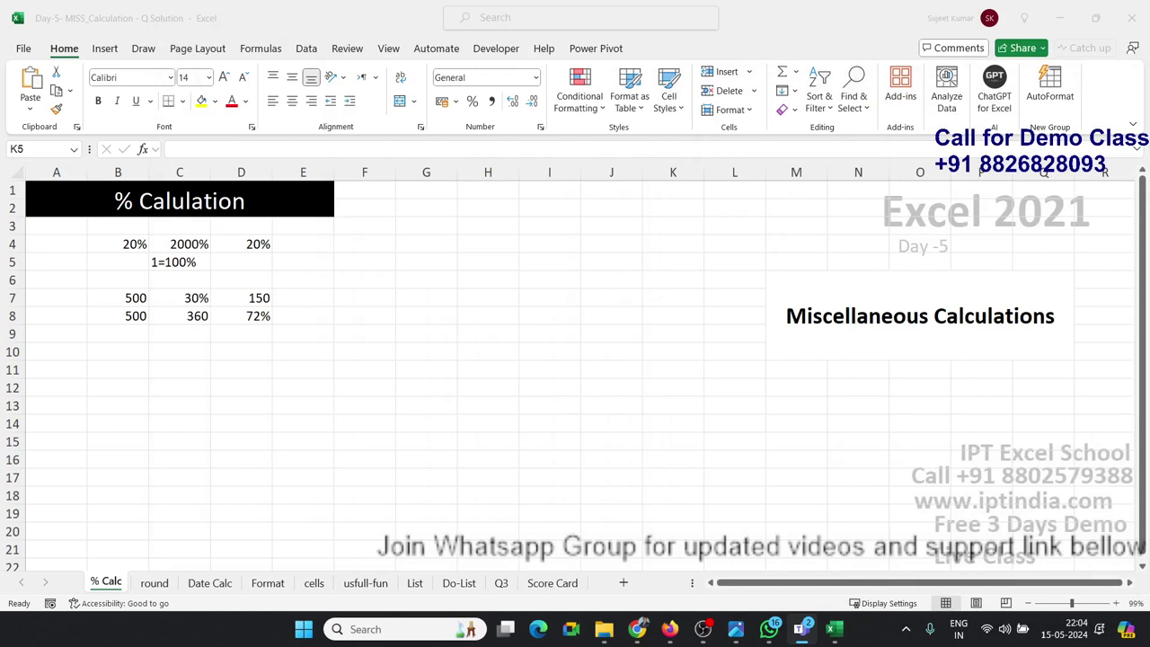
Bring the WhatsApp chat window to the front over the Excel sheet.
{"action": "left_click", "coordinate": [768, 628]}
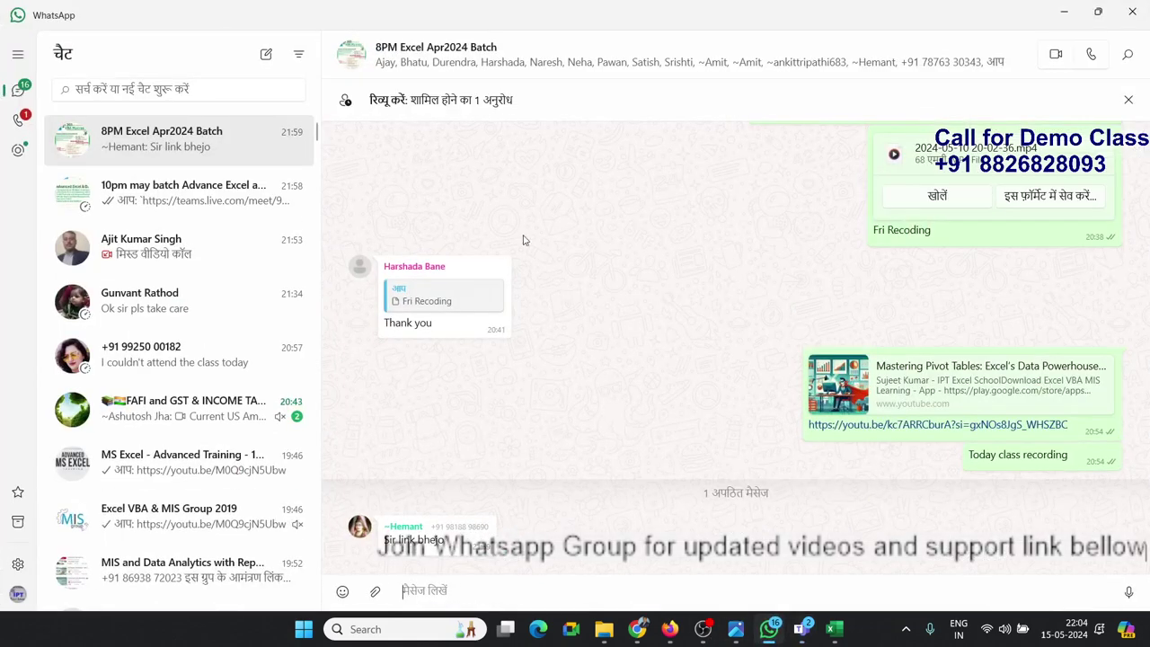
Open the 10pm may batch group chat, browse its messages, then restore and move WhatsApp aside.
{"action": "left_click", "coordinate": [173, 196]}
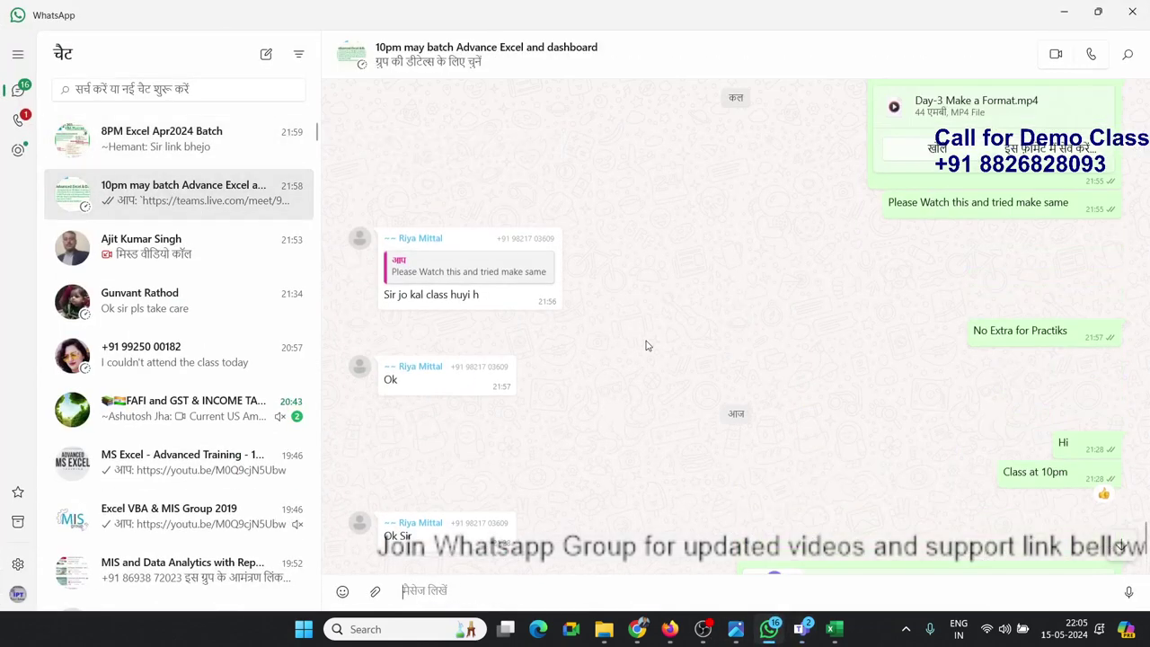
{"action": "scroll", "coordinate": [644, 350], "scroll_direction": "up", "scroll_amount": 4}
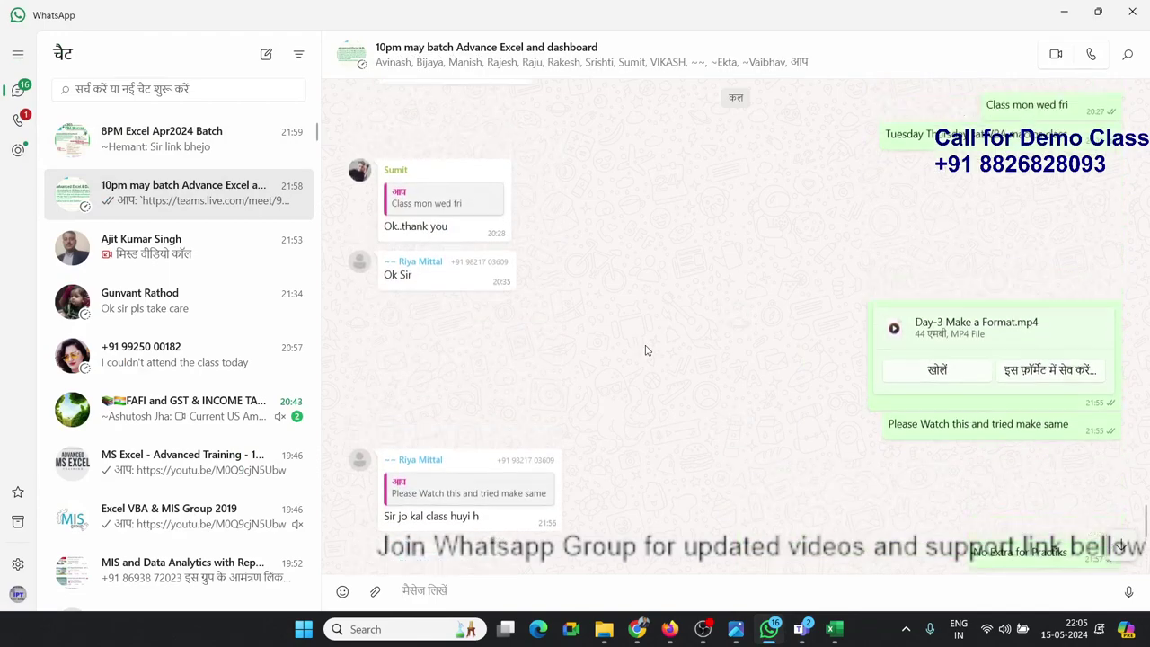
{"action": "scroll", "coordinate": [644, 351], "scroll_direction": "up", "scroll_amount": 1}
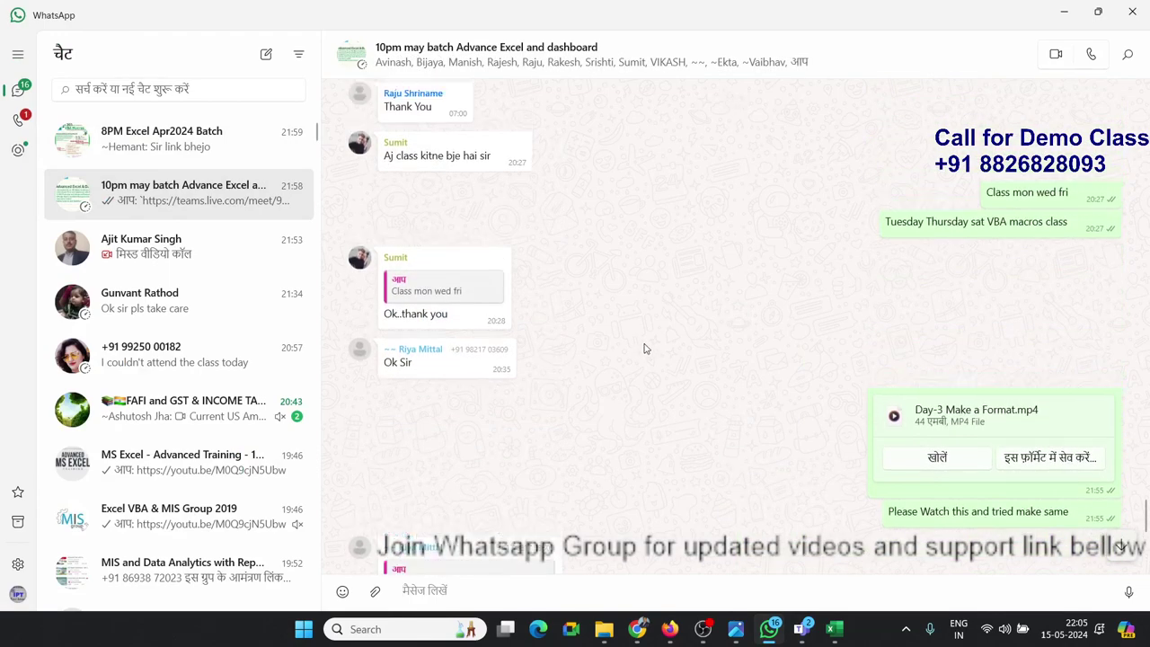
{"action": "scroll", "coordinate": [644, 350], "scroll_direction": "up", "scroll_amount": 3}
{"action": "scroll", "coordinate": [645, 348], "scroll_direction": "up", "scroll_amount": 1}
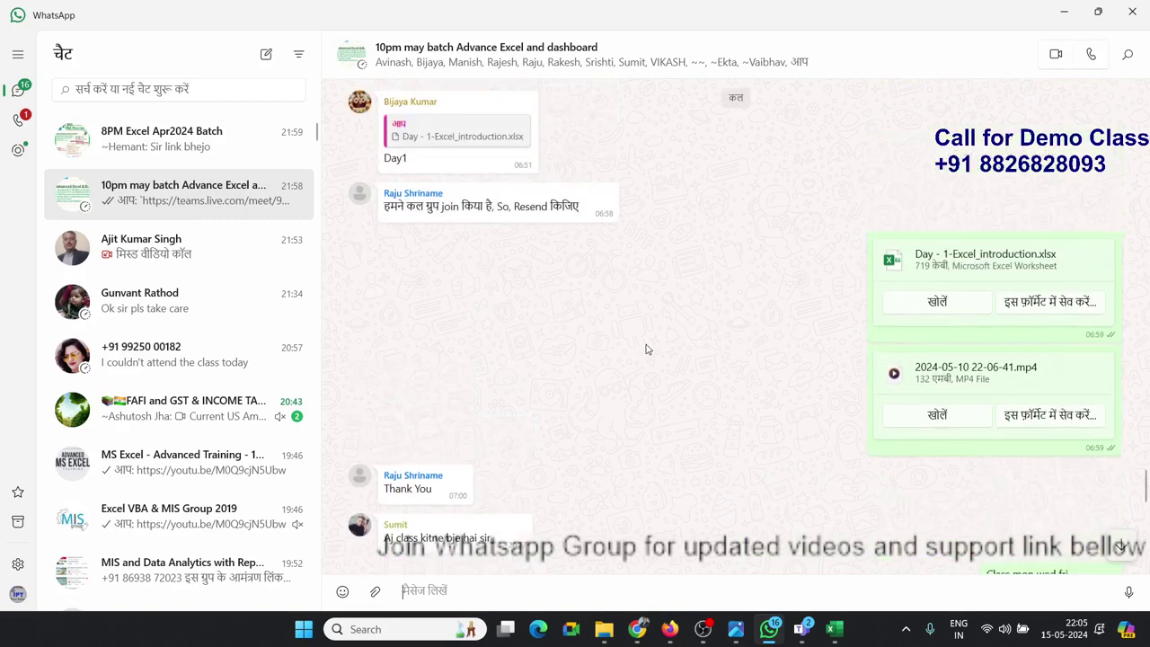
{"action": "scroll", "coordinate": [645, 349], "scroll_direction": "down", "scroll_amount": 2}
{"action": "scroll", "coordinate": [645, 349], "scroll_direction": "down", "scroll_amount": 1}
{"action": "scroll", "coordinate": [645, 348], "scroll_direction": "down", "scroll_amount": 2}
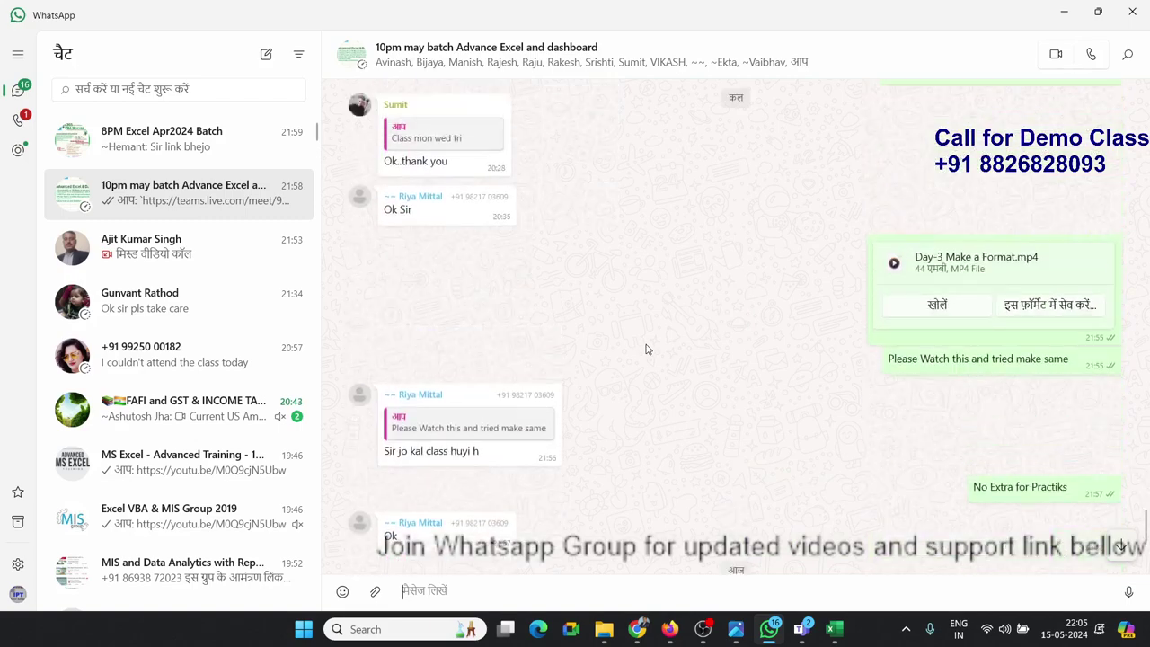
{"action": "scroll", "coordinate": [645, 349], "scroll_direction": "up", "scroll_amount": 2}
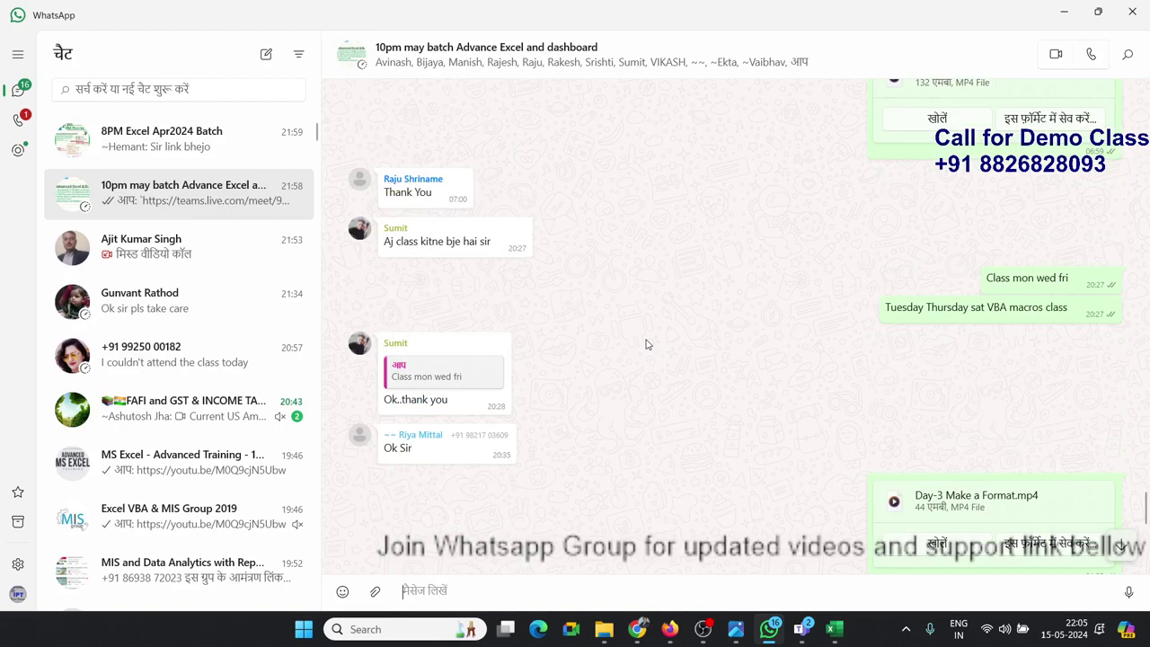
{"action": "scroll", "coordinate": [645, 344], "scroll_direction": "down", "scroll_amount": 1}
{"action": "scroll", "coordinate": [645, 344], "scroll_direction": "up", "scroll_amount": 2}
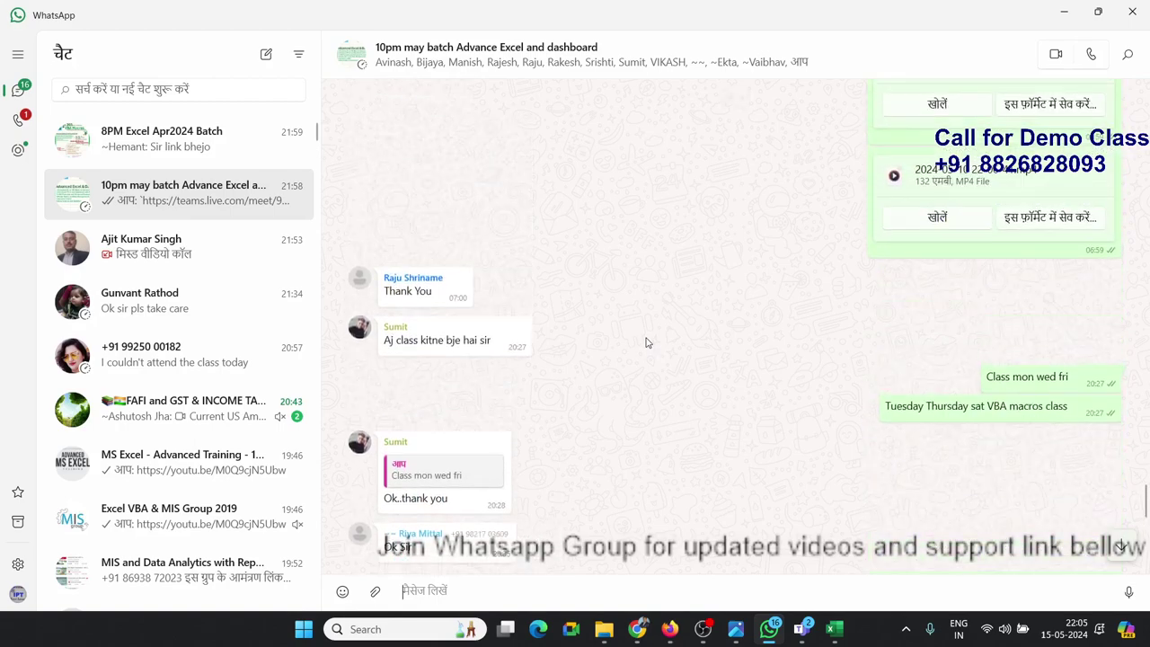
{"action": "scroll", "coordinate": [645, 341], "scroll_direction": "down", "scroll_amount": 5}
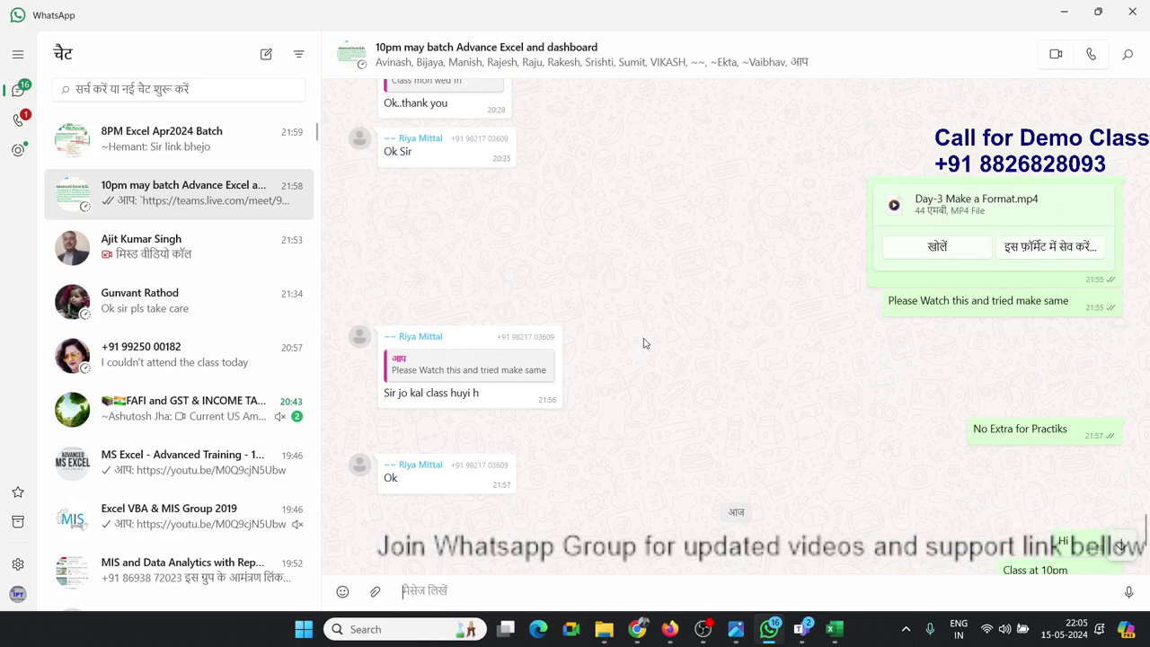
{"action": "scroll", "coordinate": [645, 344], "scroll_direction": "down", "scroll_amount": 3}
{"action": "scroll", "coordinate": [618, 261], "scroll_direction": "up", "scroll_amount": 3}
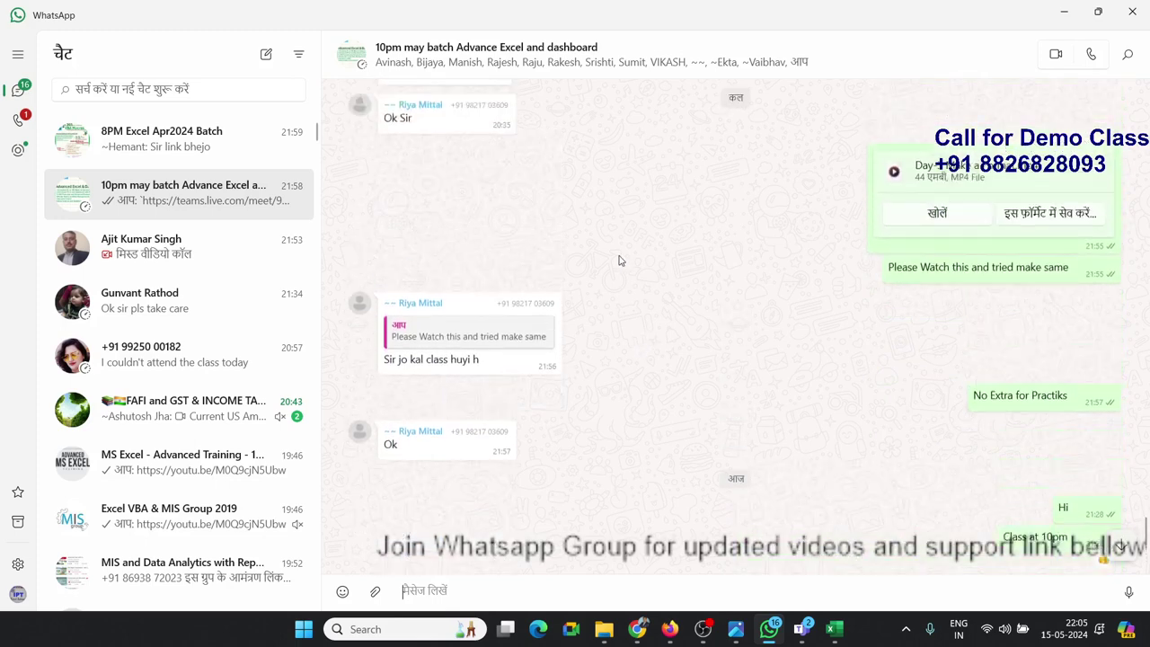
{"action": "scroll", "coordinate": [619, 260], "scroll_direction": "up", "scroll_amount": 2}
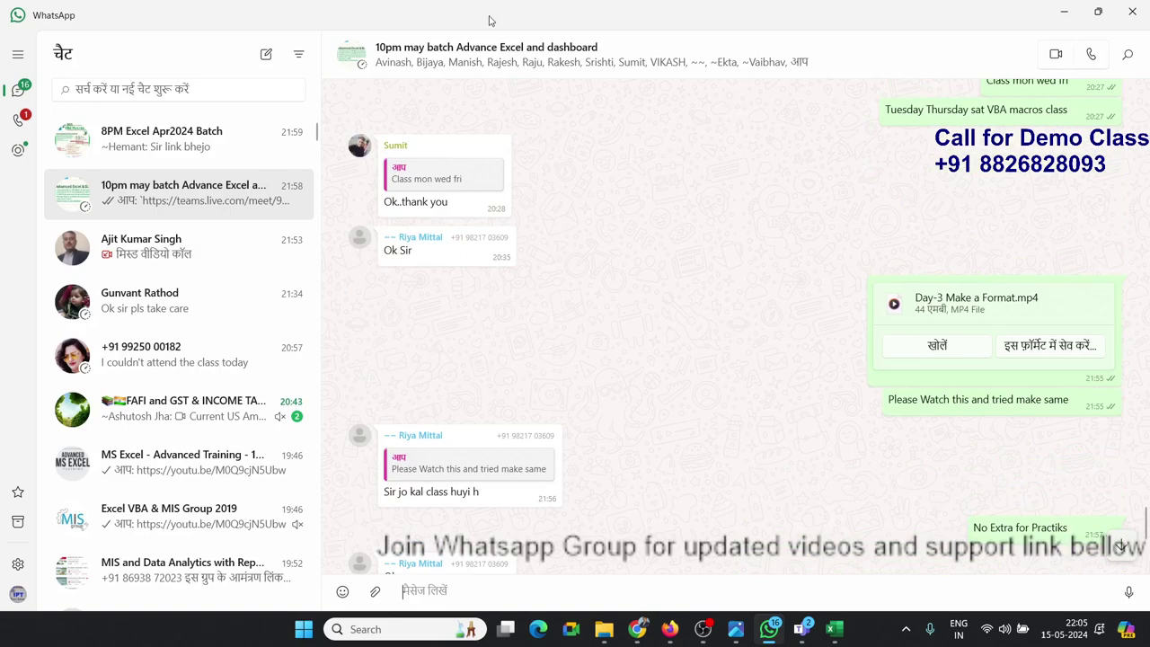
{"action": "left_click_drag", "start_coordinate": [490, 20], "coordinate": [1033, 164]}
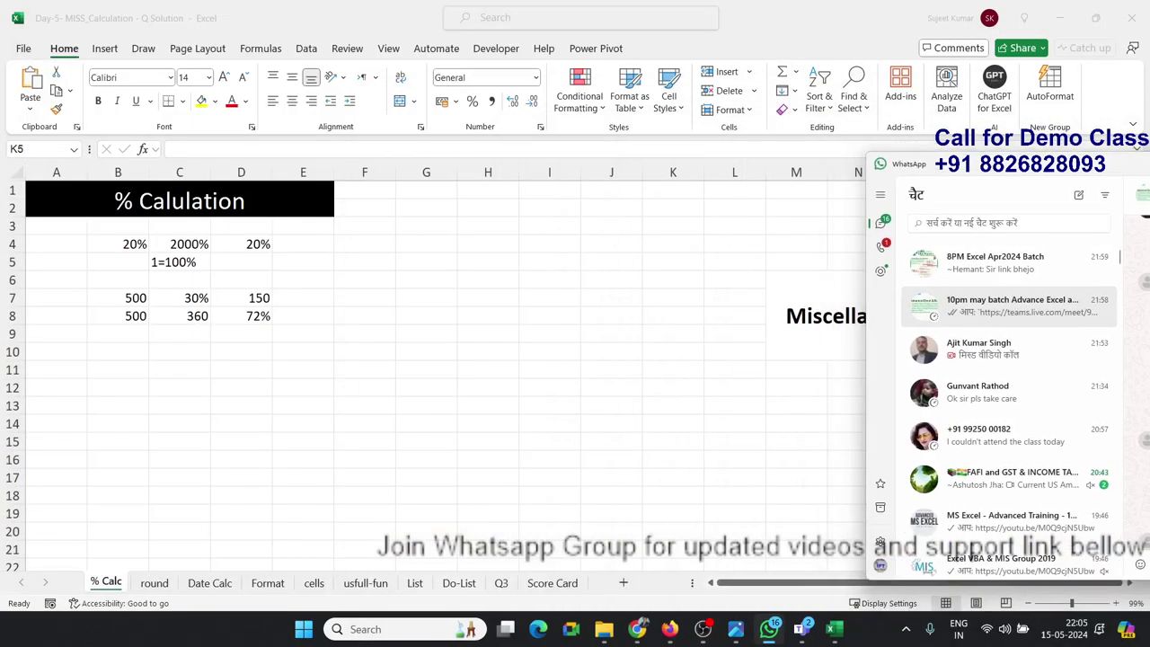
Return to Excel and delete the example contents of A4:F9 on the % Calc sheet.
{"action": "left_click", "coordinate": [1132, 163]}
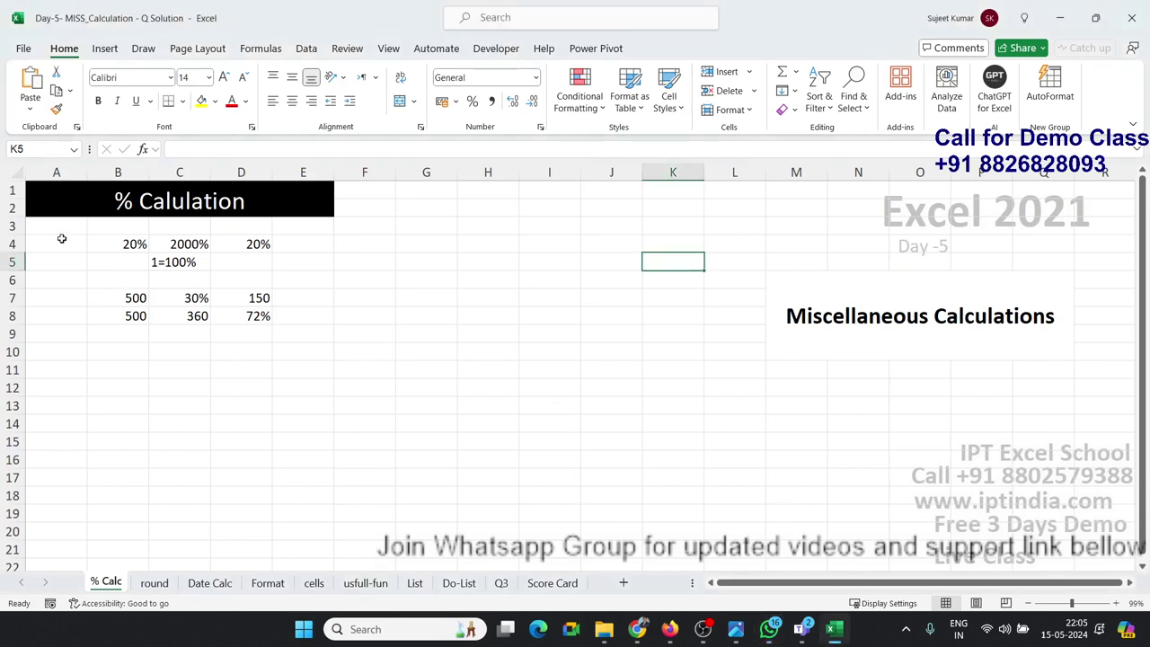
{"action": "left_click_drag", "start_coordinate": [12, 244], "coordinate": [13, 335]}
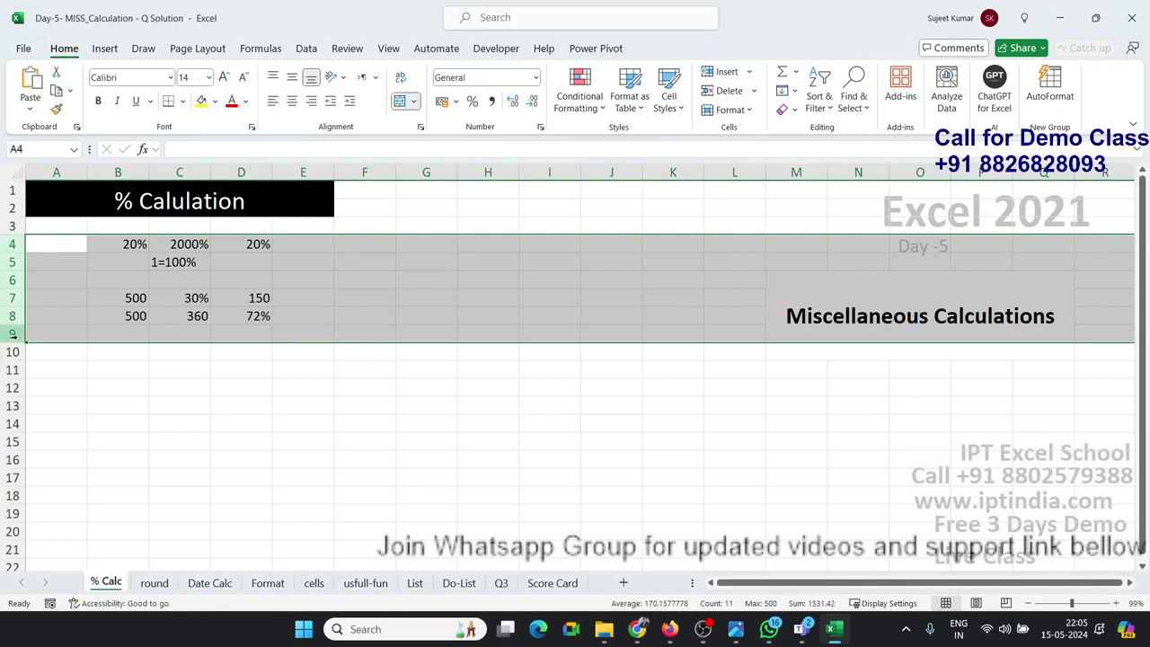
{"action": "left_click", "coordinate": [135, 373]}
{"action": "left_click_drag", "start_coordinate": [364, 333], "coordinate": [41, 242]}
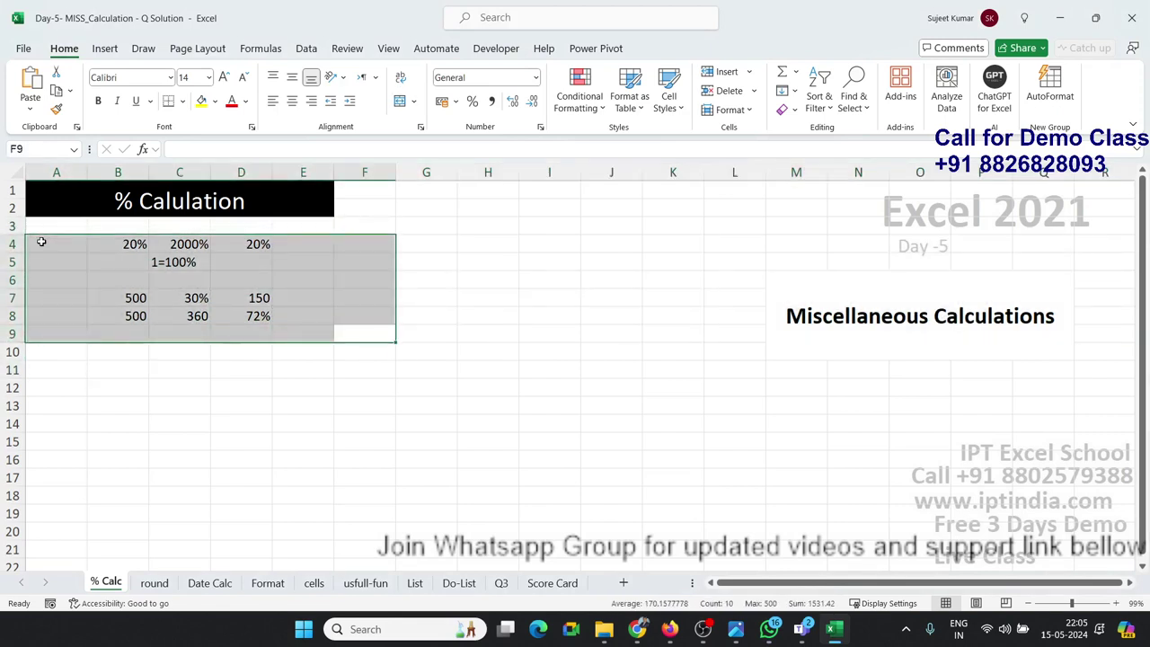
{"action": "key", "text": "Delete"}
{"action": "left_click_drag", "start_coordinate": [108, 258], "coordinate": [112, 244]}
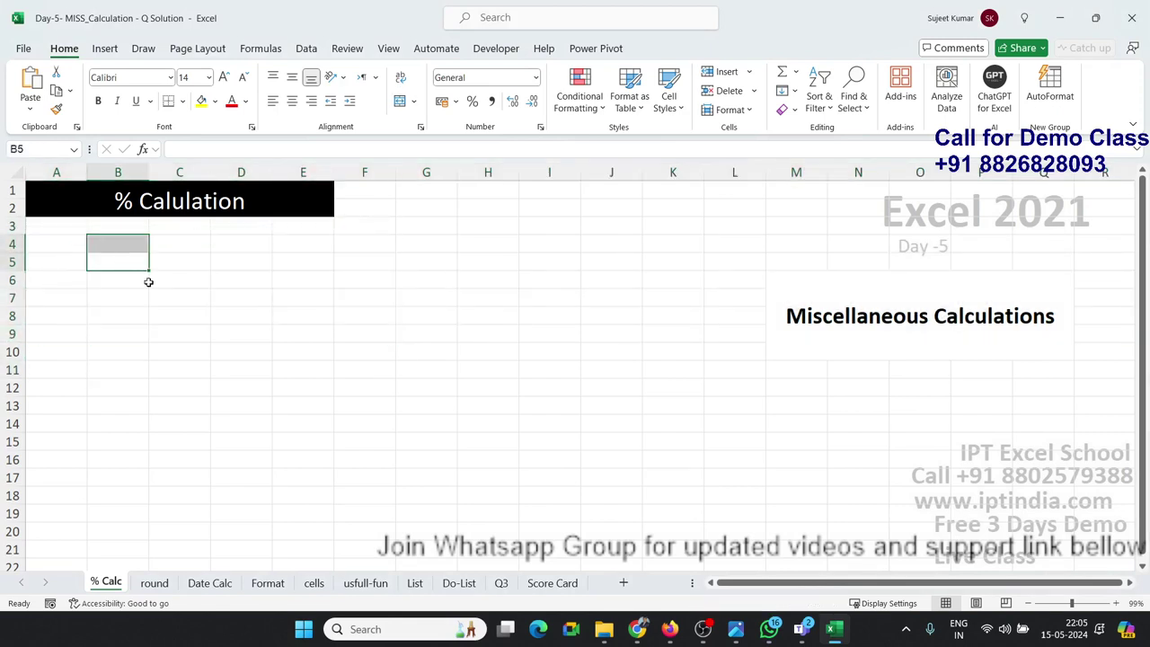
{"action": "scroll", "coordinate": [154, 280], "scroll_direction": "up", "scroll_amount": 3}
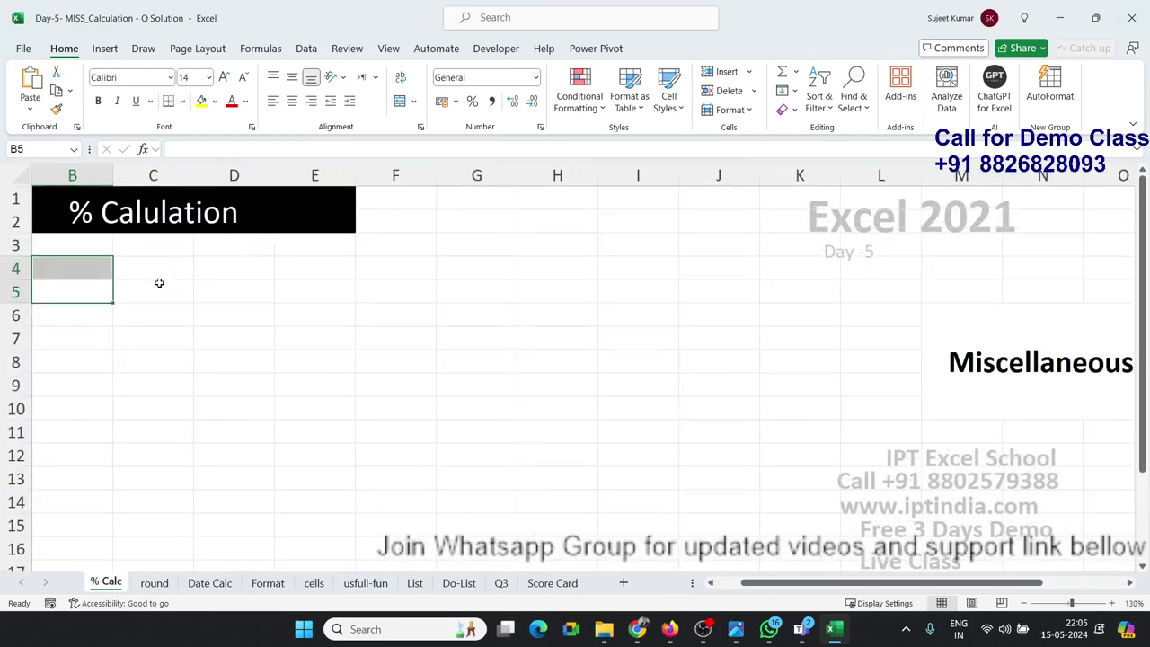
{"action": "scroll", "coordinate": [784, 593], "scroll_direction": "left", "scroll_amount": 1}
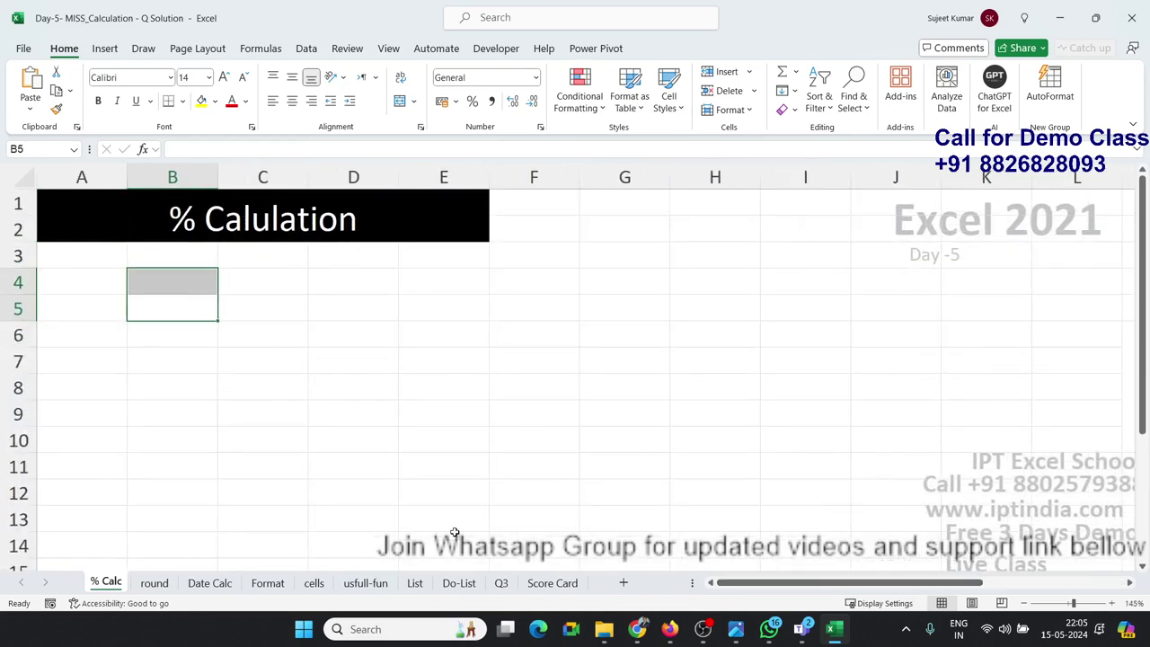
Enter 20% in B4 and 20 in C4, formatting C4 as a percentage (2000%).
{"action": "left_click", "coordinate": [243, 375]}
{"action": "left_click", "coordinate": [134, 288]}
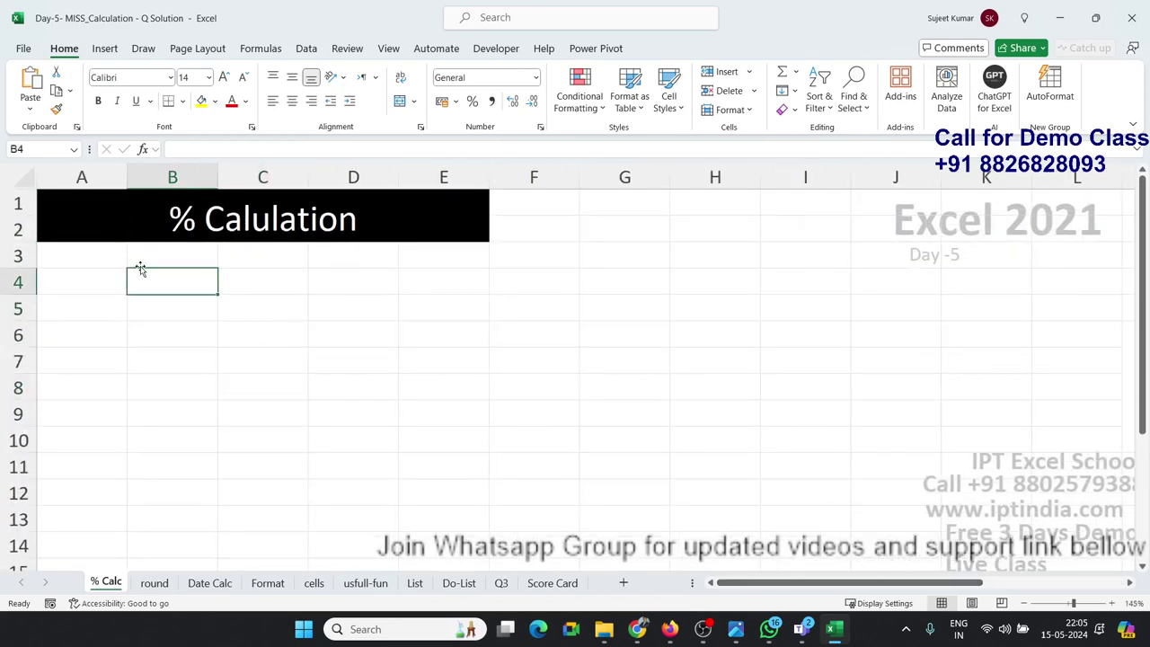
{"action": "type", "text": "20%"}
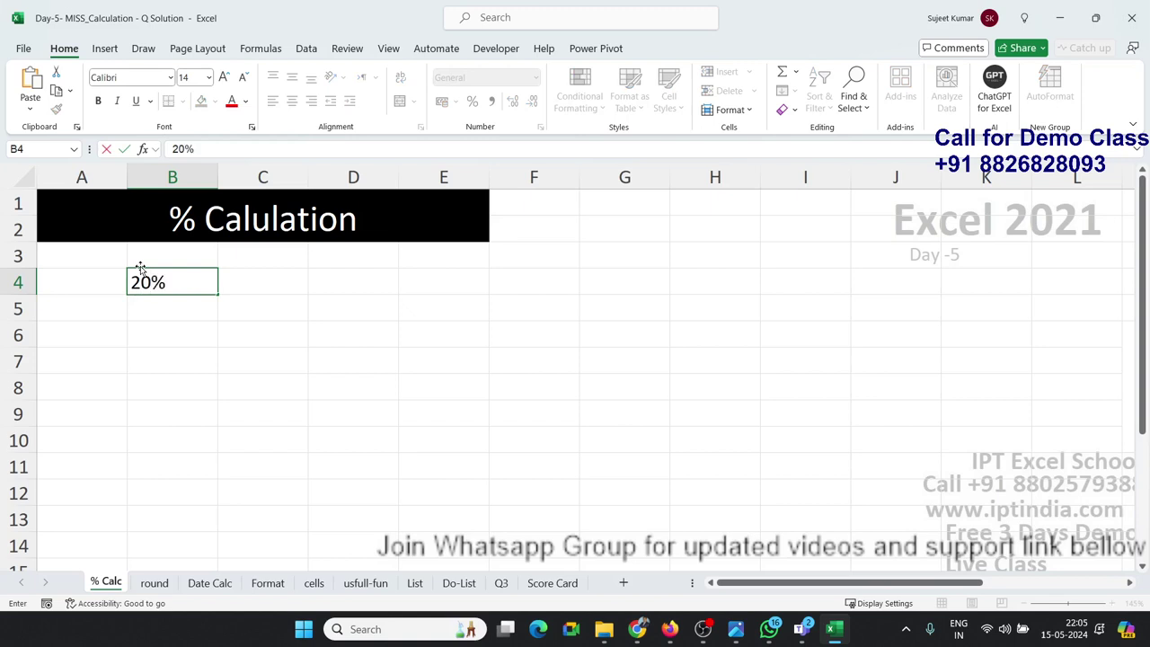
{"action": "key", "text": "Return"}
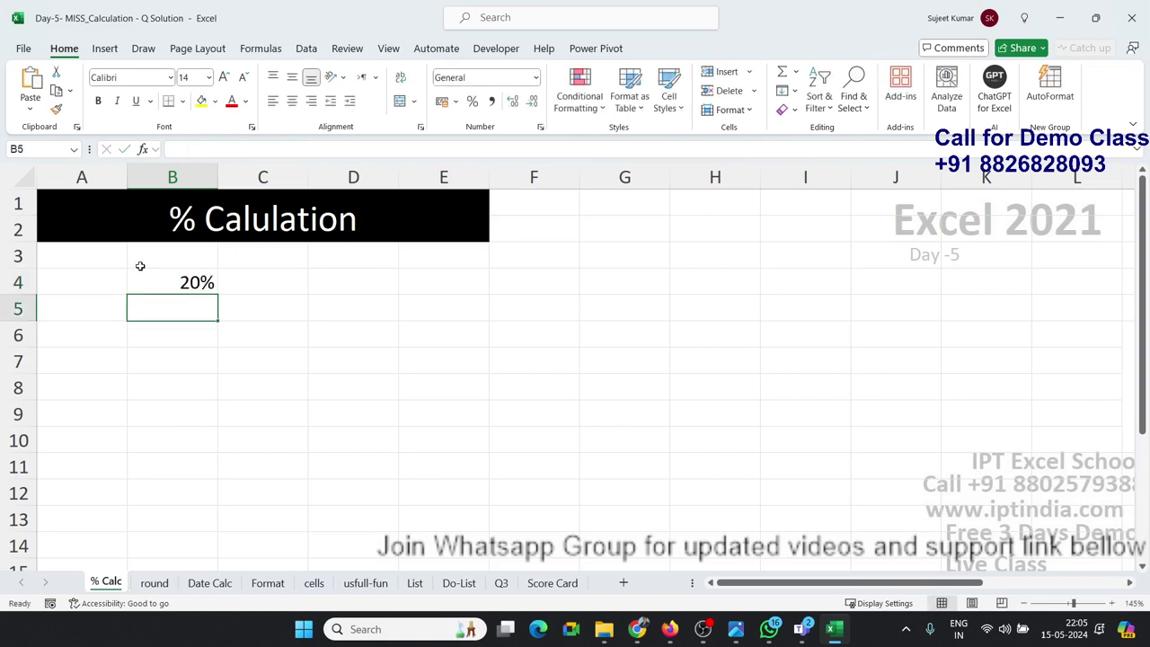
{"action": "key", "text": "Up"}
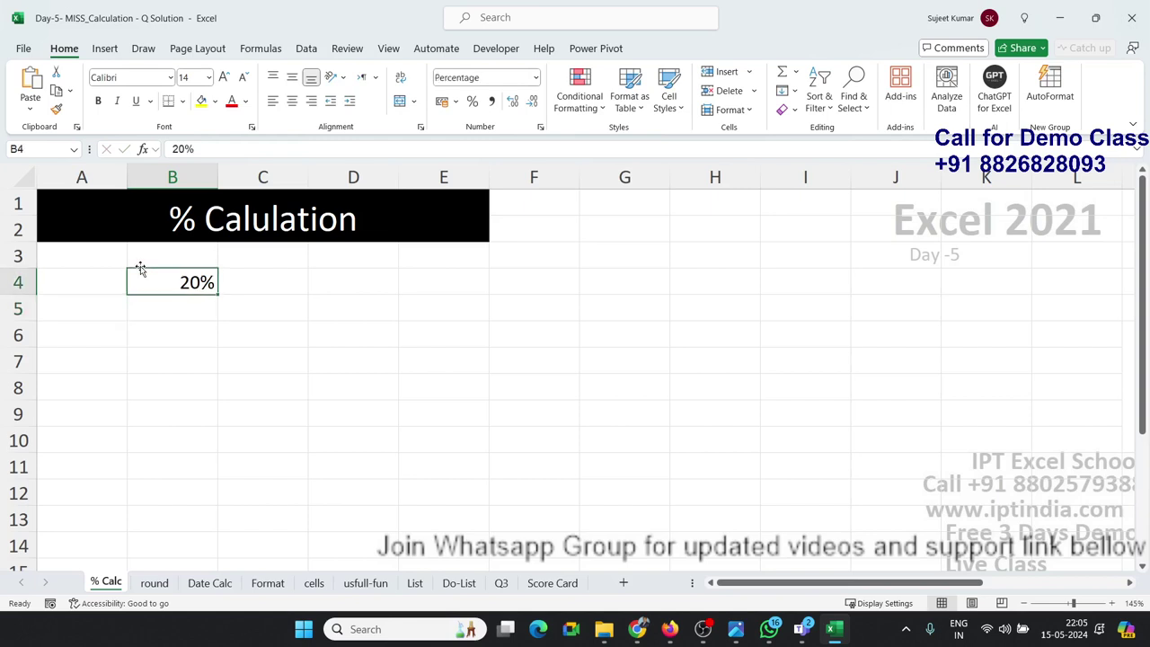
{"action": "key", "text": "Right"}
{"action": "type", "text": "20"}
{"action": "key", "text": "Return"}
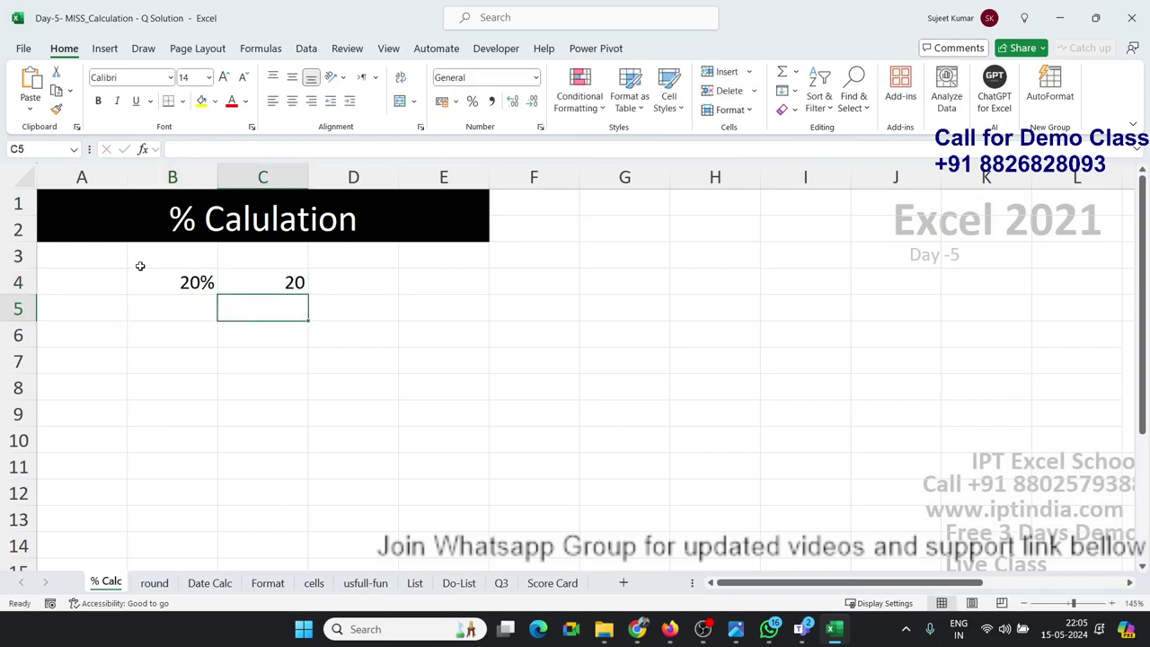
{"action": "key", "text": "Up"}
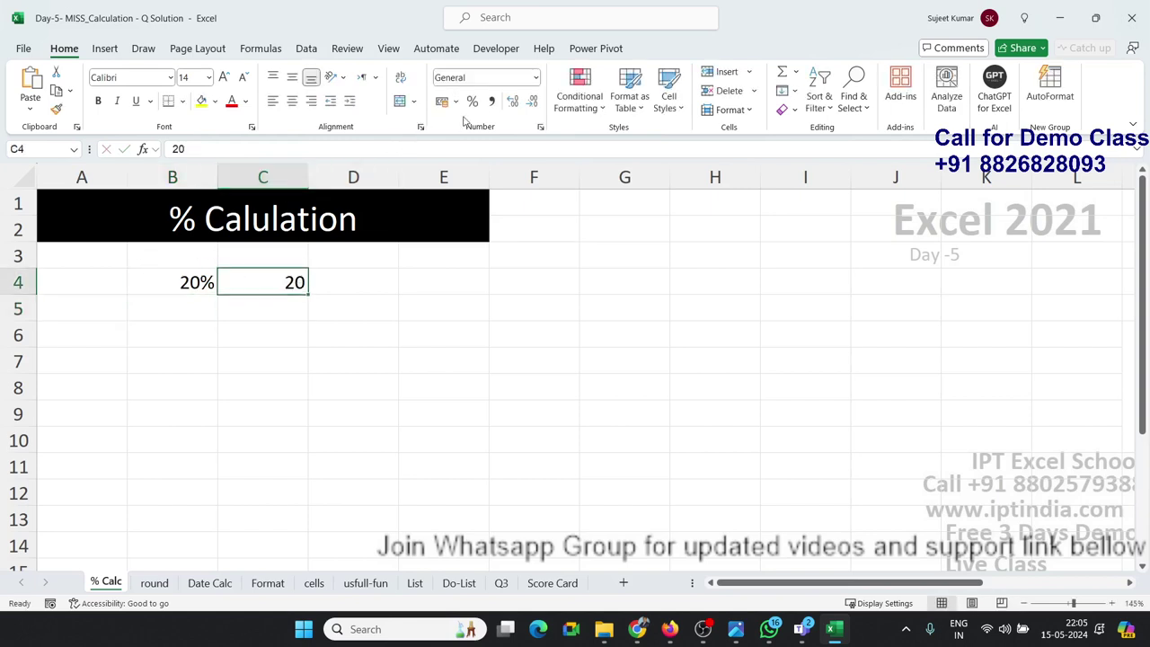
{"action": "left_click", "coordinate": [472, 102]}
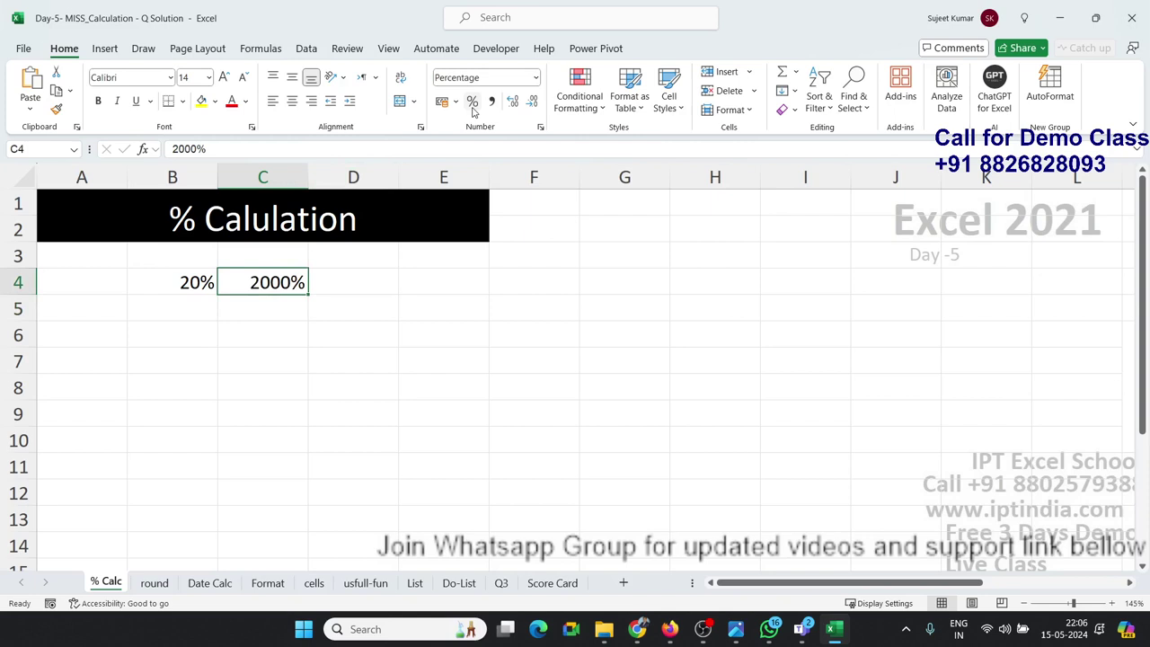
Note 1=100% in C5, then enter 0.20 in D4 and format it as 20%.
{"action": "key", "text": "Down"}
{"action": "type", "text": "1"}
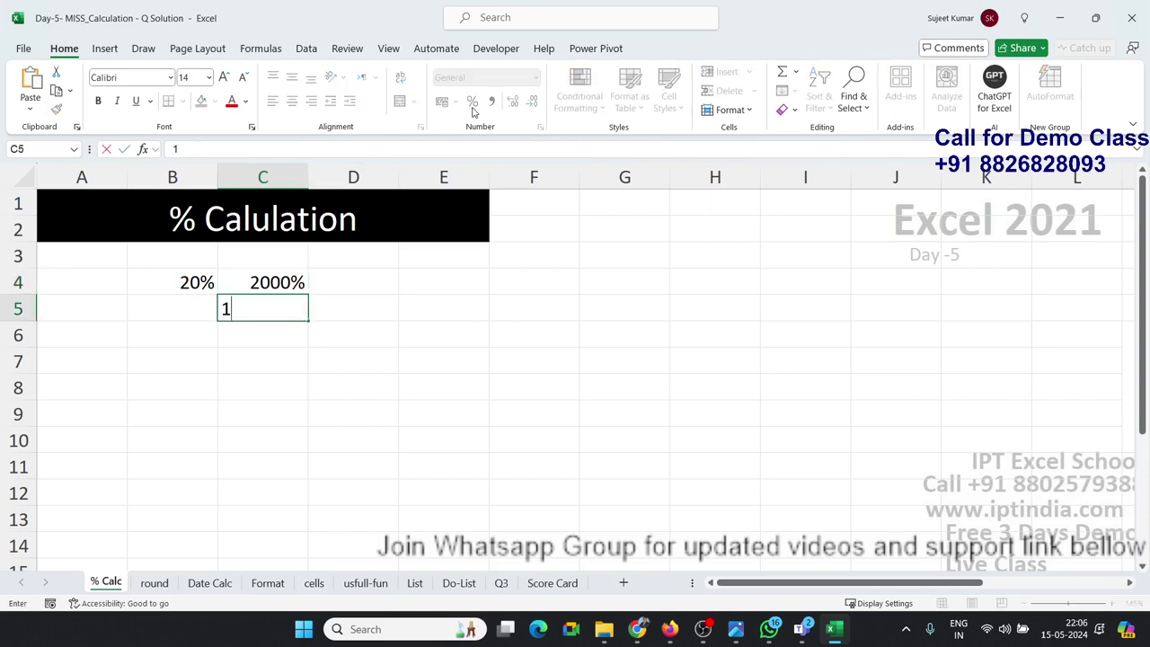
{"action": "type", "text": "=100"}
{"action": "type", "text": "%"}
{"action": "key", "text": "Return"}
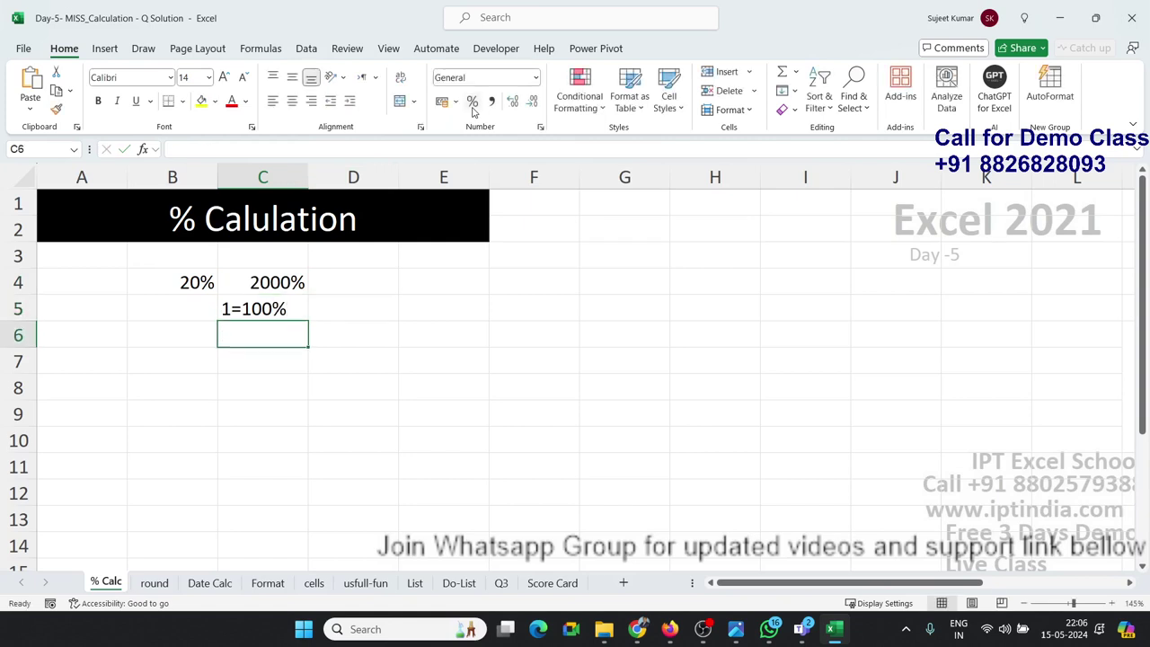
{"action": "key", "text": "Up"}
{"action": "key", "text": "Up"}
{"action": "key", "text": "Right"}
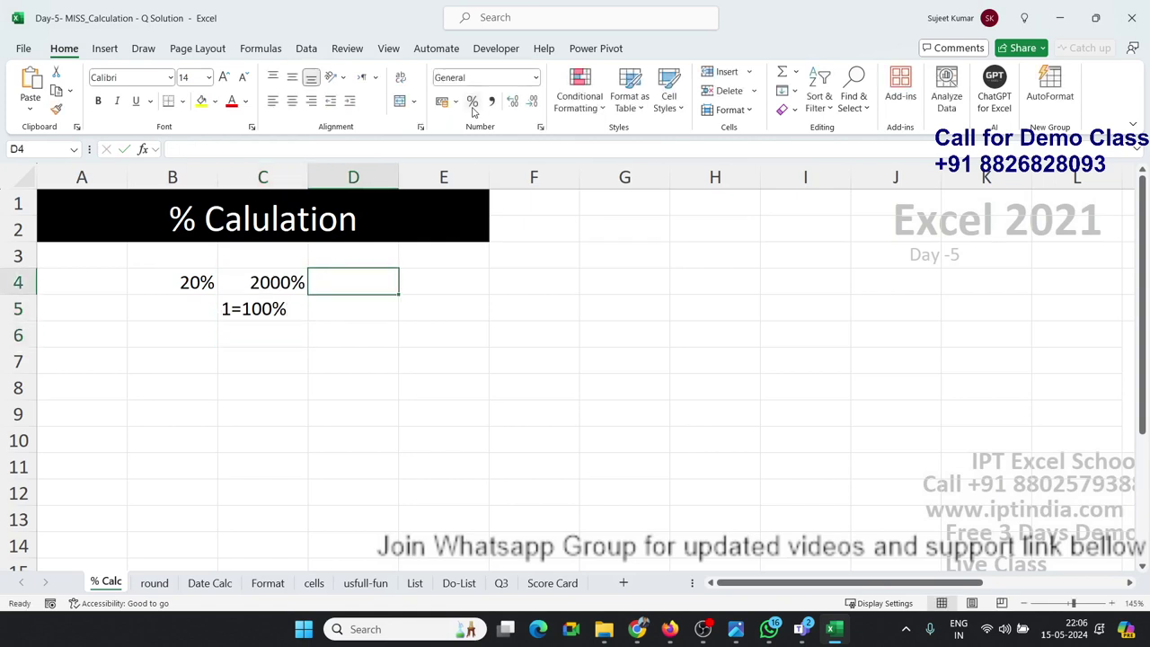
{"action": "type", "text": "0.20"}
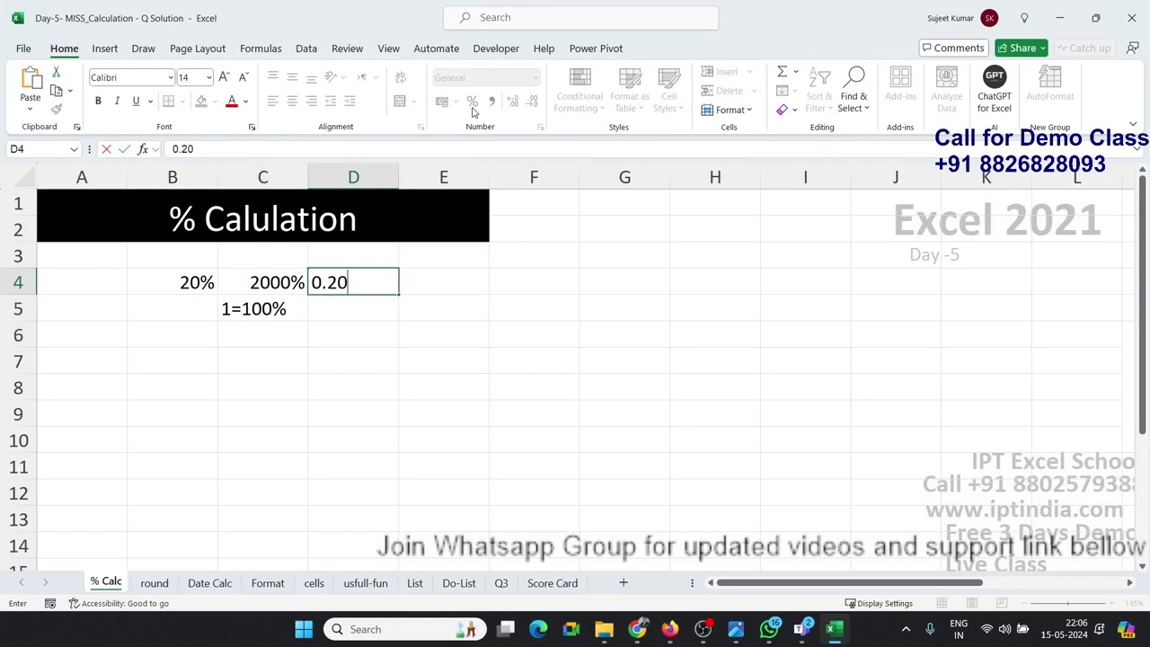
{"action": "key", "text": "Return"}
{"action": "key", "text": "Up"}
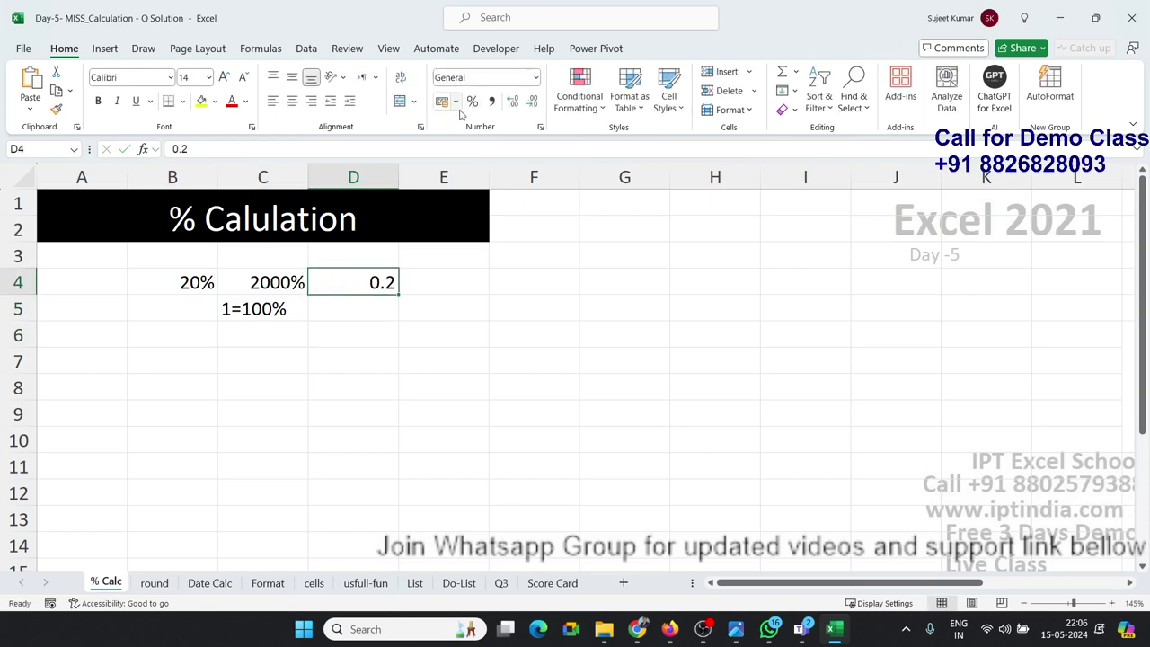
{"action": "left_click", "coordinate": [473, 102]}
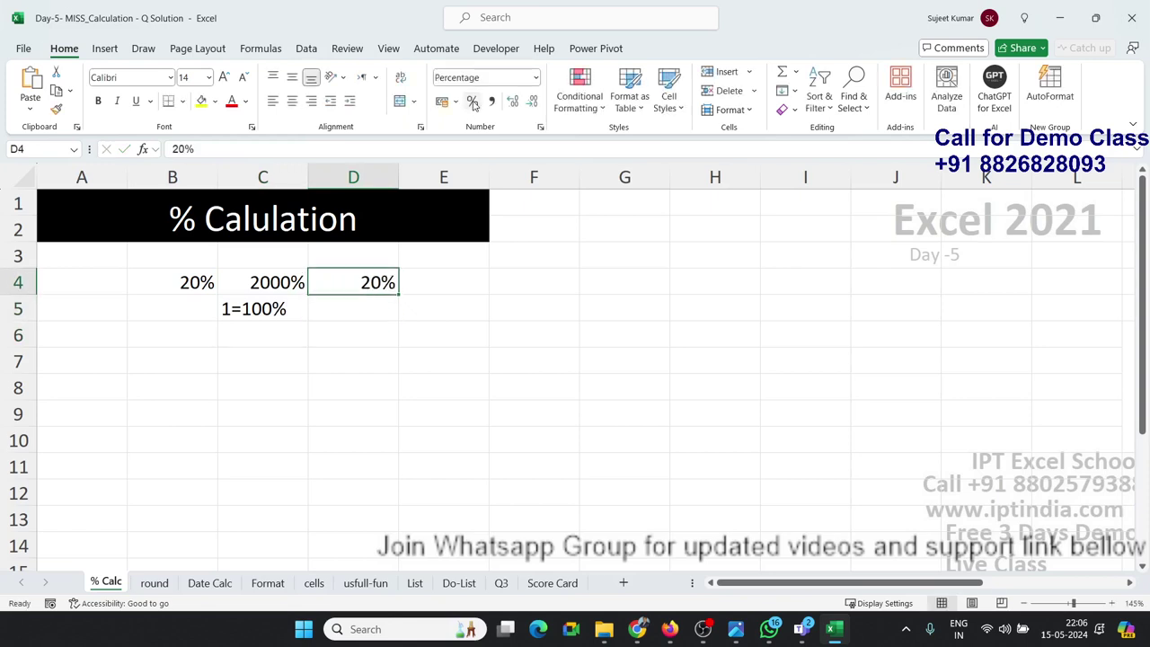
{"action": "left_click", "coordinate": [172, 356]}
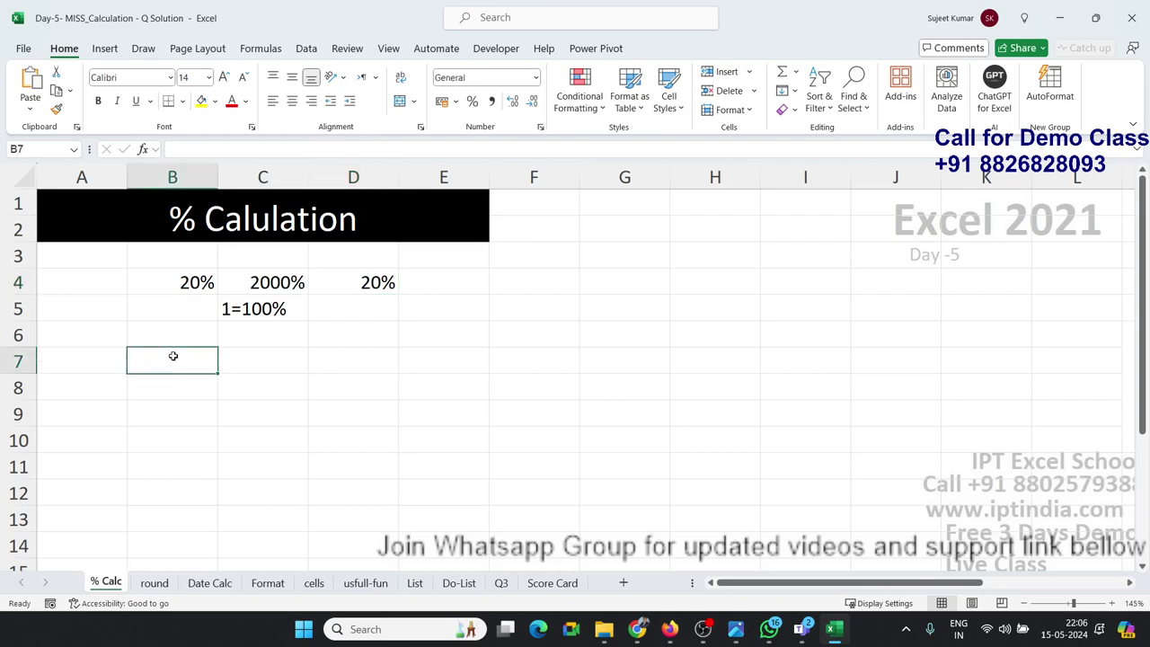
Type 500 into B7 and 30% into C7 of the % Calc sheet.
{"action": "type", "text": "500"}
{"action": "key", "text": "Tab"}
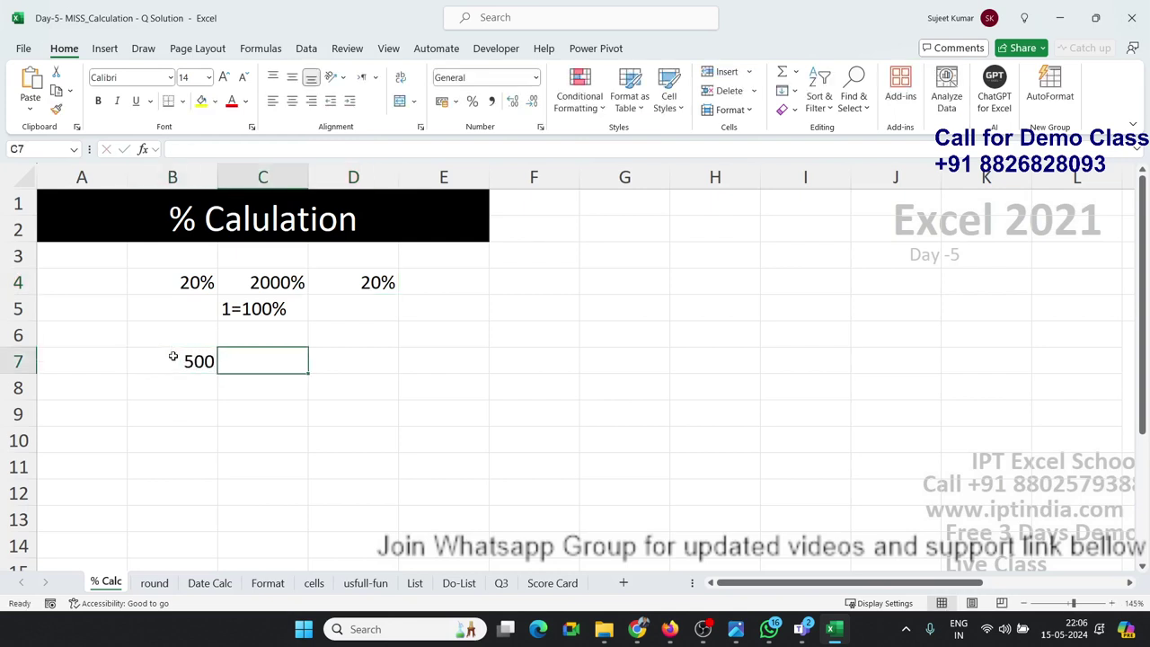
{"action": "type", "text": "30"}
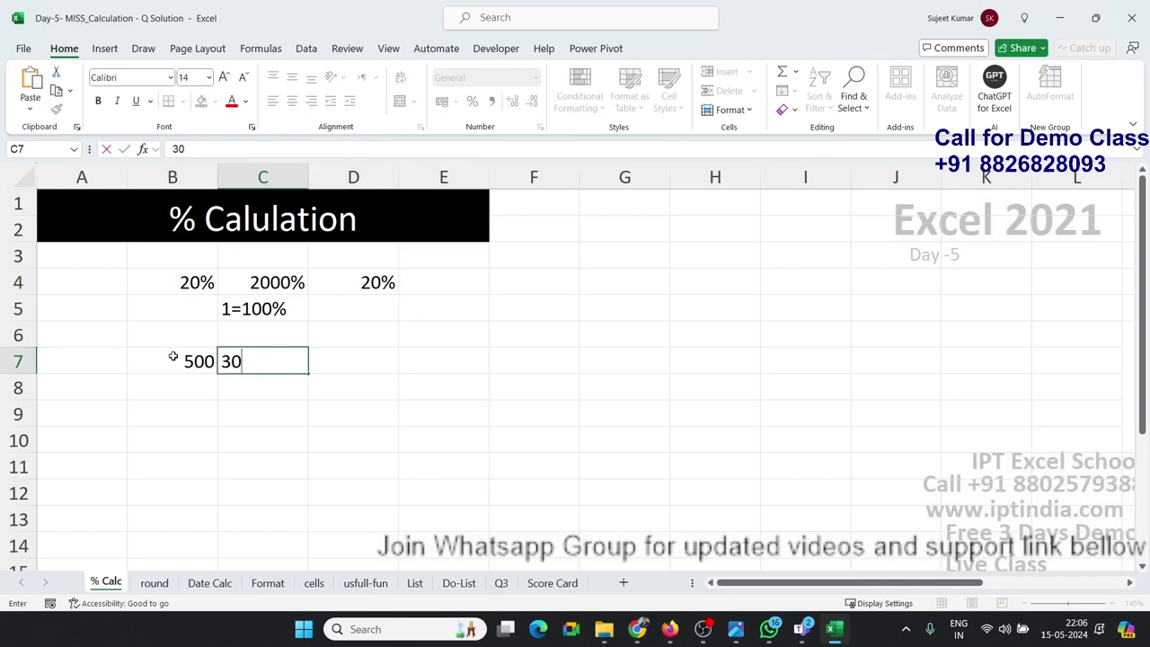
{"action": "type", "text": "%"}
{"action": "key", "text": "Tab"}
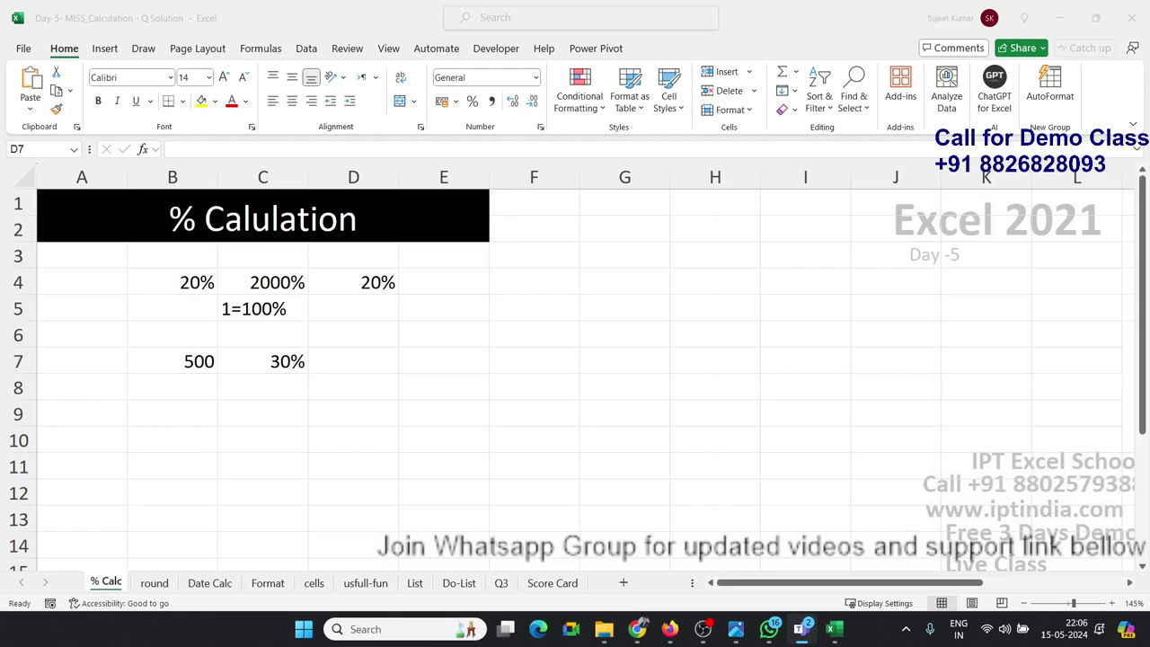
Enter =B7*C7 in D7 to get 150 as 30% of 500.
{"action": "left_click", "coordinate": [311, 362]}
{"action": "type", "text": "="}
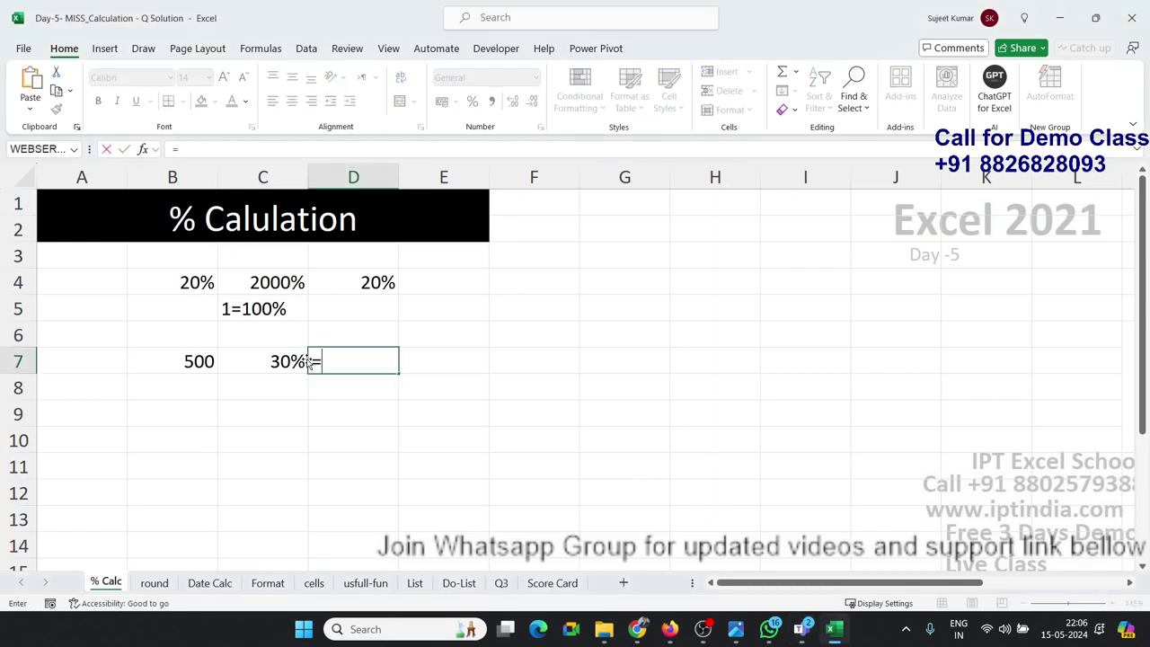
{"action": "key", "text": "Left"}
{"action": "key", "text": "Left"}
{"action": "type", "text": "*"}
{"action": "key", "text": "Left"}
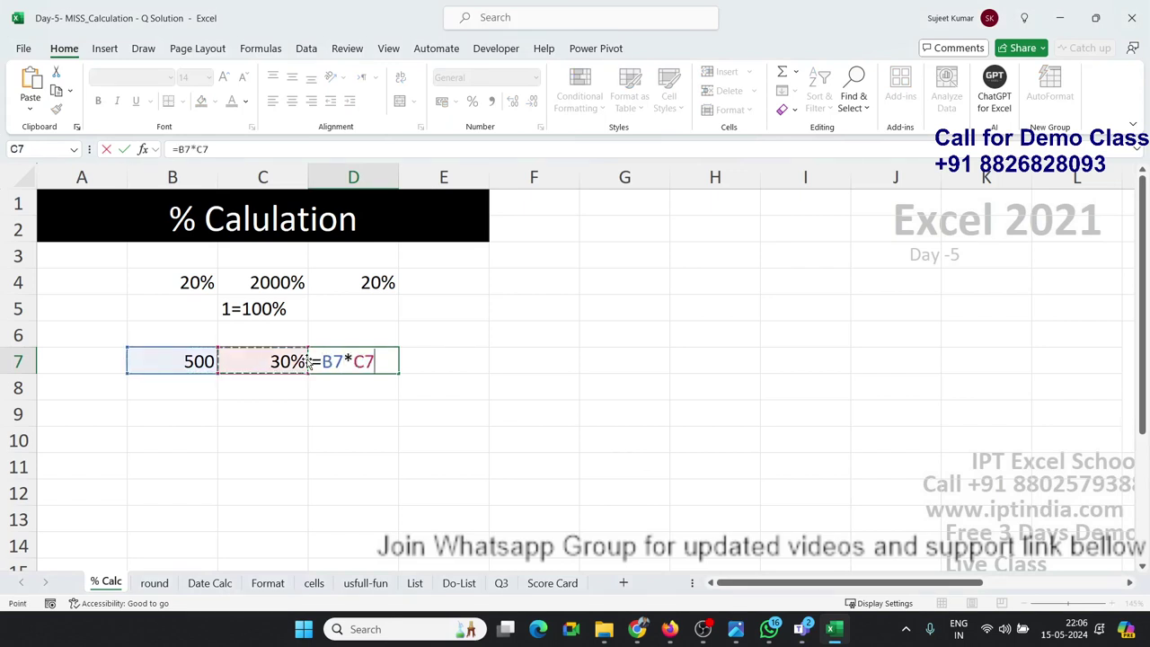
{"action": "key", "text": "Return"}
Put 30 in C8 and enter =B7*C8/100 in D8, also giving 150.
{"action": "key", "text": "Left"}
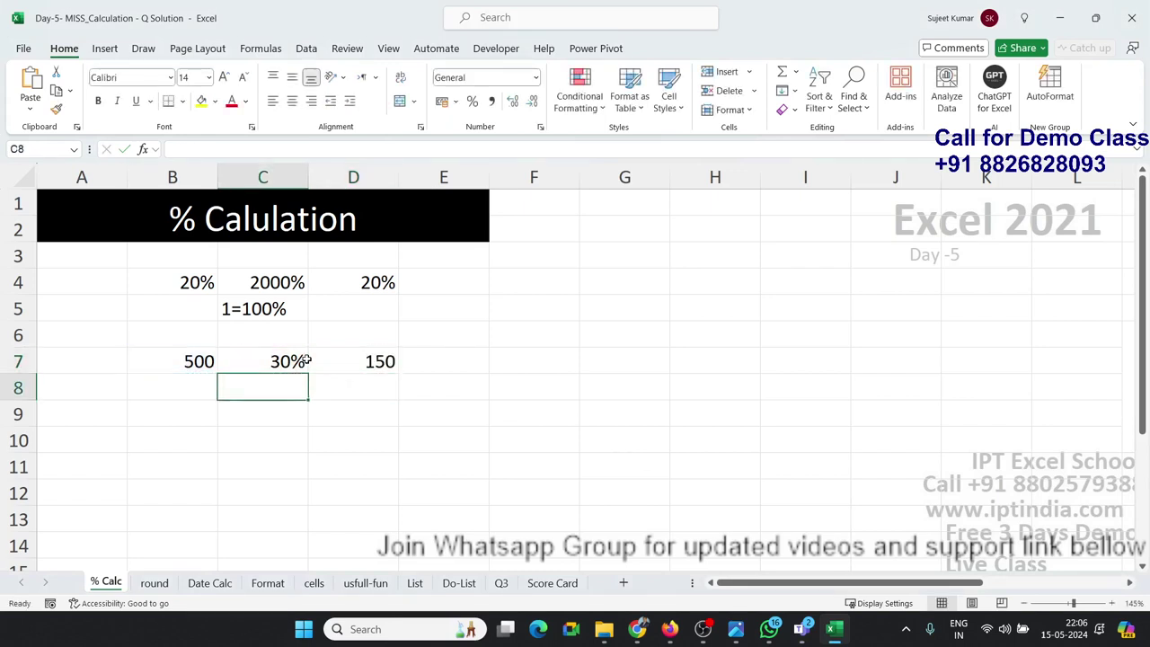
{"action": "type", "text": "30"}
{"action": "key", "text": "Right"}
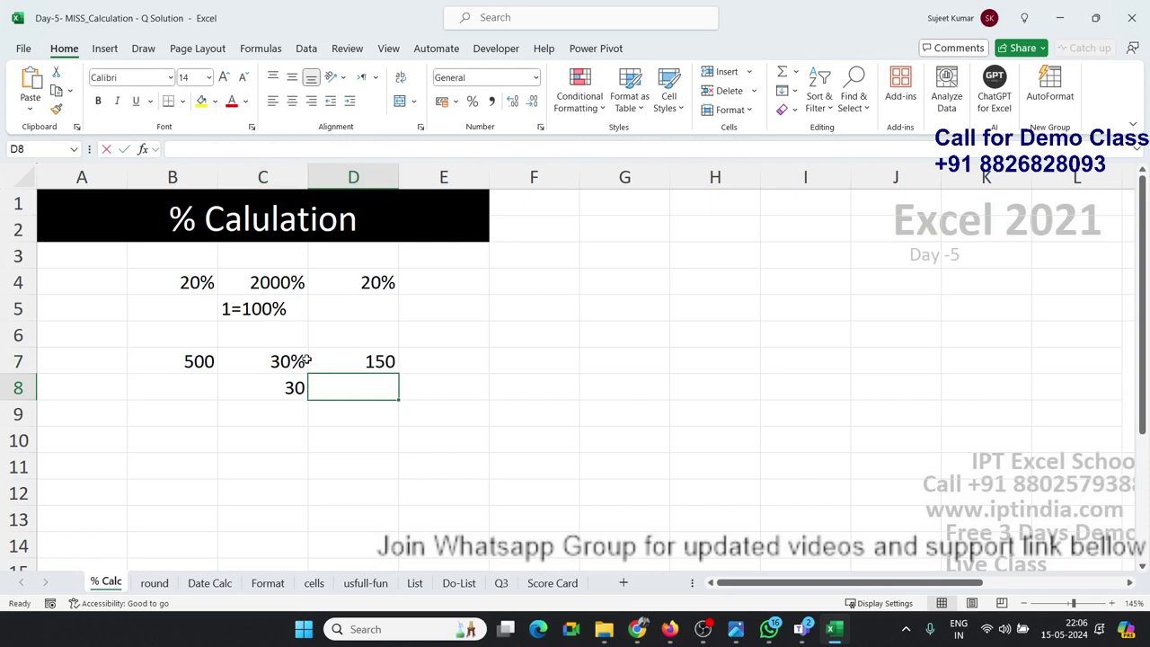
{"action": "type", "text": "="}
{"action": "key", "text": "Left"}
{"action": "key", "text": "Left"}
{"action": "key", "text": "Up"}
{"action": "type", "text": "*"}
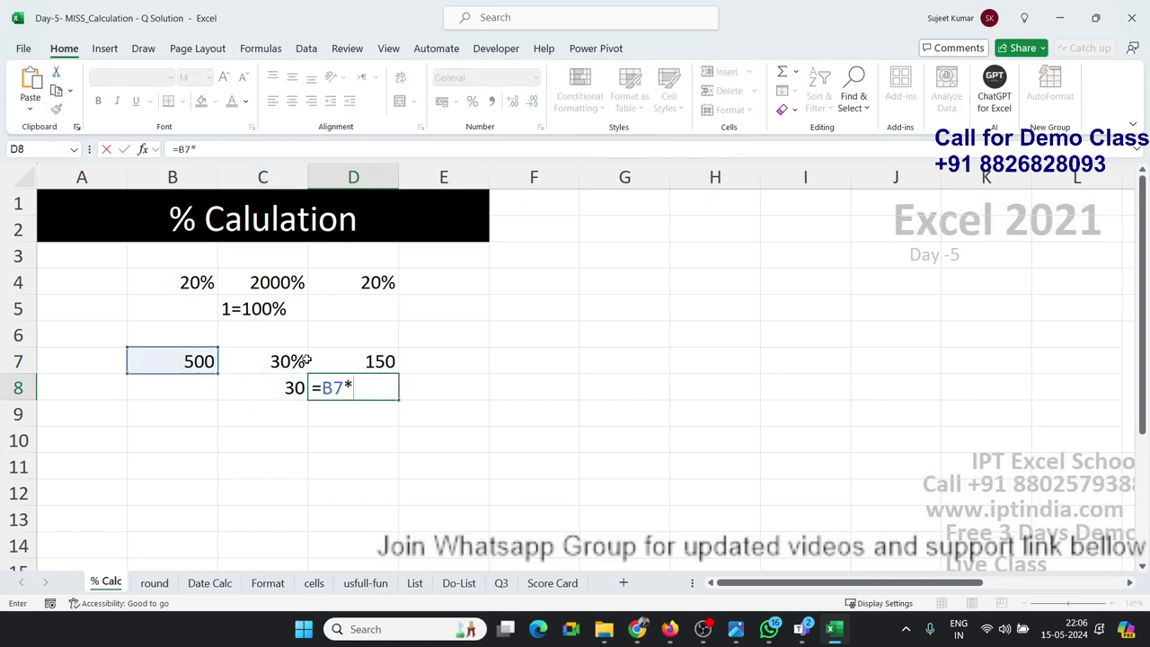
{"action": "key", "text": "Left"}
{"action": "type", "text": "/10"}
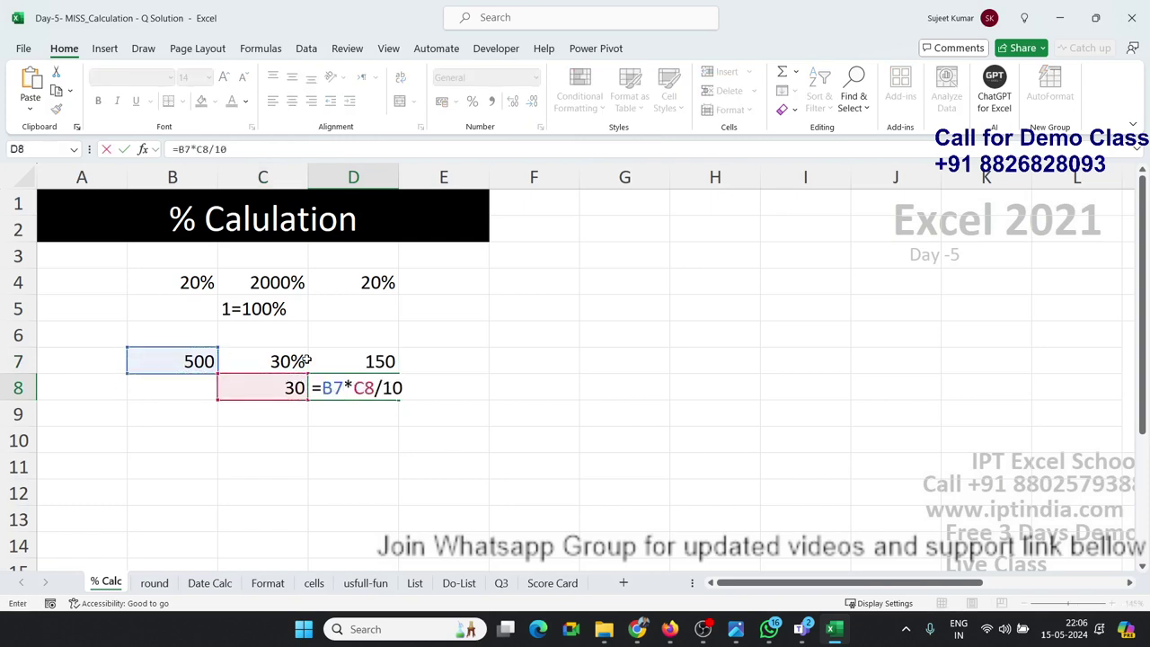
{"action": "type", "text": "0"}
{"action": "key", "text": "Return"}
{"action": "key", "text": "Up"}
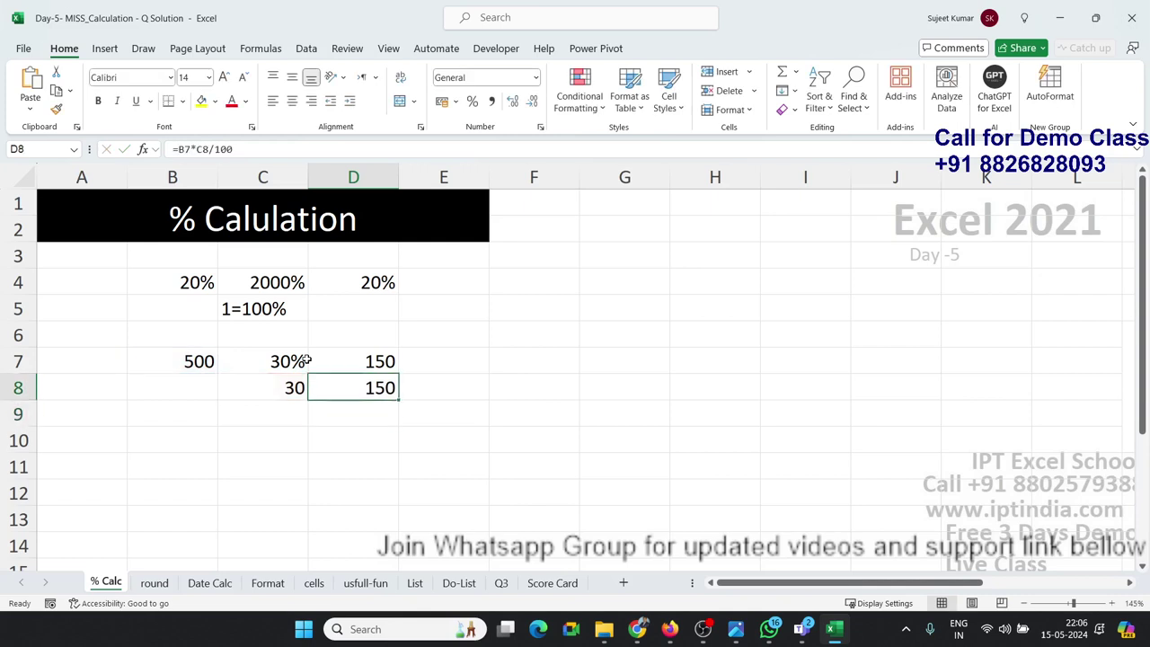
{"action": "key", "text": "Down"}
{"action": "key", "text": "Down"}
{"action": "key", "text": "Left"}
{"action": "key", "text": "Left"}
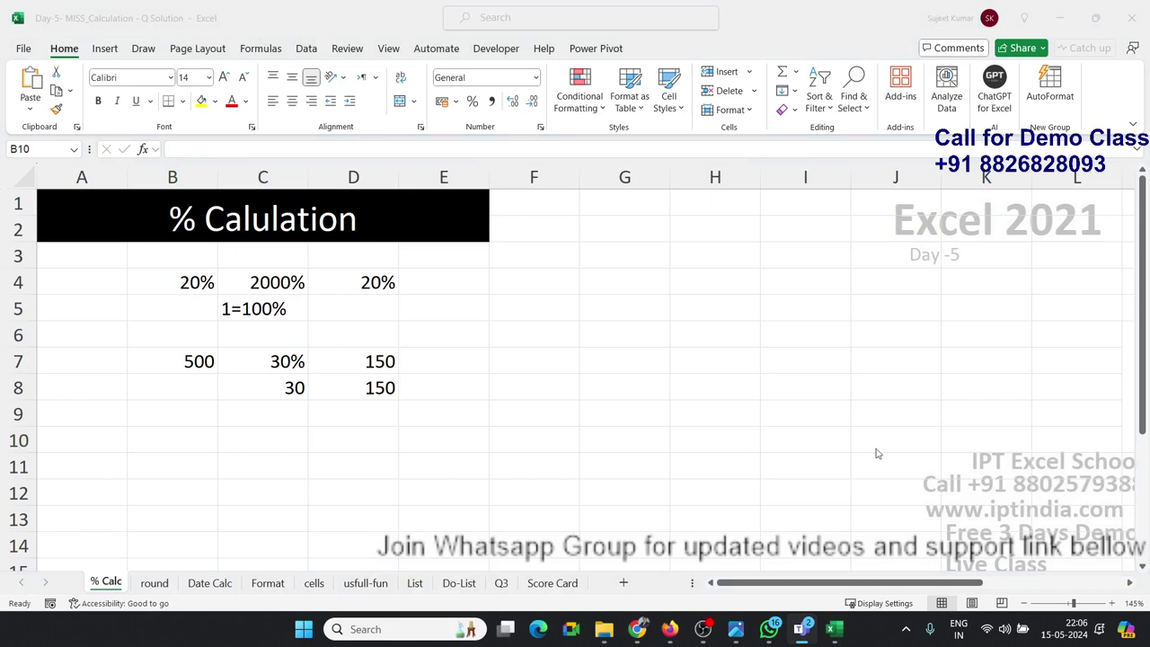
Enter 500 in B10 and 460 in C10.
{"action": "type", "text": "500"}
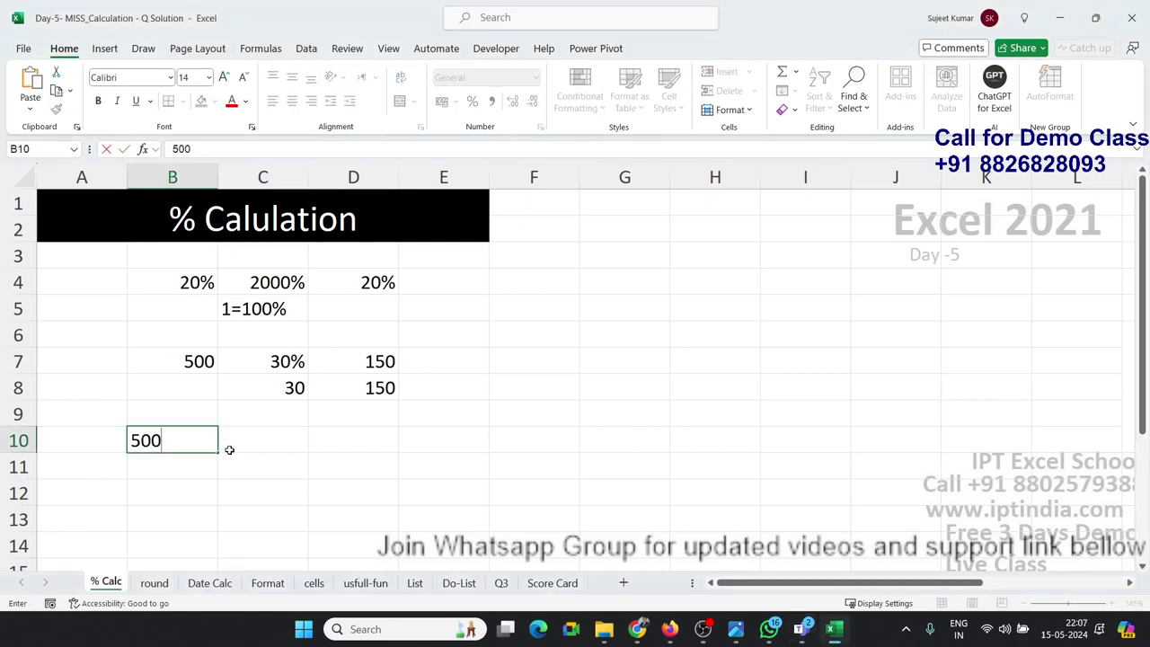
{"action": "key", "text": "Tab"}
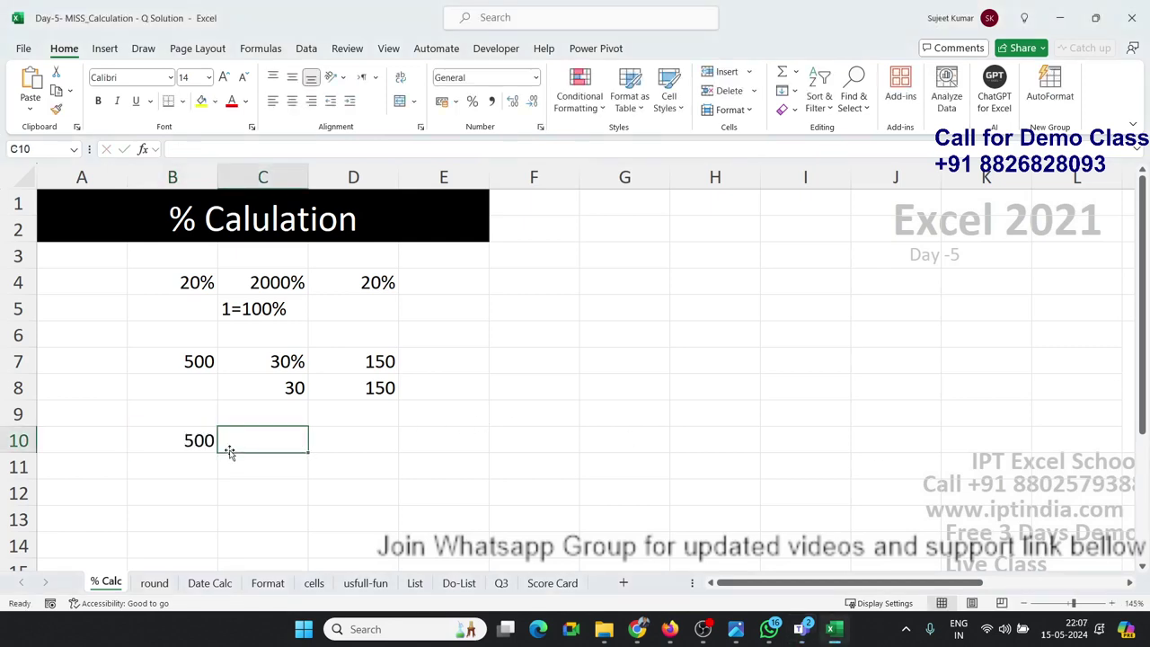
{"action": "type", "text": "460"}
{"action": "key", "text": "Tab"}
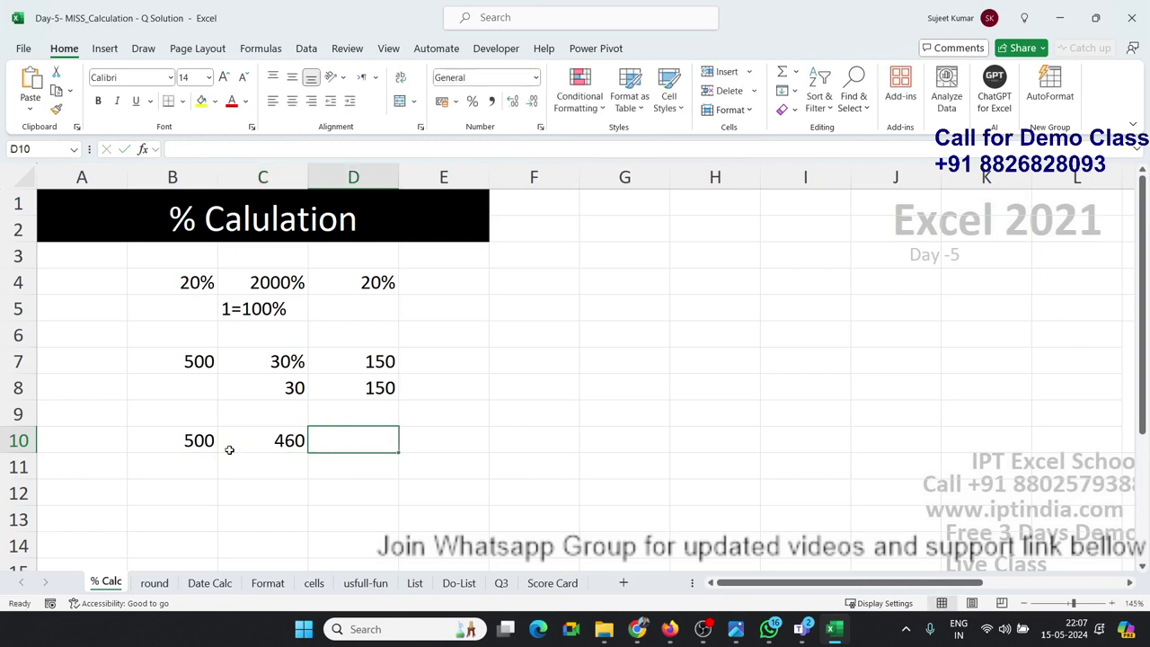
Enter =C10/B10 in D10 and format it as a percentage showing 92%.
{"action": "type", "text": "="}
{"action": "left_click", "coordinate": [229, 450]}
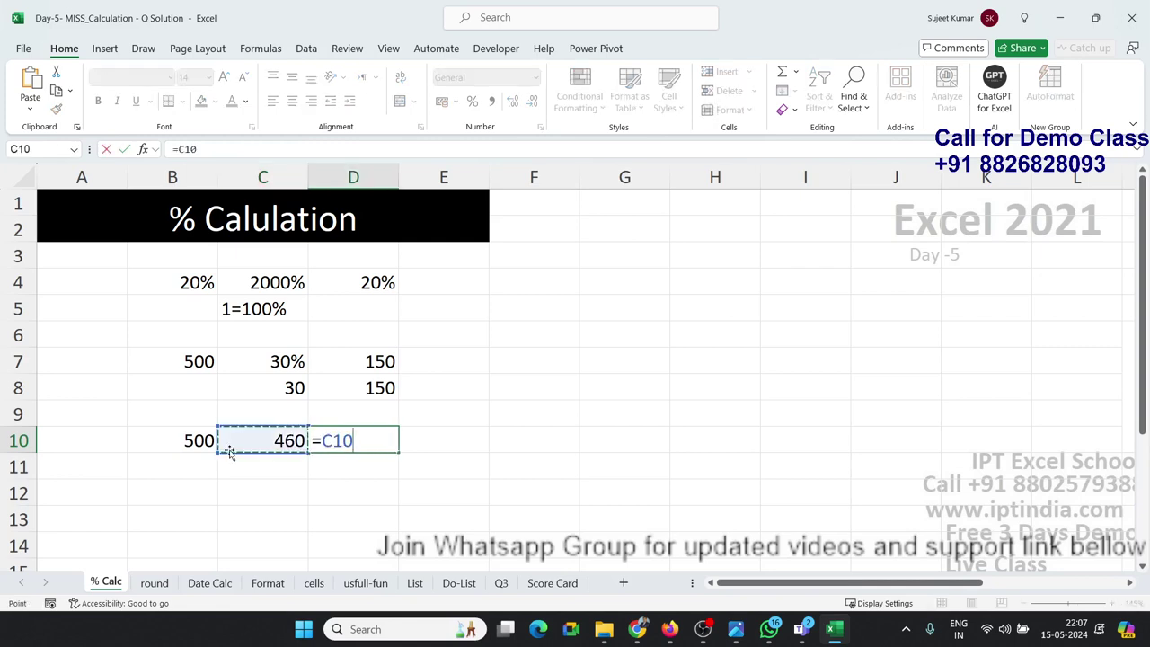
{"action": "type", "text": "/"}
{"action": "key", "text": "Left"}
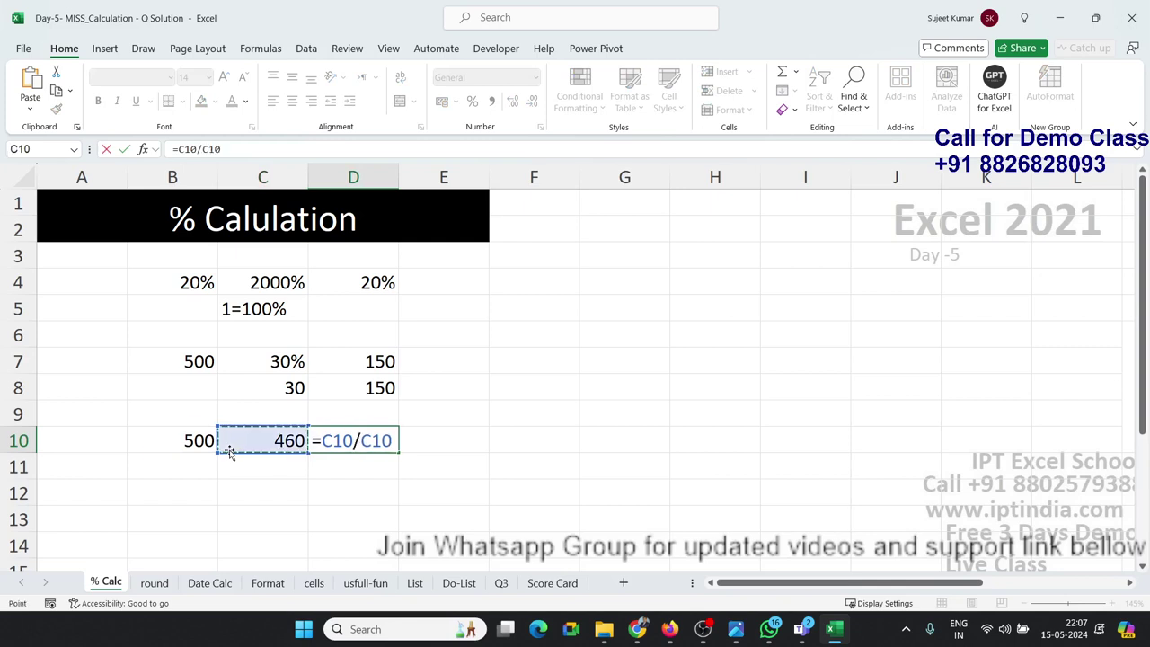
{"action": "key", "text": "Left"}
{"action": "key", "text": "ctrl+Return"}
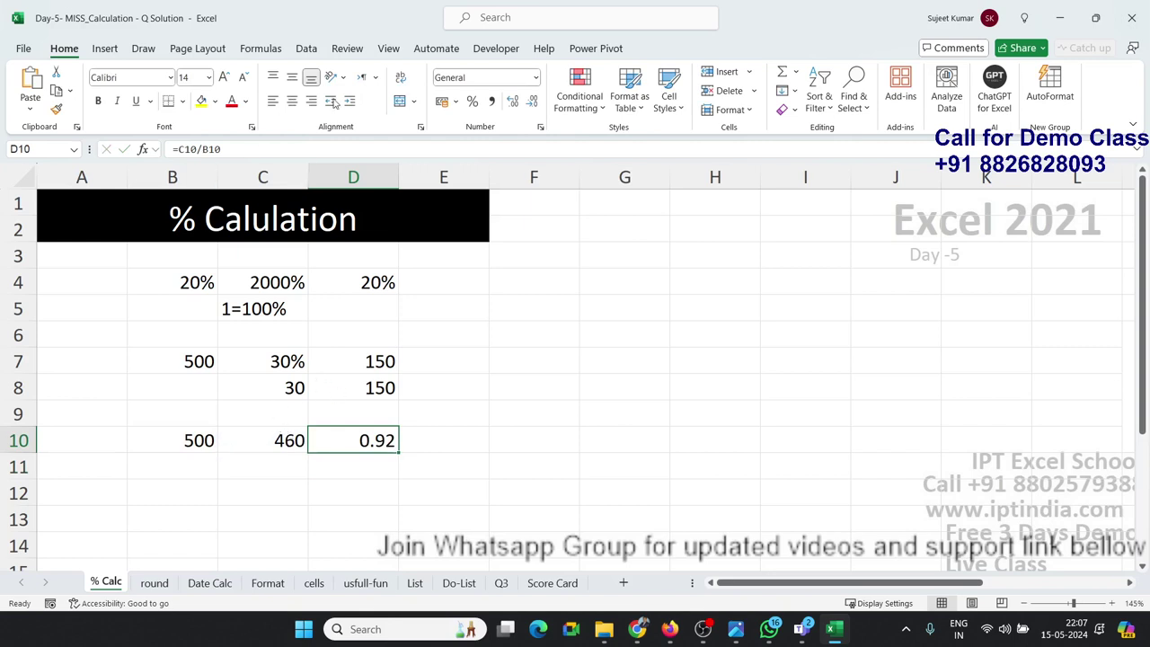
{"action": "left_click", "coordinate": [472, 101]}
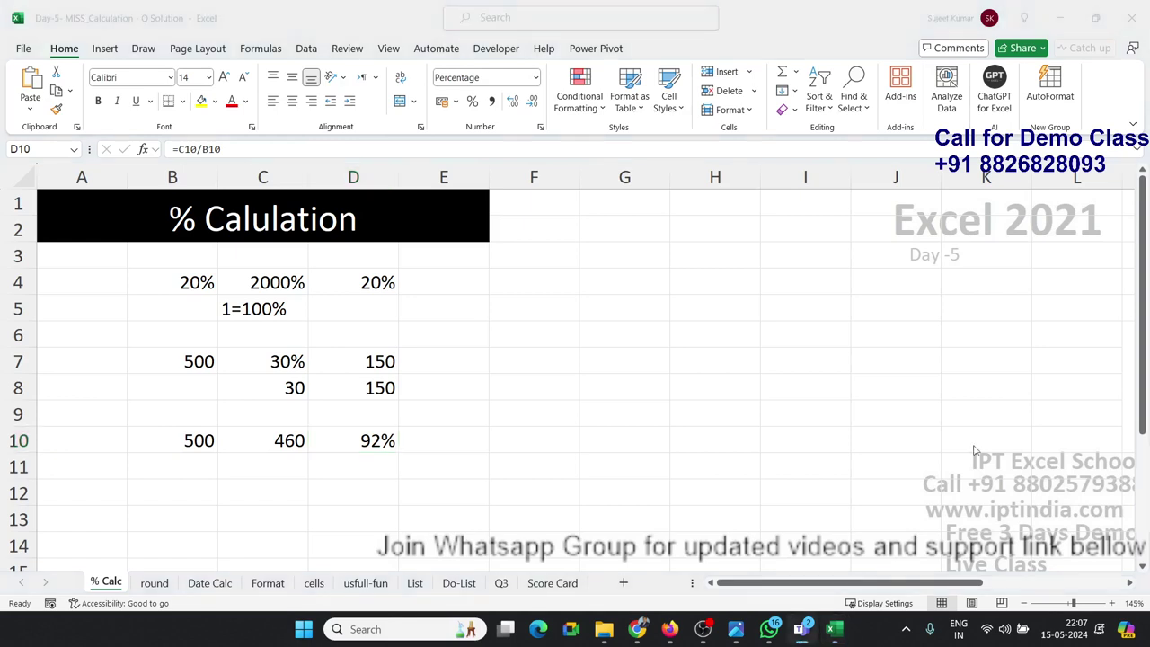
Enter 100 in F5 with the heading MRP in F4.
{"action": "left_click", "coordinate": [444, 391]}
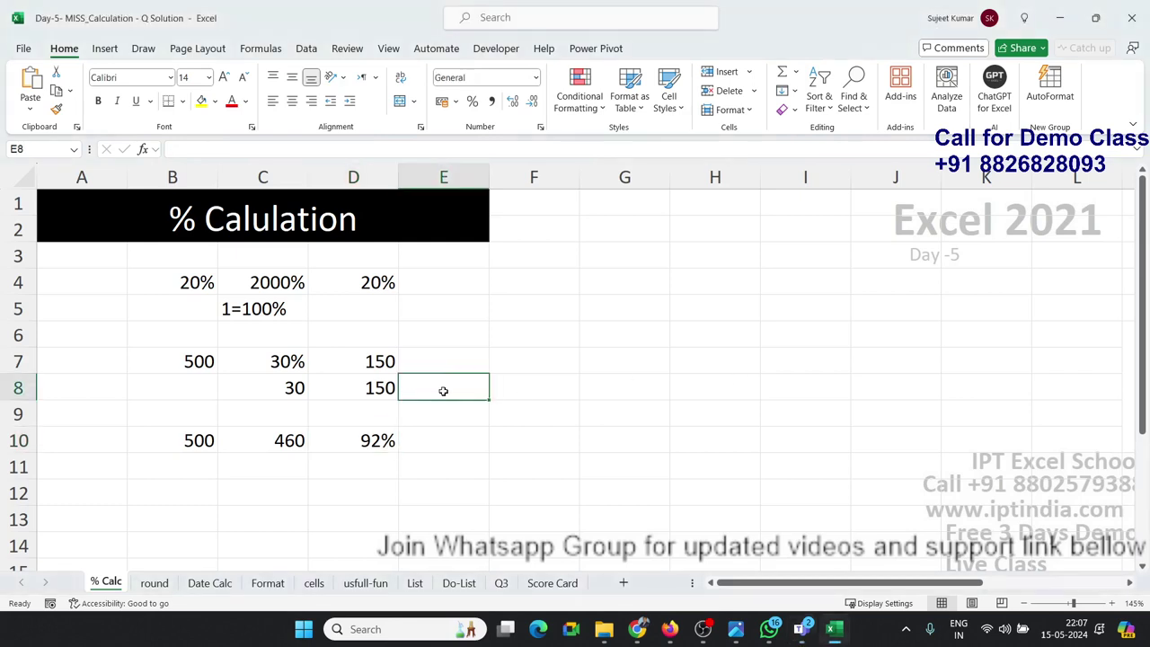
{"action": "left_click", "coordinate": [522, 313]}
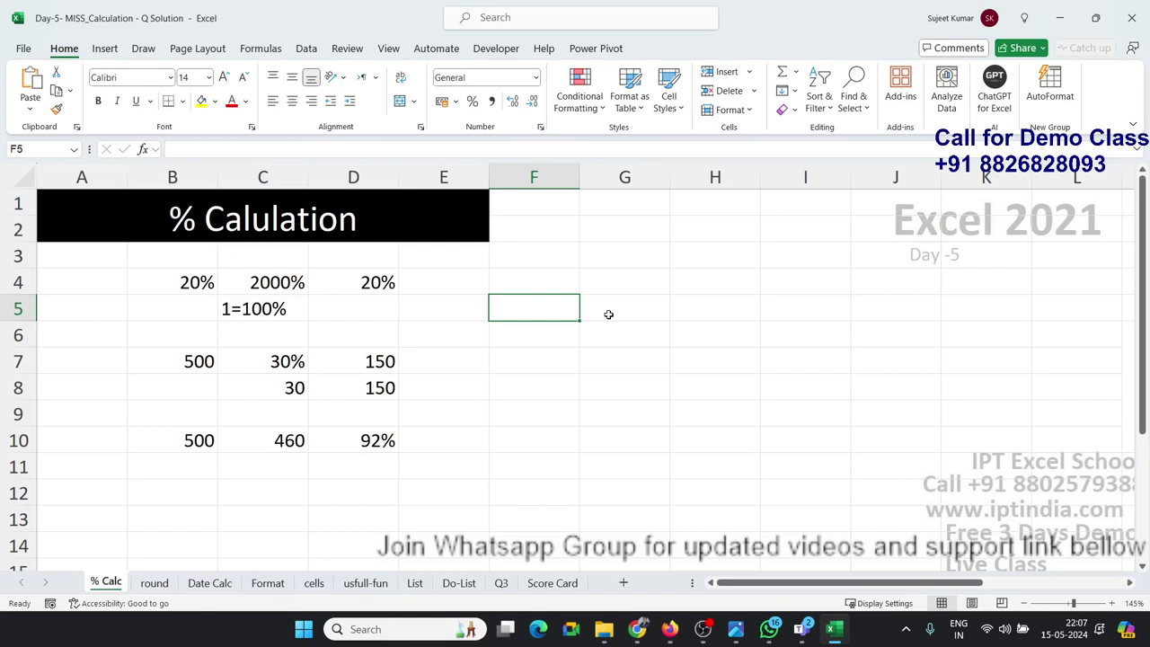
{"action": "type", "text": "100"}
{"action": "left_click", "coordinate": [608, 315]}
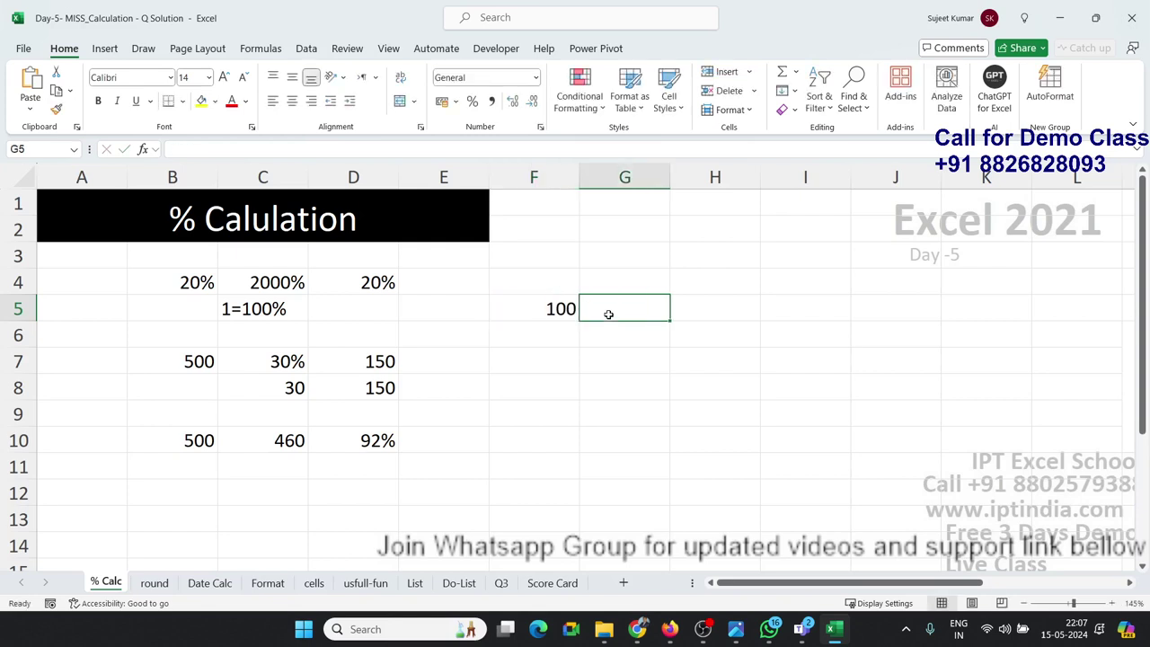
{"action": "key", "text": "Up"}
{"action": "key", "text": "Left"}
{"action": "type", "text": "R"}
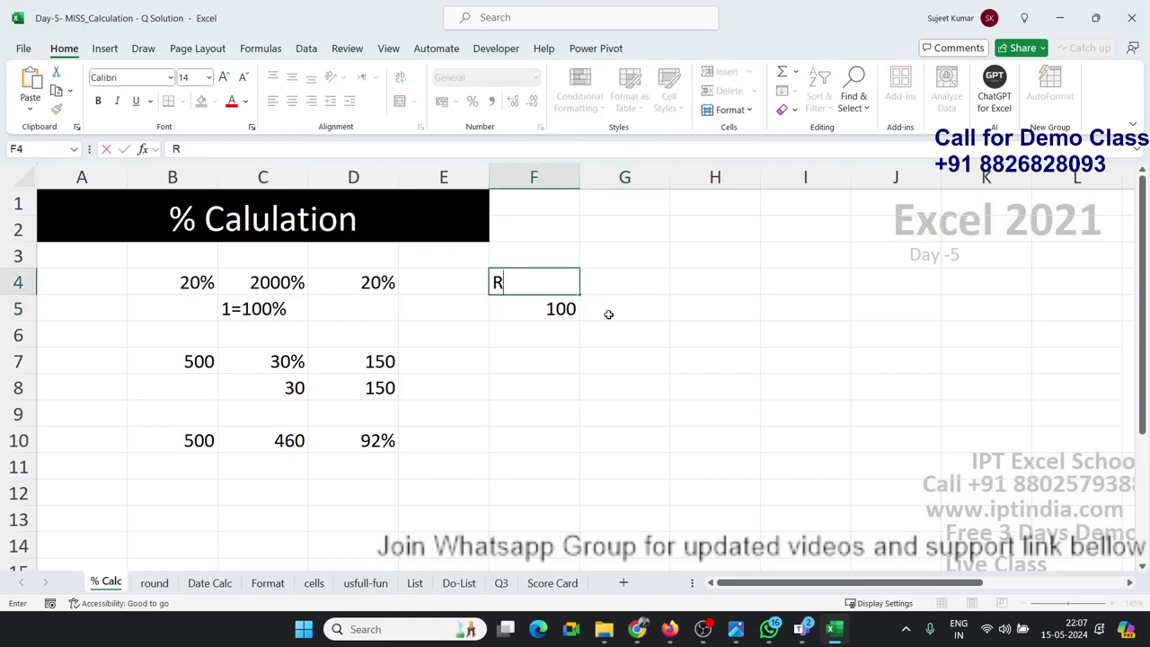
{"action": "key", "text": "BackSpace"}
{"action": "type", "text": "MRP"}
{"action": "key", "text": "Tab"}
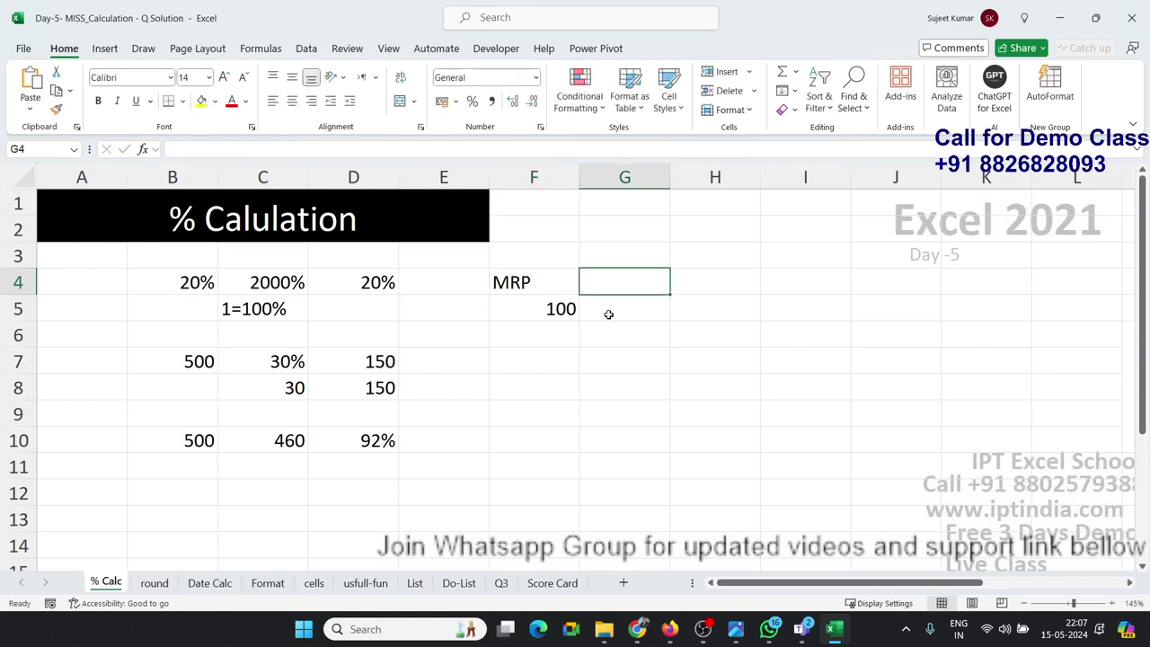
Add the GST heading in G4 and the 18% rate in G5.
{"action": "type", "text": "1"}
{"action": "key", "text": "BackSpace"}
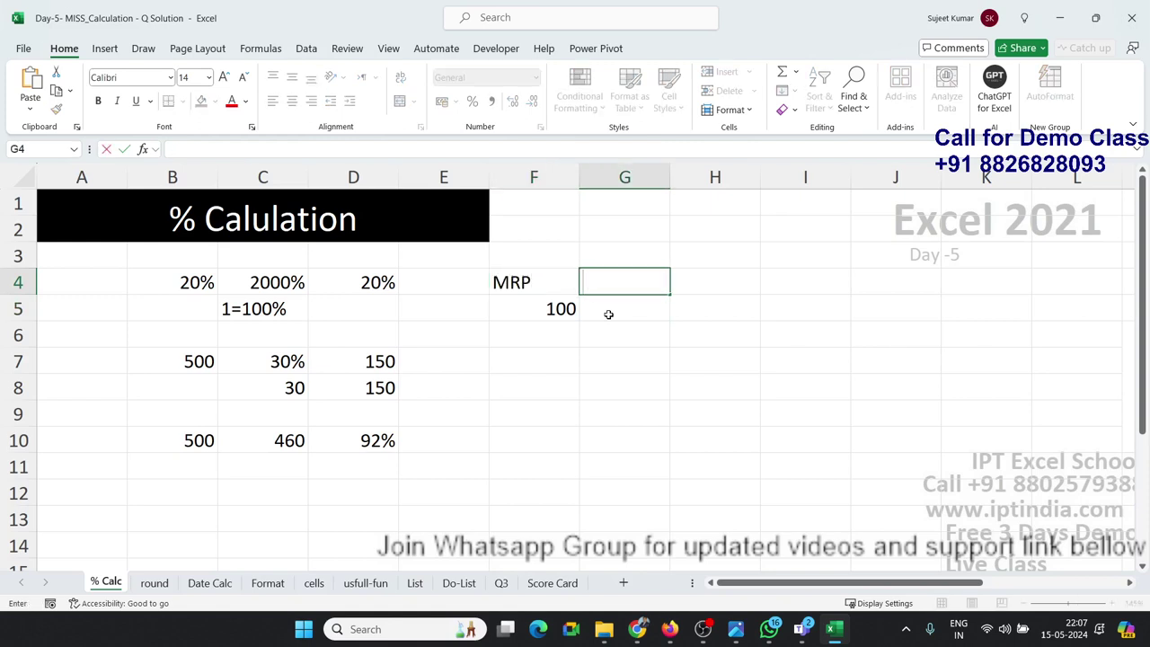
{"action": "type", "text": "GST"}
{"action": "left_click", "coordinate": [608, 315]}
{"action": "type", "text": "18"}
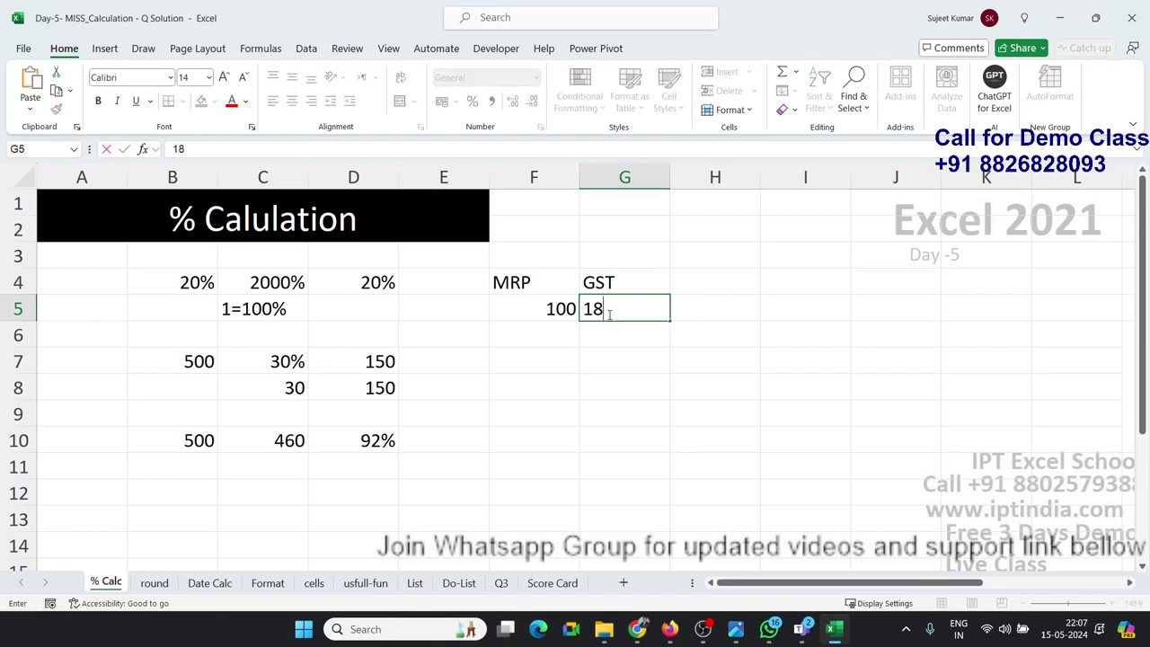
{"action": "type", "text": "%"}
{"action": "key", "text": "Tab"}
Enter =F5/118% in H5 to get the pre-GST price 84.74576.
{"action": "key", "text": "Up"}
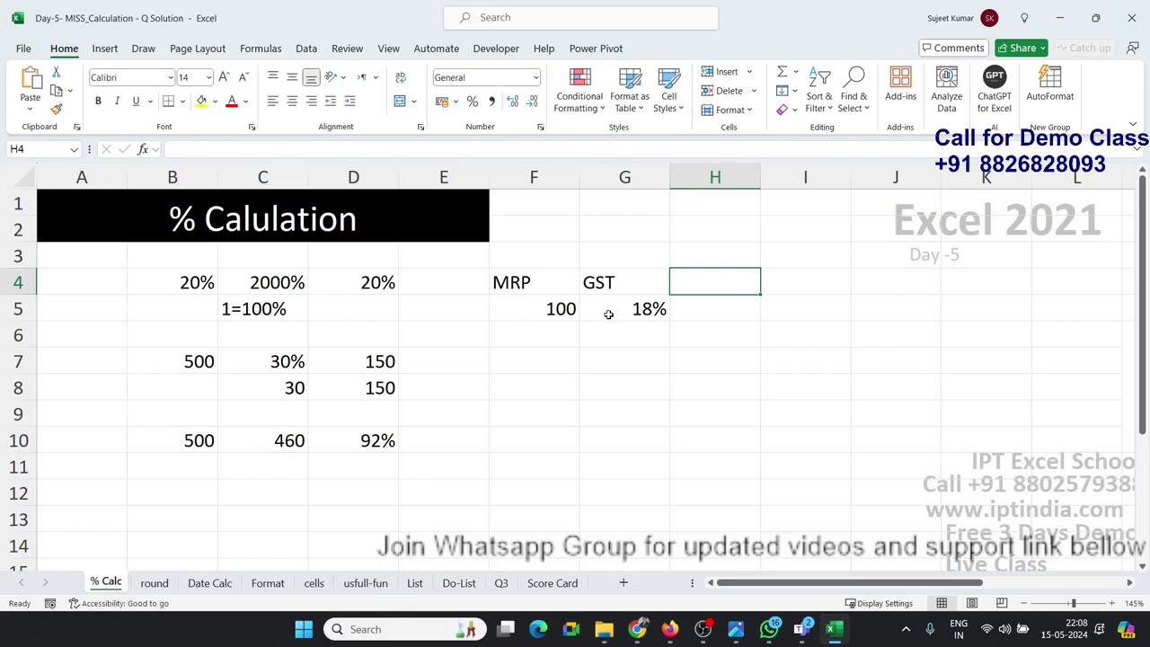
{"action": "key", "text": "Down"}
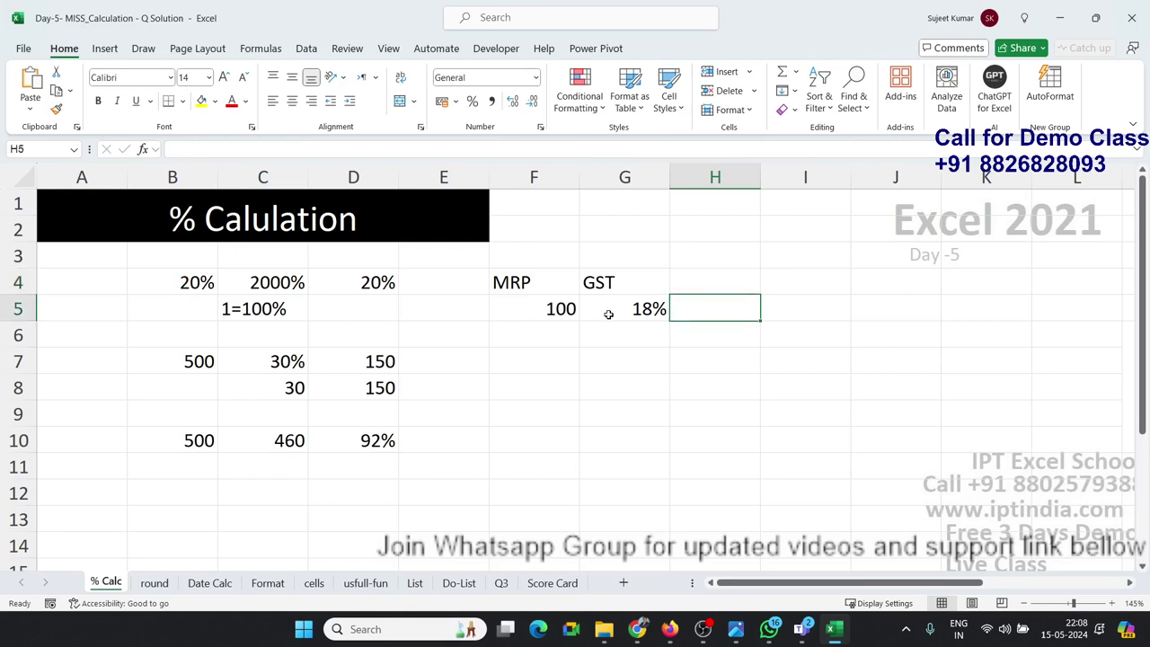
{"action": "type", "text": "="}
{"action": "key", "text": "Left"}
{"action": "key", "text": "Left"}
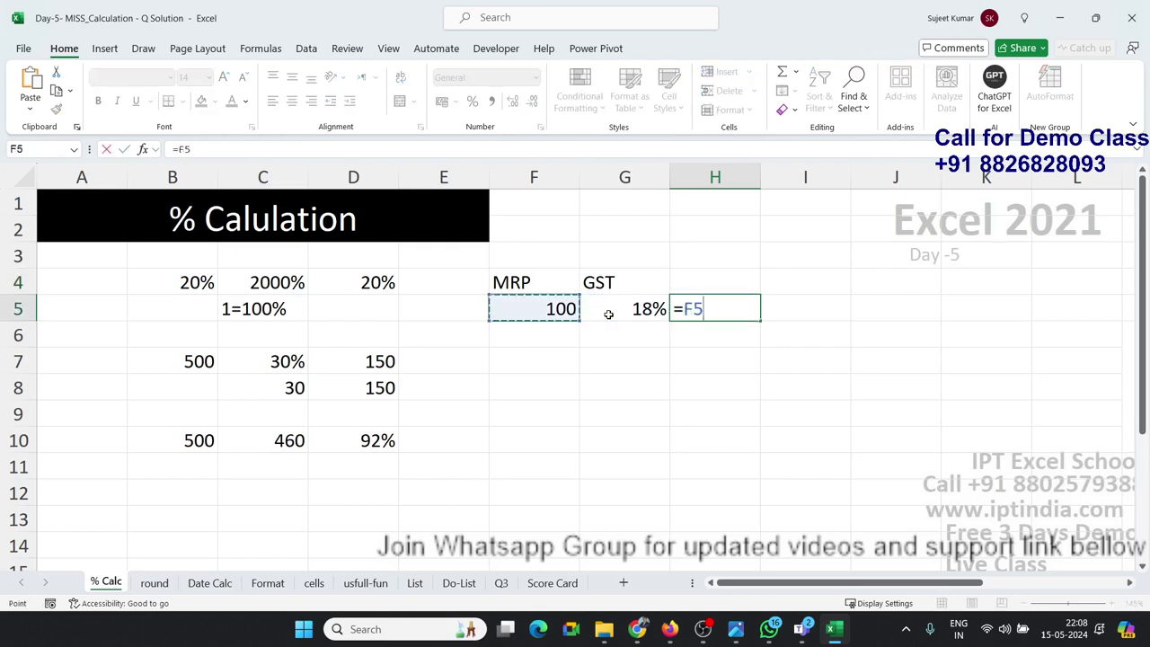
{"action": "type", "text": "/"}
{"action": "type", "text": "118%"}
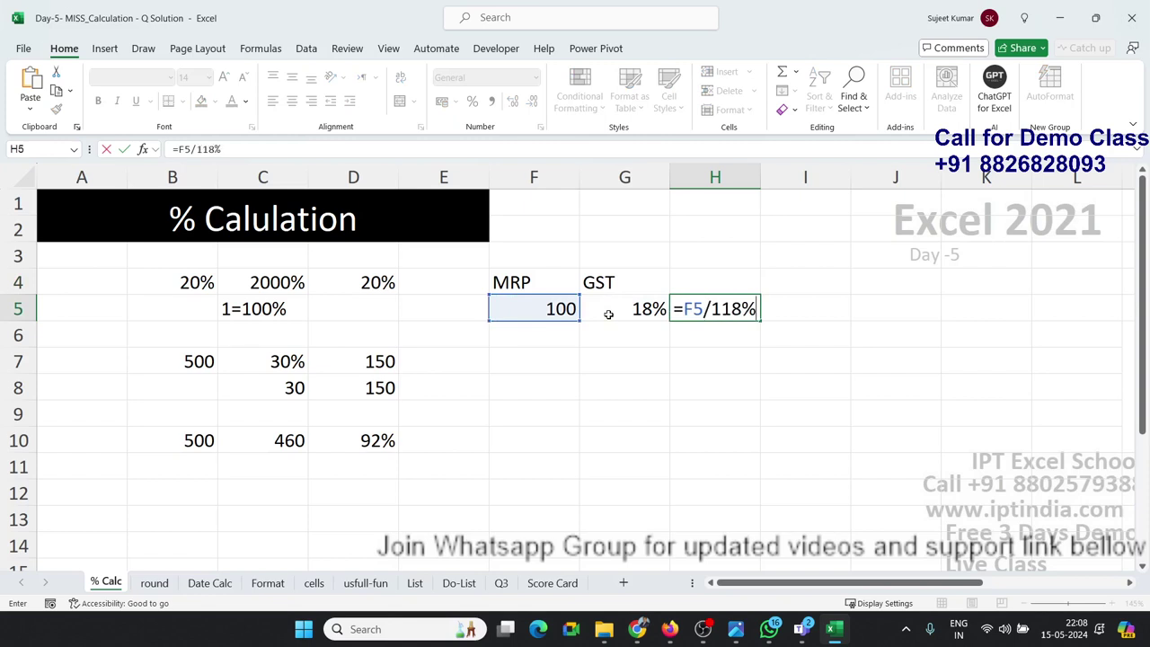
{"action": "key", "text": "Return"}
{"action": "key", "text": "Up"}
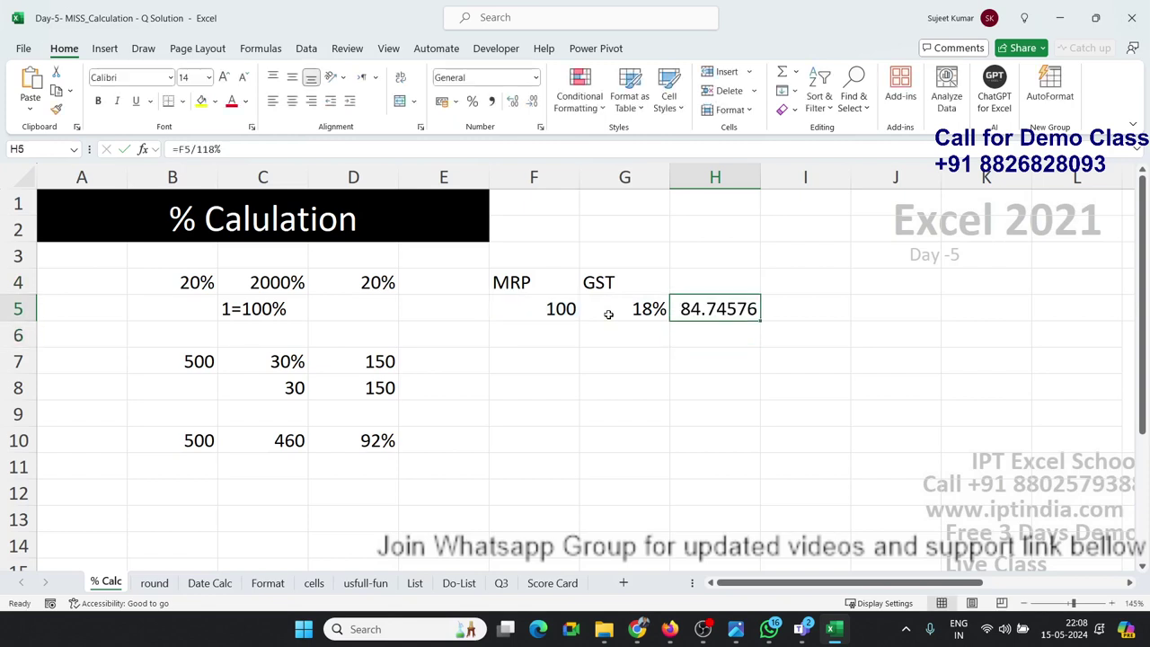
{"action": "left_click", "coordinate": [608, 314]}
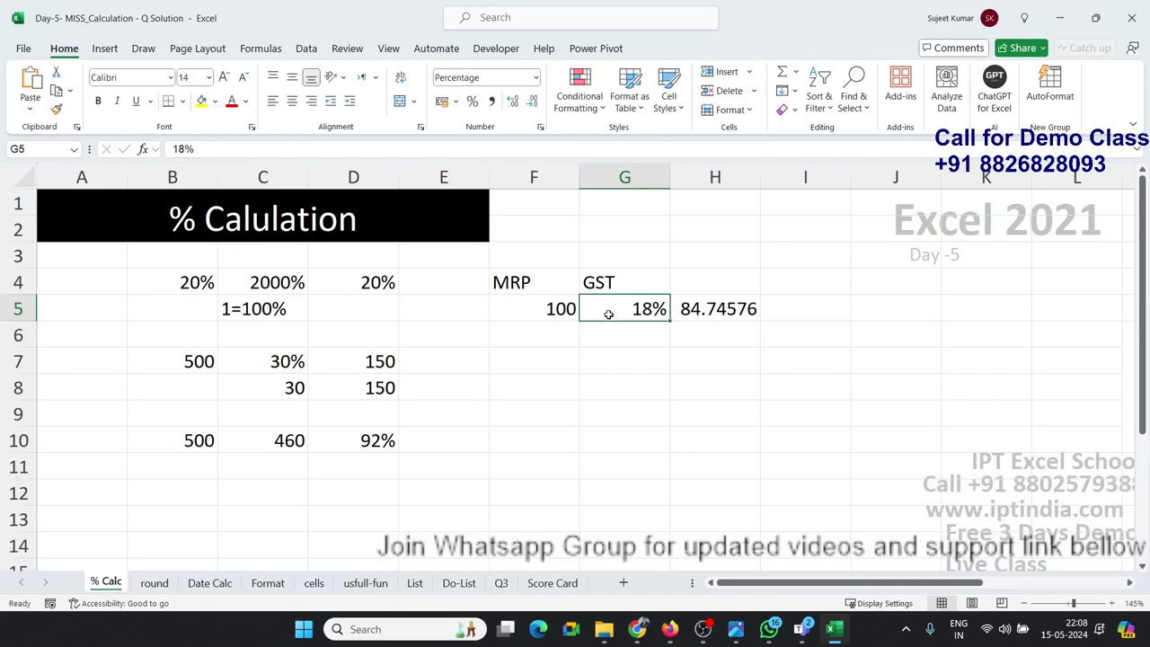
{"action": "key", "text": "Right"}
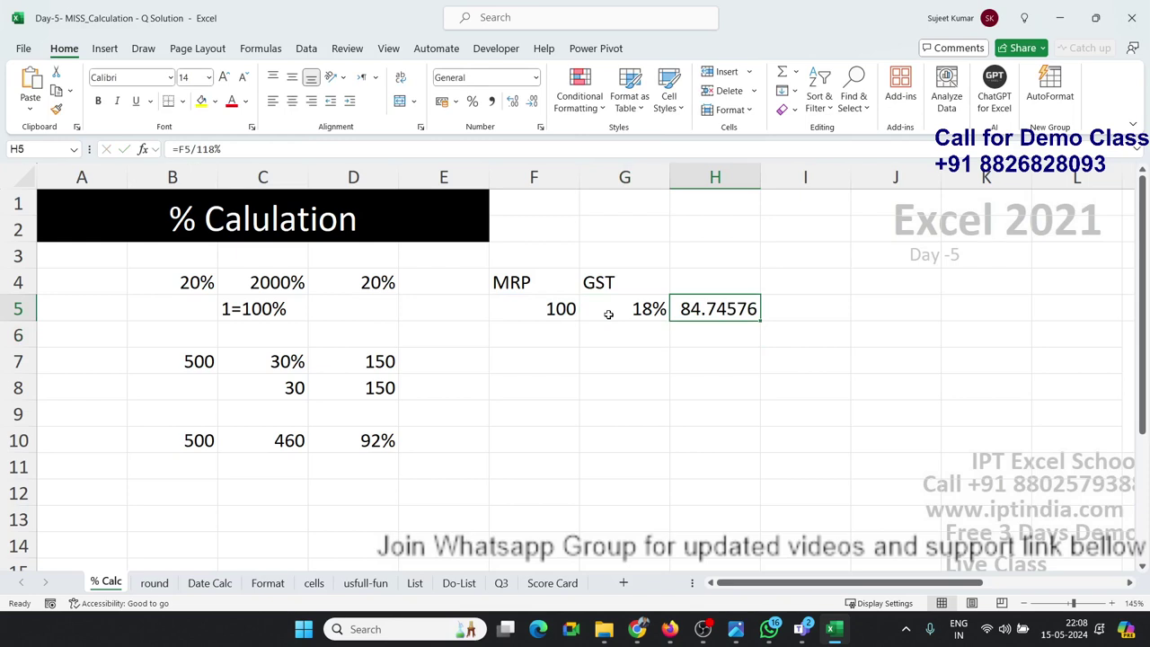
Enter the amount 200 in F8.
{"action": "key", "text": "Down"}
{"action": "key", "text": "Down"}
{"action": "key", "text": "Down"}
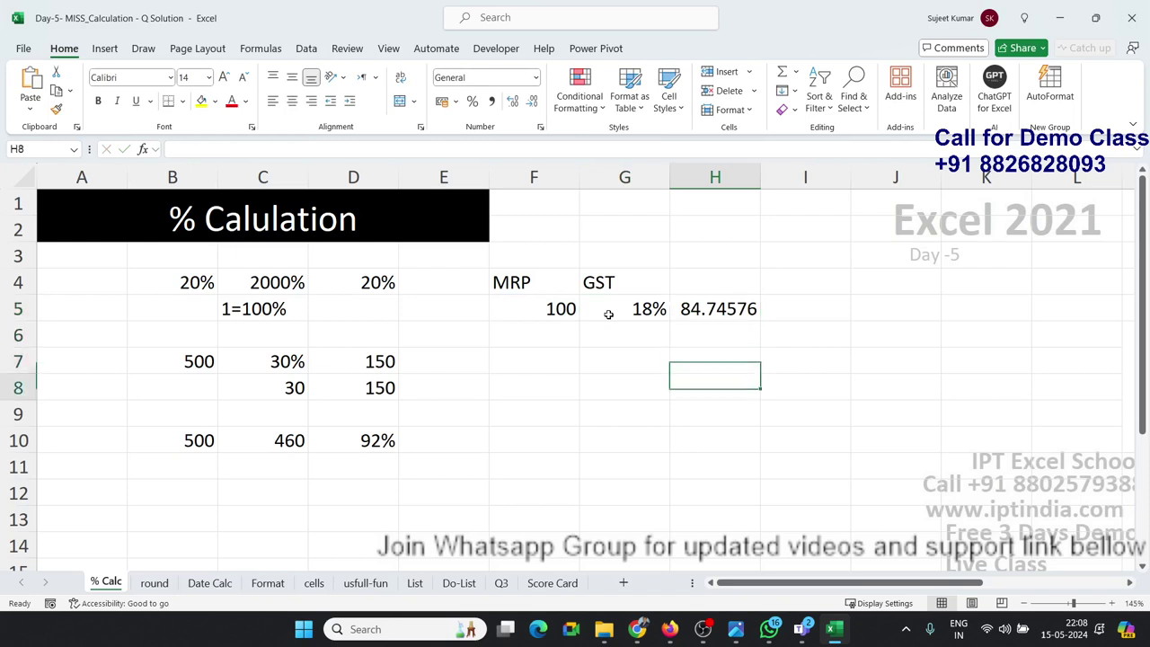
{"action": "key", "text": "Left"}
{"action": "key", "text": "Left"}
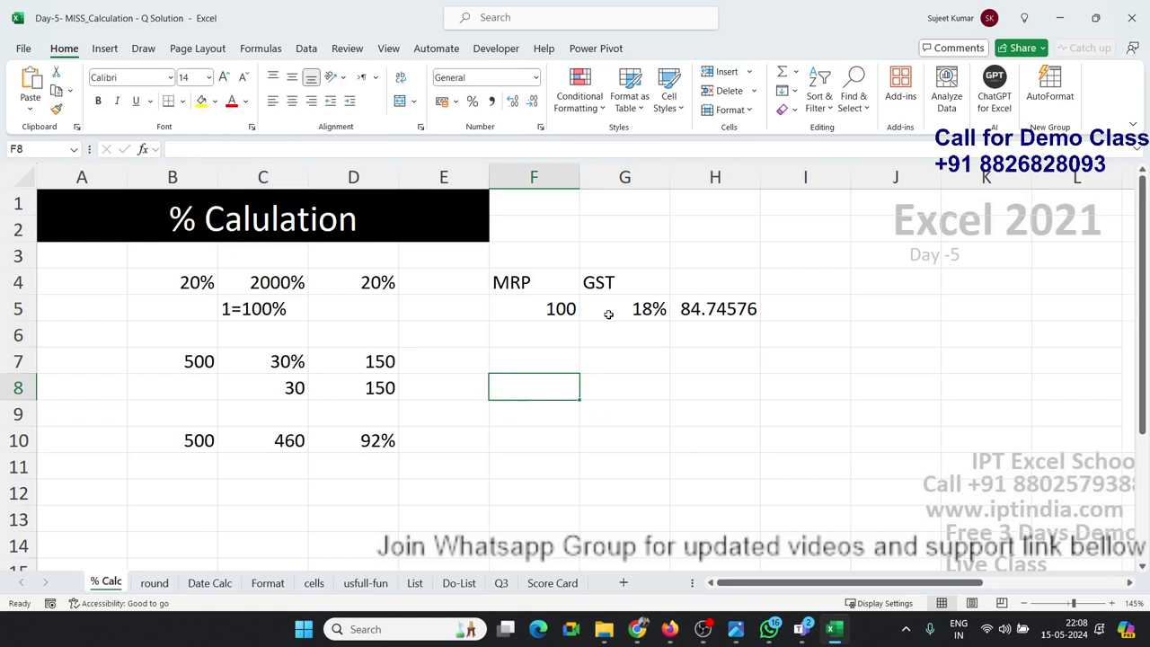
{"action": "type", "text": "200"}
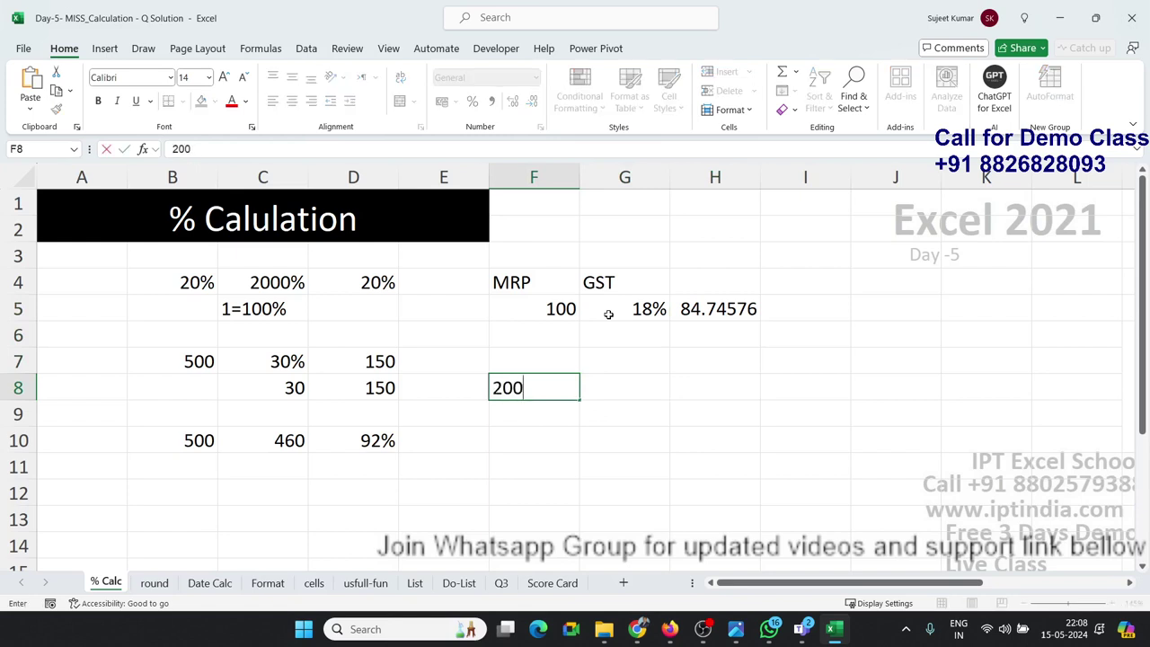
{"action": "key", "text": "Tab"}
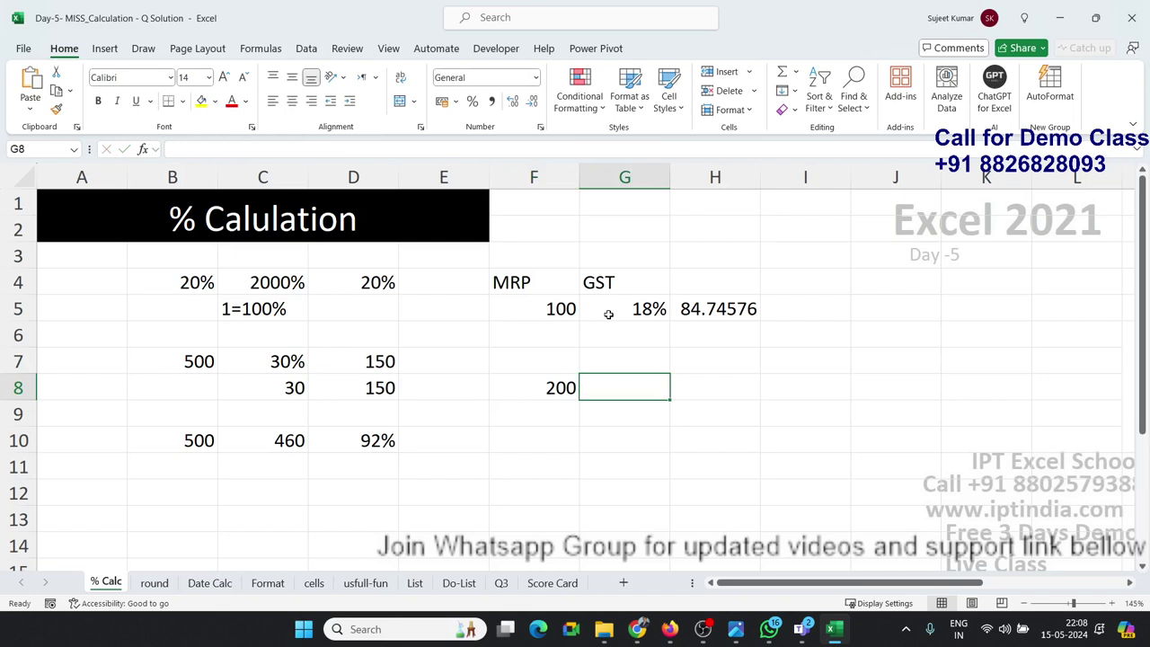
Enter =F8+(F8*20%) in G8, giving 240.
{"action": "type", "text": "="}
{"action": "key", "text": "Left"}
{"action": "type", "text": "+"}
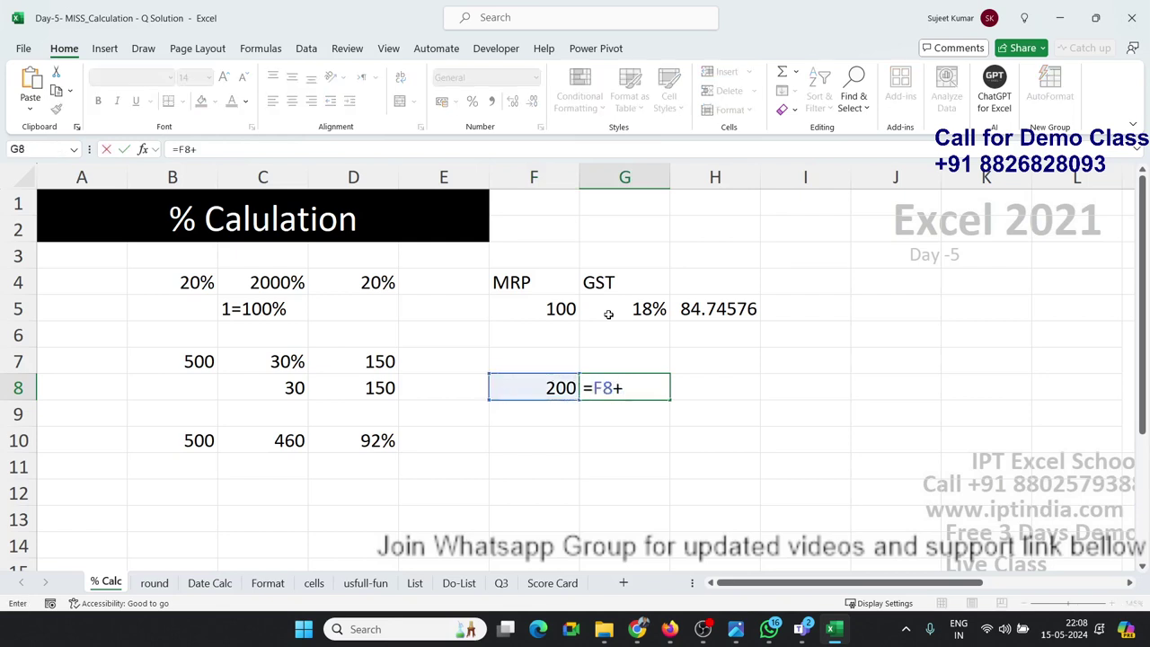
{"action": "type", "text": "("}
{"action": "key", "text": "Left"}
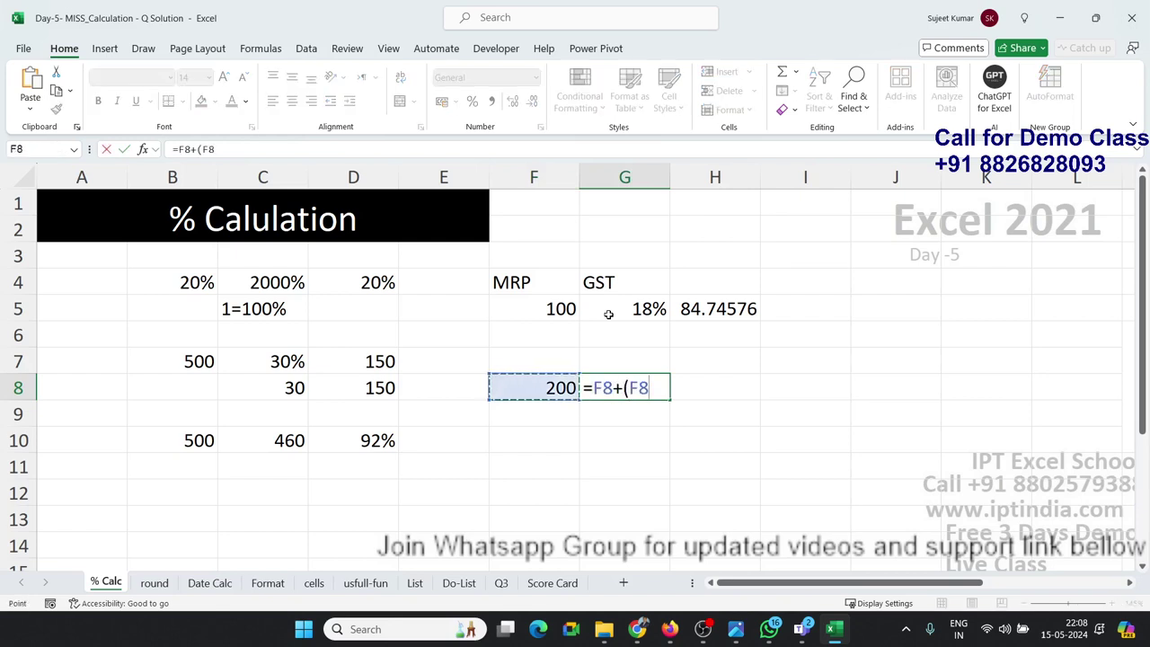
{"action": "type", "text": "*2"}
{"action": "key", "text": "BackSpace"}
{"action": "type", "text": "20%"}
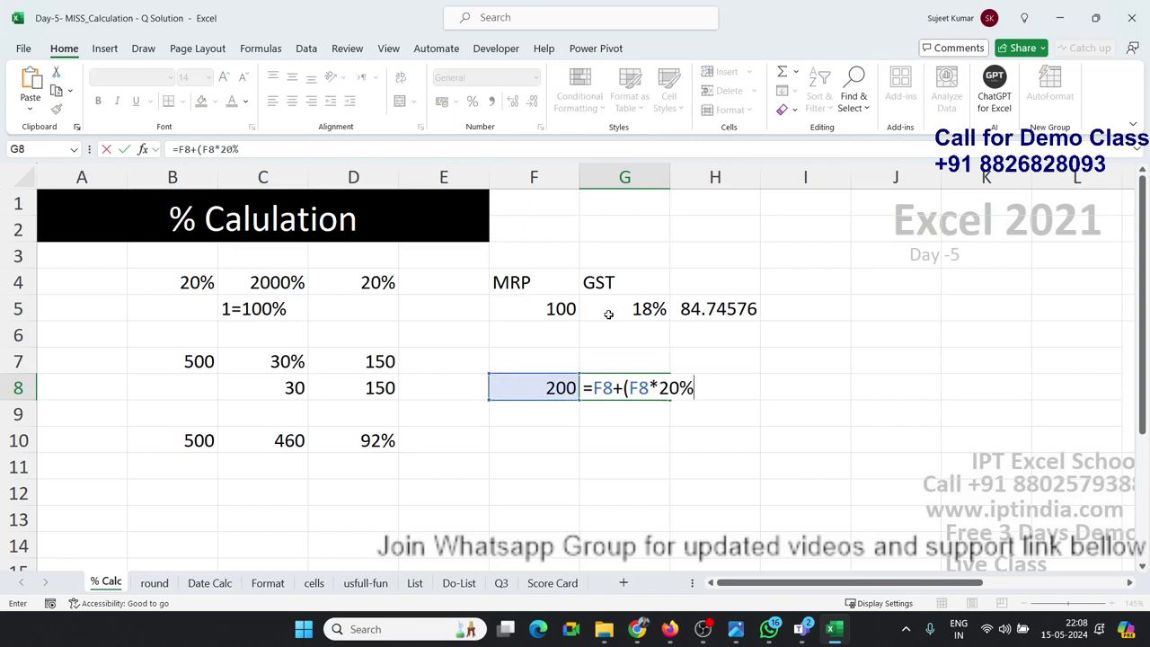
{"action": "type", "text": ")"}
{"action": "key", "text": "Return"}
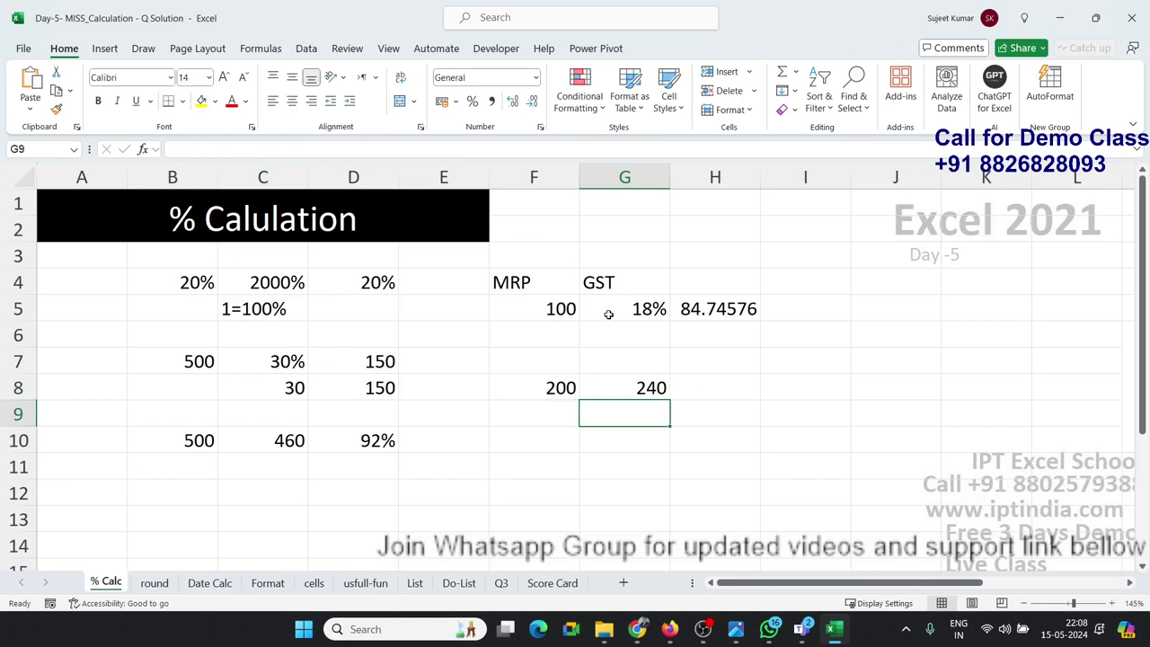
{"action": "key", "text": "Up"}
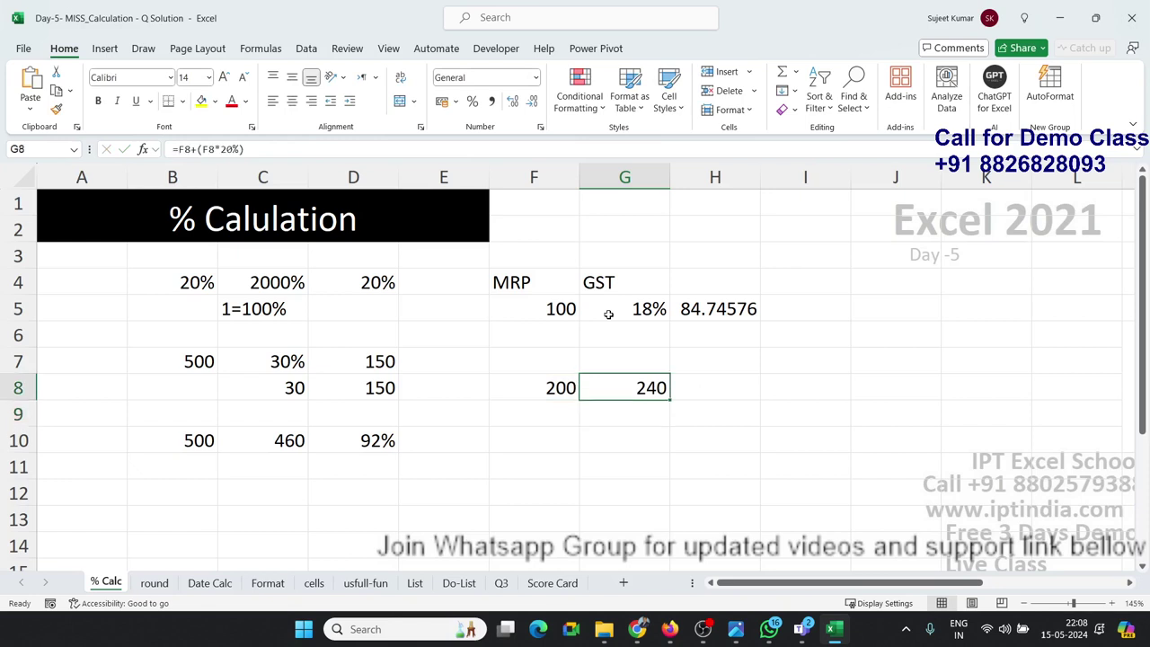
{"action": "key", "text": "Right"}
Enter =F8*1.20 in H8 as a second method, also giving 240.
{"action": "type", "text": "="}
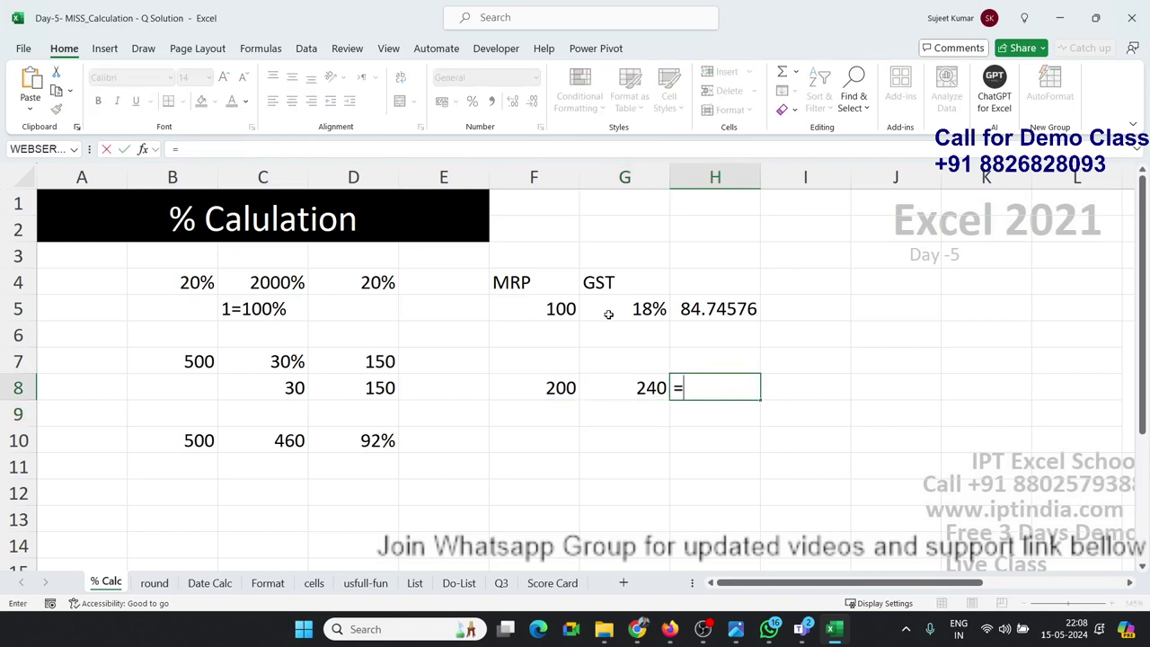
{"action": "key", "text": "Left"}
{"action": "key", "text": "Left"}
{"action": "type", "text": "*"}
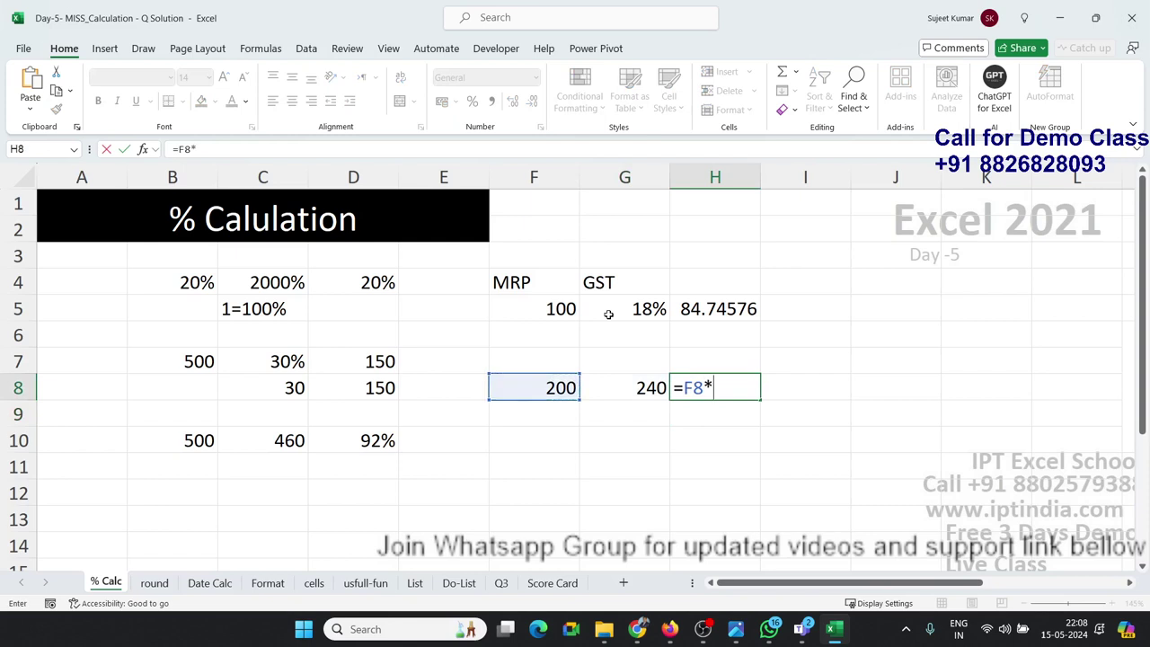
{"action": "type", "text": "1.2"}
{"action": "type", "text": "0"}
{"action": "key", "text": "Return"}
{"action": "key", "text": "Up"}
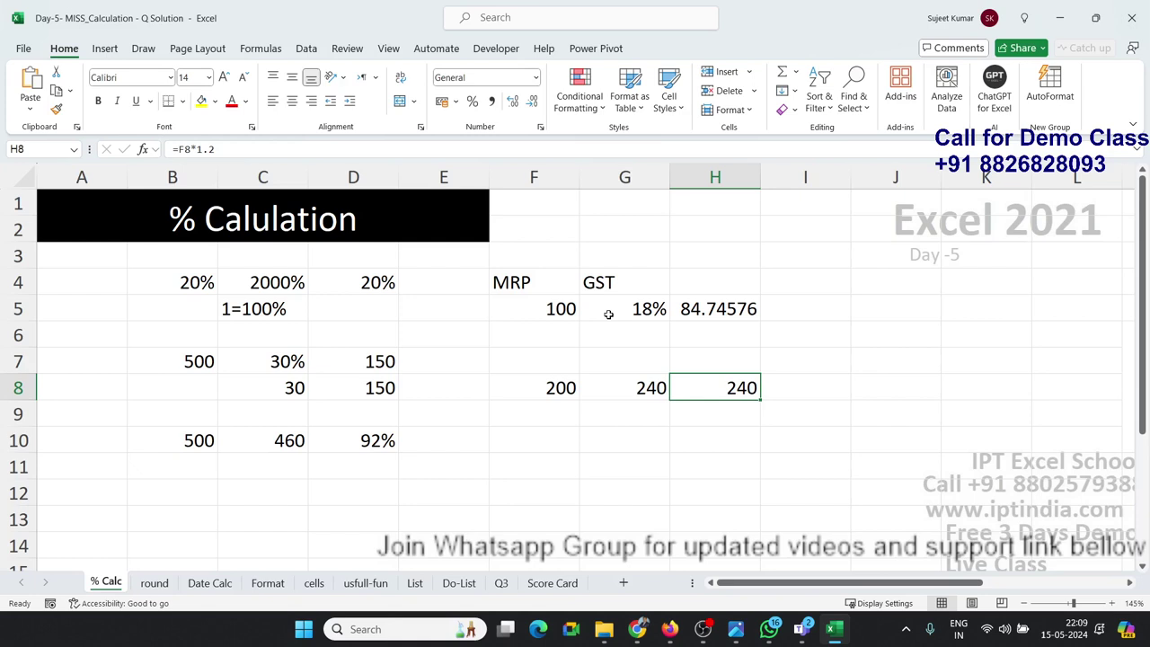
Switch to the round sheet and clear the old examples in rows 4–9.
{"action": "left_click", "coordinate": [154, 583]}
{"action": "left_click", "coordinate": [180, 530]}
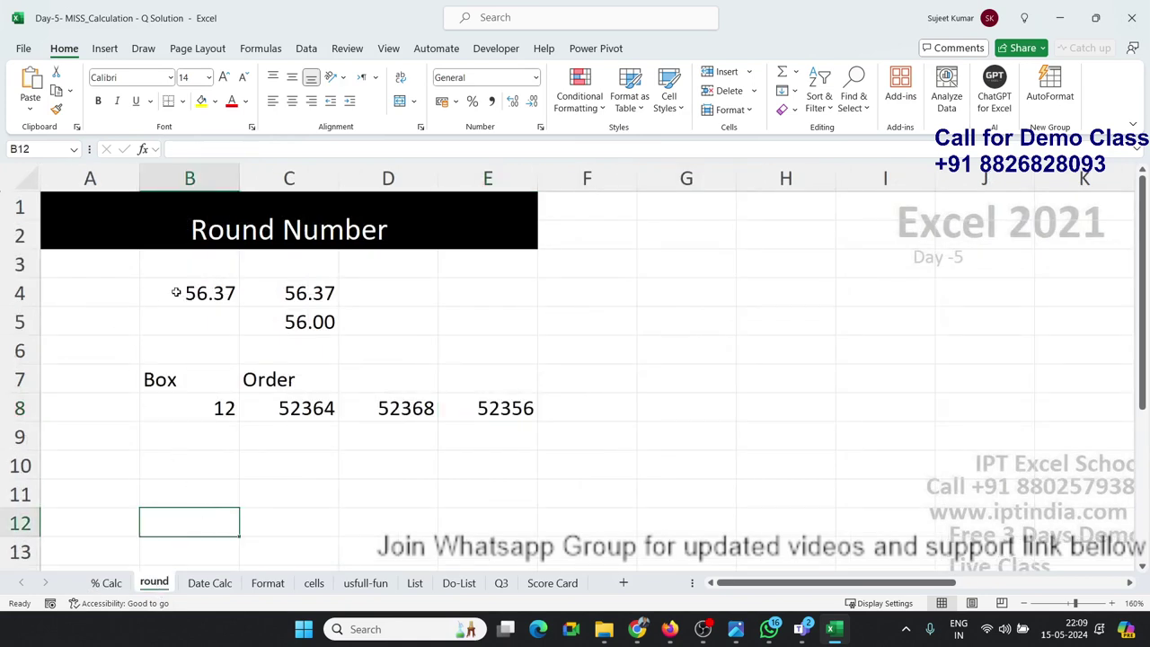
{"action": "left_click_drag", "start_coordinate": [19, 293], "coordinate": [30, 428]}
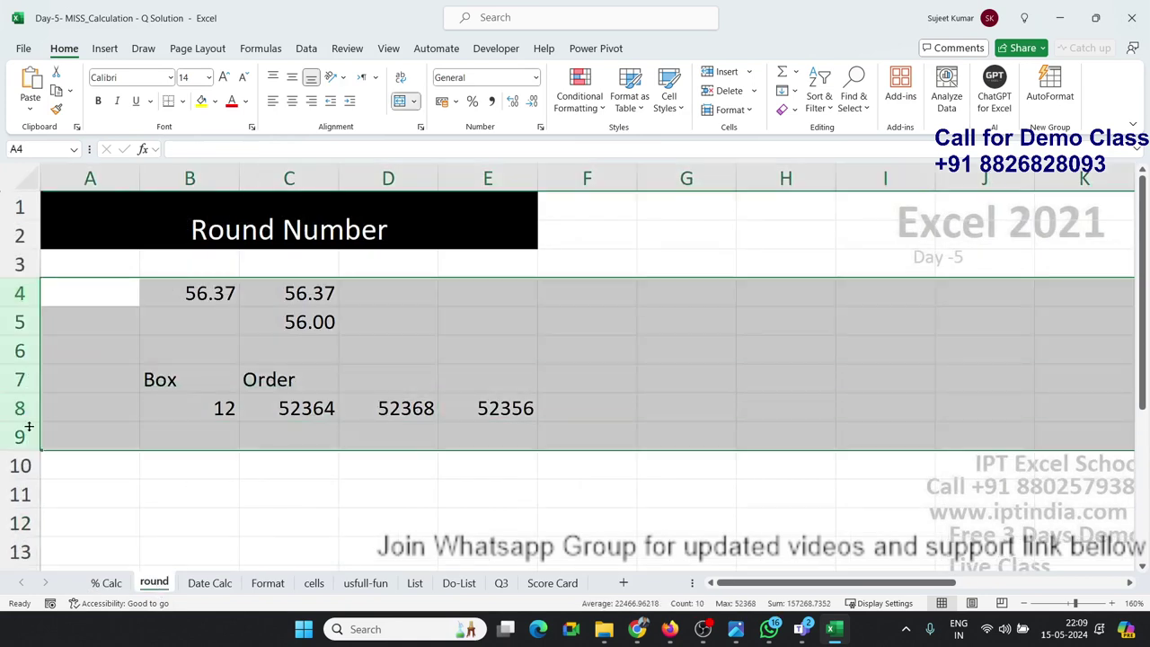
{"action": "key", "text": "Delete"}
Enter 52.662265 in B4 and select C4 beside it for the rounding formula.
{"action": "key", "text": "Right"}
{"action": "key", "text": "Up"}
{"action": "key", "text": "Down"}
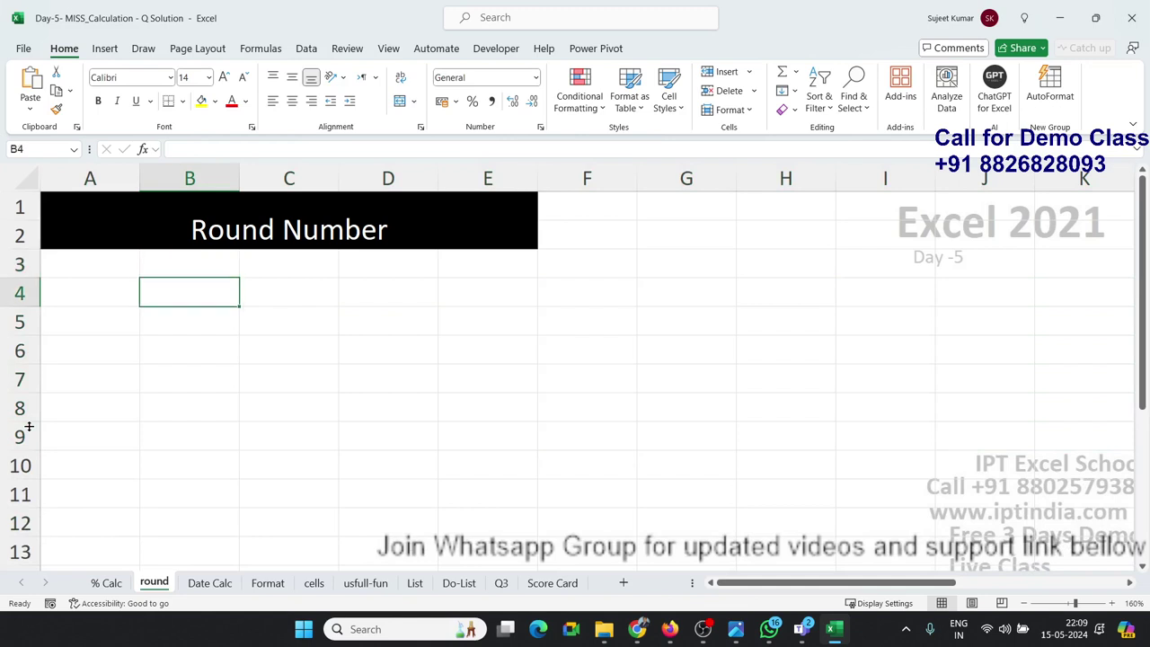
{"action": "type", "text": "52.66"}
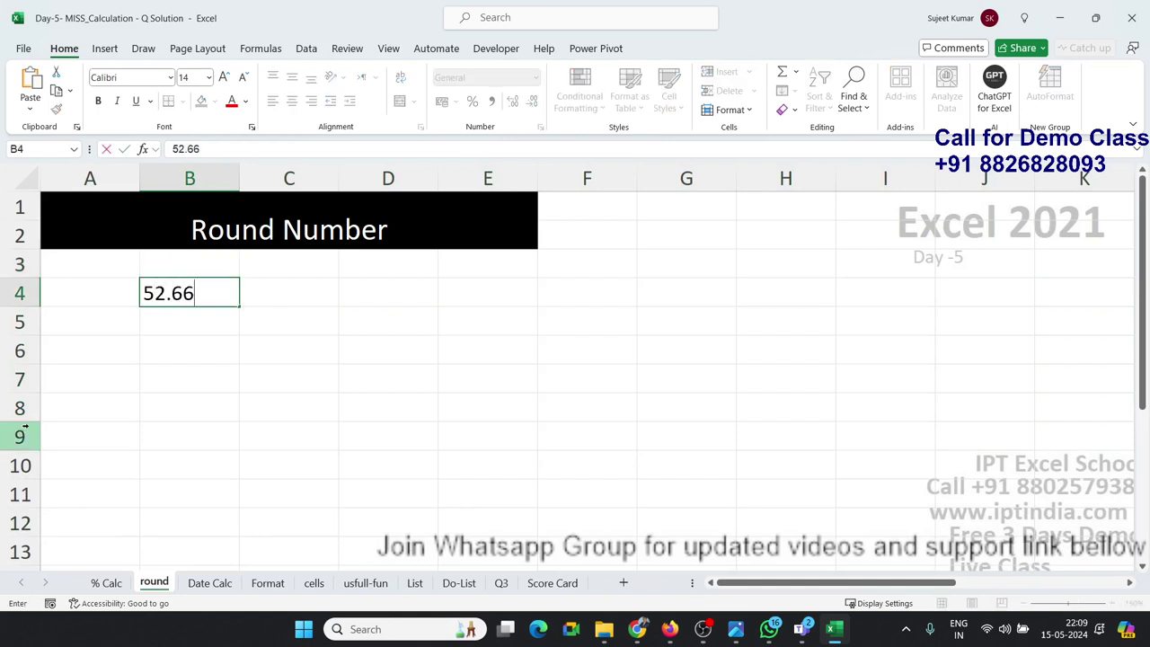
{"action": "type", "text": "2265"}
{"action": "key", "text": "Return"}
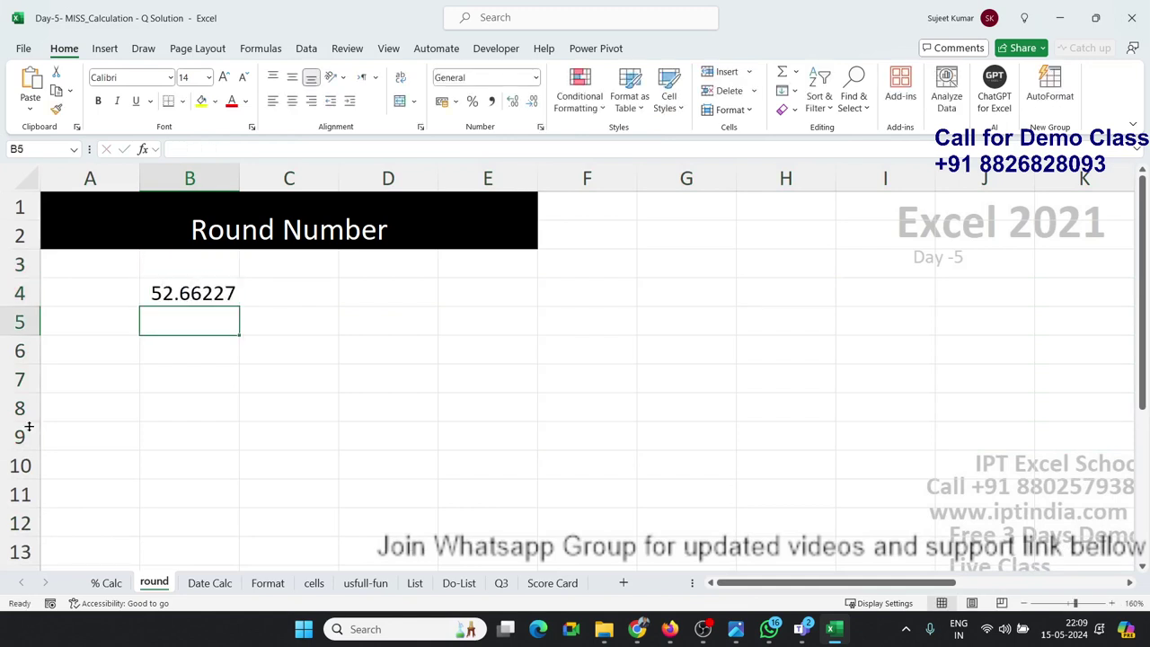
{"action": "key", "text": "Up"}
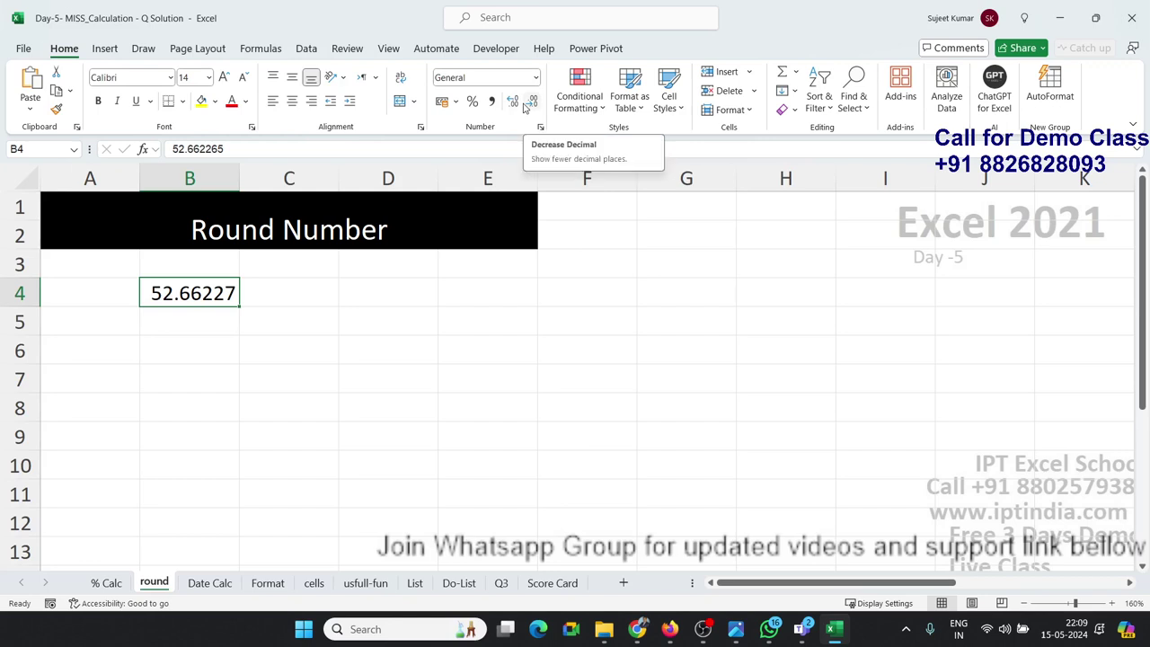
{"action": "left_click", "coordinate": [257, 300]}
{"action": "left_click", "coordinate": [210, 302]}
{"action": "left_click", "coordinate": [290, 300]}
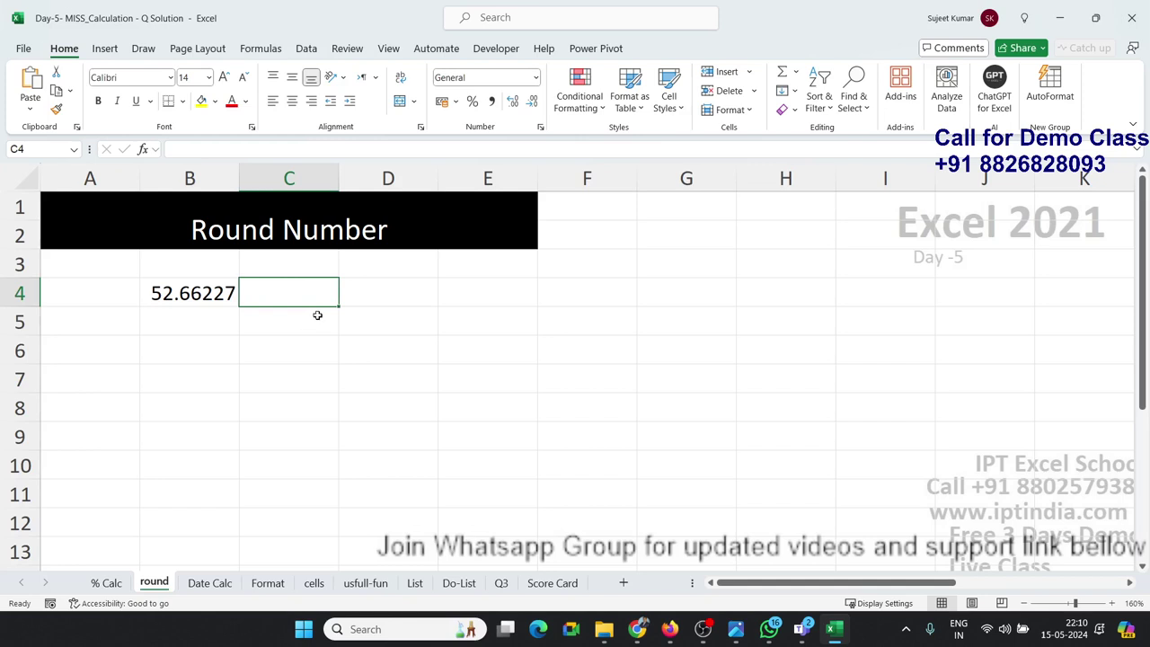
Enter =ROUND(B4,2) in C4 to show 52.66.
{"action": "type", "text": "=roun"}
{"action": "key", "text": "Tab"}
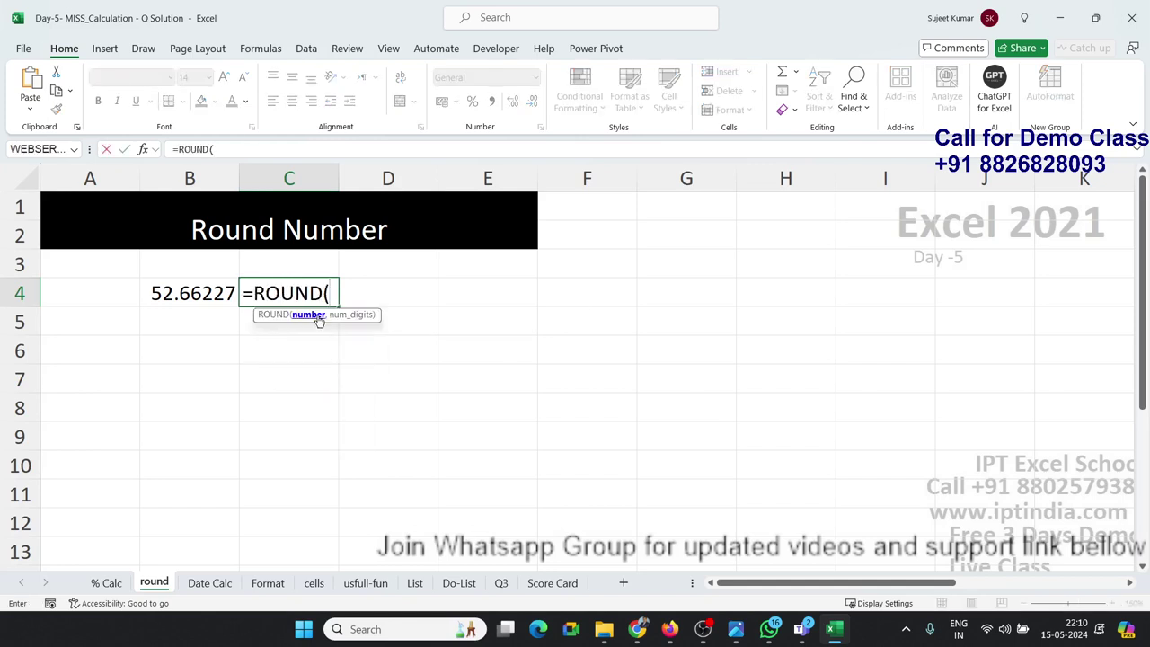
{"action": "key", "text": "Left"}
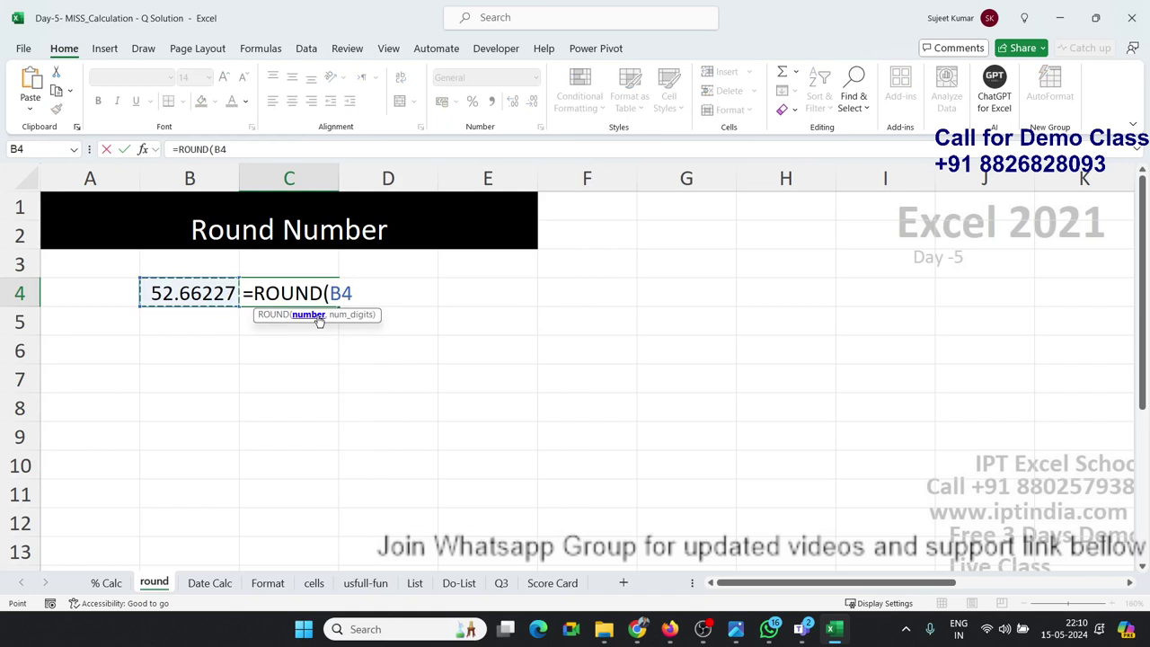
{"action": "type", "text": ",2"}
{"action": "key", "text": "Return"}
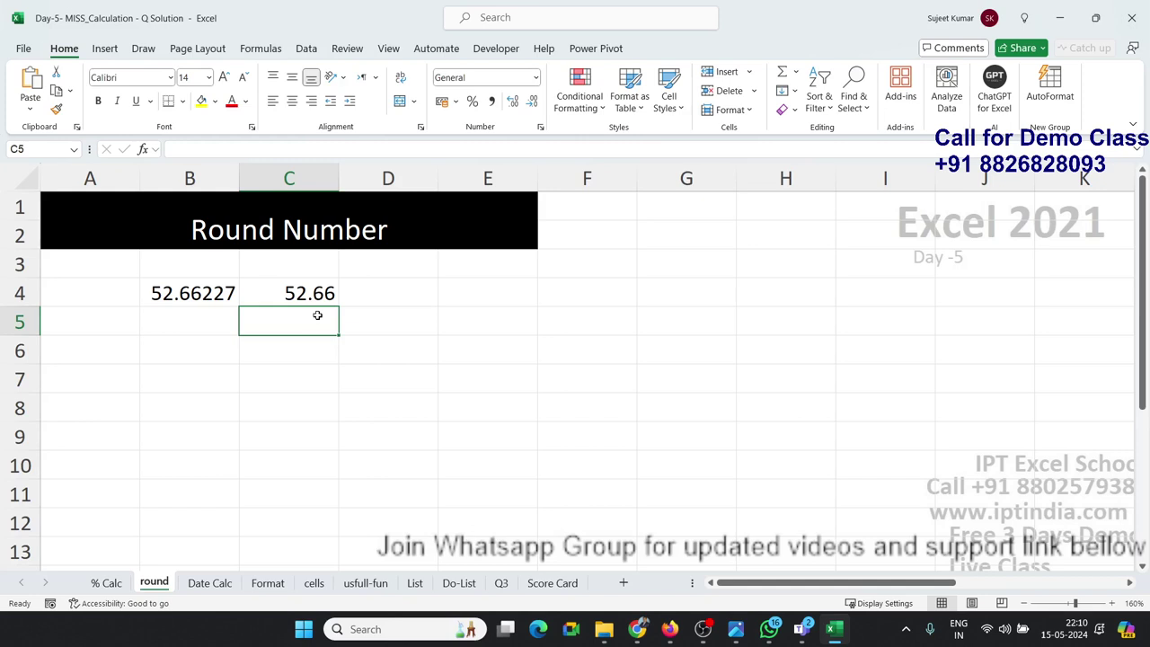
Change C4's formula to =ROUND(B4,0) so it shows 53.
{"action": "key", "text": "Up"}
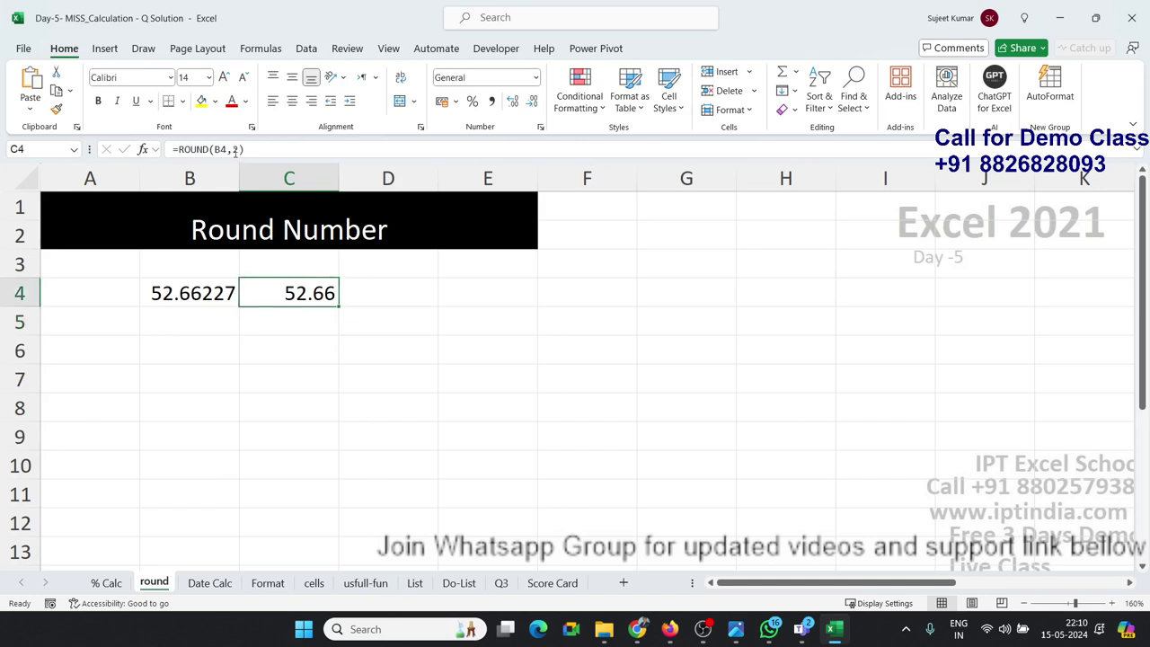
{"action": "double_click", "coordinate": [235, 150]}
{"action": "type", "text": "0"}
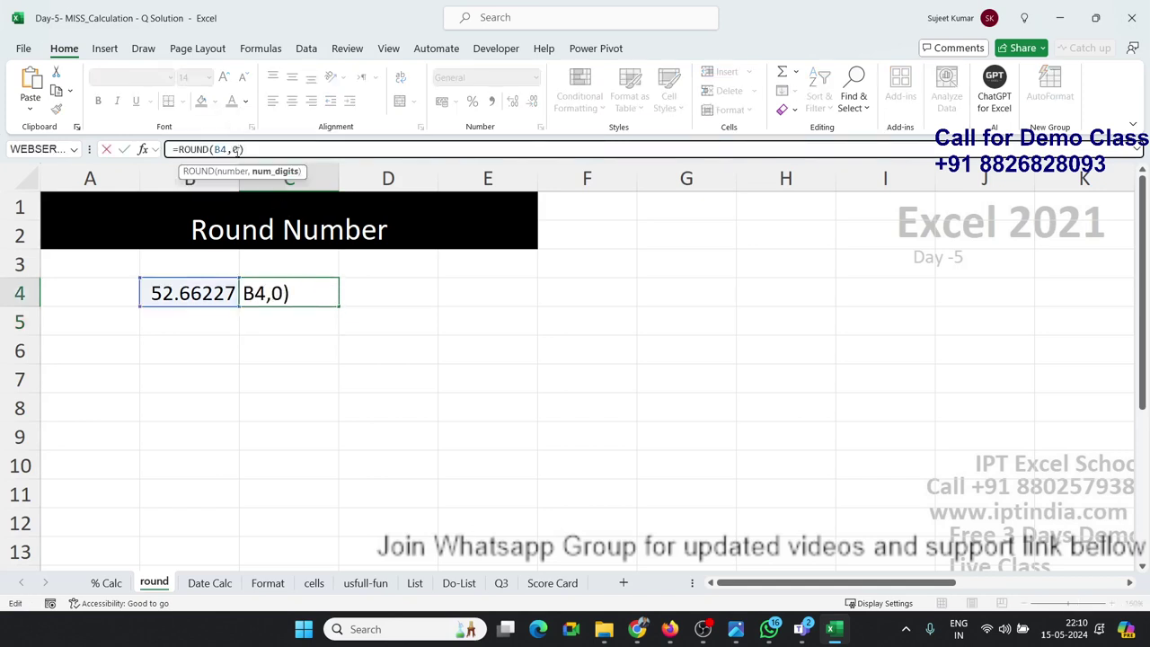
{"action": "key", "text": "Return"}
{"action": "key", "text": "Up"}
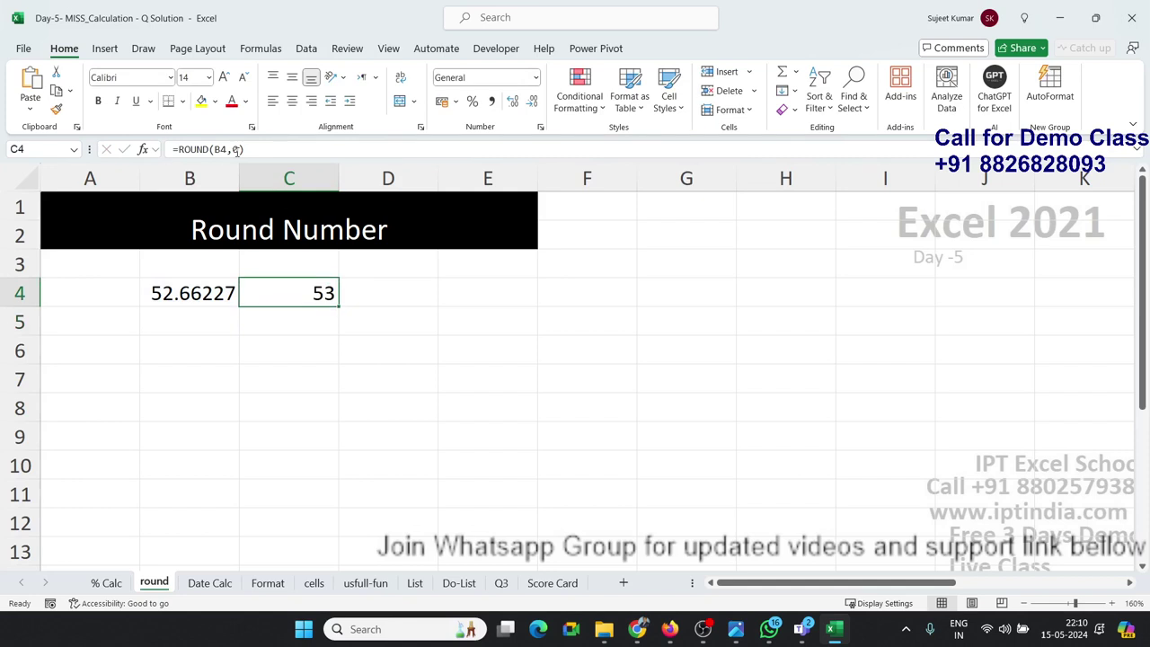
{"action": "key", "text": "Down"}
{"action": "key", "text": "Down"}
{"action": "key", "text": "Down"}
{"action": "key", "text": "Left"}
{"action": "key", "text": "Down"}
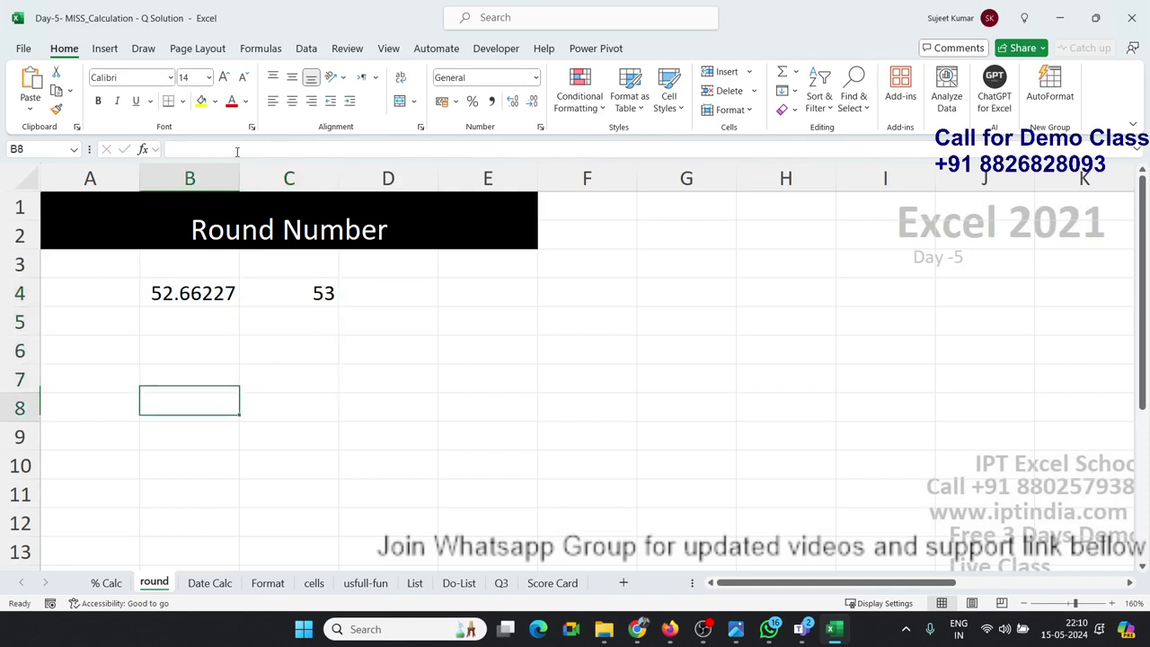
Enter the label Unit in B7 with the quantity 55639 in C7.
{"action": "key", "text": "Up"}
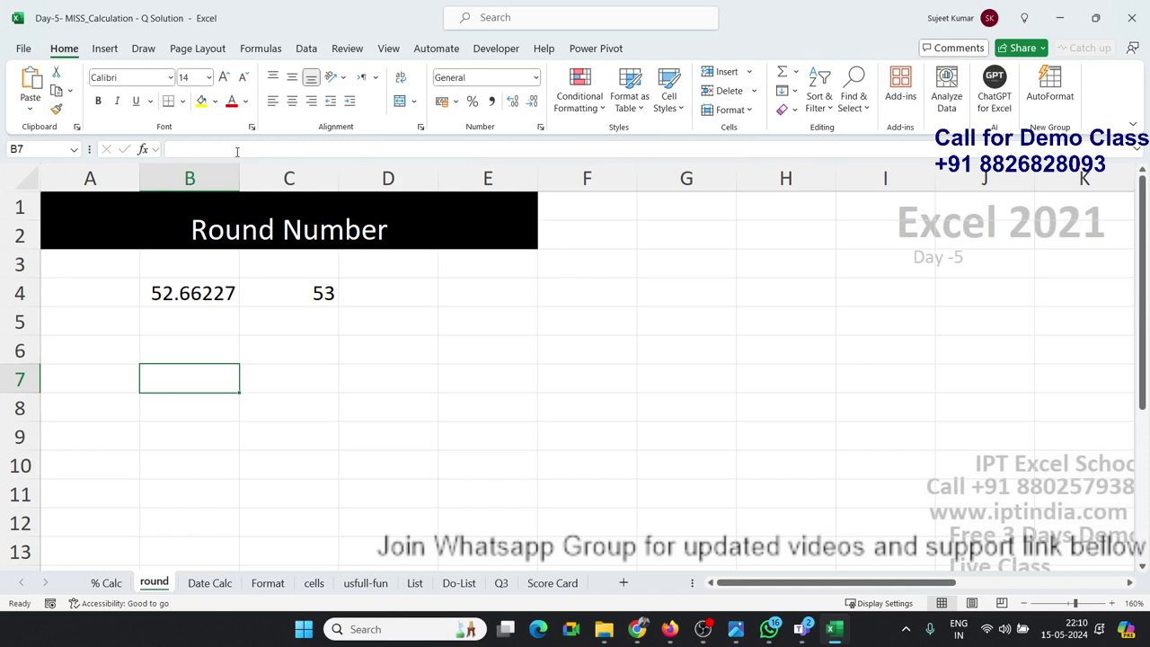
{"action": "type", "text": "Uni"}
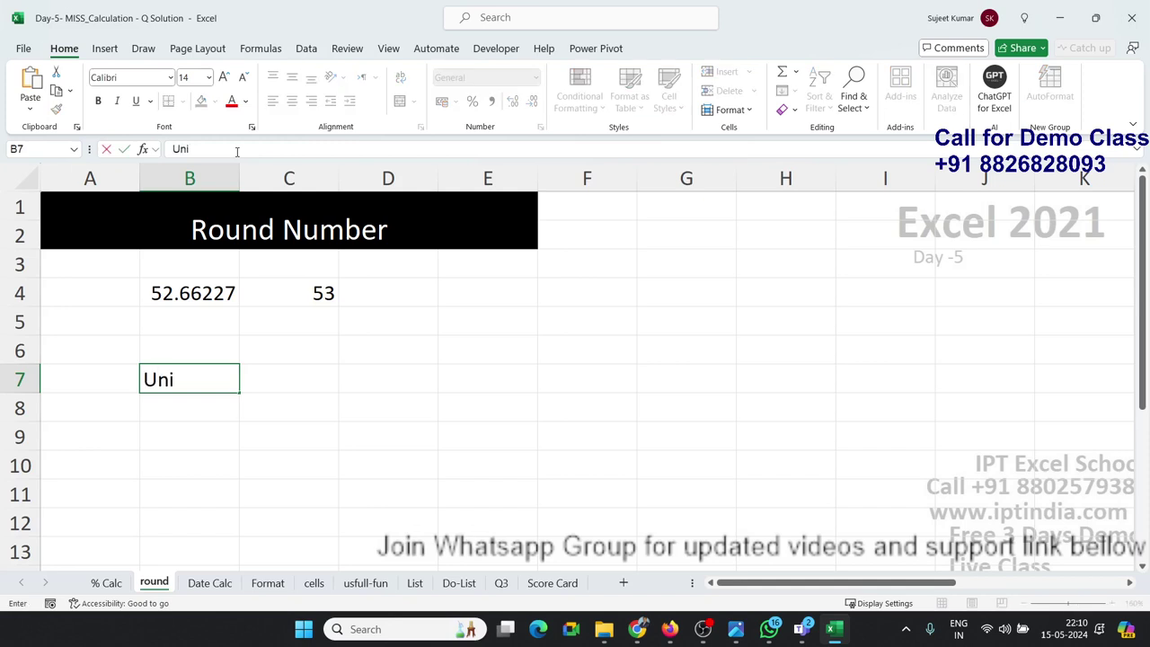
{"action": "type", "text": "t"}
{"action": "key", "text": "Tab"}
{"action": "type", "text": "5"}
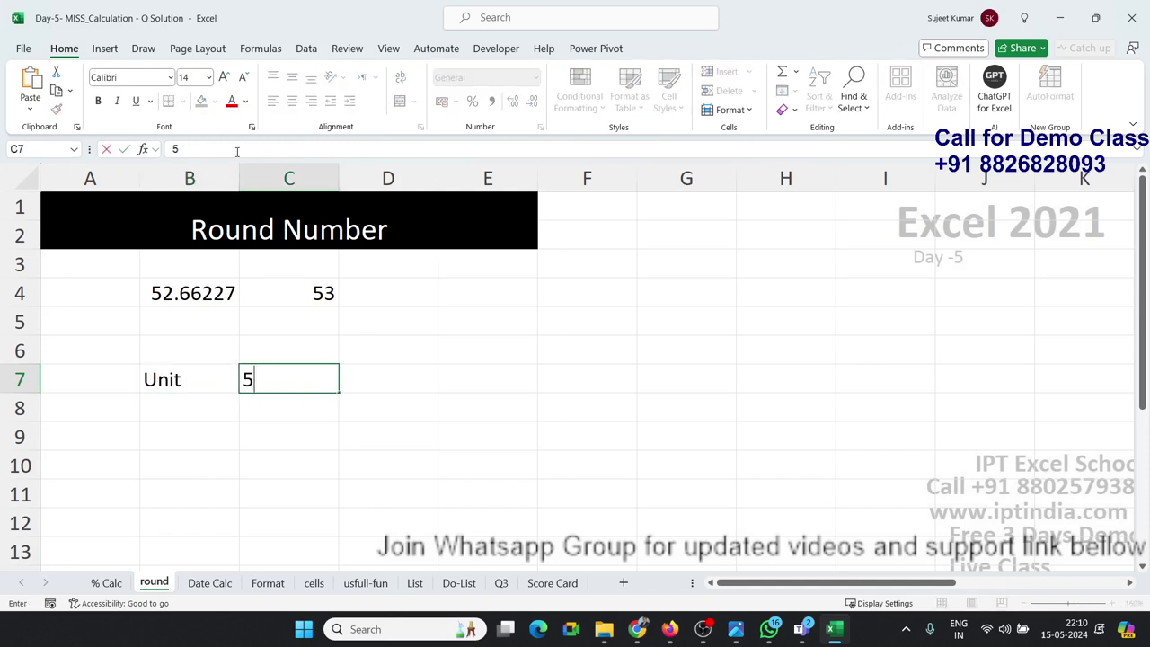
{"action": "type", "text": "5639"}
{"action": "key", "text": "Tab"}
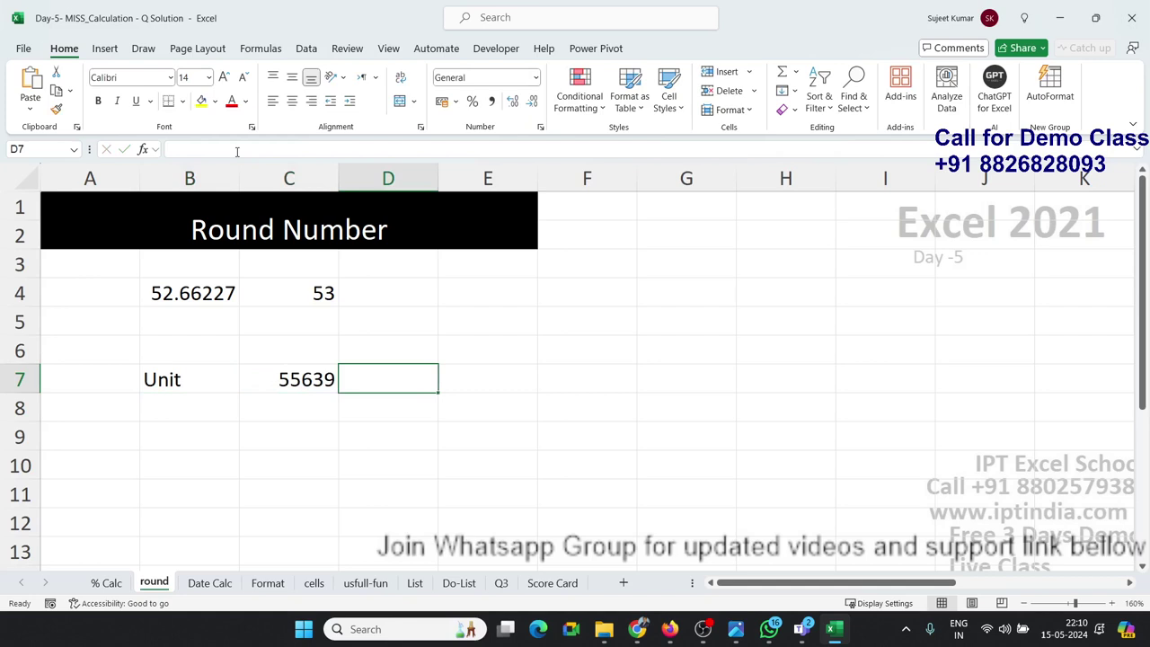
Enter the label BOX in C8 with the box size 55 in D8.
{"action": "key", "text": "Down"}
{"action": "key", "text": "Left"}
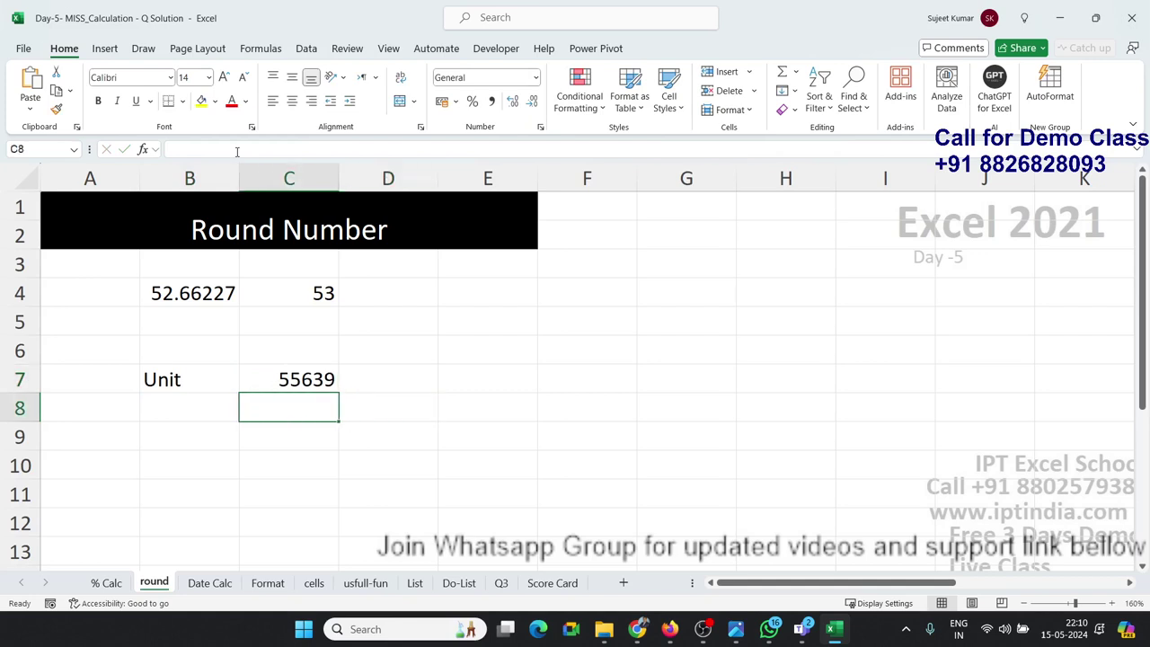
{"action": "type", "text": "BO"}
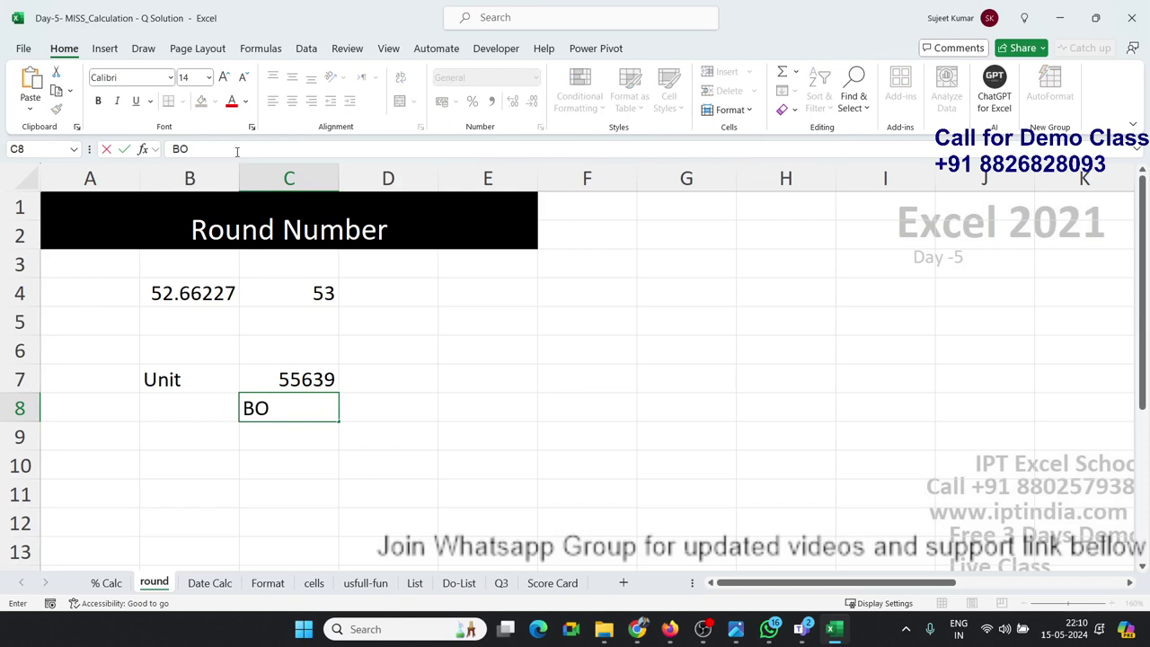
{"action": "type", "text": "C"}
{"action": "key", "text": "BackSpace"}
{"action": "type", "text": "X"}
{"action": "key", "text": "Tab"}
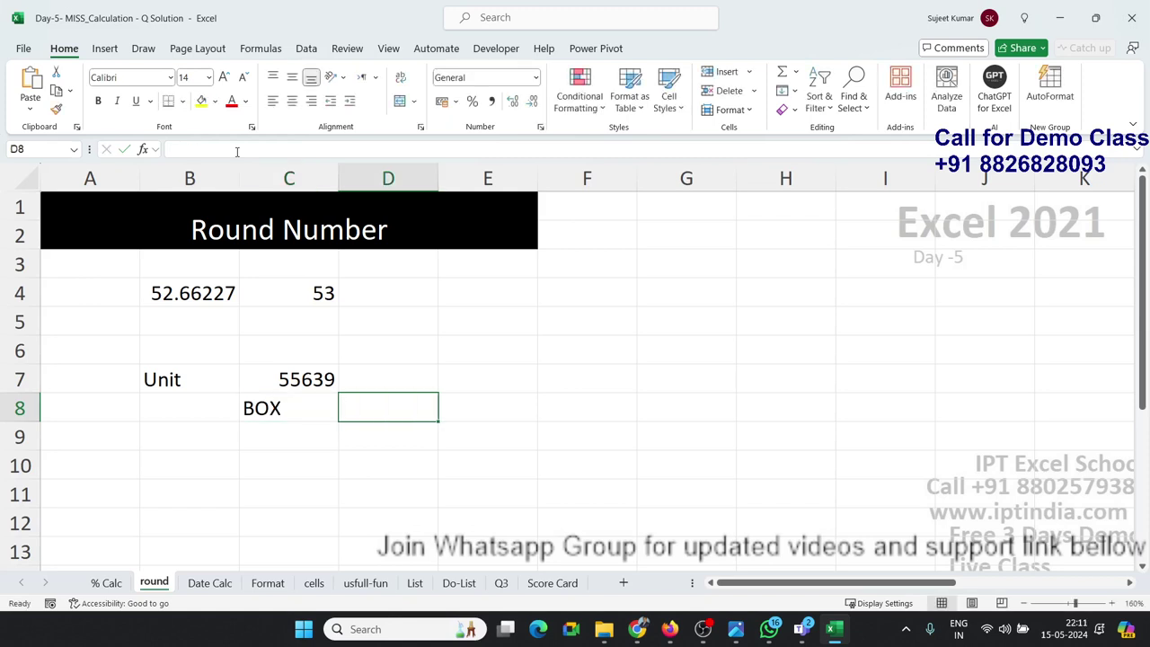
{"action": "type", "text": "55"}
{"action": "key", "text": "Return"}
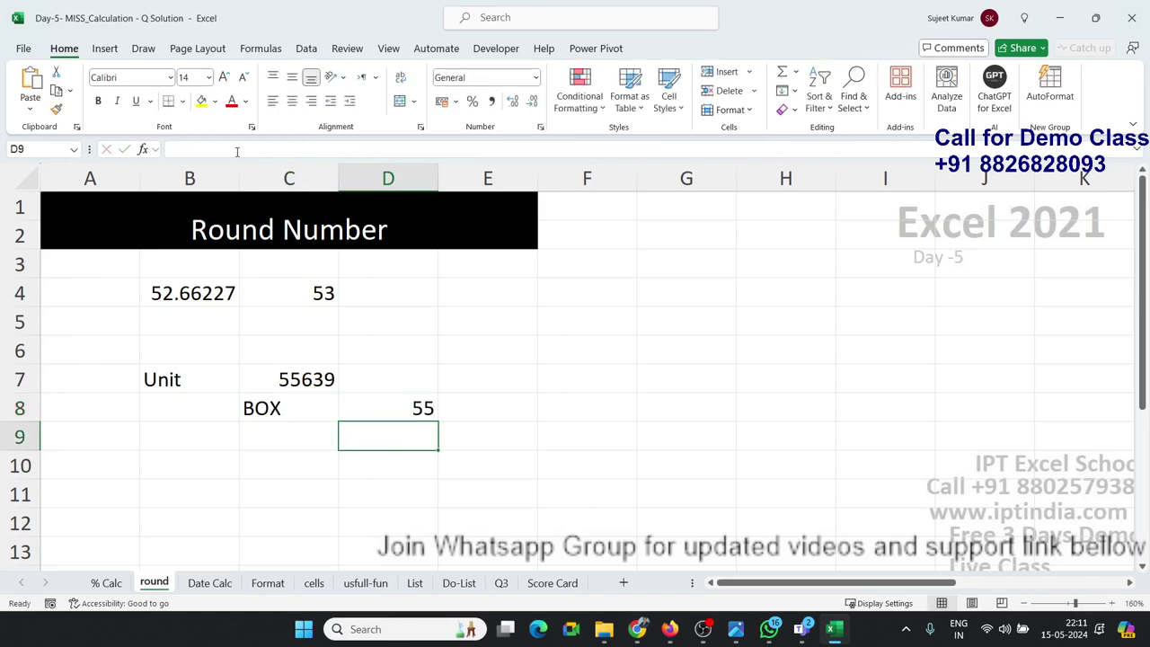
{"action": "key", "text": "Up"}
{"action": "key", "text": "Up"}
{"action": "key", "text": "Left"}
{"action": "key", "text": "Right"}
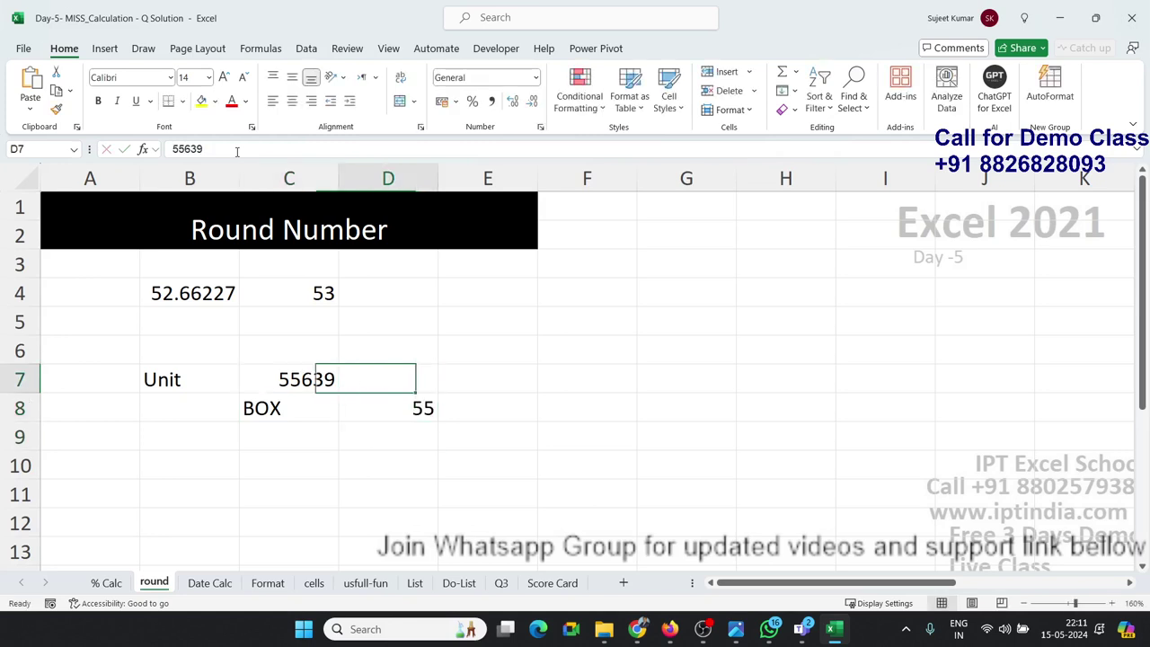
{"action": "key", "text": "Down"}
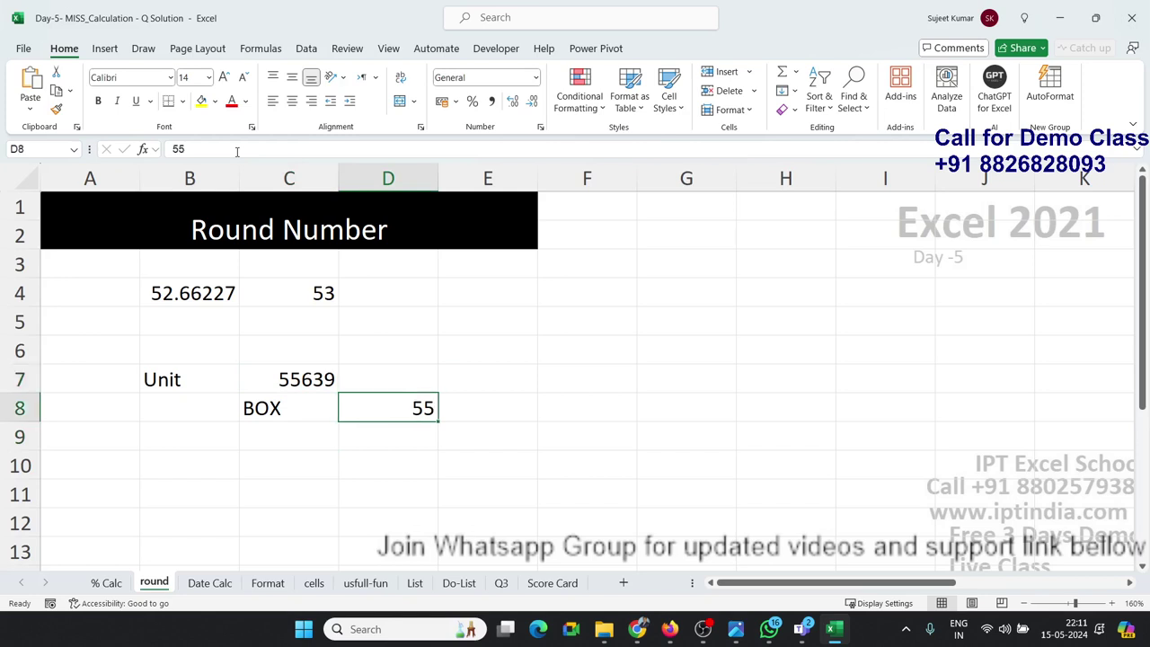
{"action": "key", "text": "Up"}
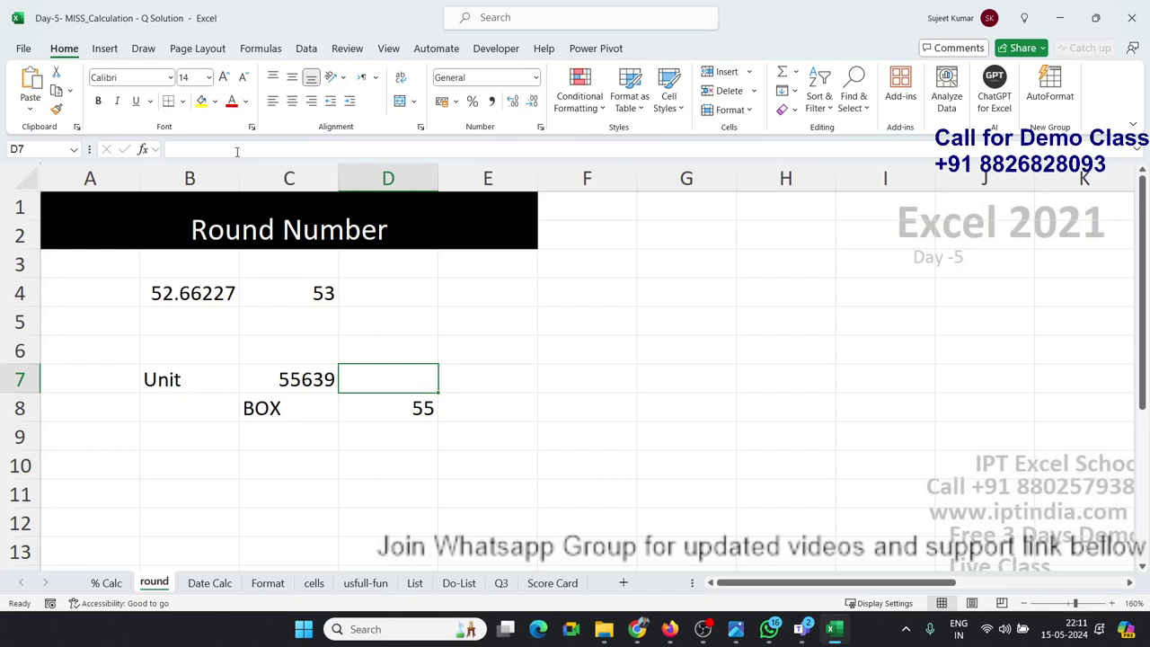
Enter =CEILING(C7,D8) in D7, rounding 55639 up to 55660.
{"action": "type", "text": "="}
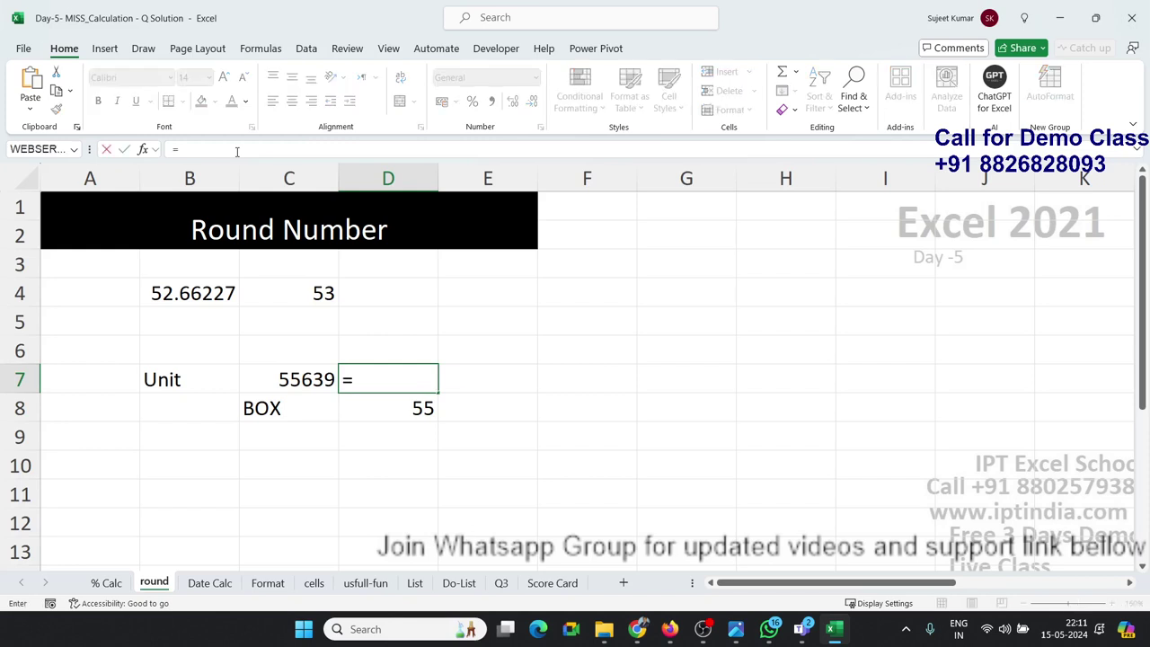
{"action": "type", "text": "ce"}
{"action": "key", "text": "Down"}
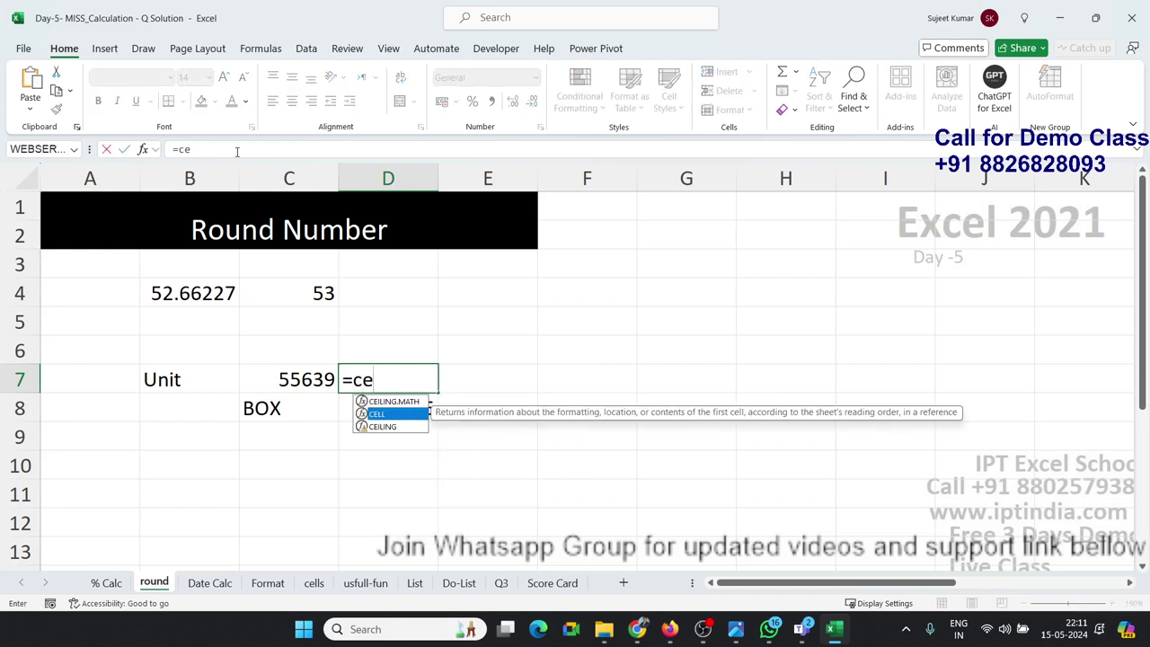
{"action": "key", "text": "Down"}
{"action": "key", "text": "Escape"}
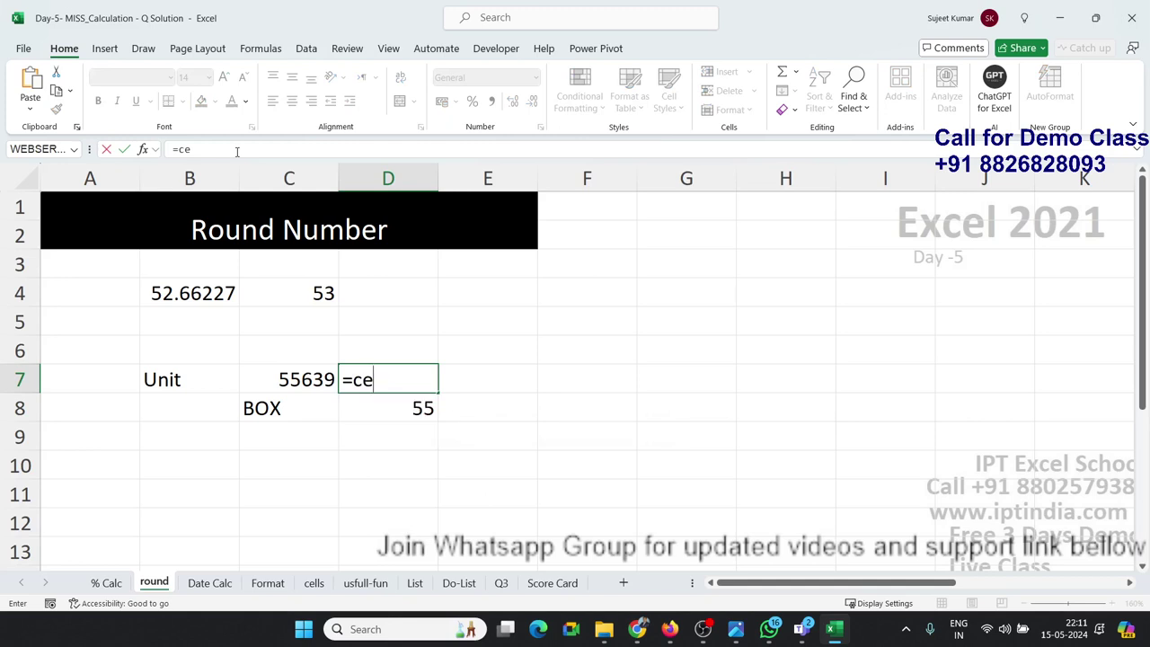
{"action": "key", "text": "BackSpace"}
{"action": "type", "text": "EL"}
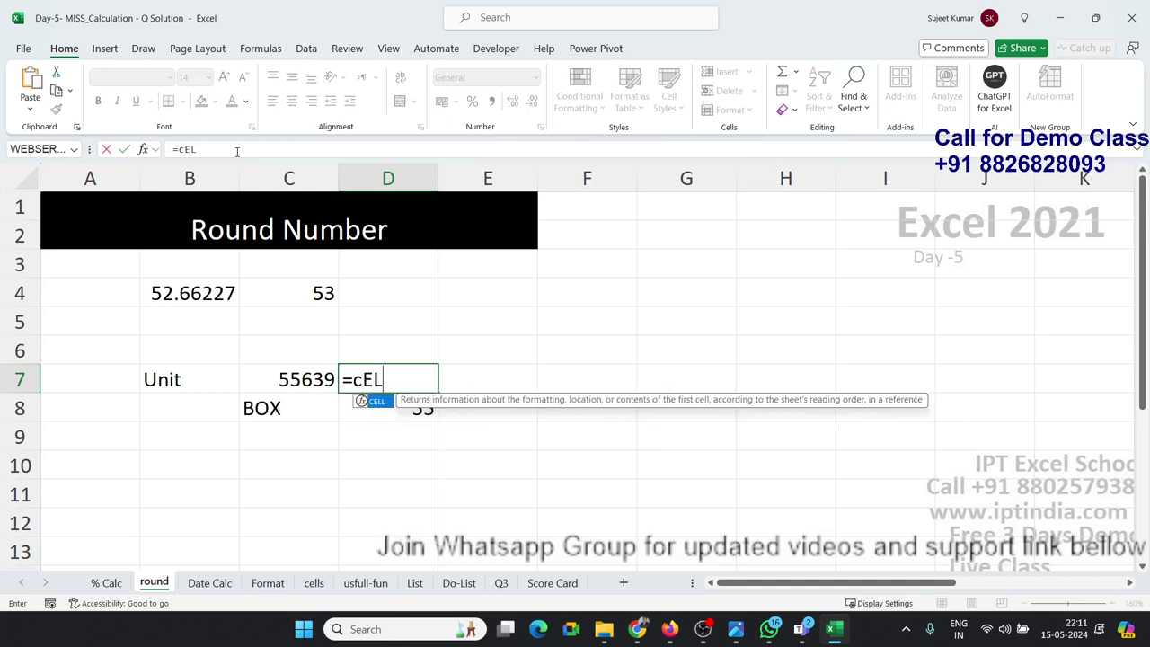
{"action": "key", "text": "BackSpace"}
{"action": "key", "text": "Down"}
{"action": "key", "text": "Down"}
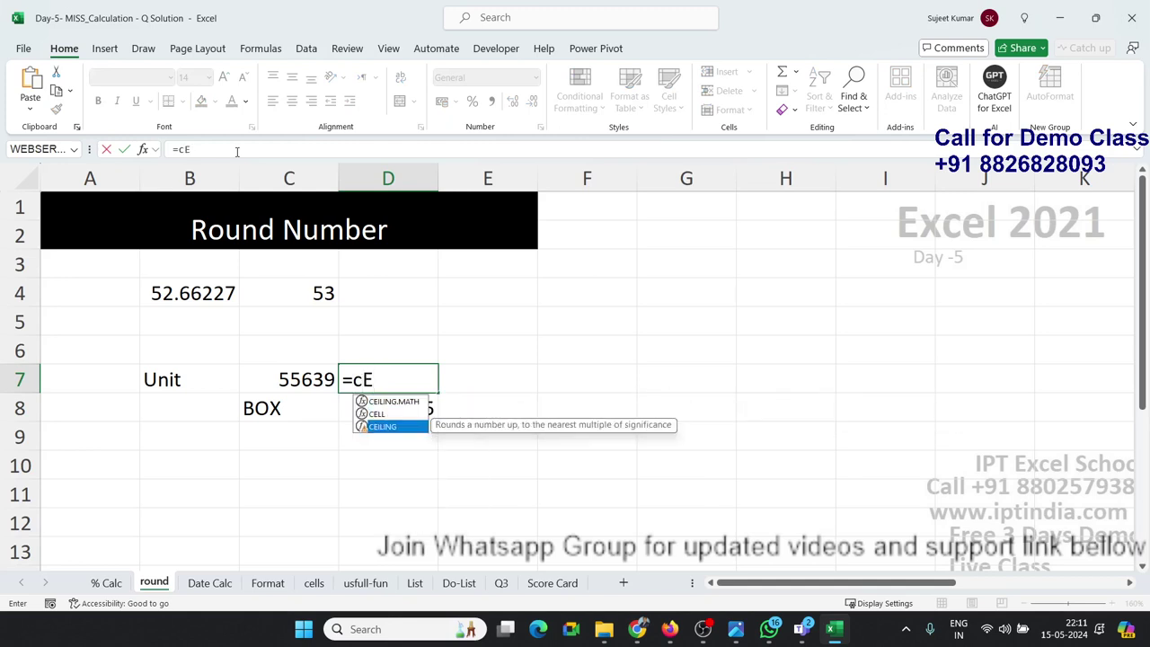
{"action": "key", "text": "Tab"}
{"action": "key", "text": "Left"}
{"action": "type", "text": ","}
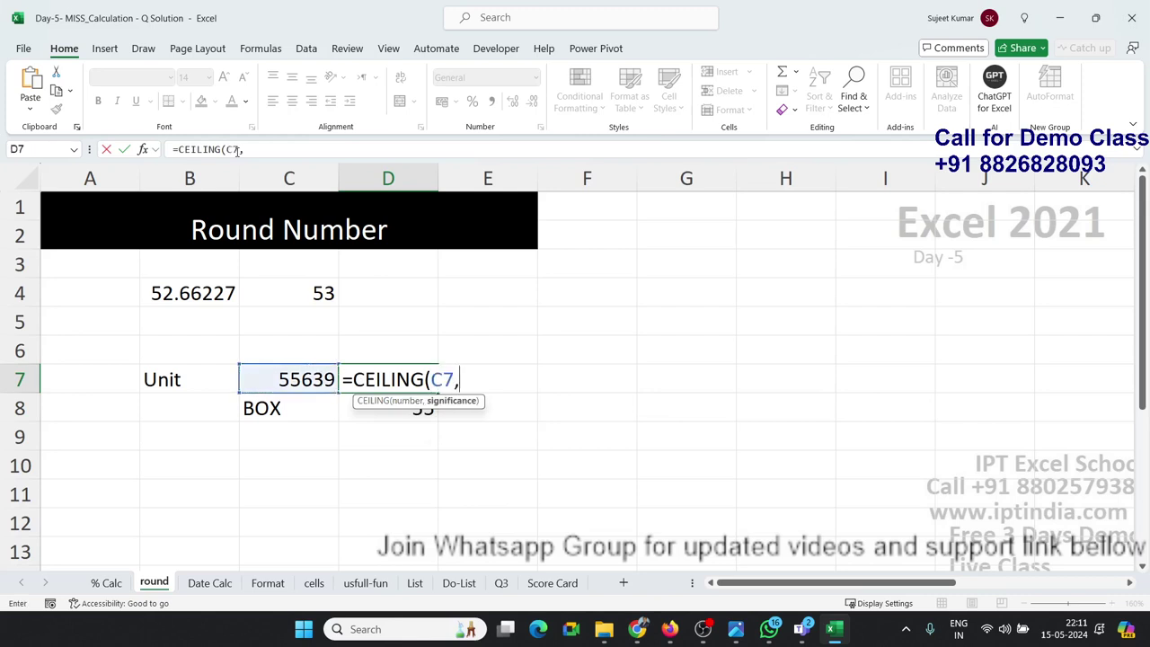
{"action": "key", "text": "Down"}
{"action": "type", "text": ")"}
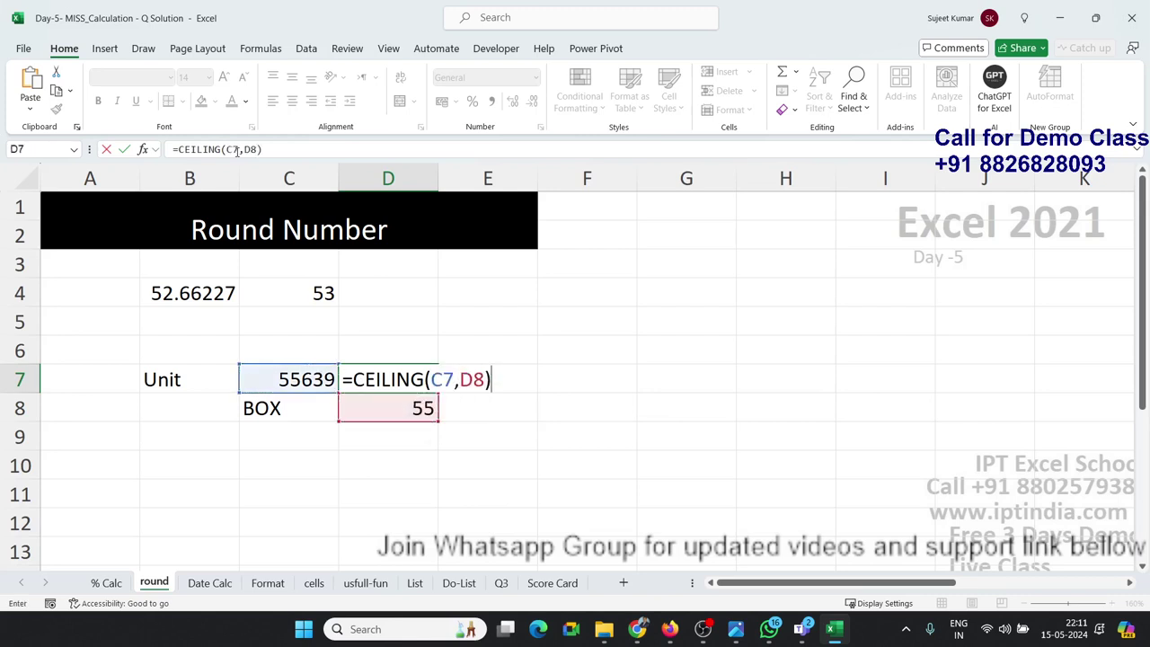
{"action": "key", "text": "Return"}
{"action": "key", "text": "Up"}
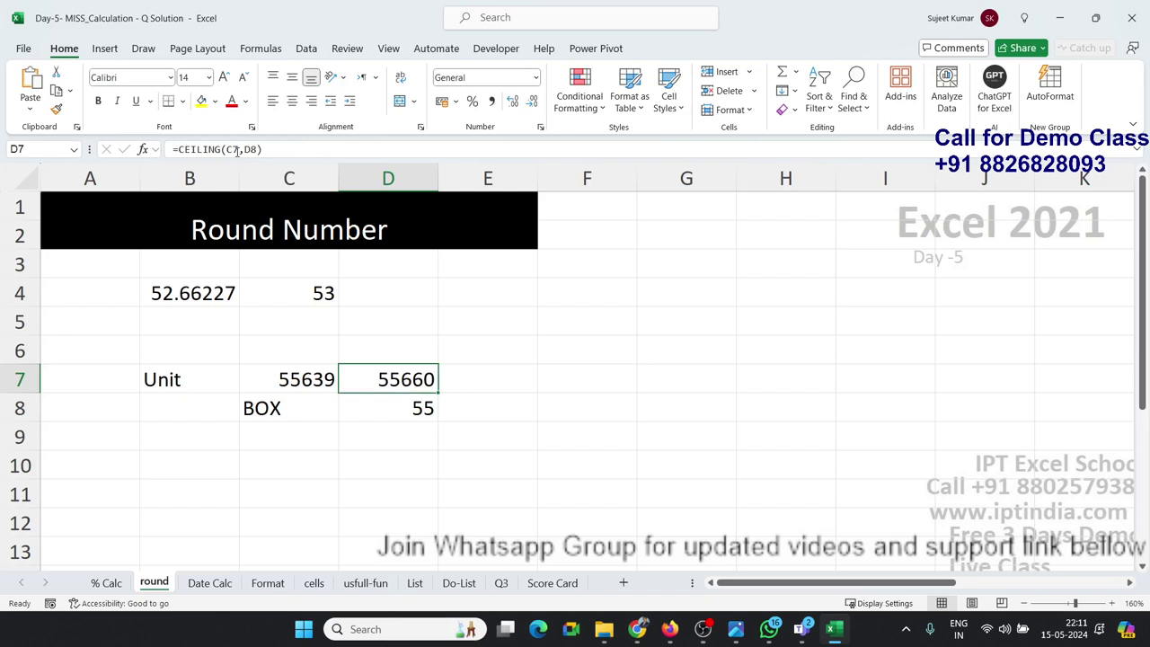
{"action": "key", "text": "Down"}
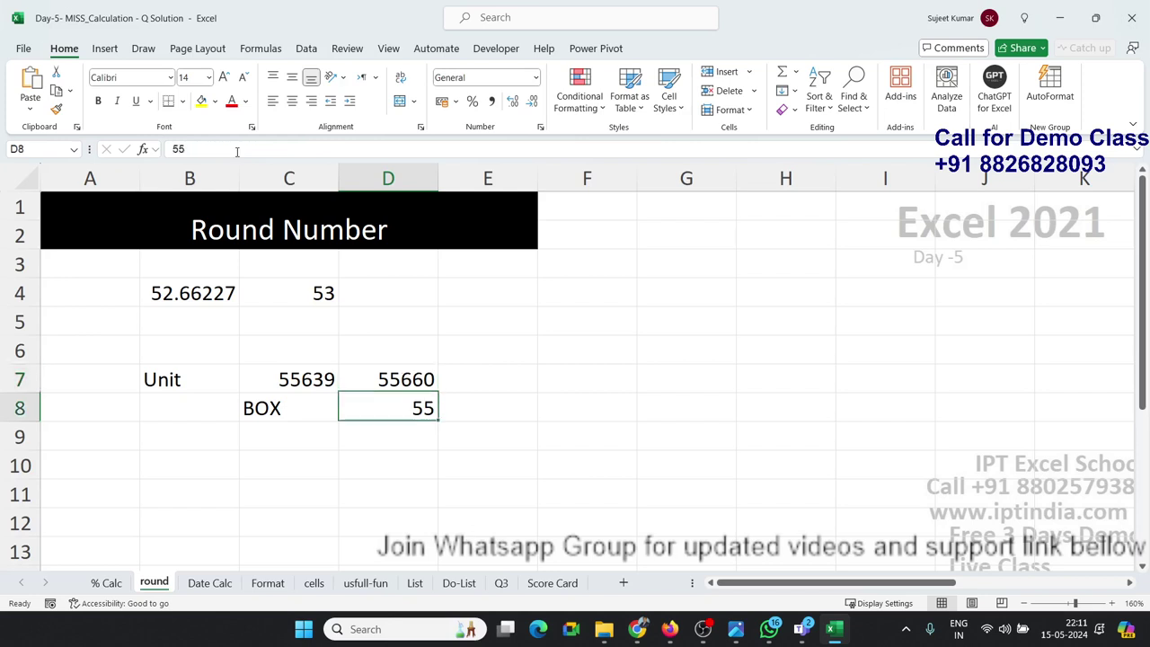
{"action": "key", "text": "Down"}
{"action": "key", "text": "Down"}
{"action": "key", "text": "Left"}
{"action": "key", "text": "Left"}
{"action": "key", "text": "Left"}
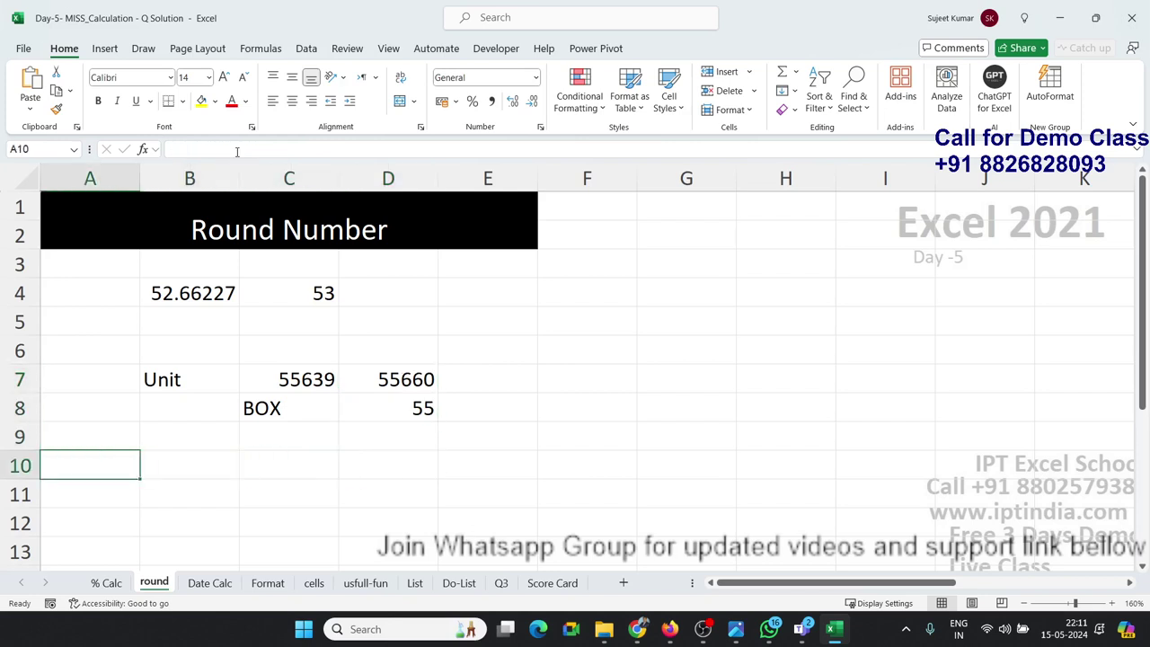
Add the label amt in A10 and the amount 12800 in B11.
{"action": "type", "text": "amt"}
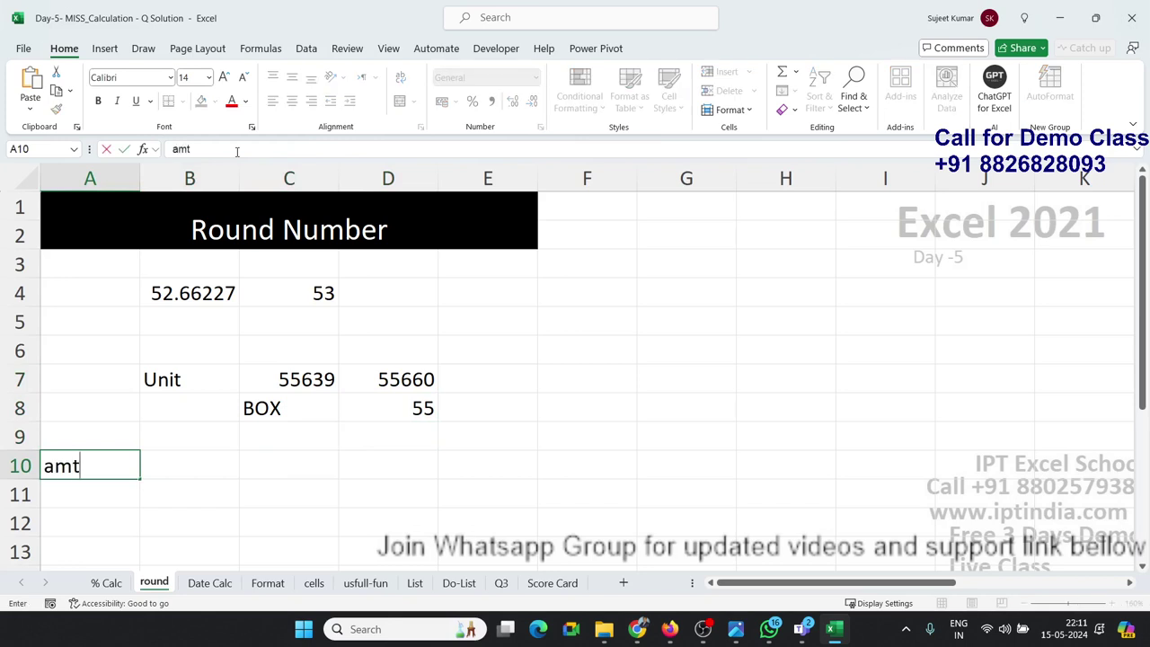
{"action": "key", "text": "Tab"}
{"action": "key", "text": "Down"}
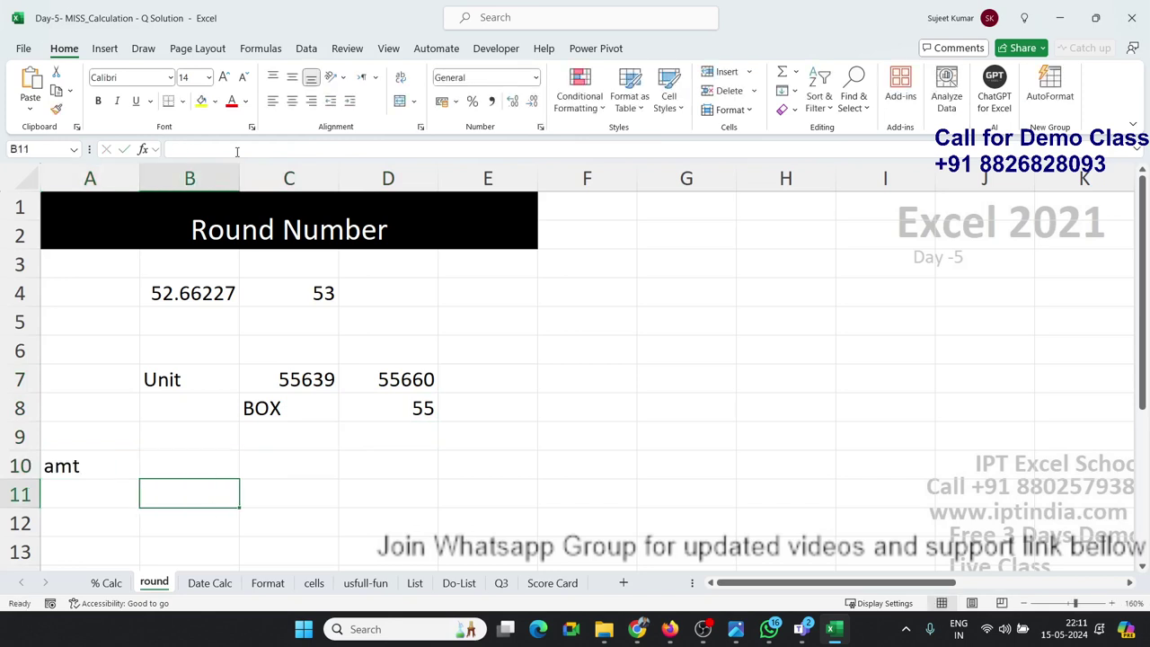
{"action": "type", "text": "12"}
{"action": "key", "text": "BackSpace"}
{"action": "key", "text": "BackSpace"}
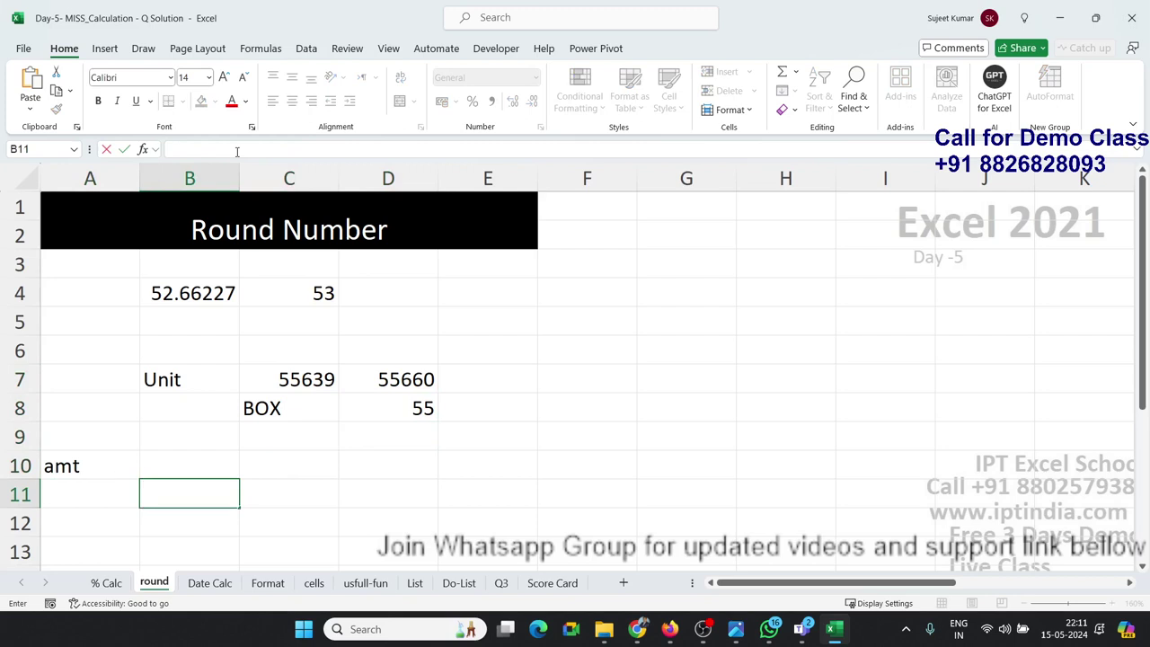
{"action": "type", "text": "85"}
{"action": "type", "text": "360"}
{"action": "key", "text": "Return"}
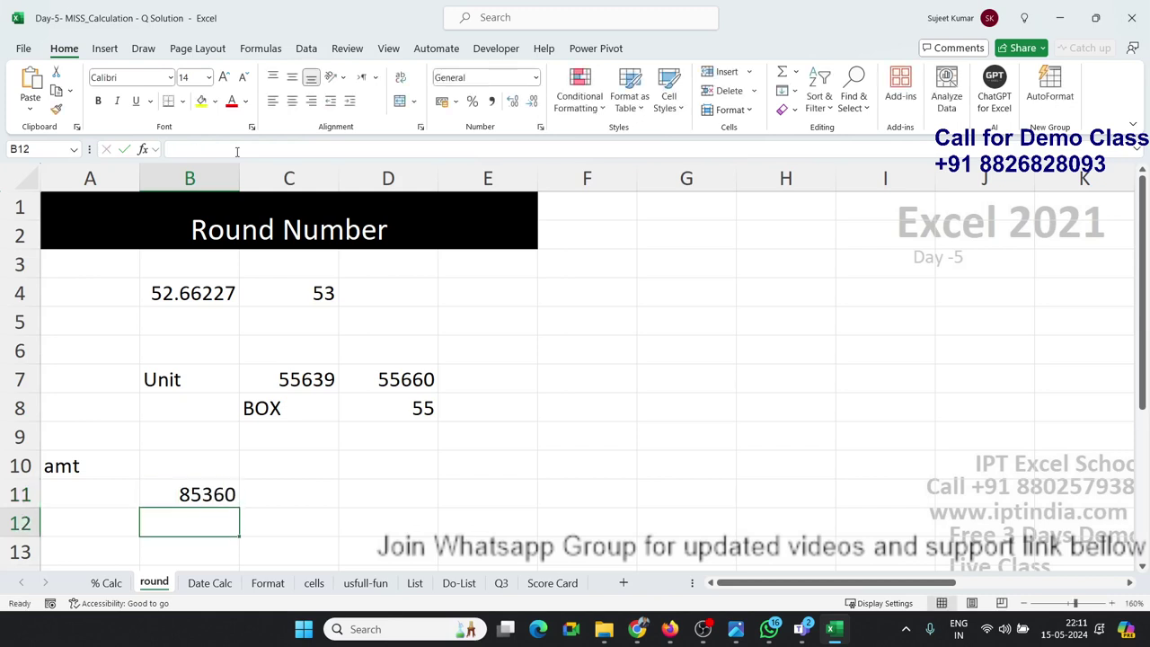
{"action": "key", "text": "Up"}
{"action": "type", "text": "128"}
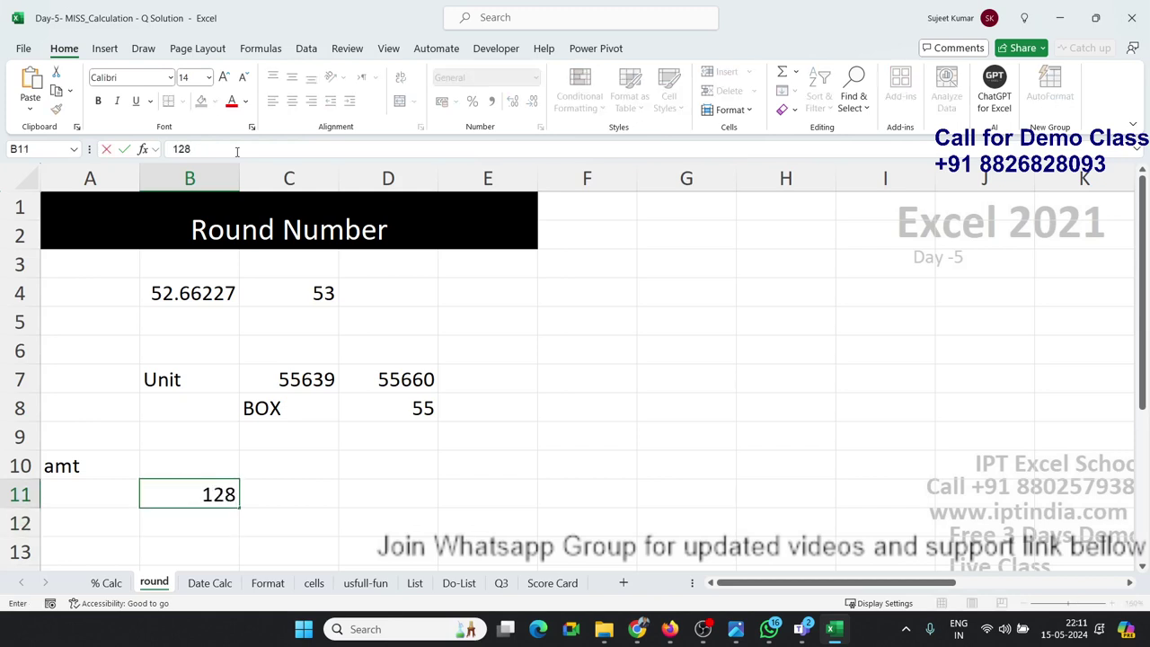
{"action": "type", "text": "50"}
{"action": "key", "text": "Return"}
{"action": "key", "text": "Up"}
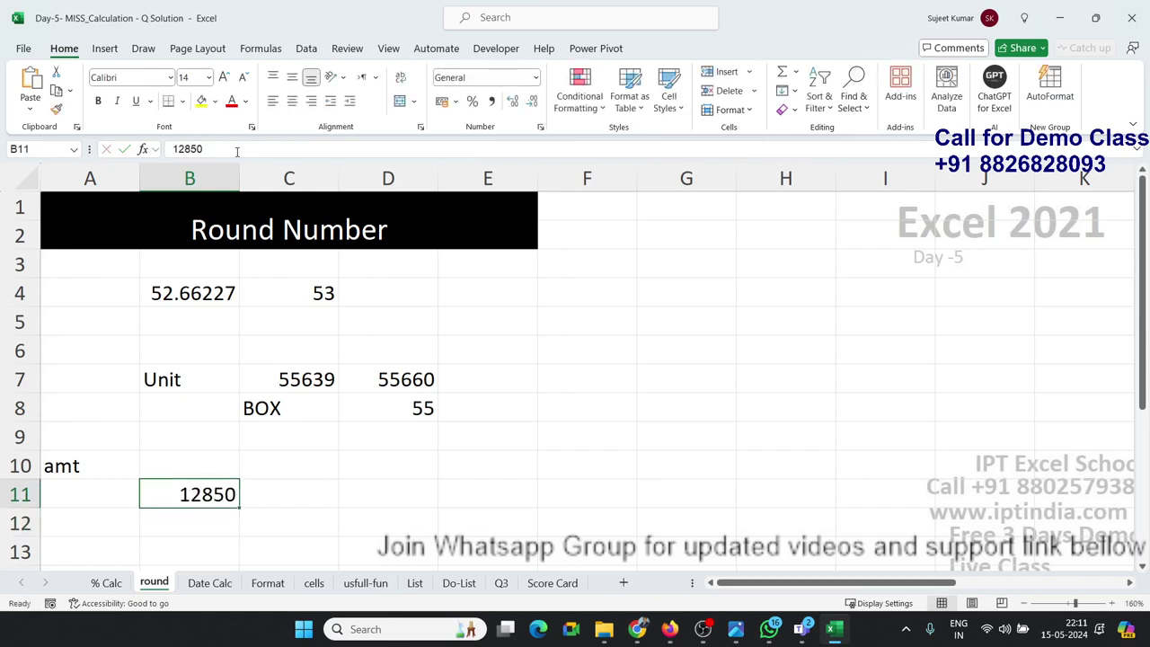
{"action": "type", "text": "12800"}
{"action": "key", "text": "Return"}
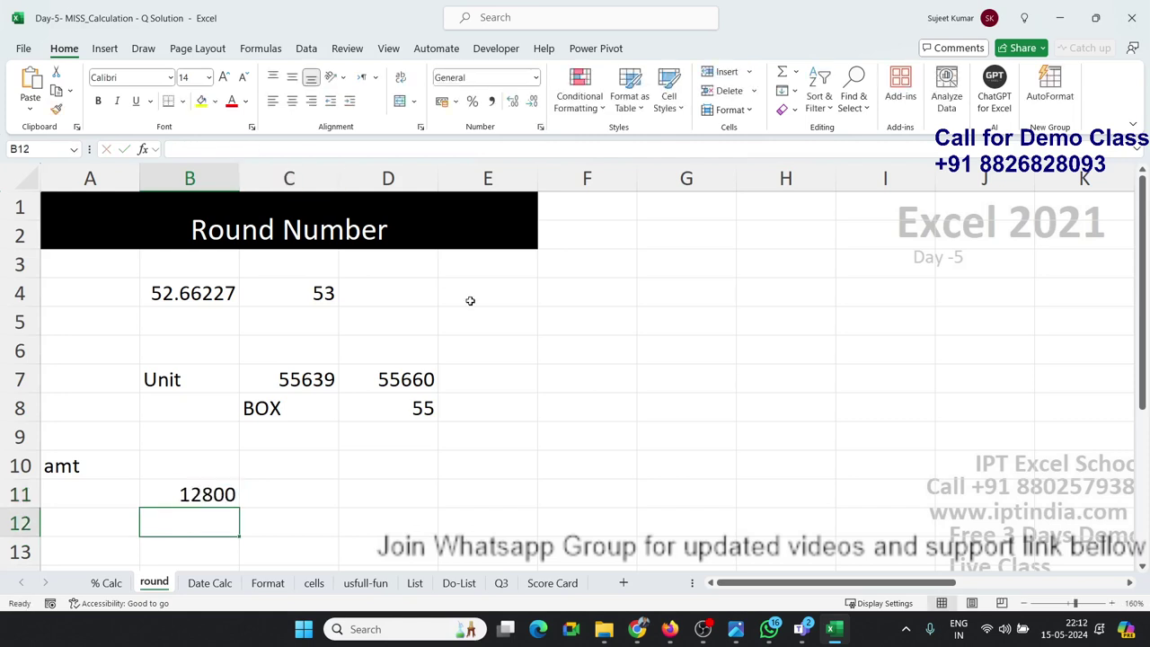
{"action": "left_click", "coordinate": [199, 495]}
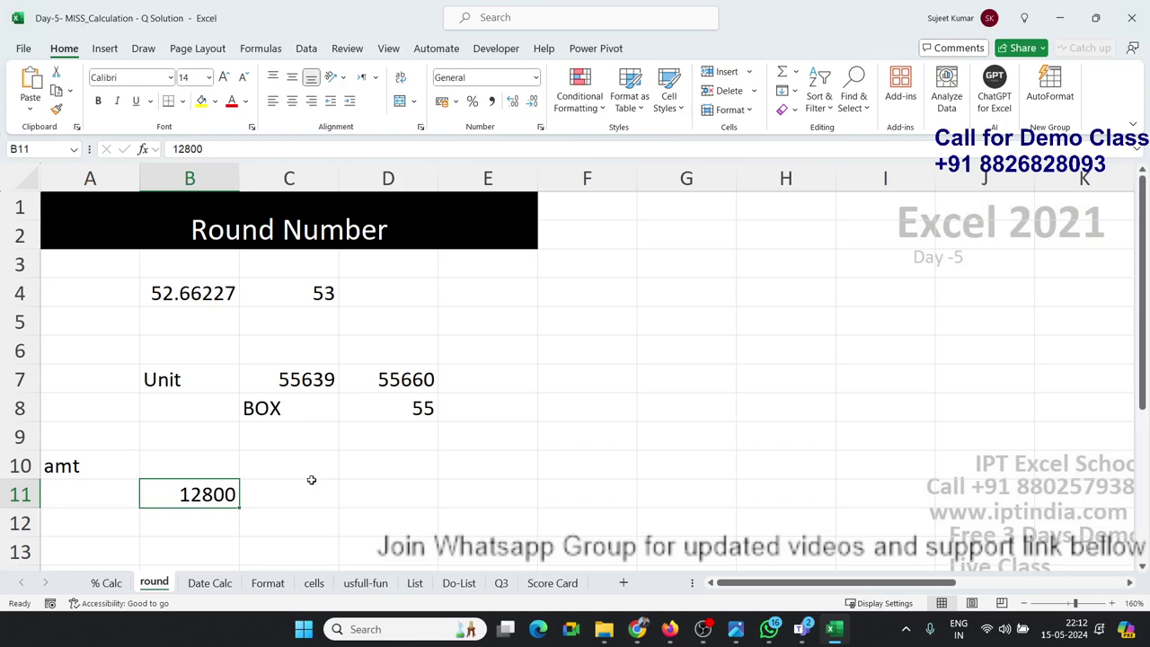
Add the headings MIN in C10 and MAX in D10.
{"action": "left_click", "coordinate": [320, 469]}
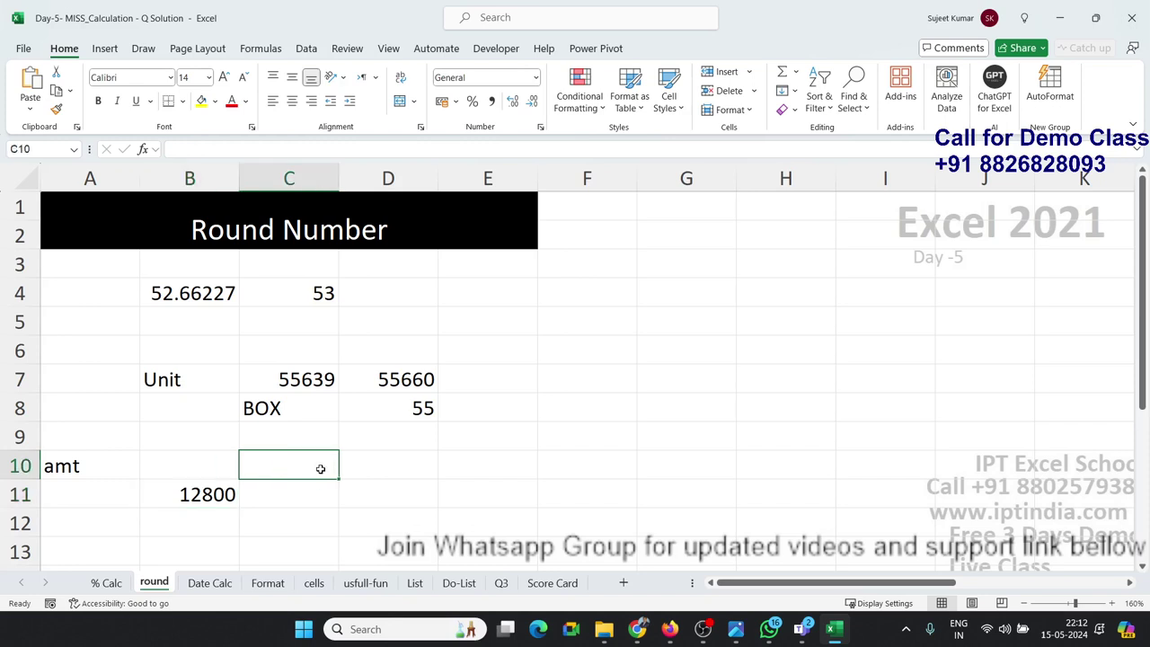
{"action": "type", "text": "MIN"}
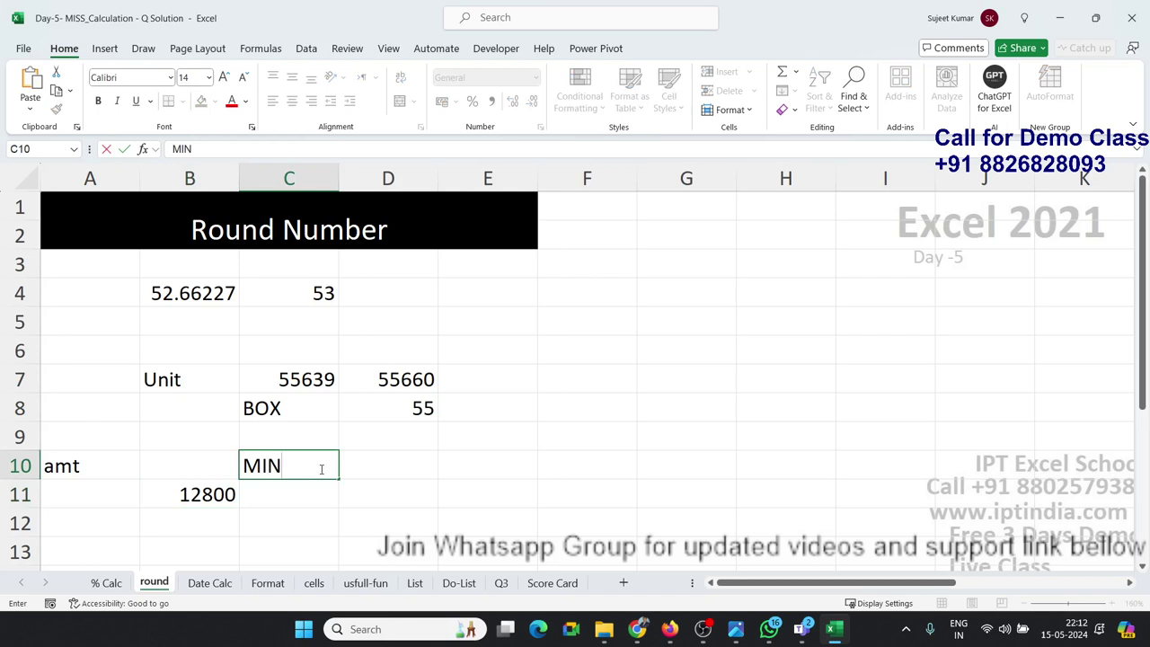
{"action": "key", "text": "Tab"}
{"action": "type", "text": "MA"}
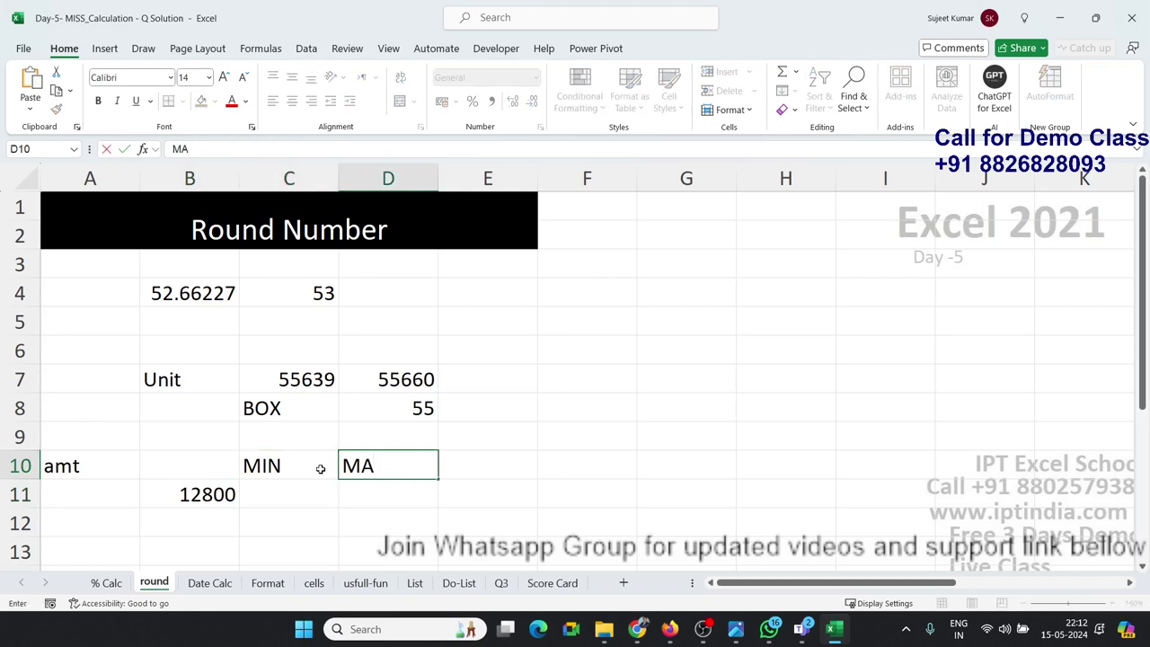
{"action": "type", "text": "X"}
{"action": "key", "text": "Return"}
{"action": "key", "text": "Left"}
{"action": "key", "text": "Left"}
{"action": "key", "text": "Right"}
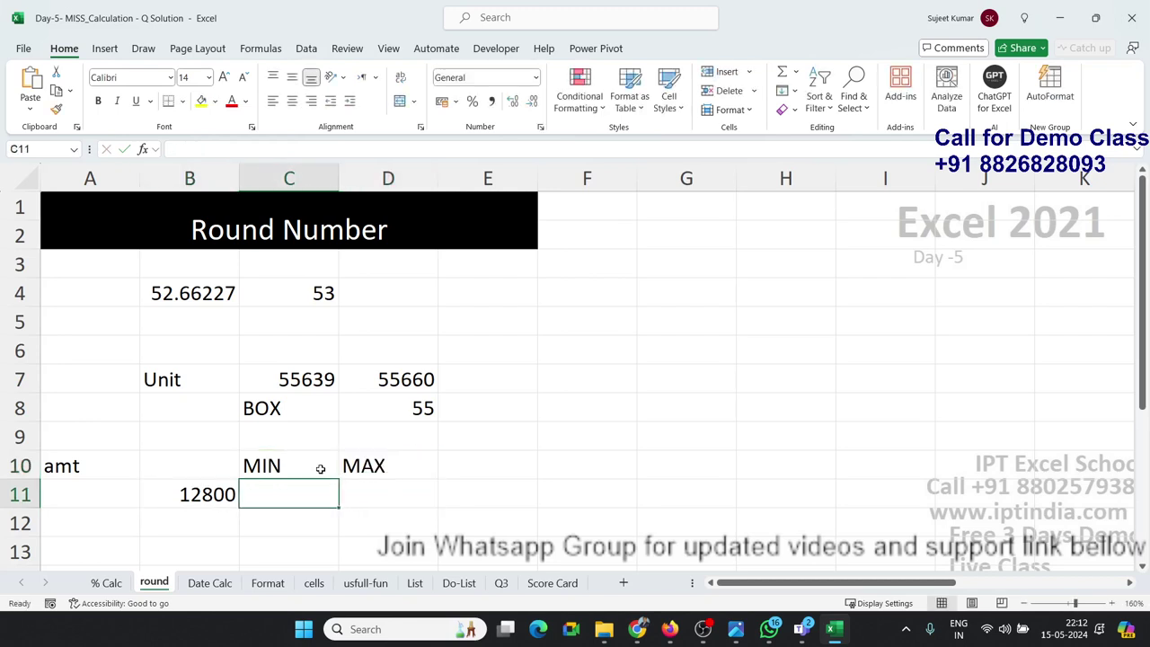
{"action": "key", "text": "Right"}
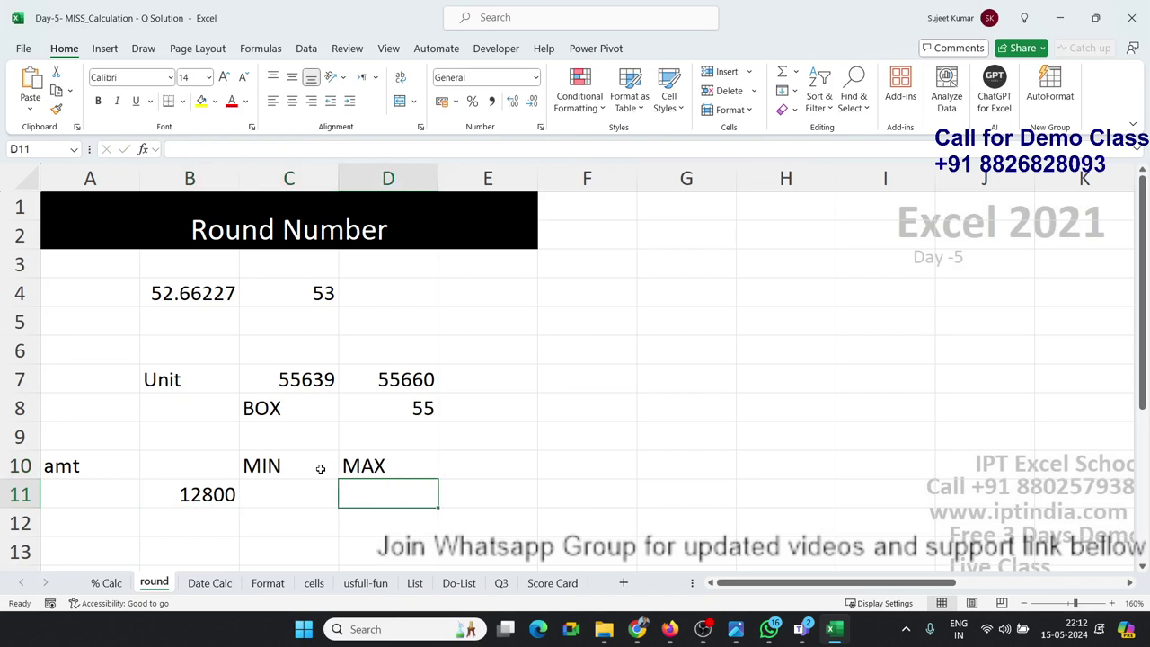
{"action": "key", "text": "Left"}
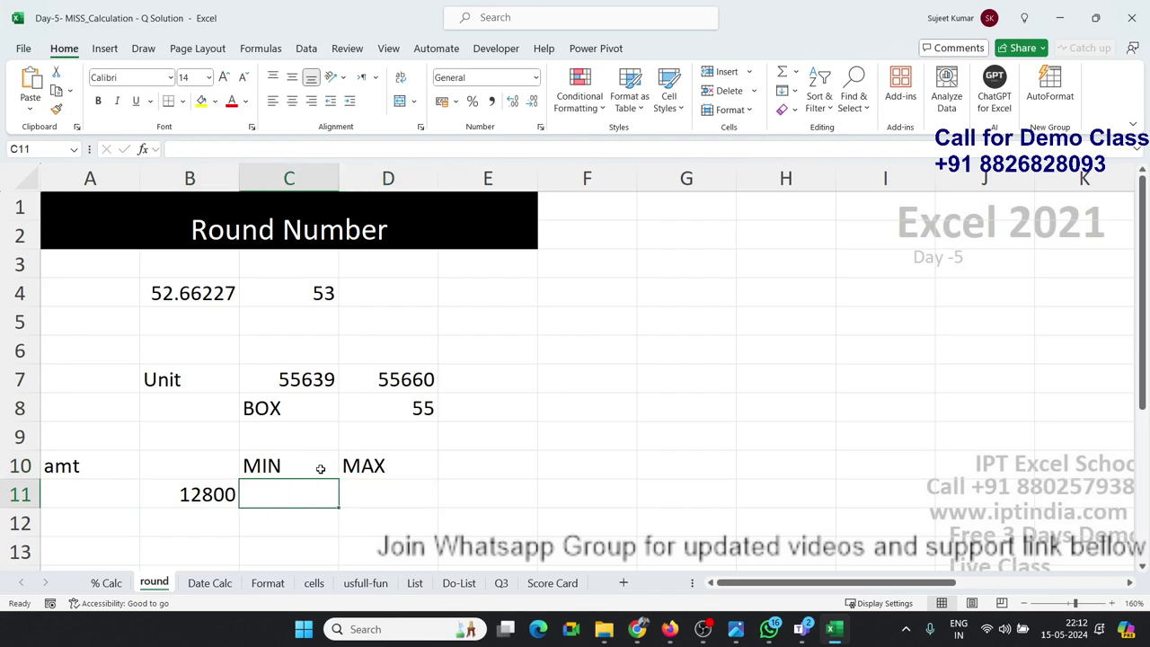
{"action": "key", "text": "Right"}
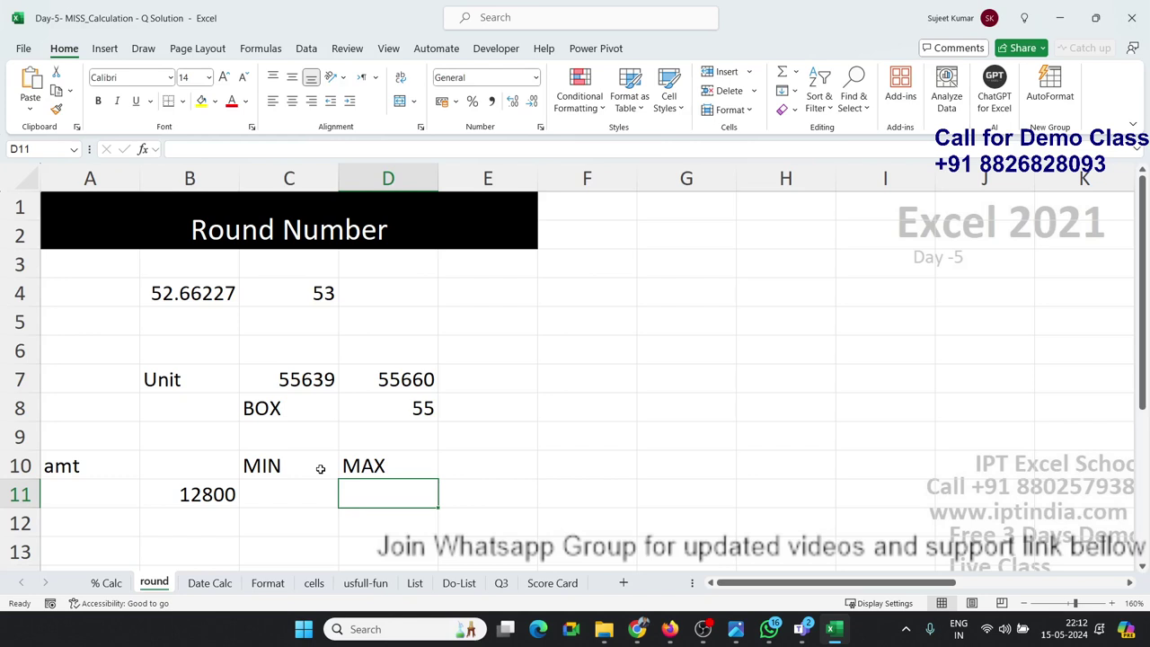
Enter =FLOOR(B11,500) in C11, giving 12500.
{"action": "key", "text": "Left"}
{"action": "type", "text": "="}
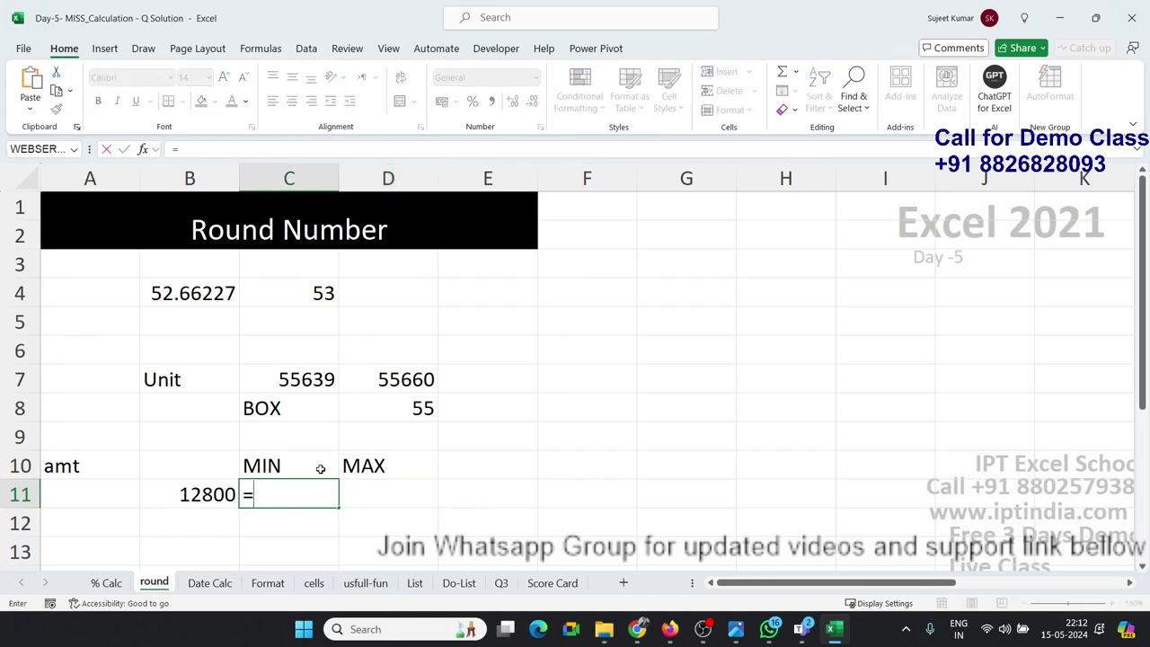
{"action": "type", "text": "ce"}
{"action": "key", "text": "Down"}
{"action": "key", "text": "Down"}
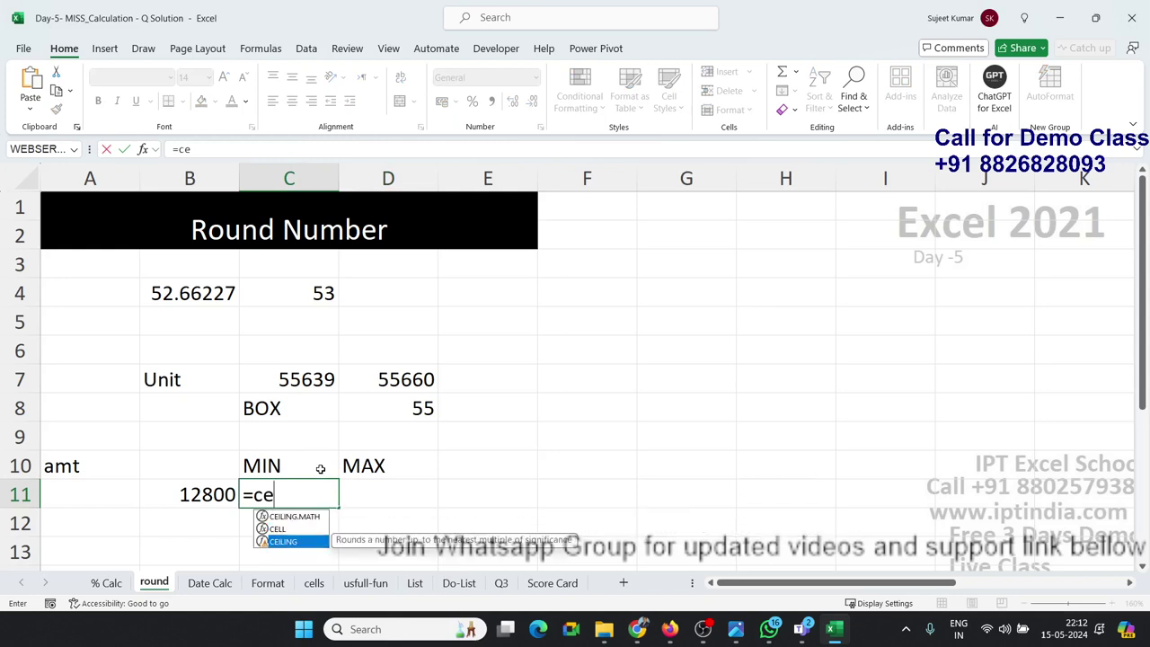
{"action": "key", "text": "Tab"}
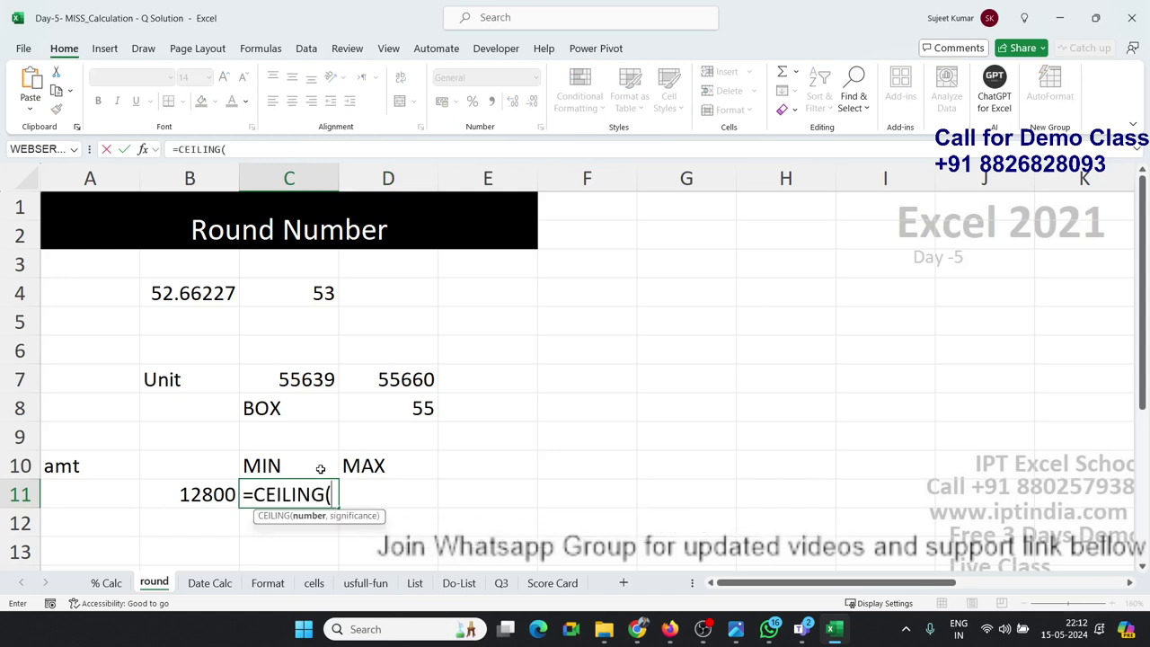
{"action": "key", "text": "Escape"}
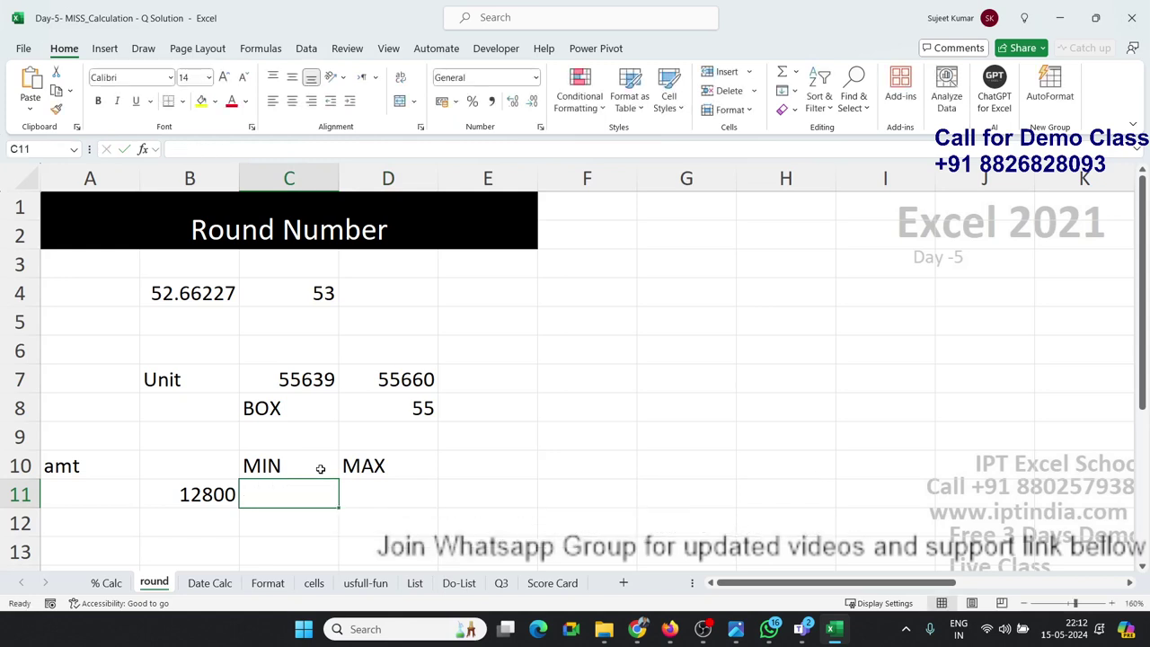
{"action": "type", "text": "=flo"}
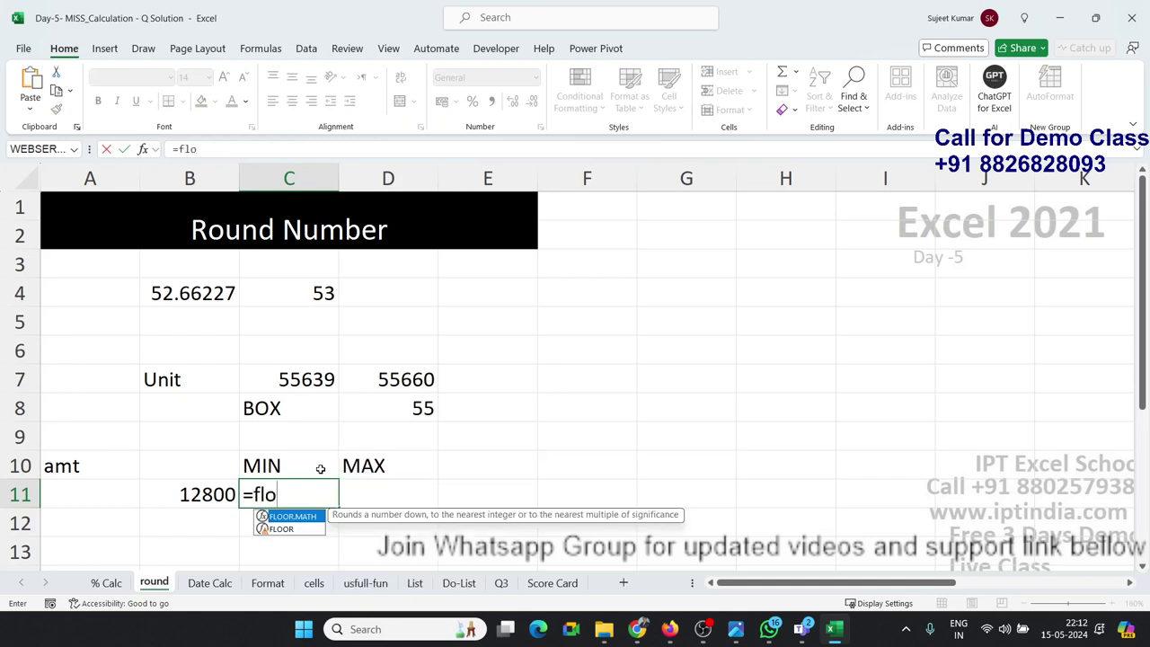
{"action": "key", "text": "Down"}
{"action": "key", "text": "Tab"}
{"action": "key", "text": "Left"}
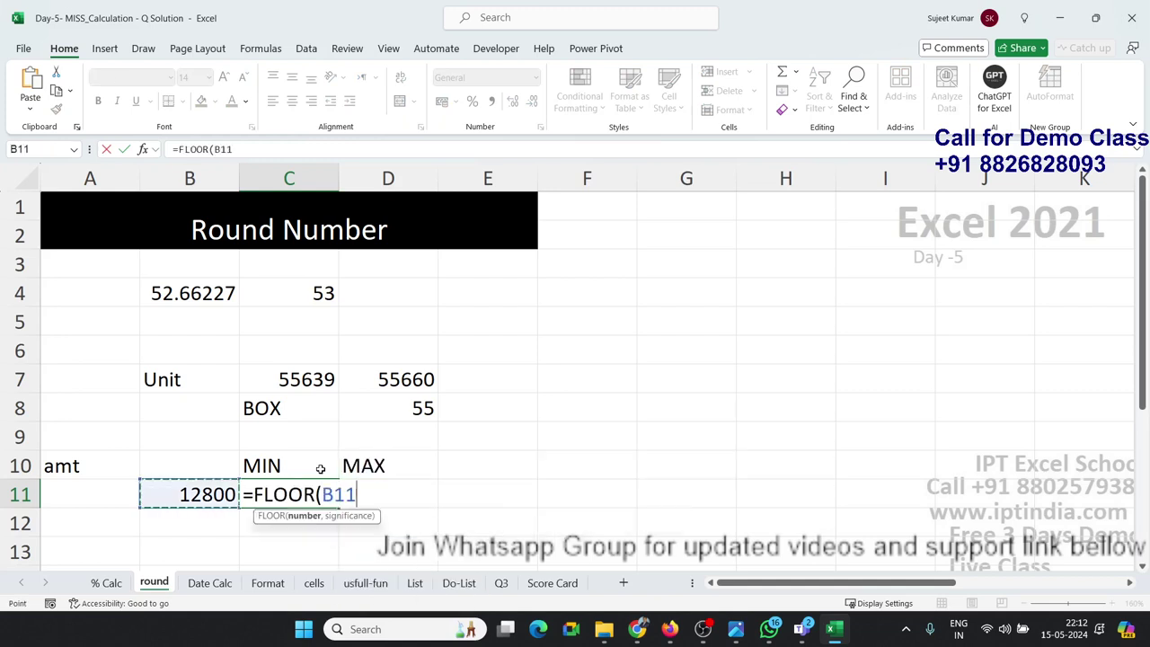
{"action": "type", "text": ","}
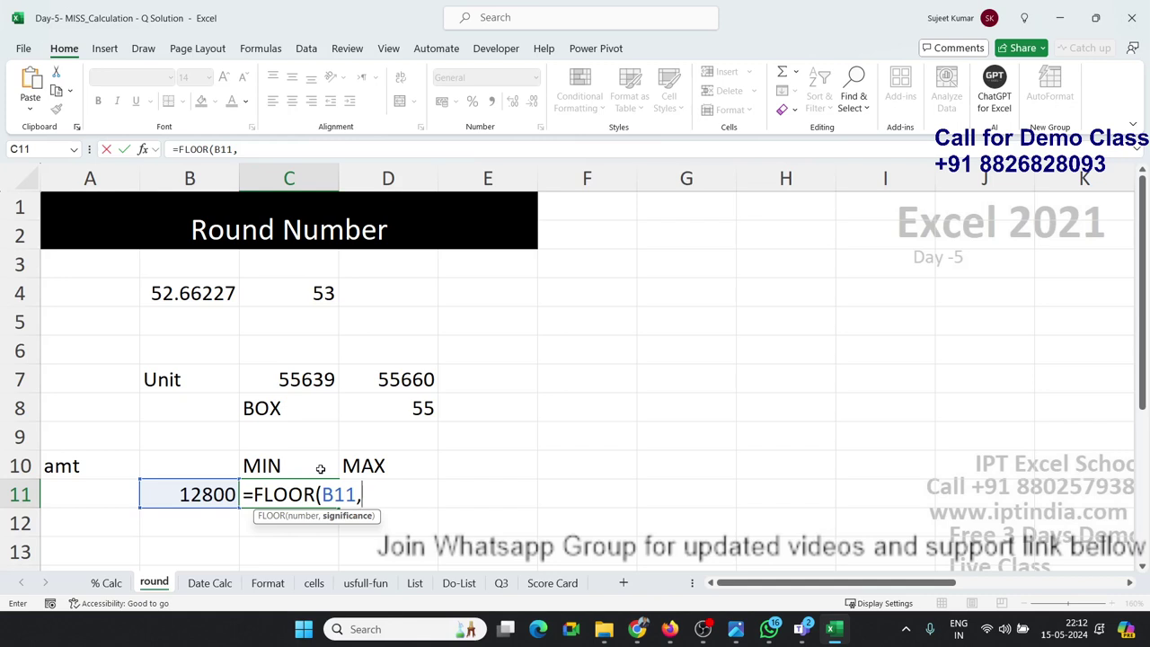
{"action": "type", "text": "500"}
{"action": "type", "text": ")"}
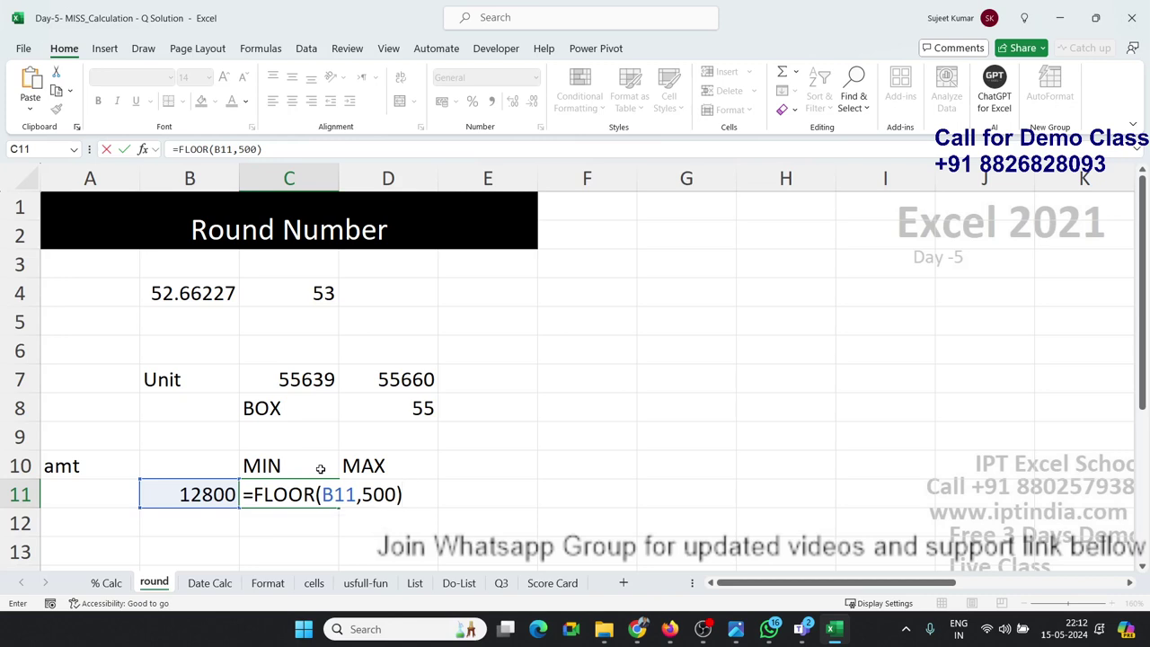
{"action": "key", "text": "Return"}
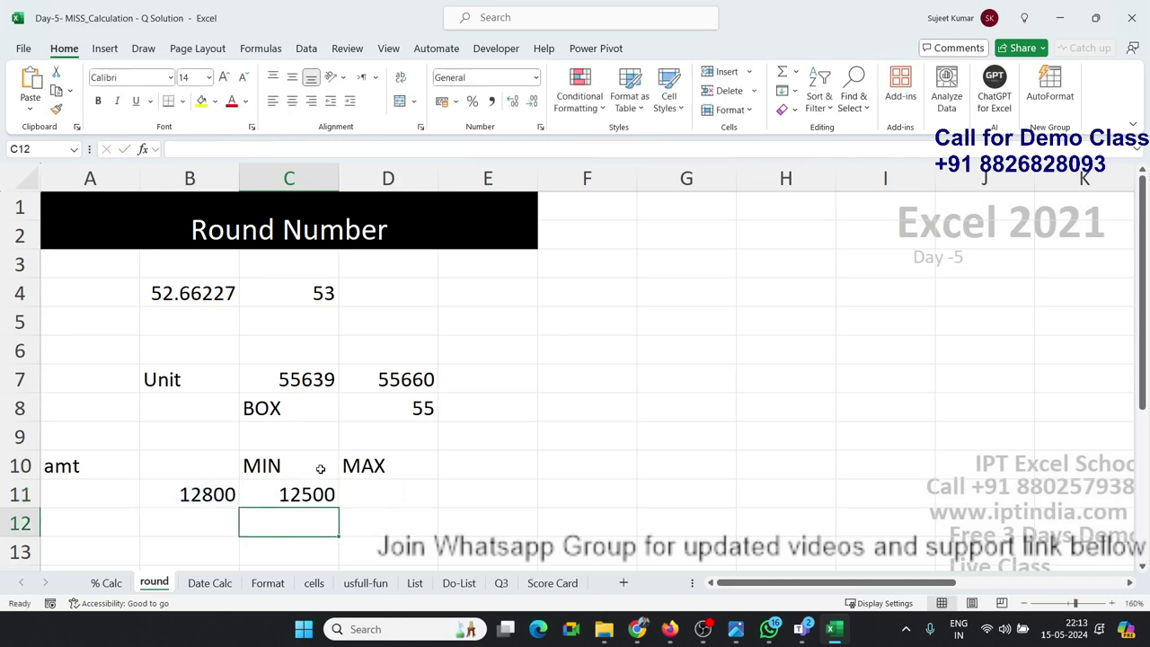
Enter =CEILING(B11,500) in D11, giving 13000.
{"action": "key", "text": "Up"}
{"action": "key", "text": "Right"}
{"action": "type", "text": "=ce"}
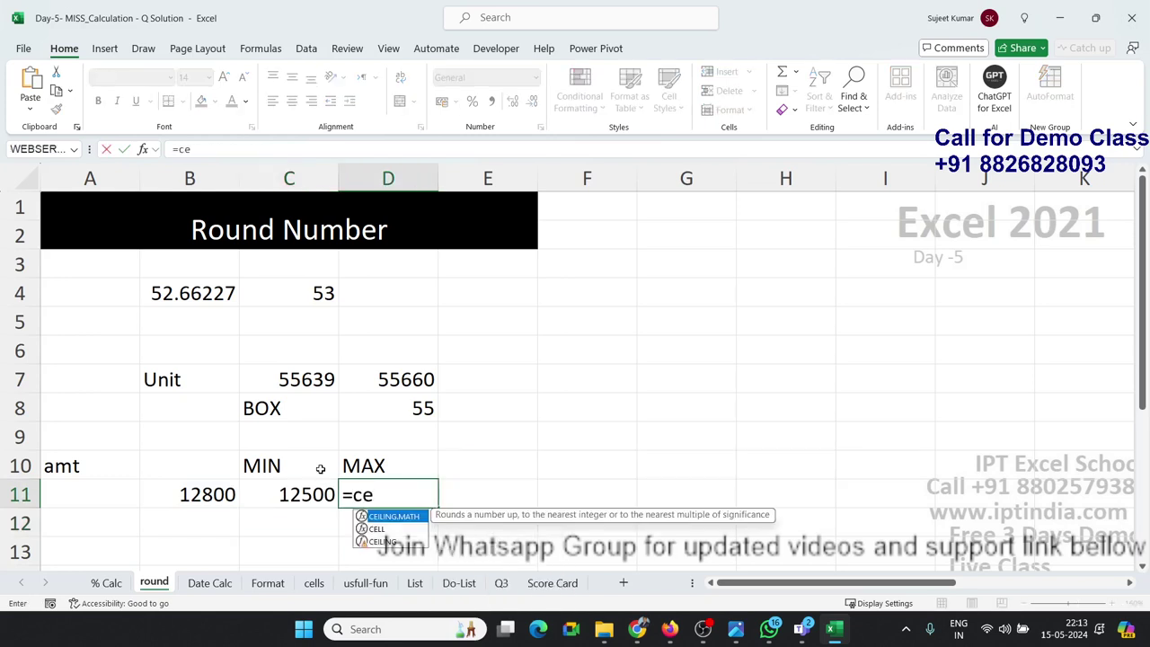
{"action": "key", "text": "Down"}
{"action": "key", "text": "Down"}
{"action": "key", "text": "Tab"}
{"action": "key", "text": "Left"}
{"action": "key", "text": "Left"}
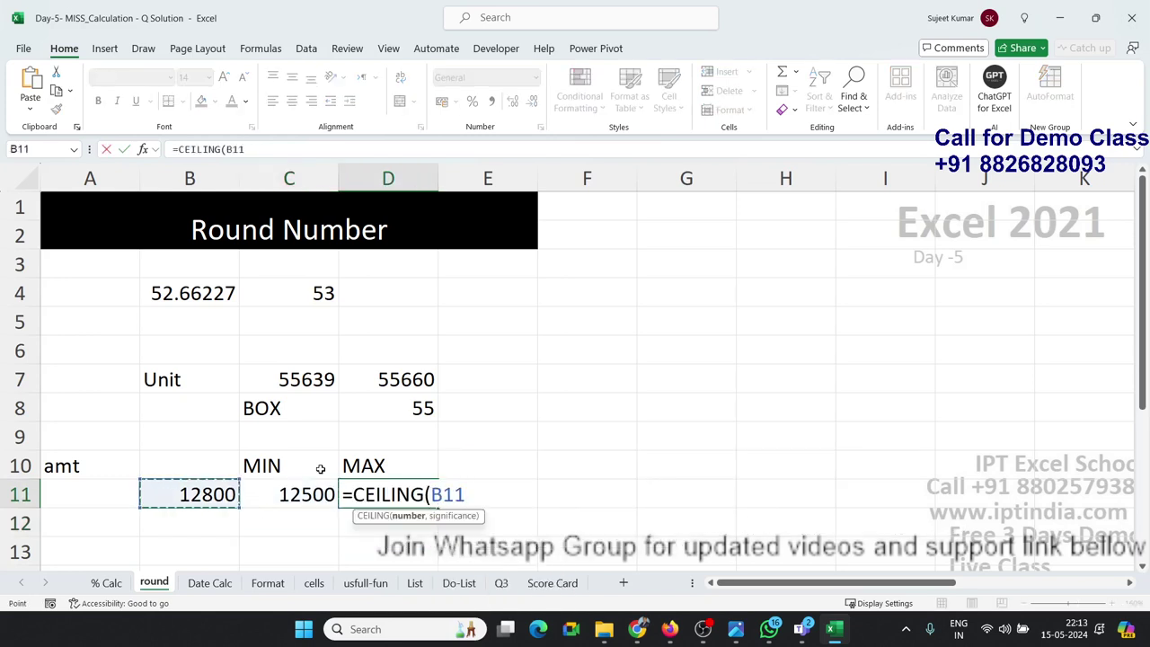
{"action": "type", "text": ",500"}
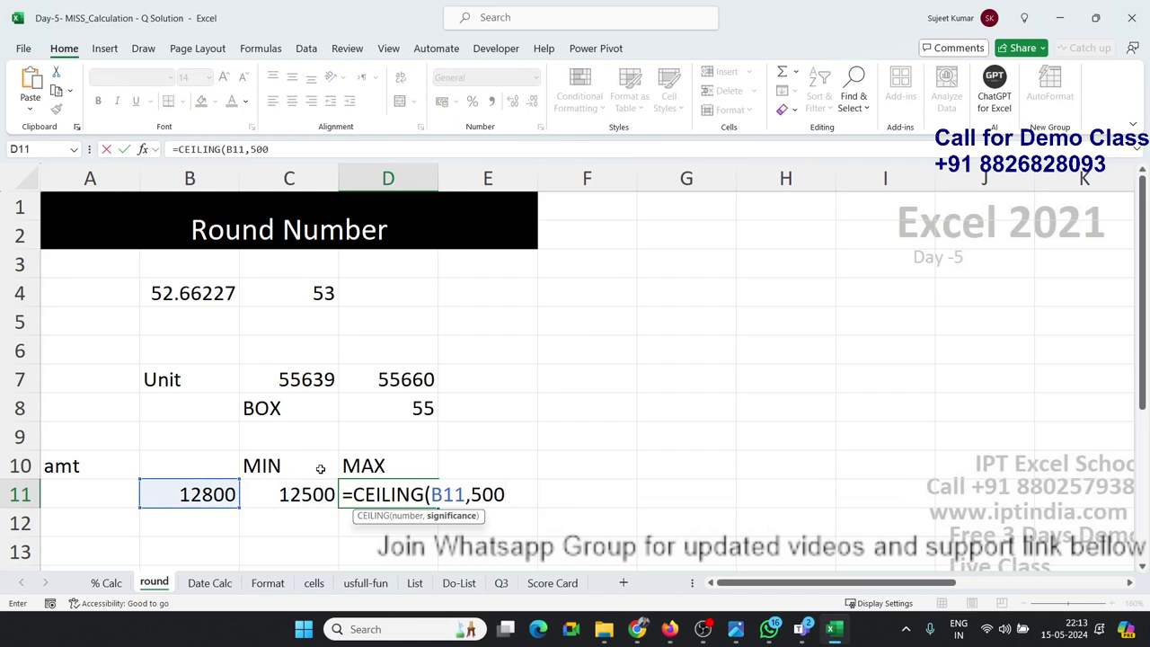
{"action": "type", "text": ")"}
{"action": "key", "text": "Return"}
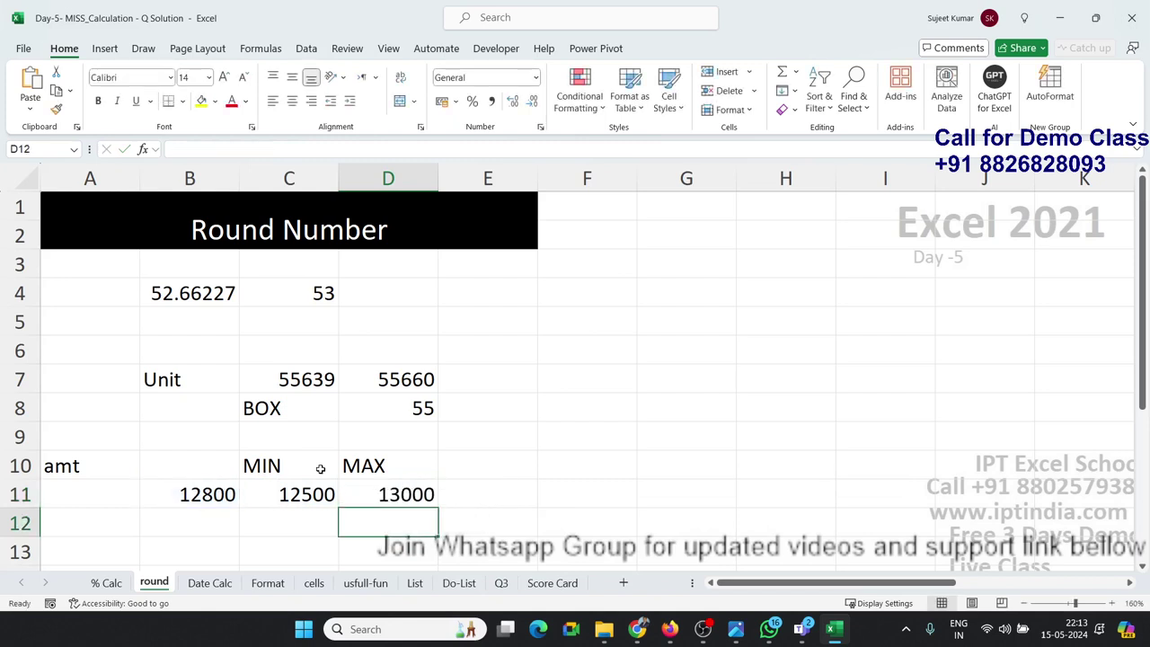
{"action": "key", "text": "Up"}
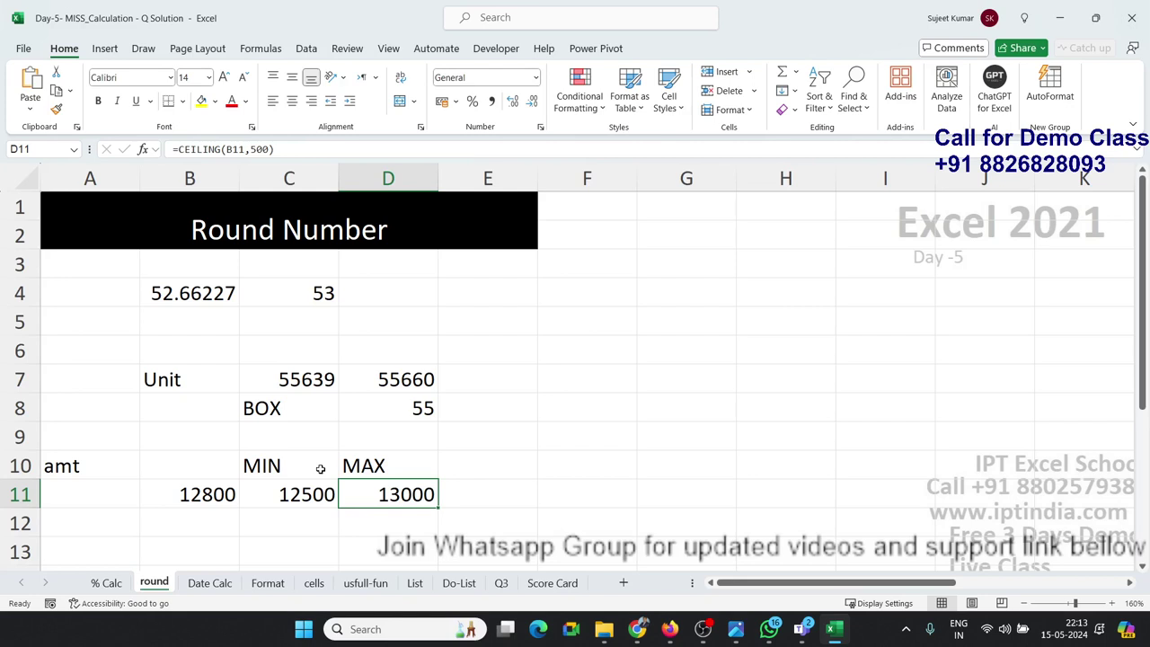
Come back to Excel from WhatsApp and switch to the Date Calc sheet.
{"action": "left_click", "coordinate": [768, 629]}
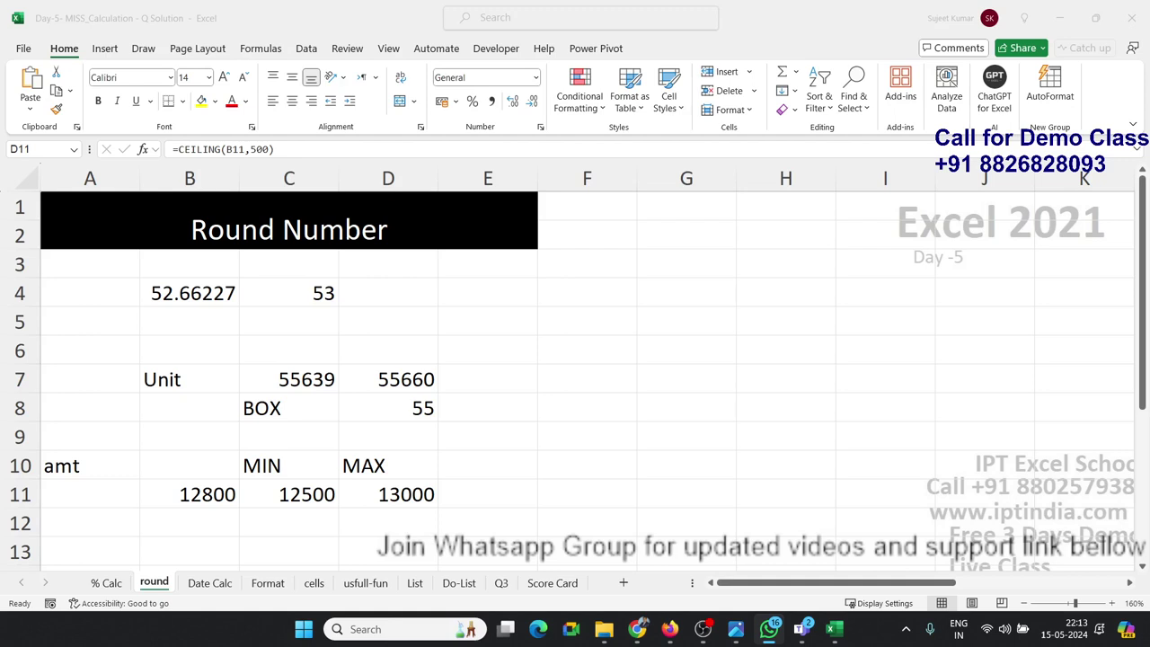
{"action": "key", "text": "alt+Tab"}
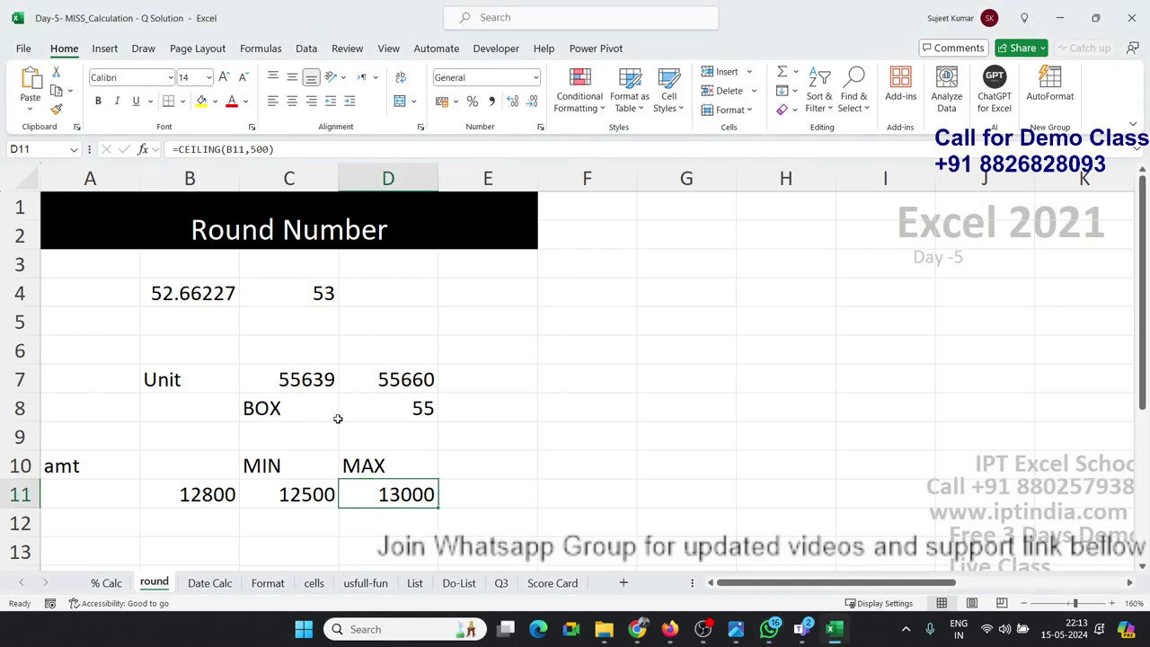
{"action": "left_click", "coordinate": [642, 429]}
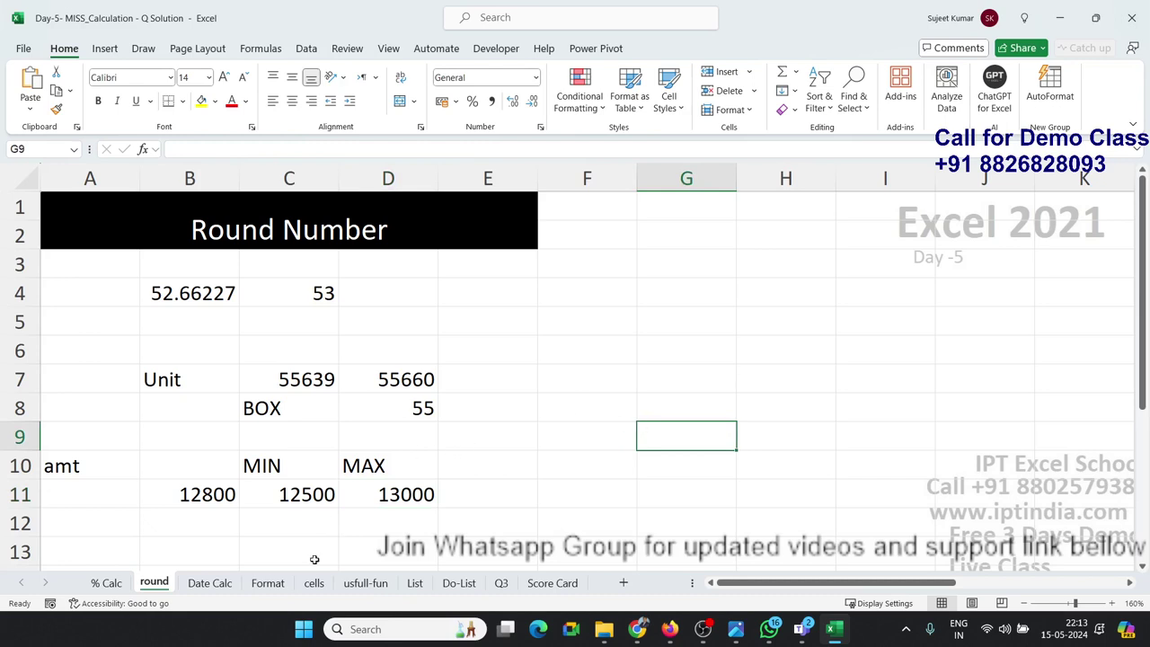
{"action": "left_click", "coordinate": [236, 585]}
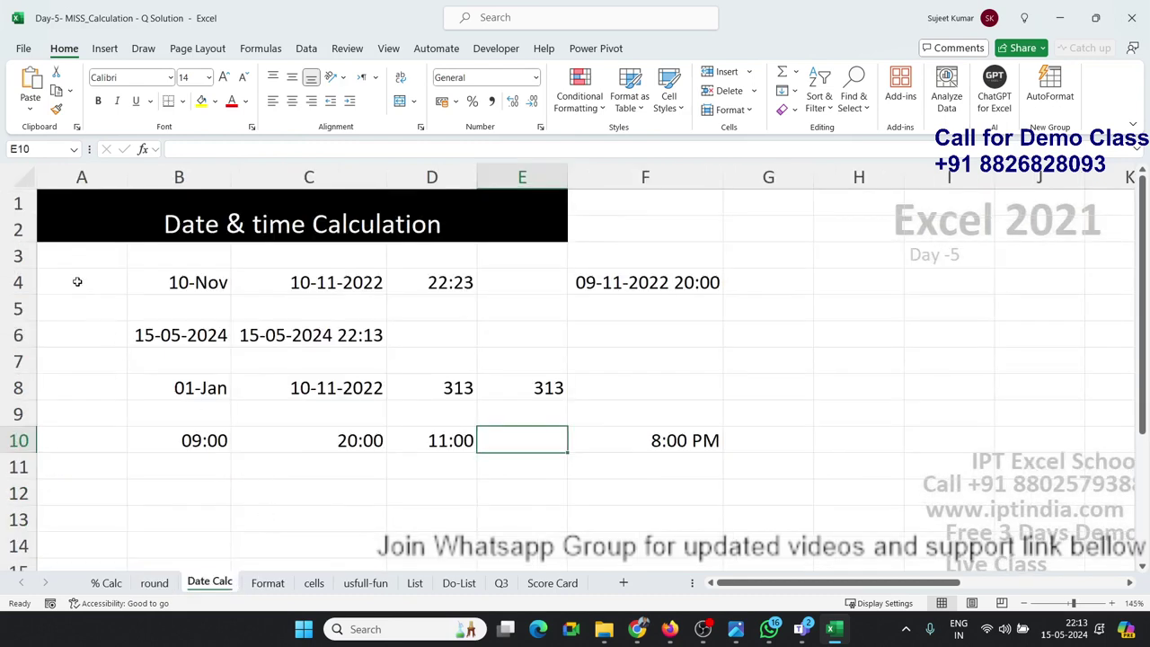
Clear the contents of rows 4–11 on Date Calc, then return to the round sheet.
{"action": "mouse_move", "coordinate": [18, 282]}
{"action": "left_mouse_down"}
{"action": "mouse_move", "coordinate": [23, 371]}
{"action": "mouse_move", "coordinate": [4, 458]}
{"action": "left_mouse_up"}
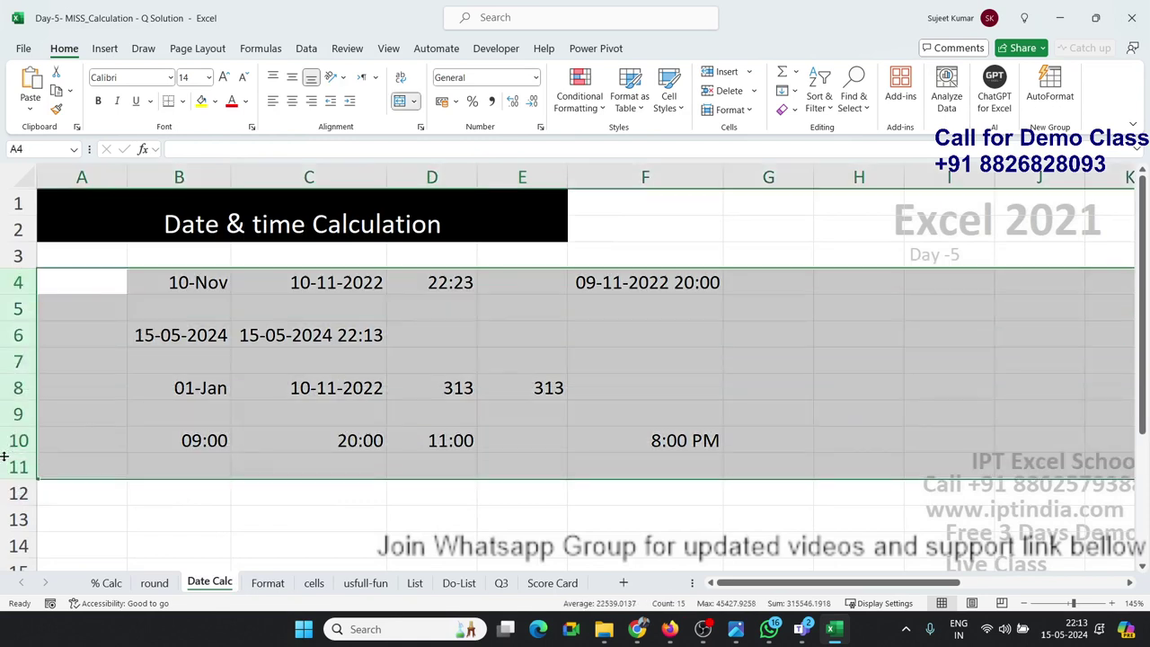
{"action": "key", "text": "Delete"}
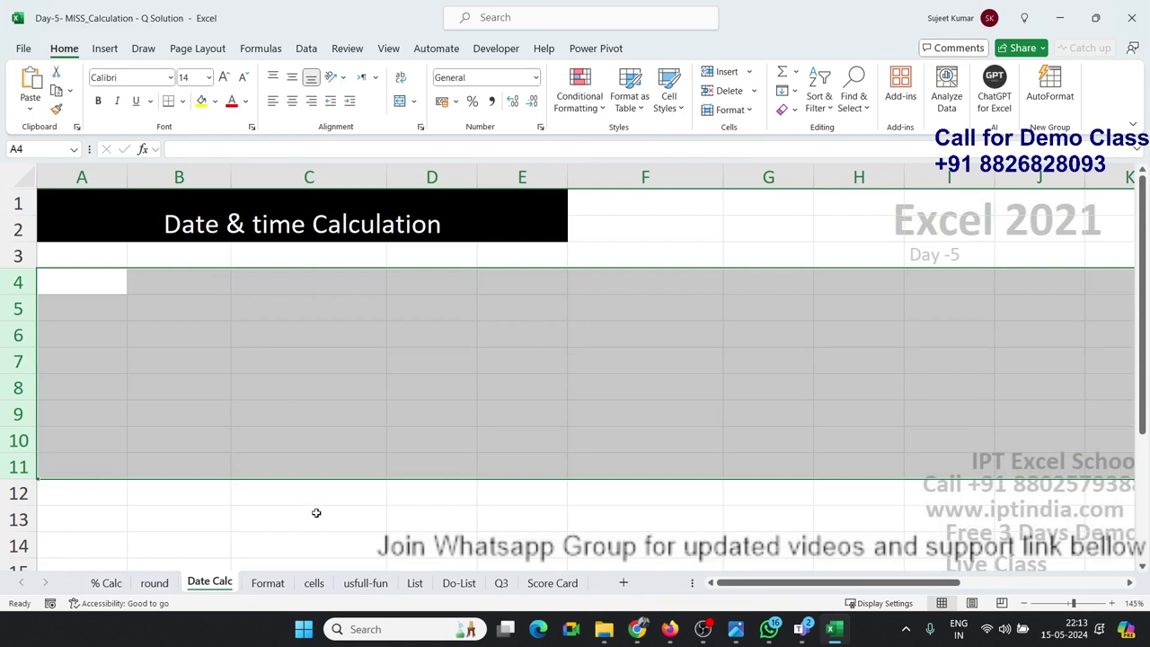
{"action": "left_click", "coordinate": [160, 585]}
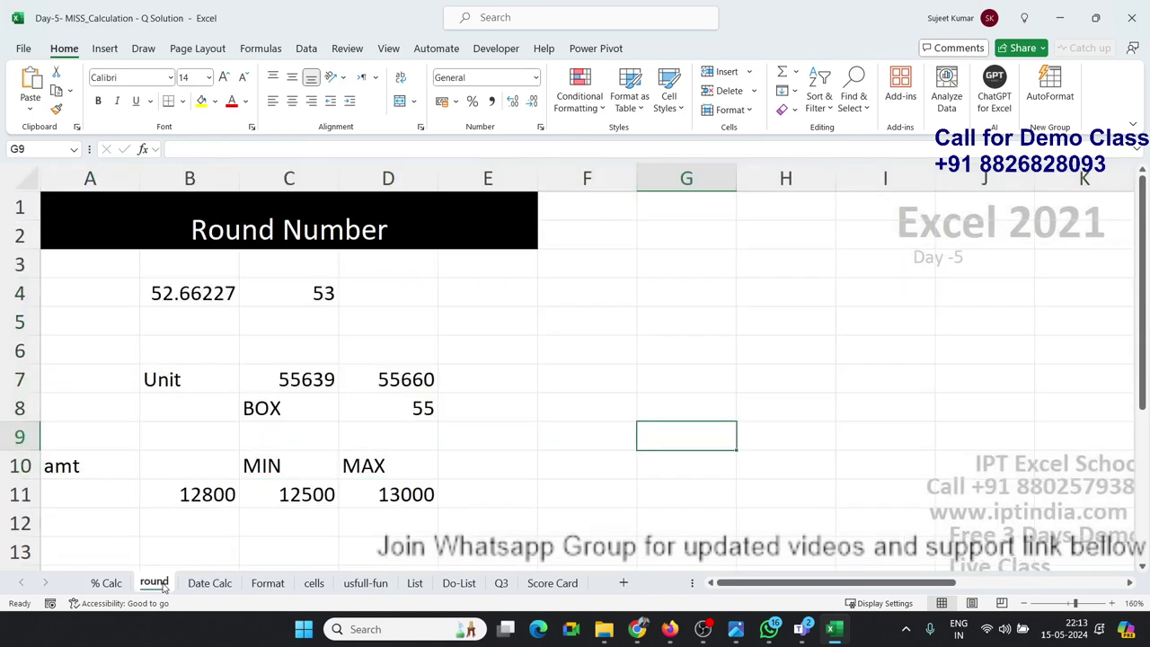
Confirm =FLOOR(B11,500) in C11 so MIN shows 12500.
{"action": "left_click", "coordinate": [287, 500]}
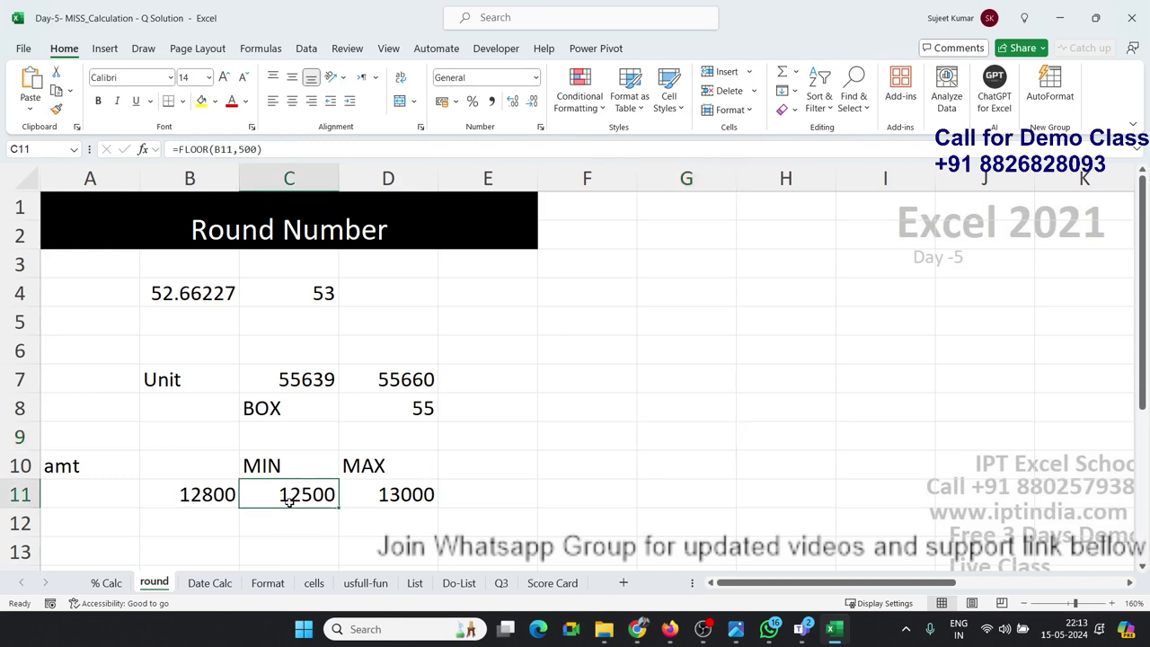
{"action": "double_click", "coordinate": [288, 499]}
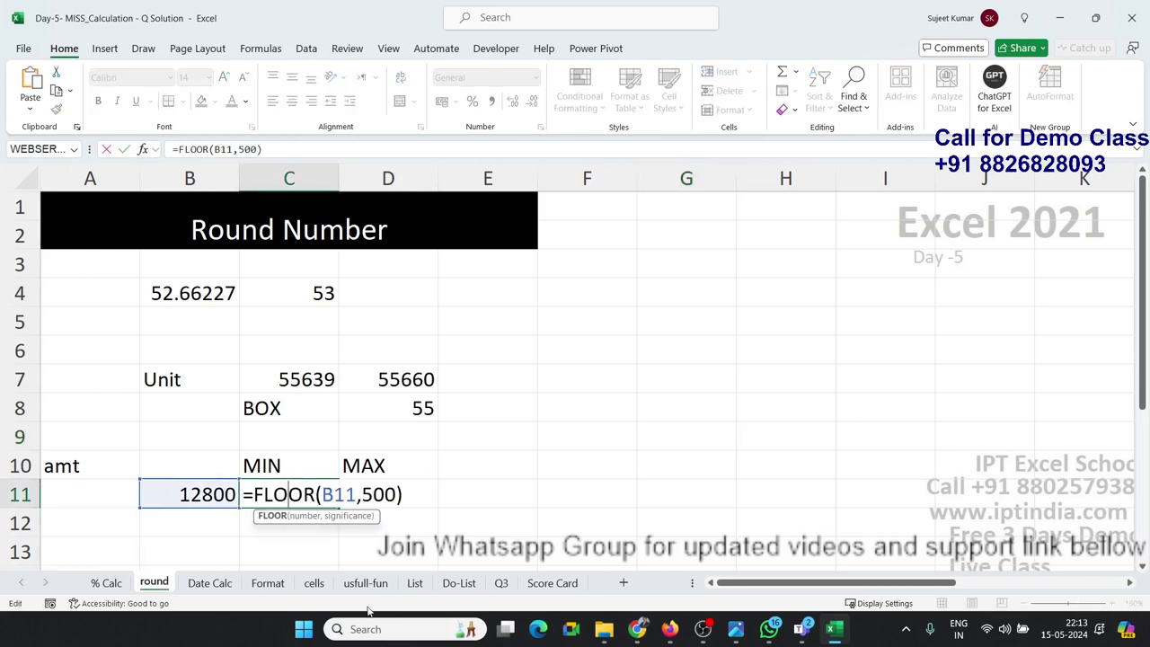
{"action": "double_click", "coordinate": [346, 494]}
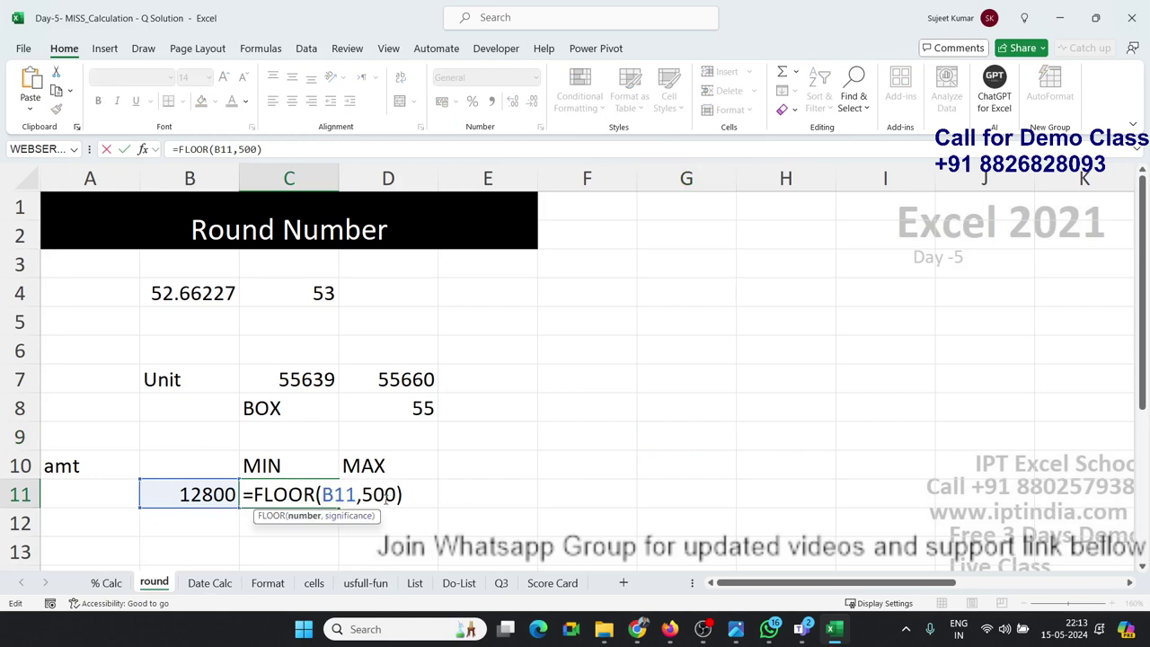
{"action": "double_click", "coordinate": [379, 495]}
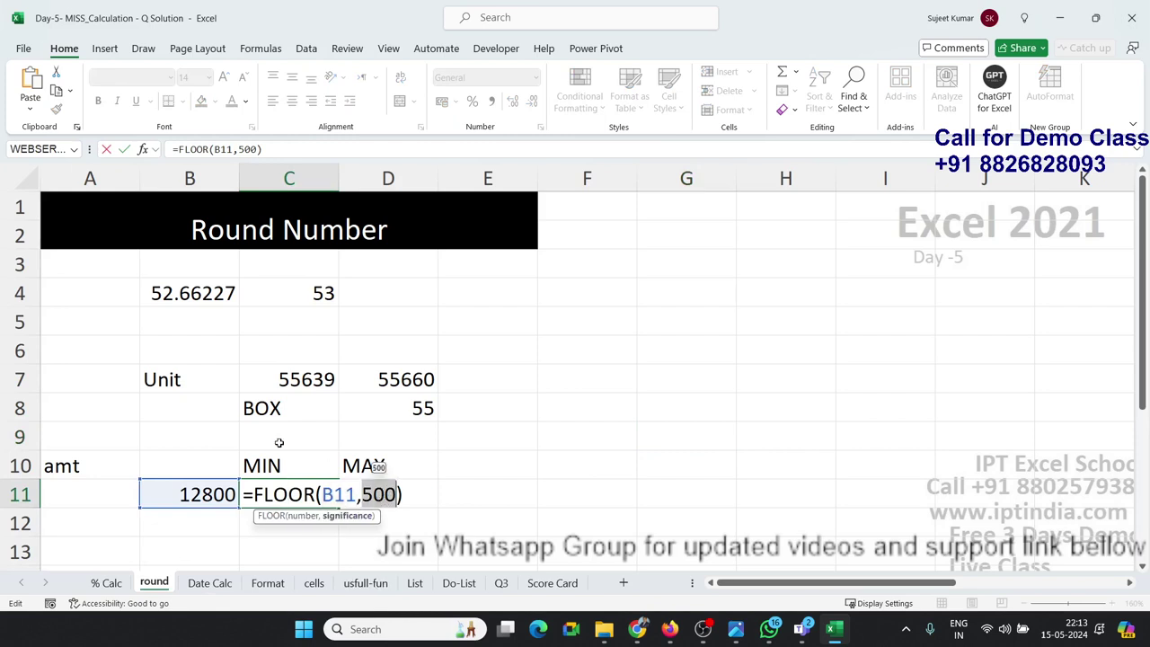
{"action": "key", "text": "Return"}
Confirm =CEILING(B11,500) in D11 so MAX shows 13000.
{"action": "left_click", "coordinate": [378, 500]}
{"action": "double_click", "coordinate": [379, 500]}
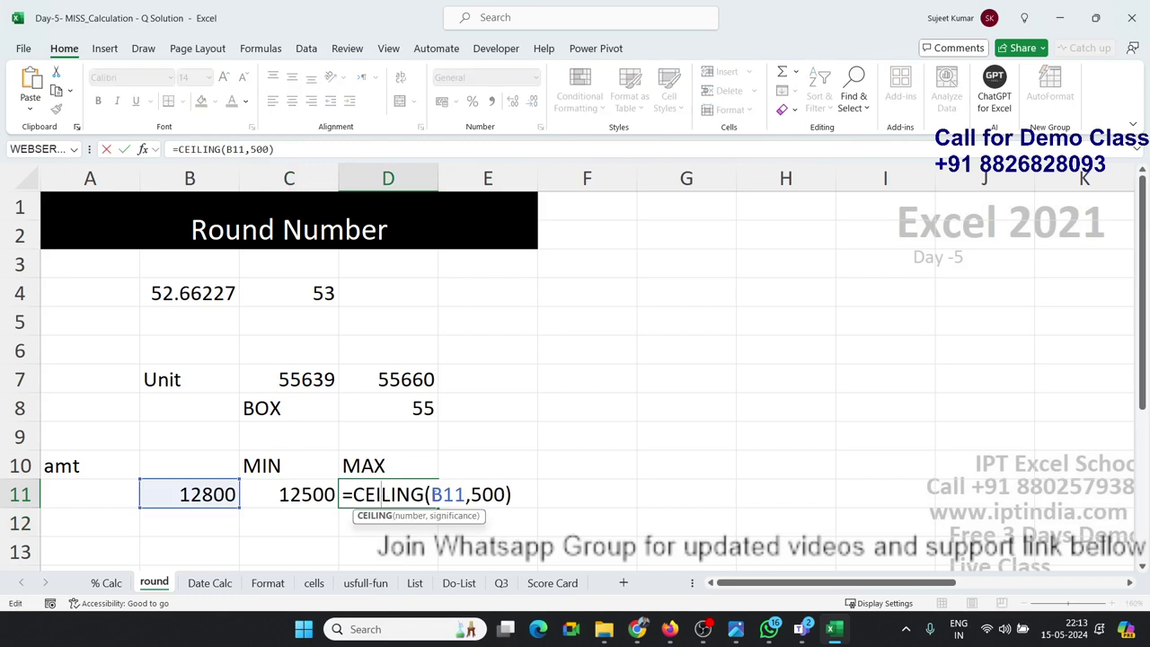
{"action": "double_click", "coordinate": [447, 494]}
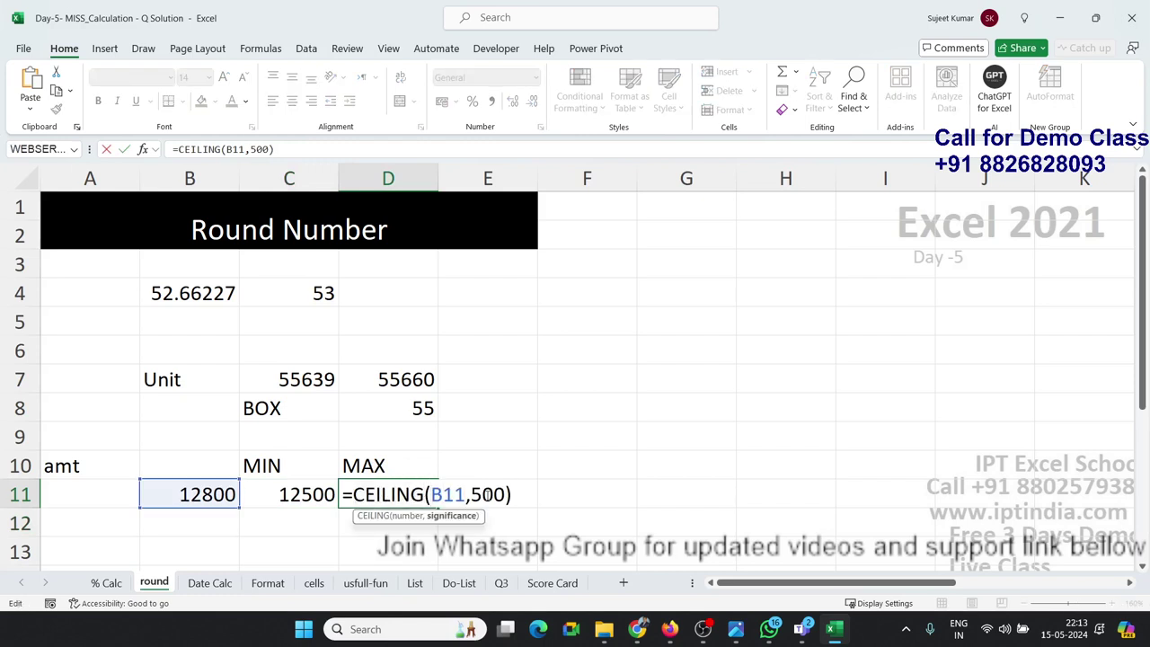
{"action": "double_click", "coordinate": [487, 494]}
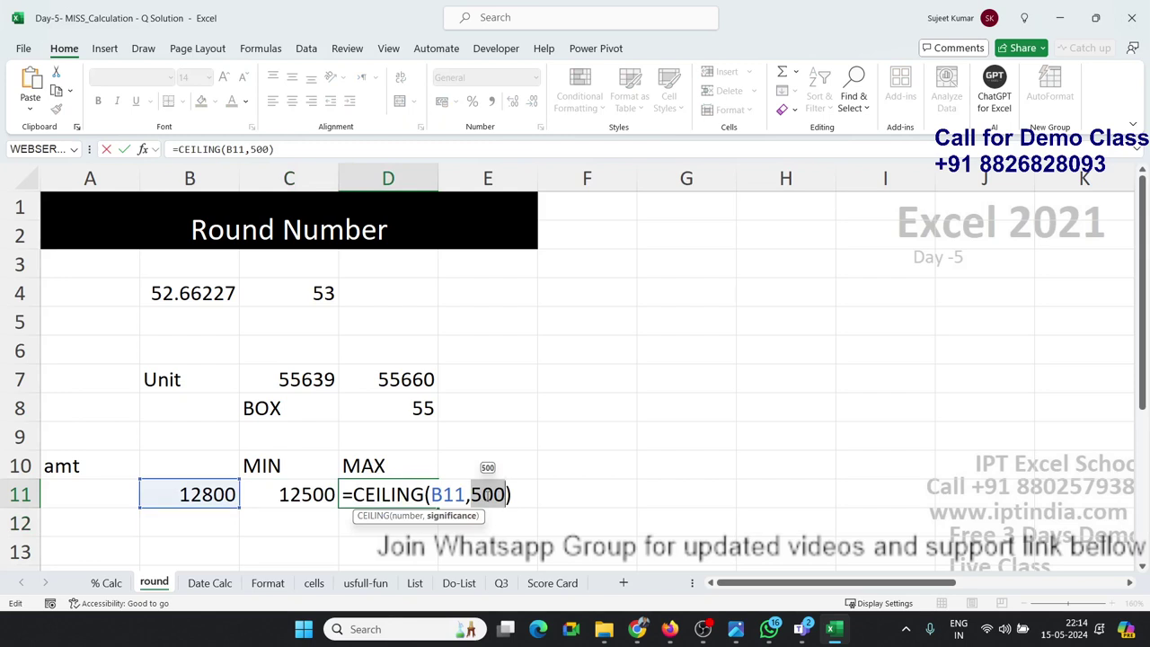
{"action": "key", "text": "Return"}
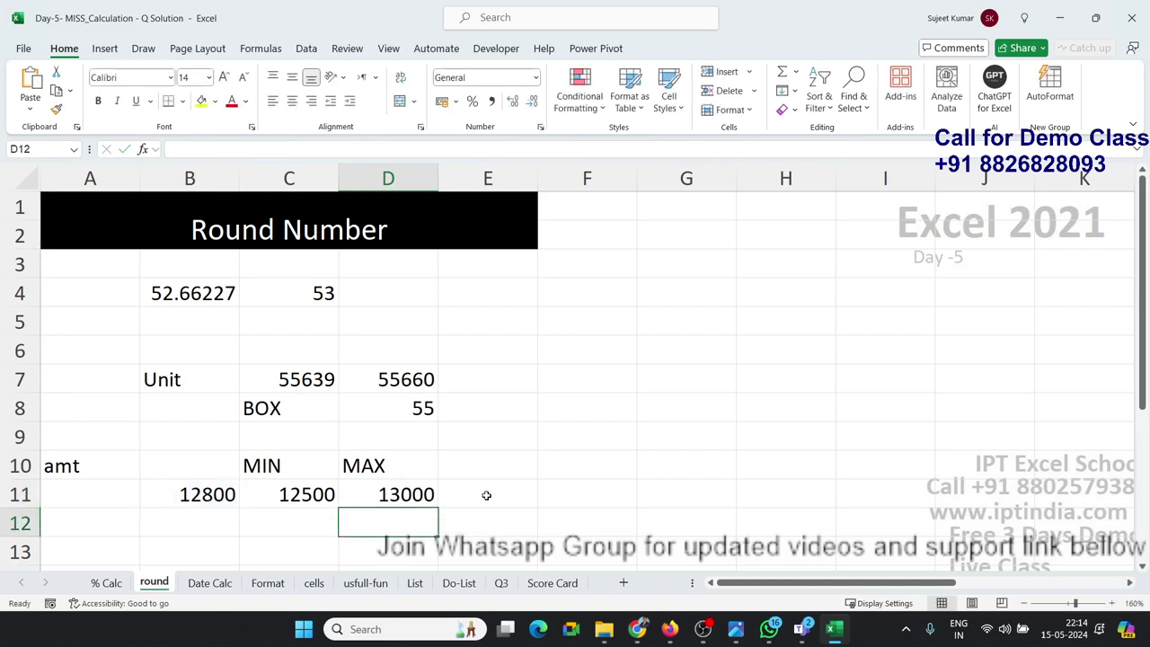
{"action": "key", "text": "Left"}
{"action": "key", "text": "Up"}
{"action": "key", "text": "Right"}
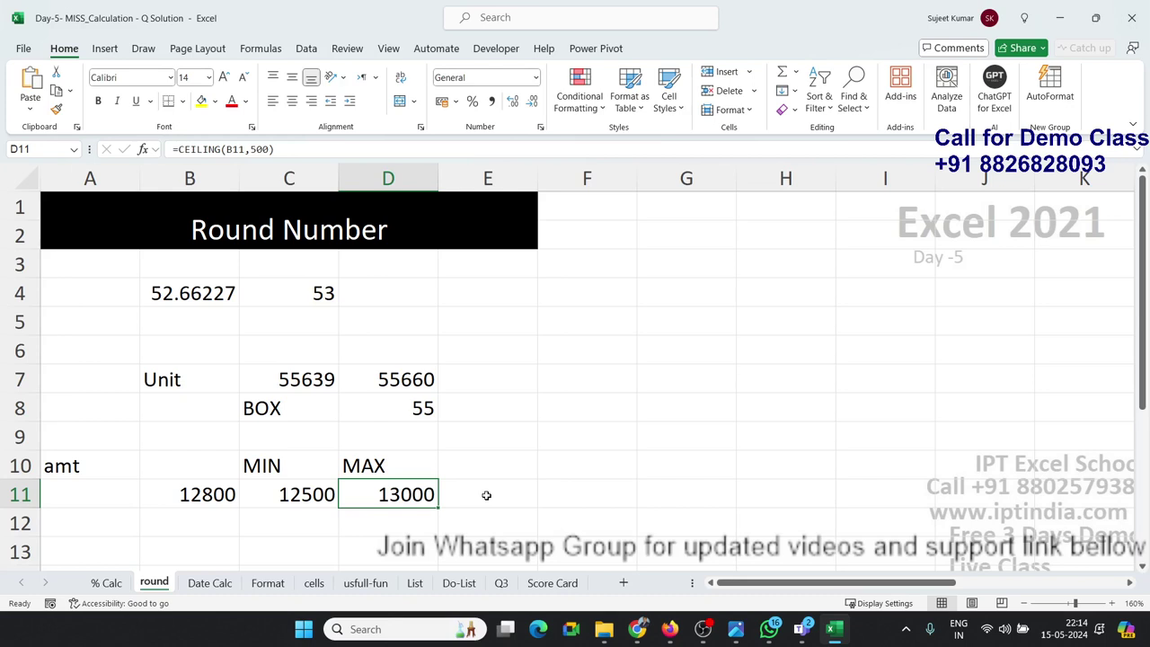
{"action": "key", "text": "shift+Left"}
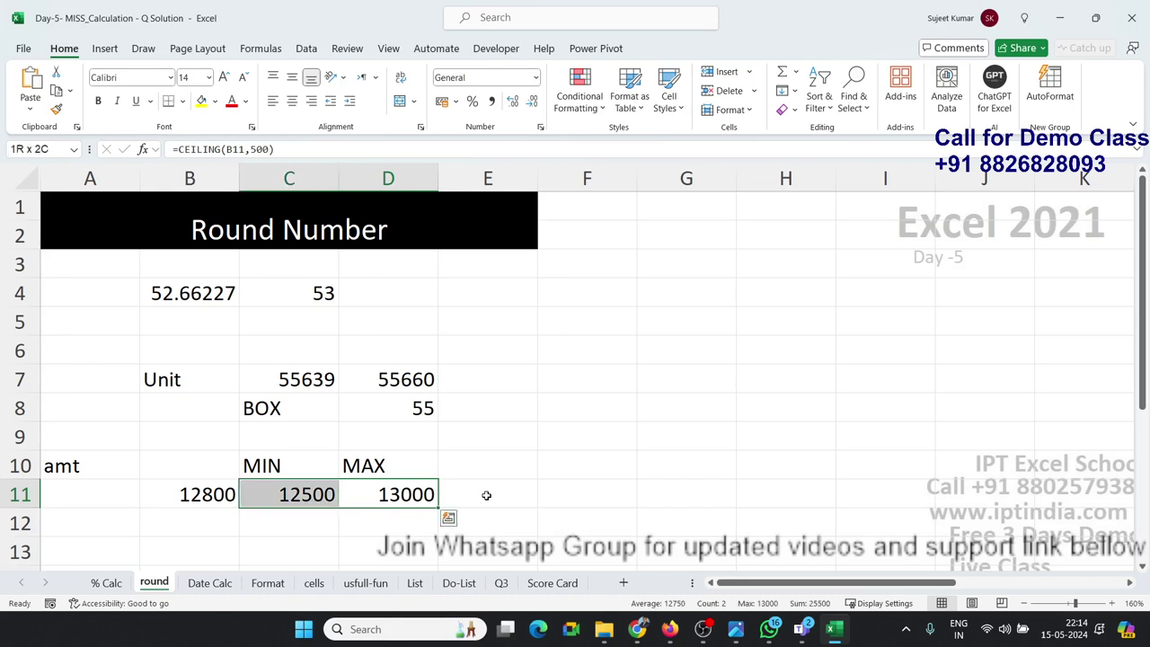
{"action": "key", "text": "Up"}
{"action": "key", "text": "Up"}
{"action": "key", "text": "Up"}
{"action": "key", "text": "Up"}
{"action": "key", "text": "Up"}
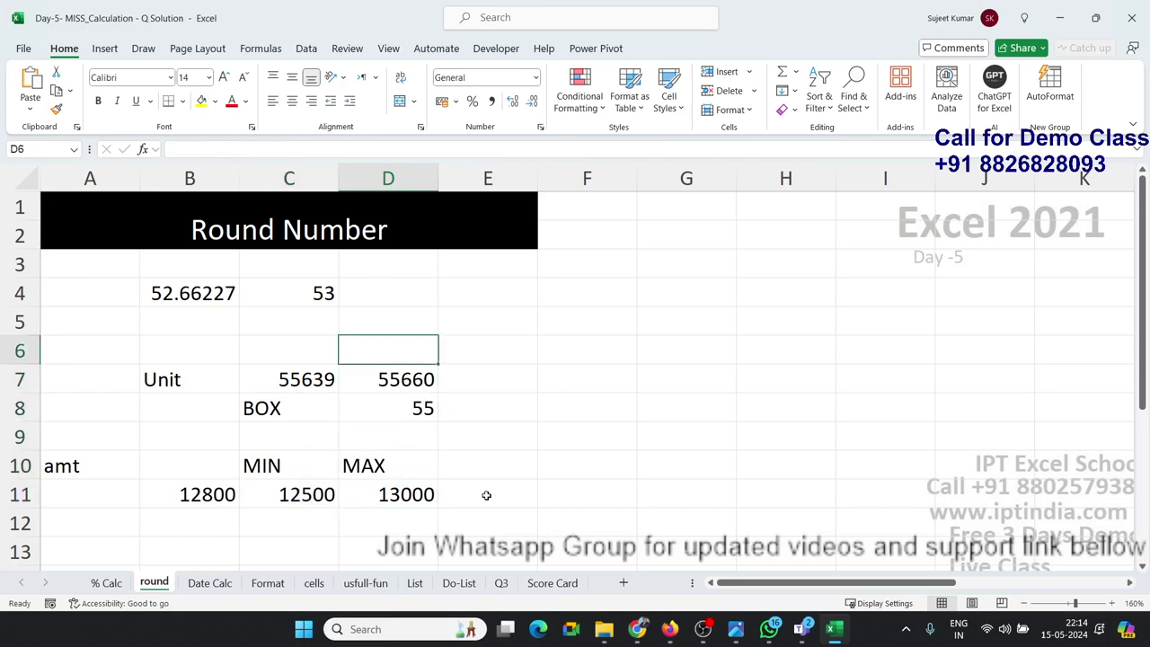
{"action": "key", "text": "Down"}
{"action": "key", "text": "shift+Left"}
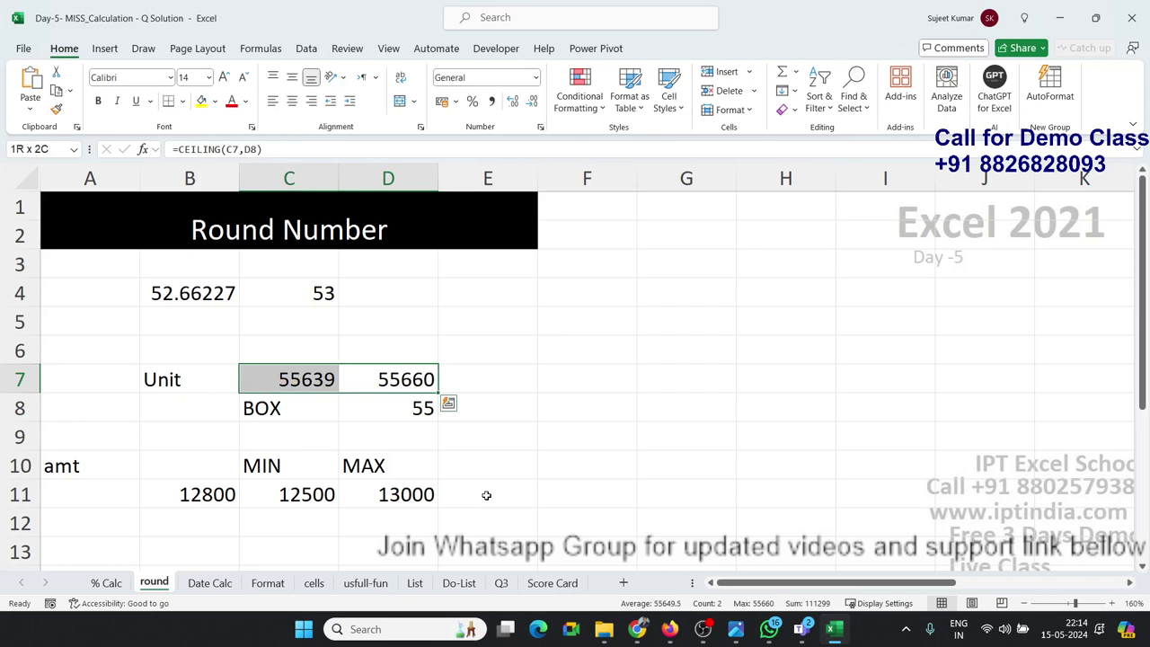
{"action": "key", "text": "Down"}
{"action": "key", "text": "Down"}
{"action": "key", "text": "Down"}
{"action": "key", "text": "Down"}
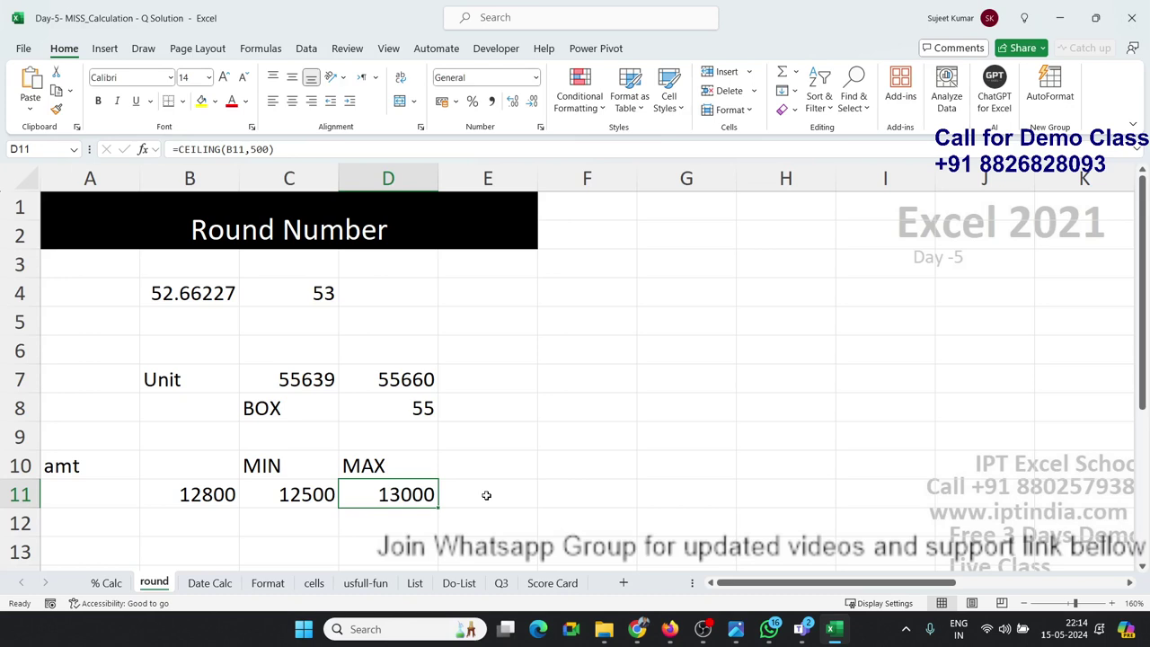
{"action": "key", "text": "Up"}
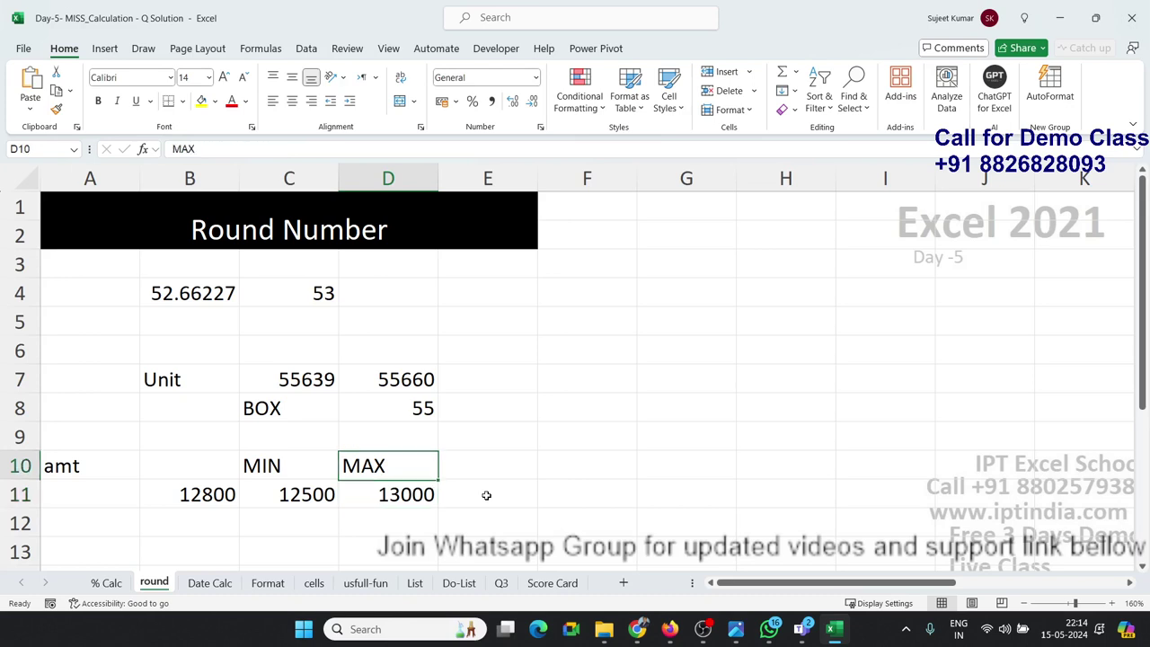
{"action": "key", "text": "Up"}
{"action": "key", "text": "Up"}
{"action": "key", "text": "Up"}
{"action": "key", "text": "Up"}
{"action": "key", "text": "Up"}
{"action": "key", "text": "Left"}
{"action": "key", "text": "Up"}
{"action": "key", "text": "Down"}
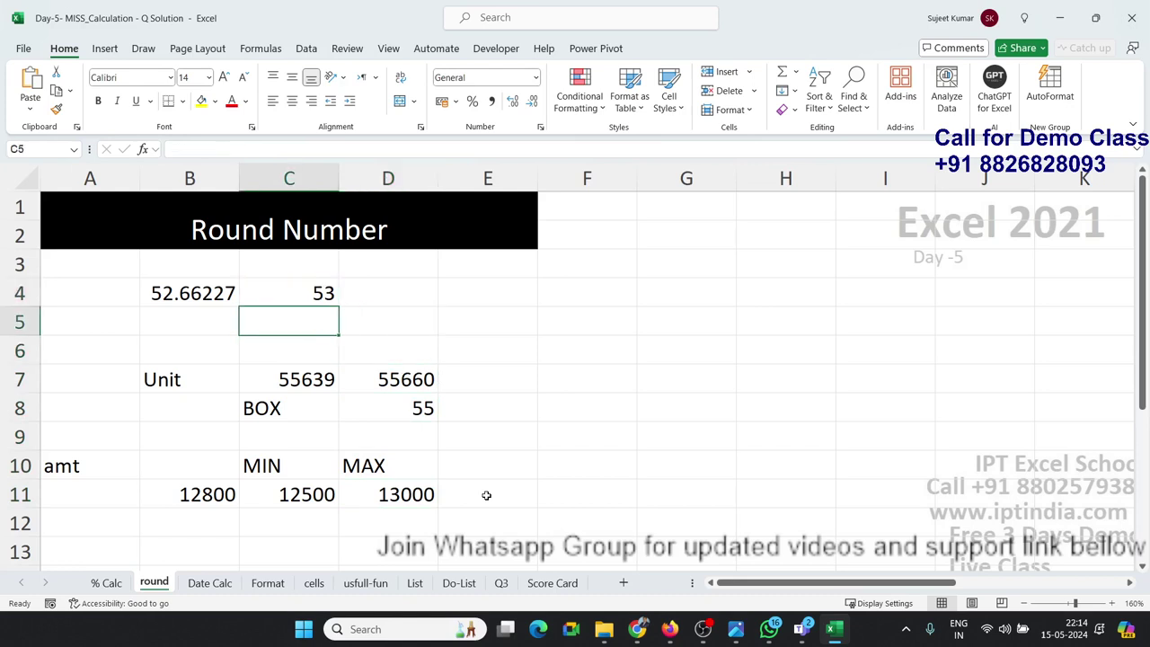
{"action": "key", "text": "Down"}
{"action": "key", "text": "Down"}
{"action": "key", "text": "Down"}
{"action": "key", "text": "Down"}
{"action": "key", "text": "Down"}
{"action": "key", "text": "Down"}
{"action": "key", "text": "Up"}
{"action": "key", "text": "shift+Right"}
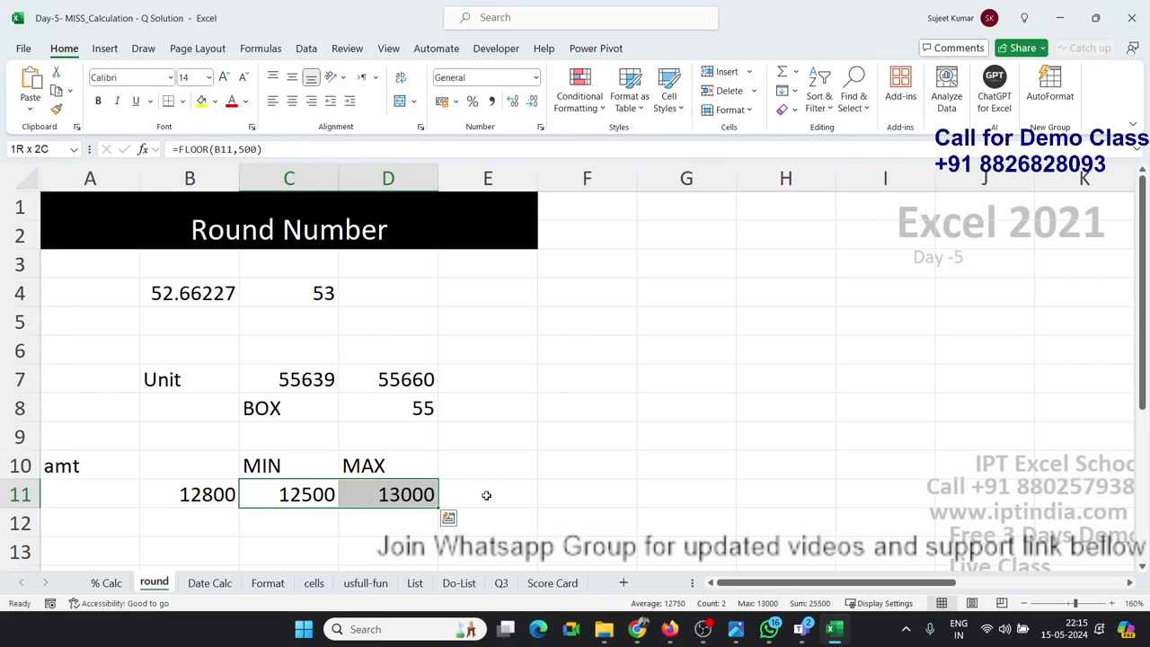
{"action": "key", "text": "shift+Left"}
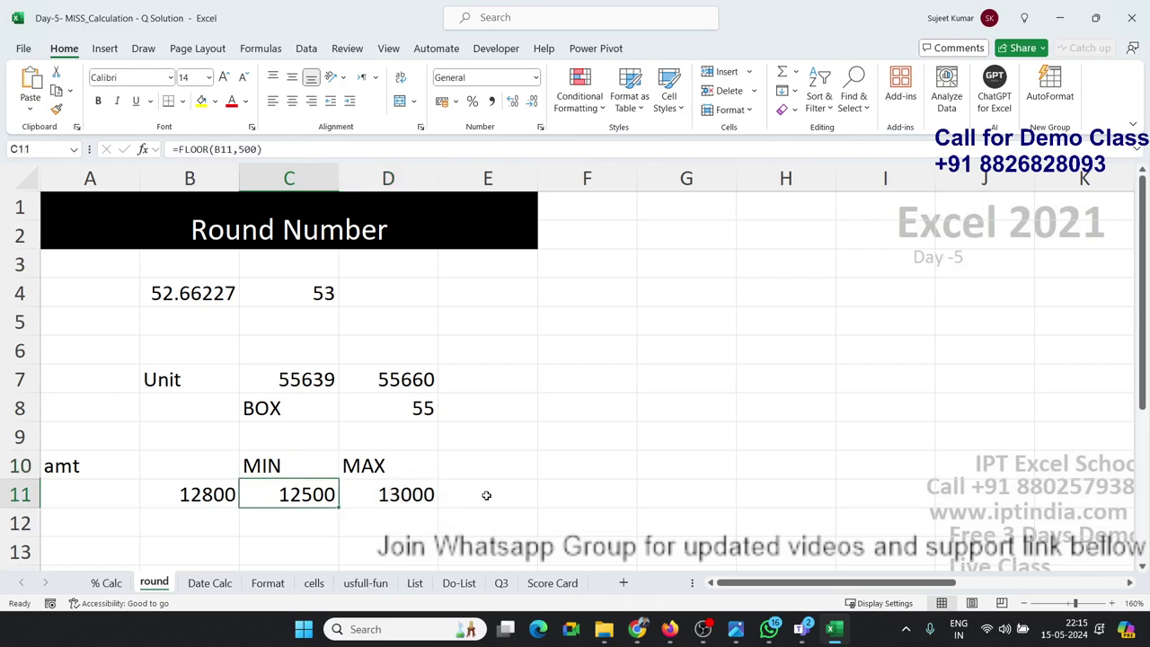
{"action": "key", "text": "F2"}
{"action": "key", "text": "Left"}
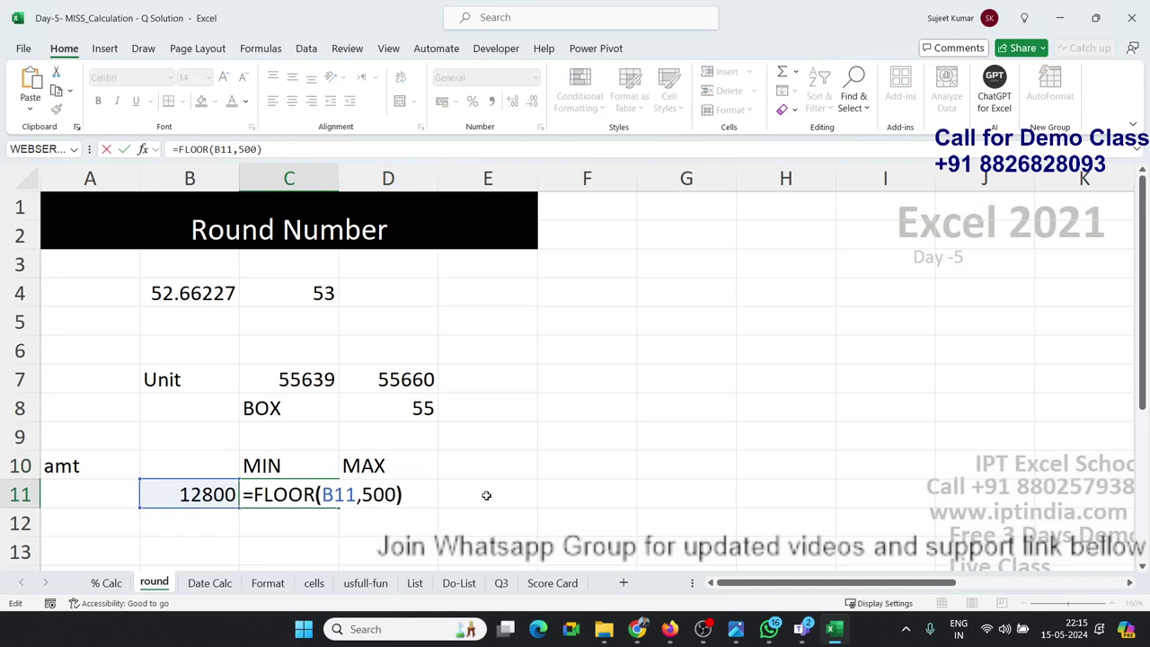
{"action": "key", "text": "shift+Left"}
{"action": "key", "text": "shift+Left"}
{"action": "key", "text": "shift+Left"}
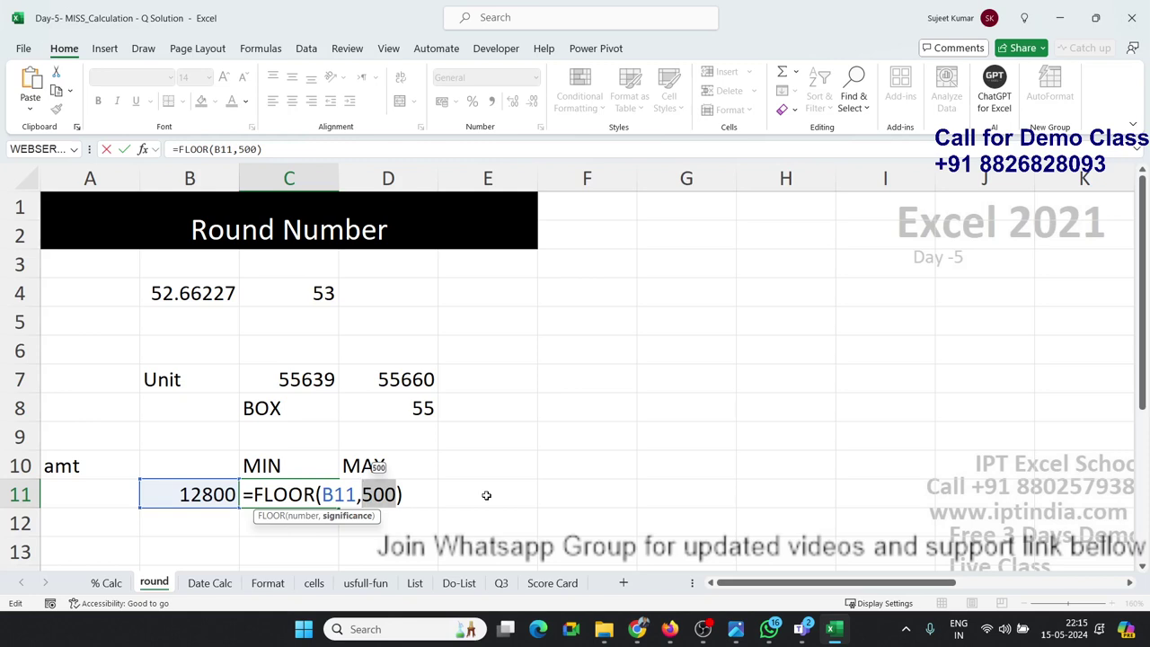
{"action": "key", "text": "ctrl+Return"}
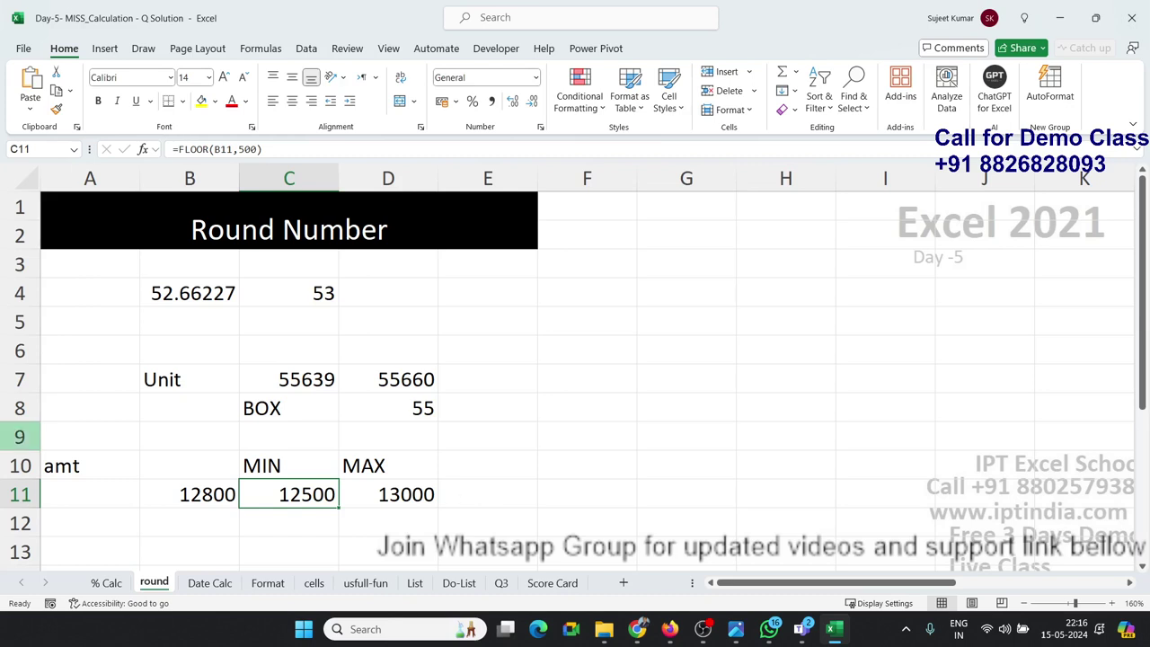
Enter =TODAY() in B4 of Date Calc so it displays 15-05-2024.
{"action": "left_click", "coordinate": [209, 583]}
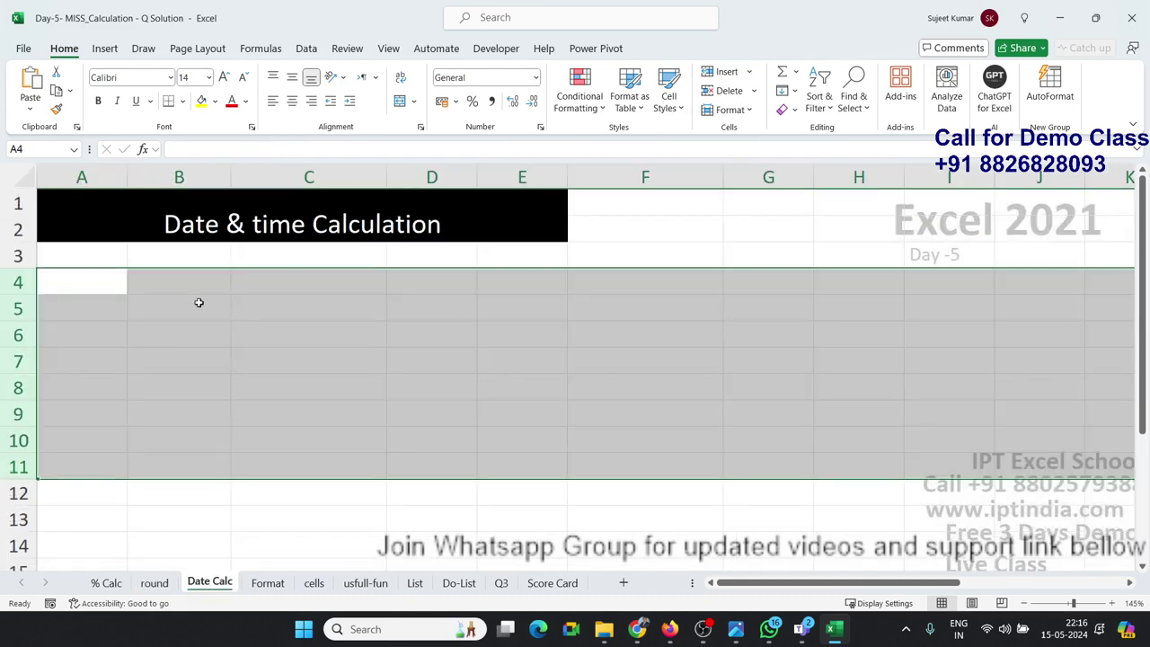
{"action": "left_click", "coordinate": [192, 285]}
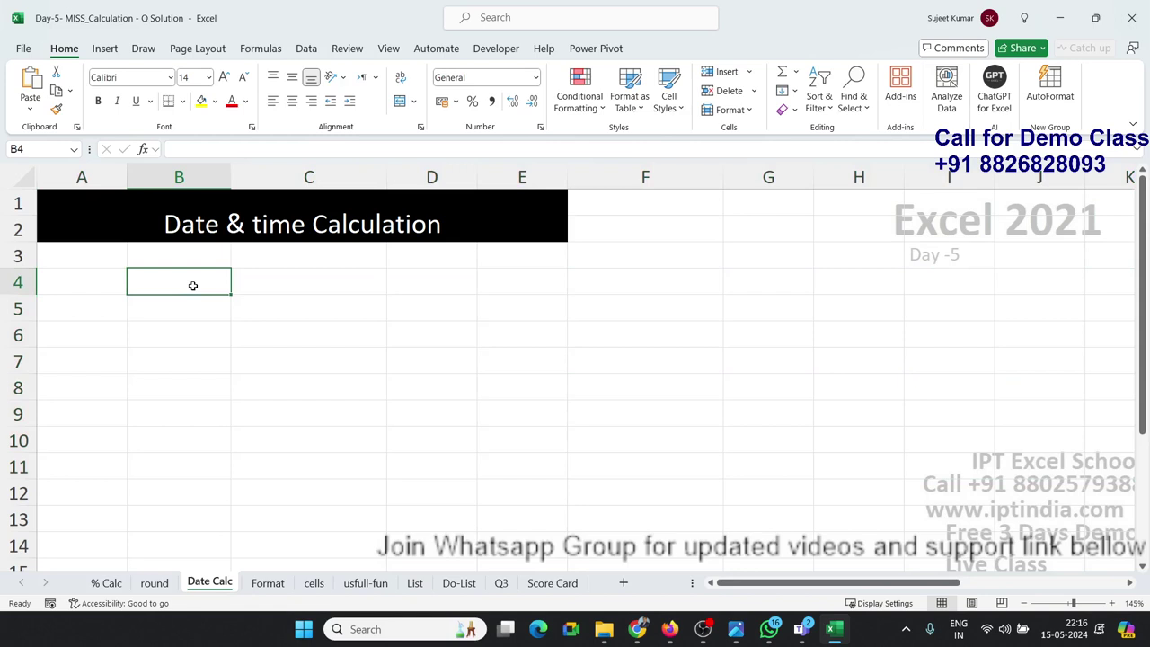
{"action": "type", "text": "₹"}
{"action": "key", "text": "BackSpace"}
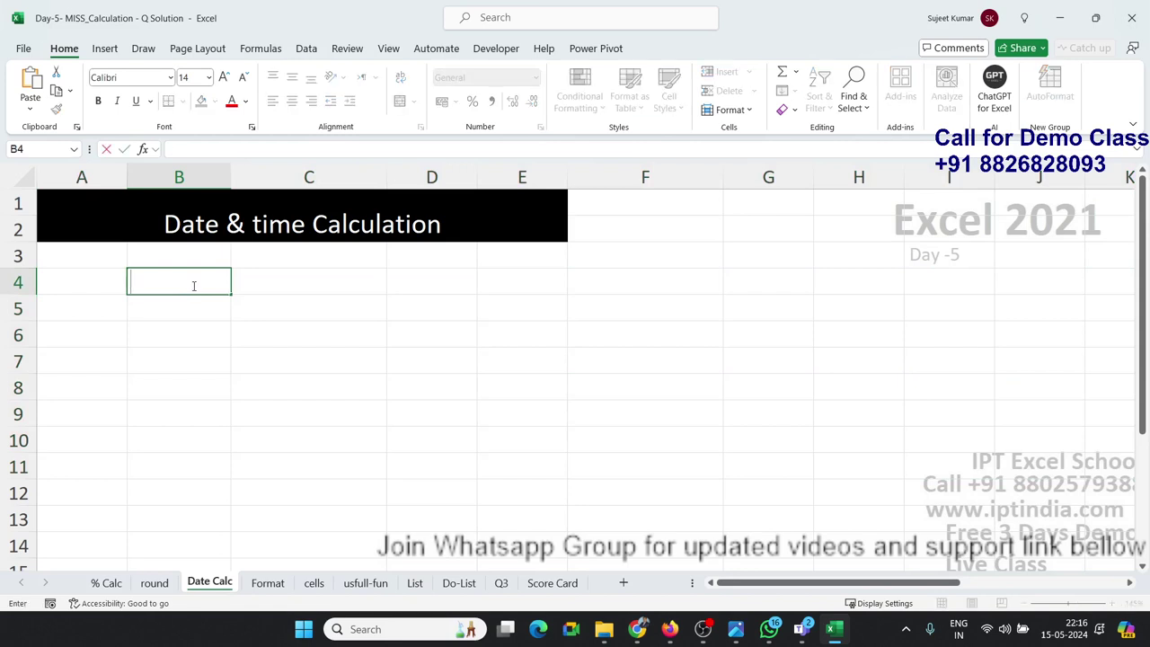
{"action": "type", "text": "=t"}
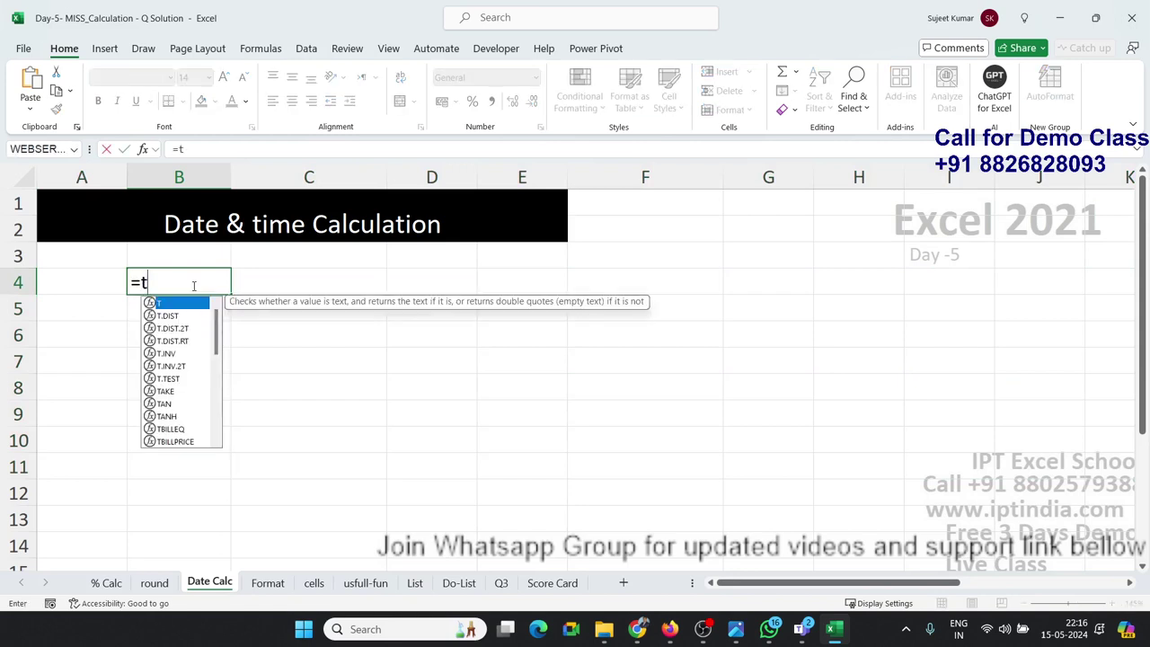
{"action": "type", "text": "od"}
{"action": "key", "text": "Tab"}
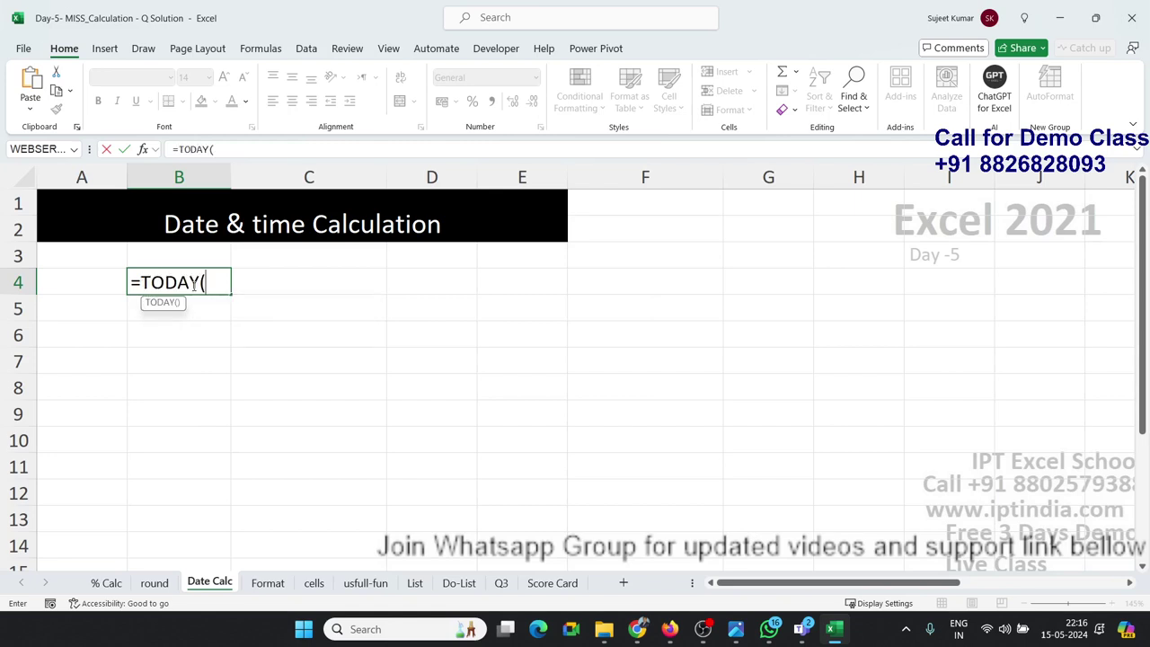
{"action": "type", "text": ")"}
{"action": "key", "text": "Return"}
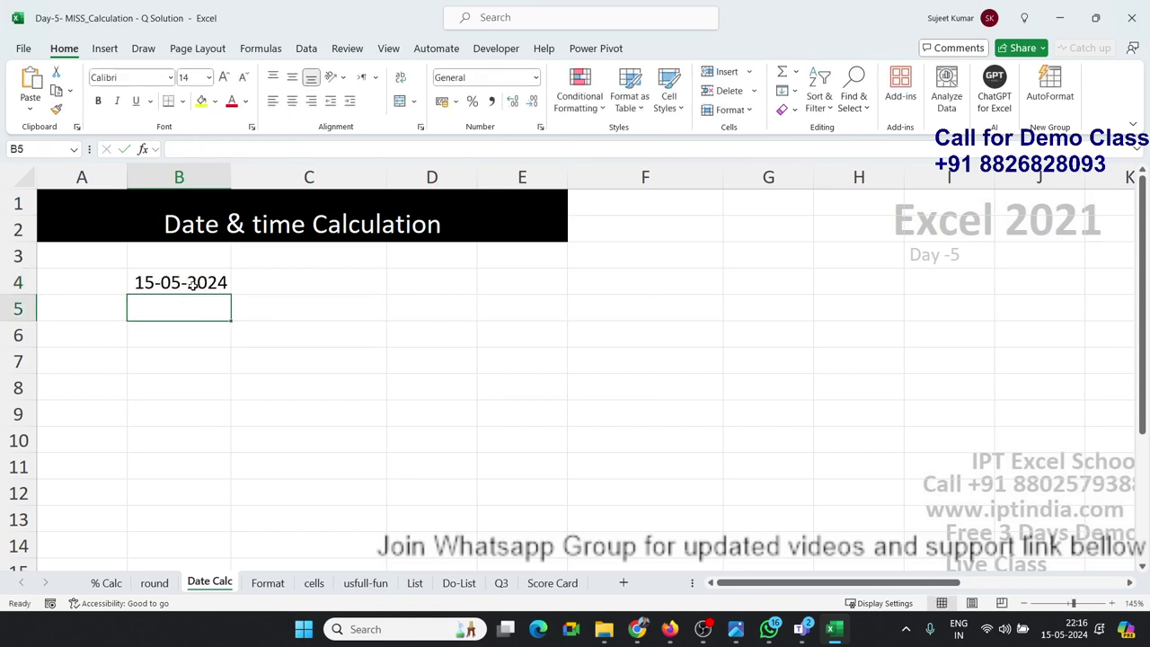
{"action": "left_click", "coordinate": [193, 284]}
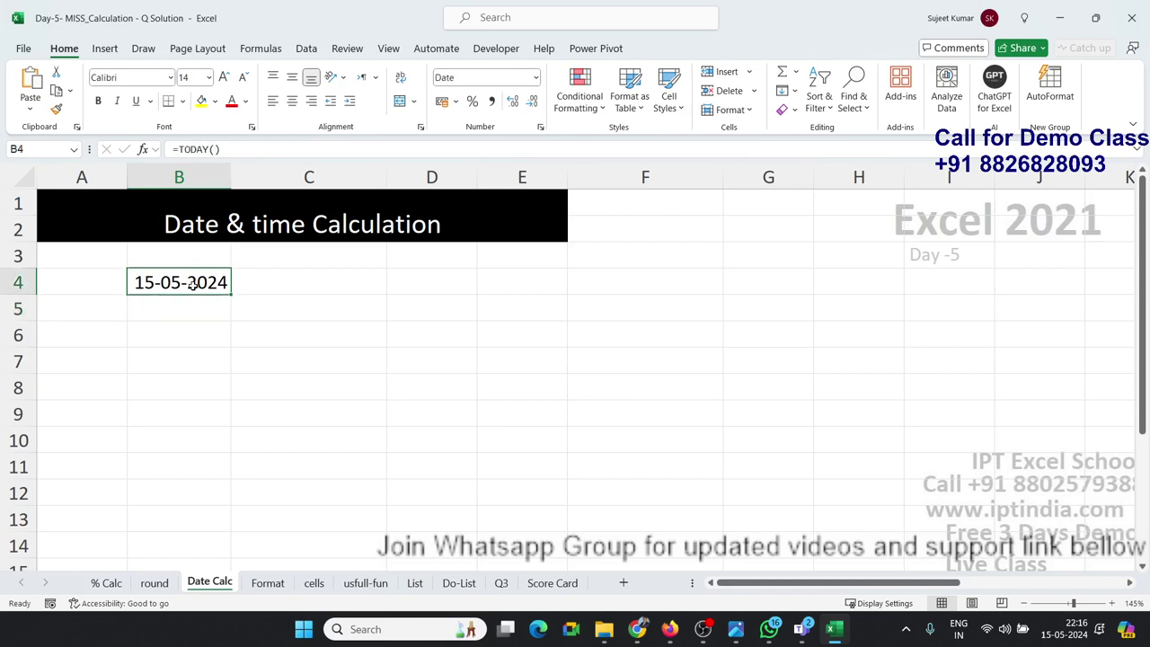
{"action": "key", "text": "Right"}
{"action": "key", "text": "Left"}
{"action": "key", "text": "Down"}
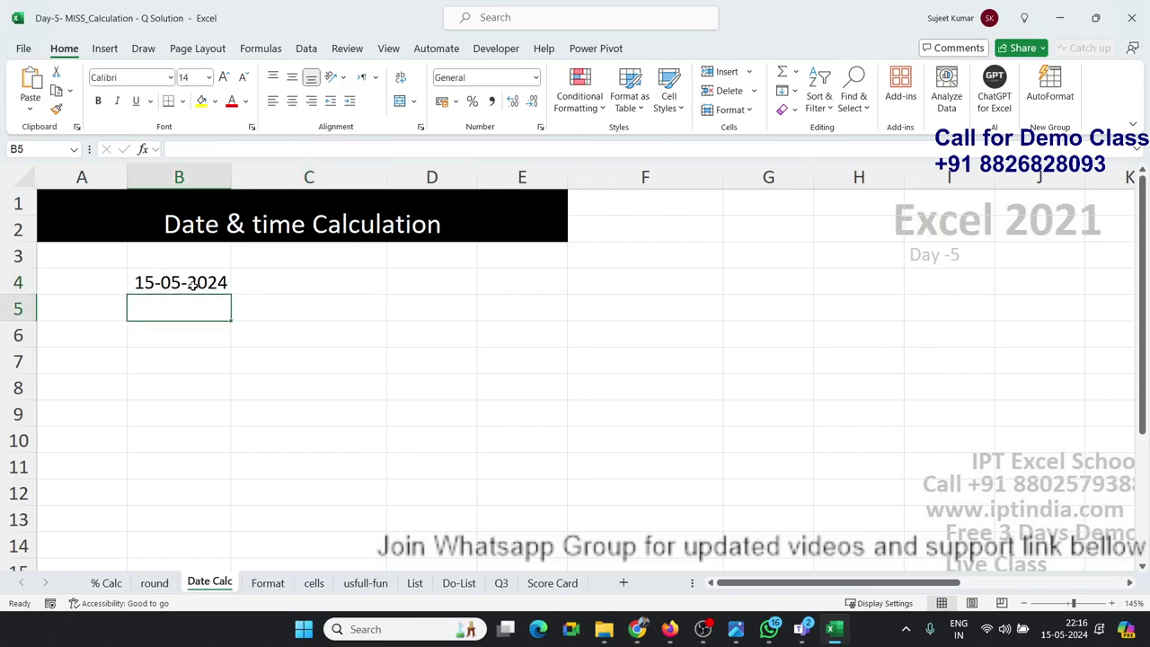
{"action": "key", "text": "Up"}
{"action": "key", "text": "Right"}
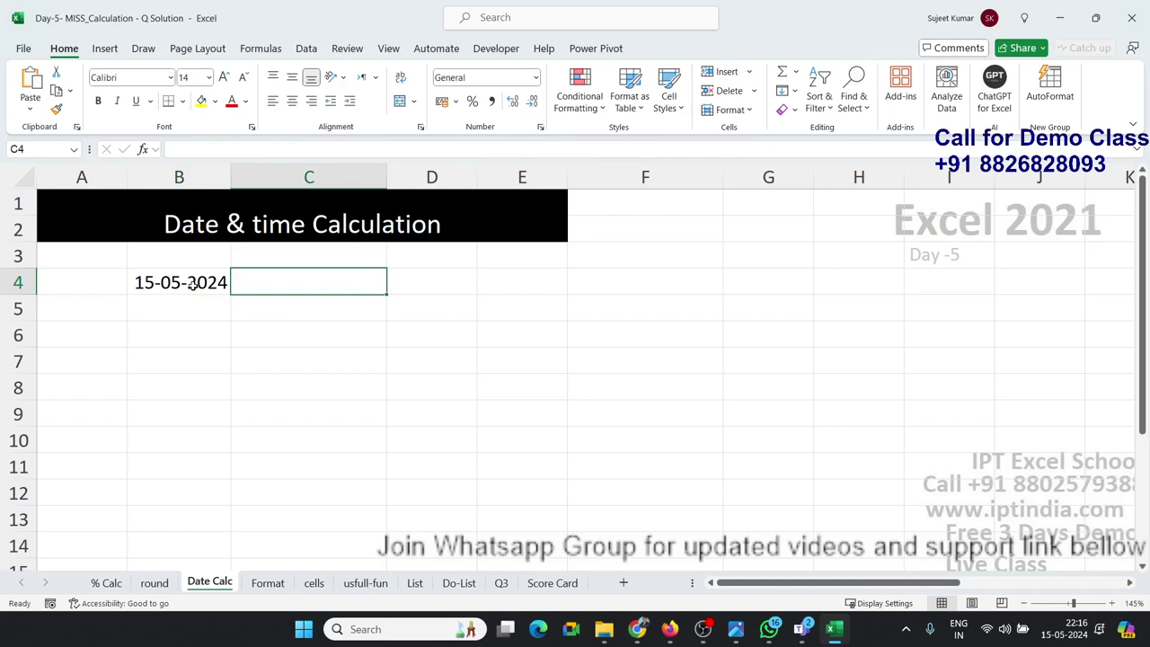
Enter =B4+20 in C4 to get the date 20 days after 15-05-2024.
{"action": "type", "text": "="}
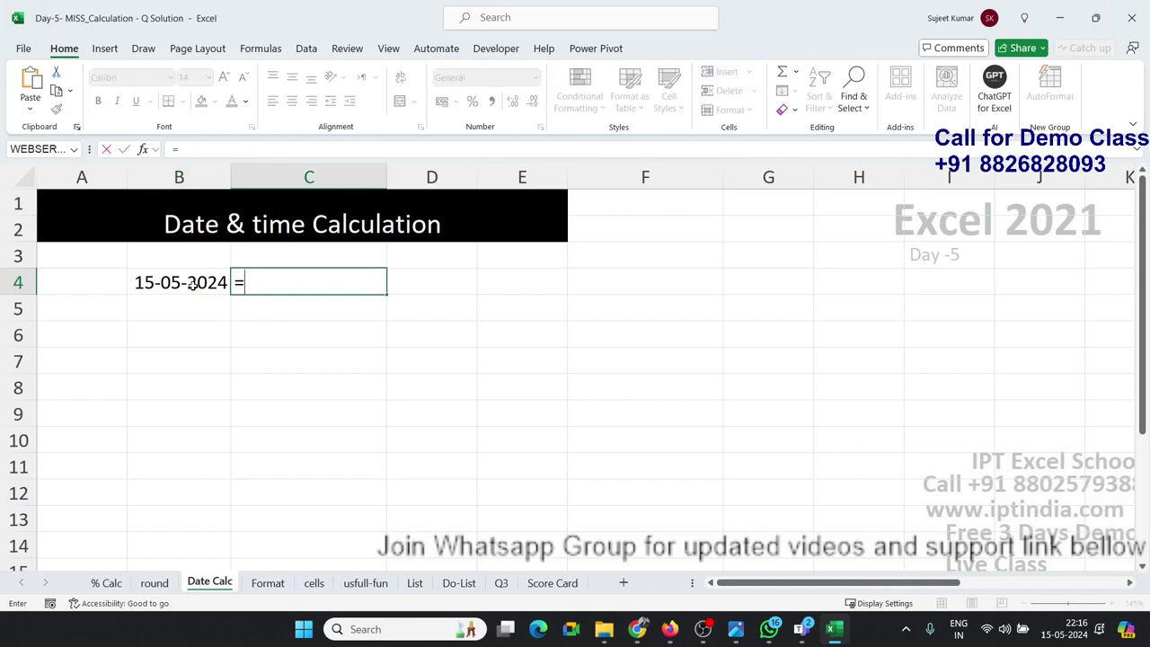
{"action": "key", "text": "Left"}
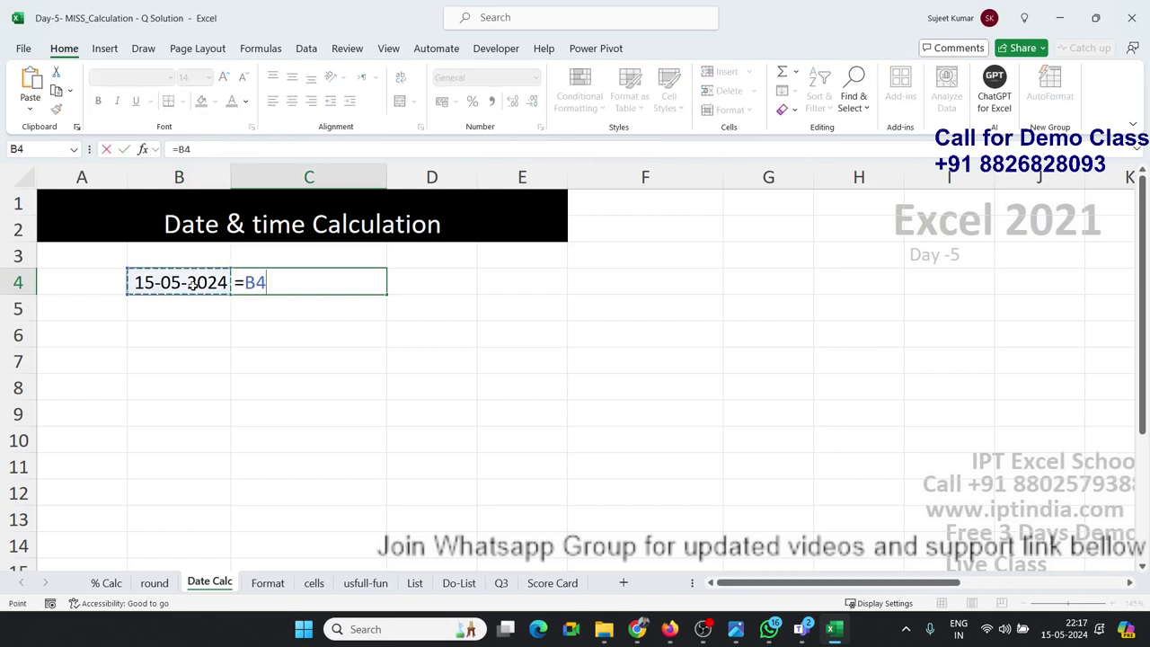
{"action": "type", "text": "+20"}
{"action": "key", "text": "Return"}
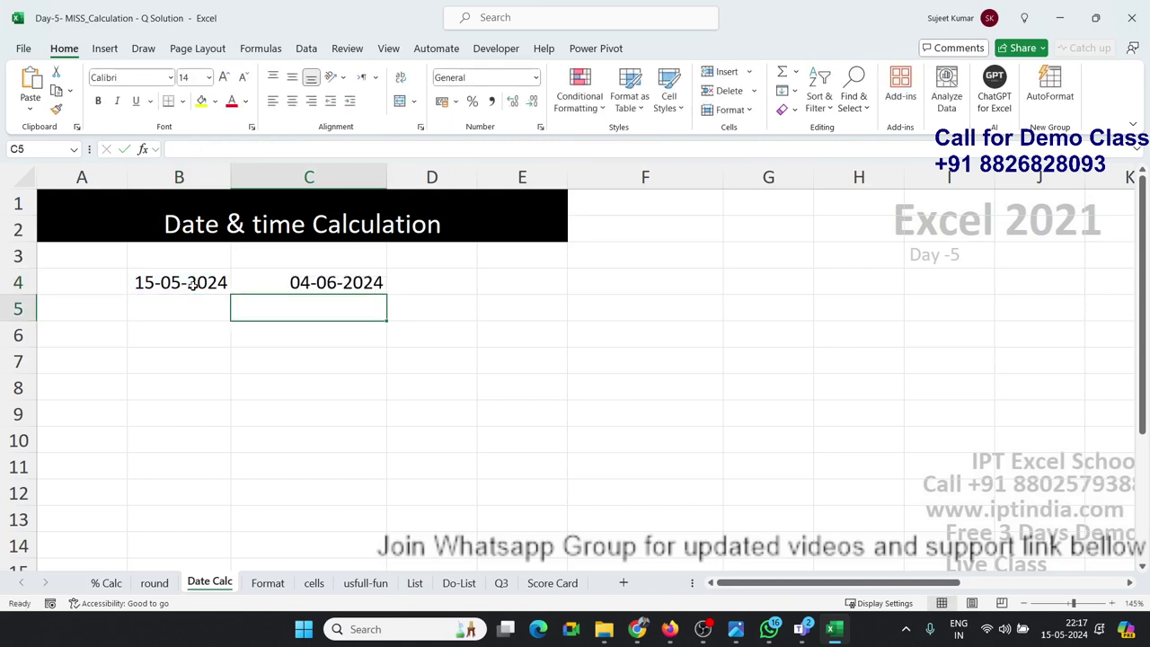
{"action": "key", "text": "Up"}
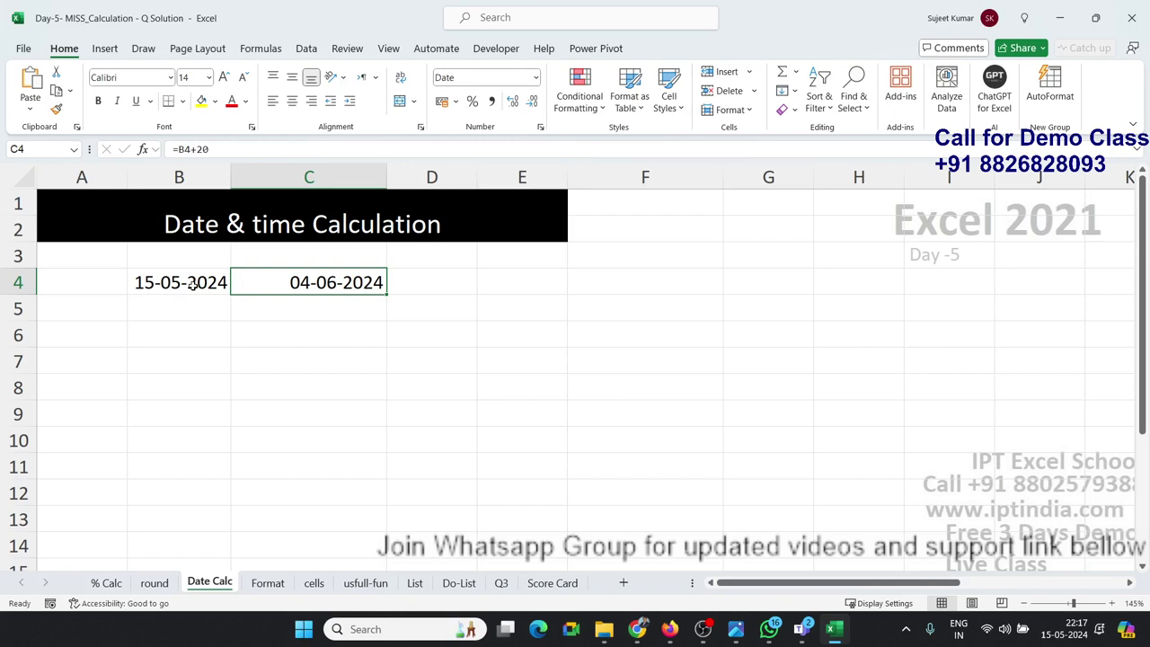
Enter =B4-20 in B5, giving 25-04-2024.
{"action": "left_click", "coordinate": [192, 285]}
{"action": "key", "text": "Down"}
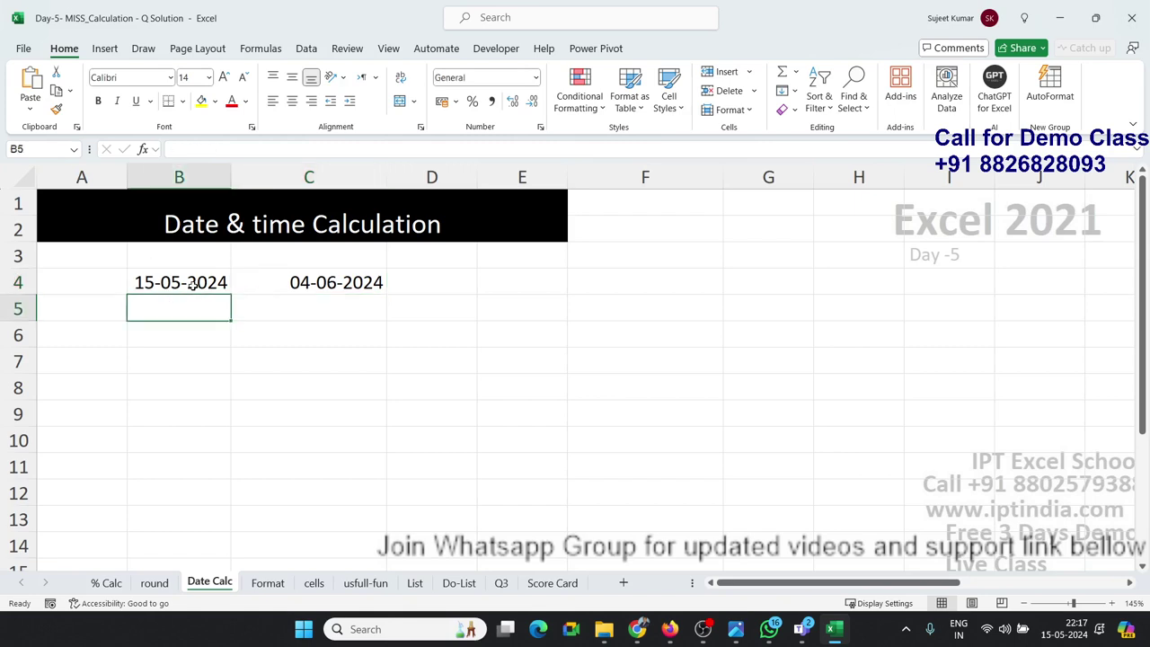
{"action": "type", "text": "="}
{"action": "left_click", "coordinate": [193, 285]}
{"action": "type", "text": "-"}
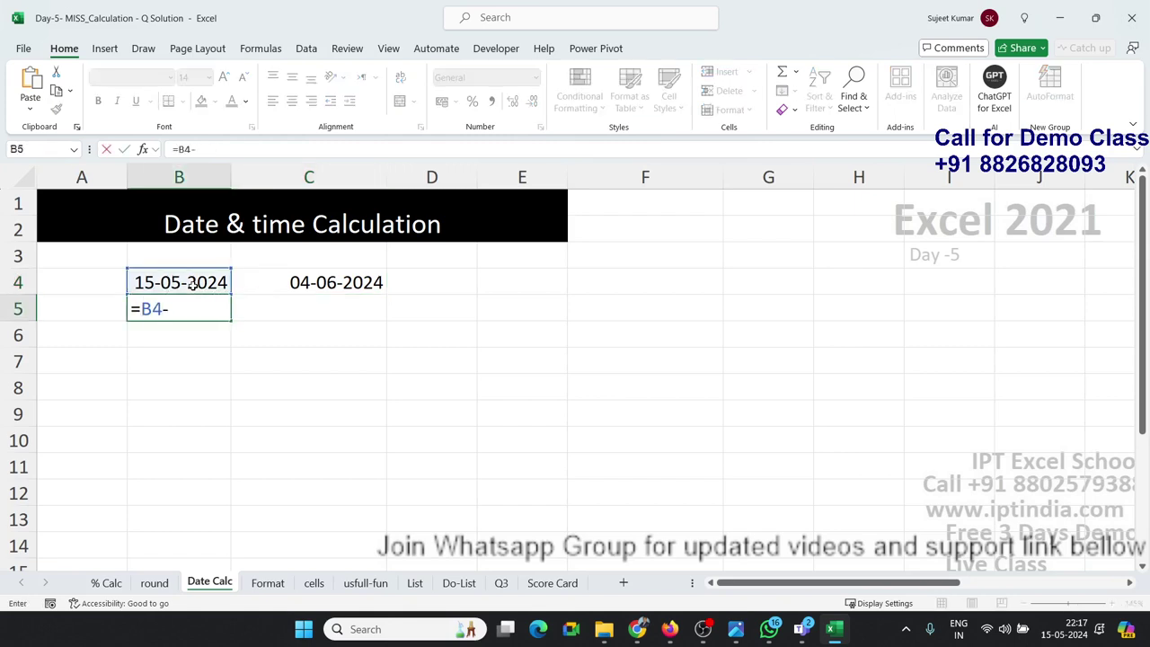
{"action": "type", "text": "20"}
{"action": "key", "text": "Return"}
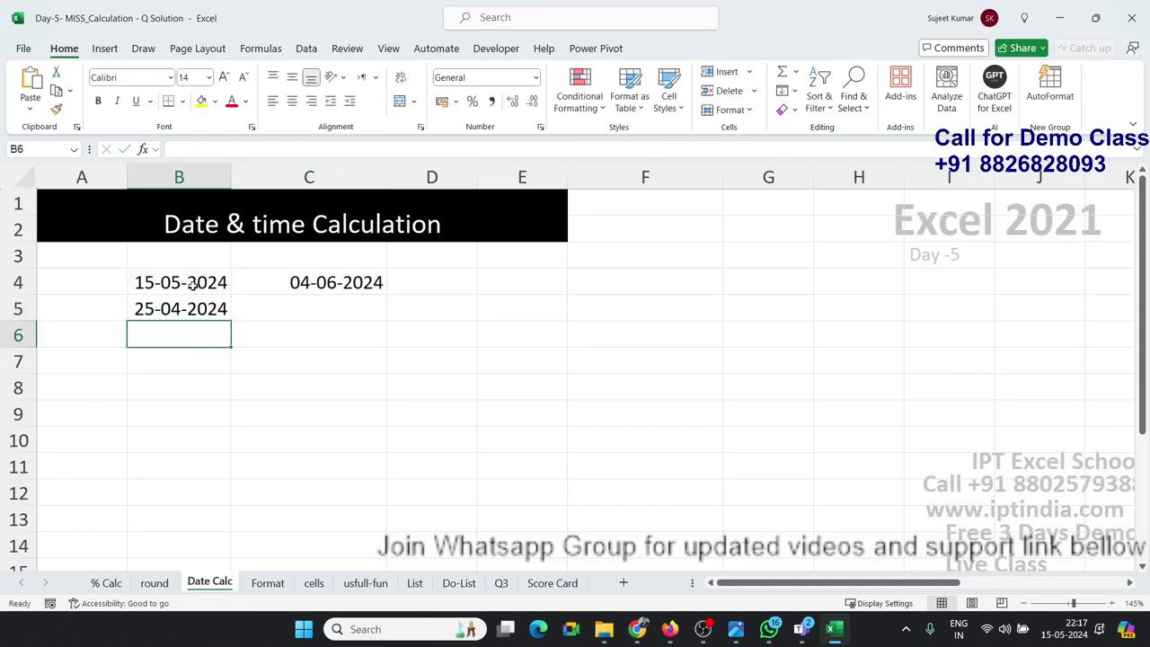
Review the formulas in C4 and B5 in edit mode without changing them.
{"action": "left_click", "coordinate": [192, 285]}
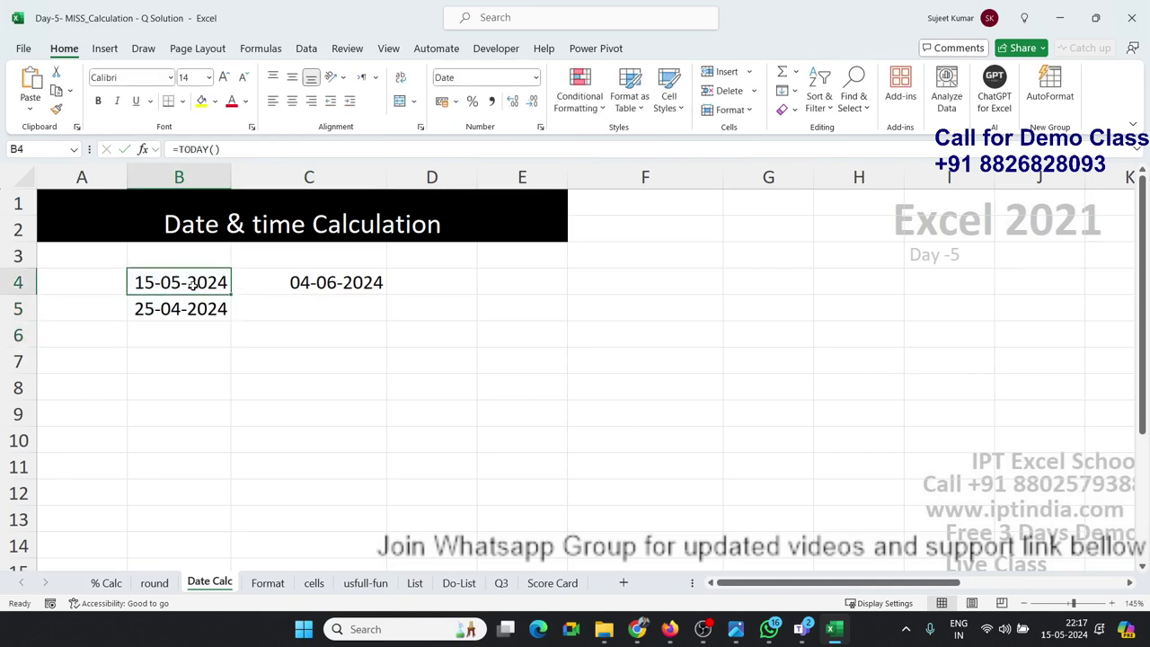
{"action": "key", "text": "Right"}
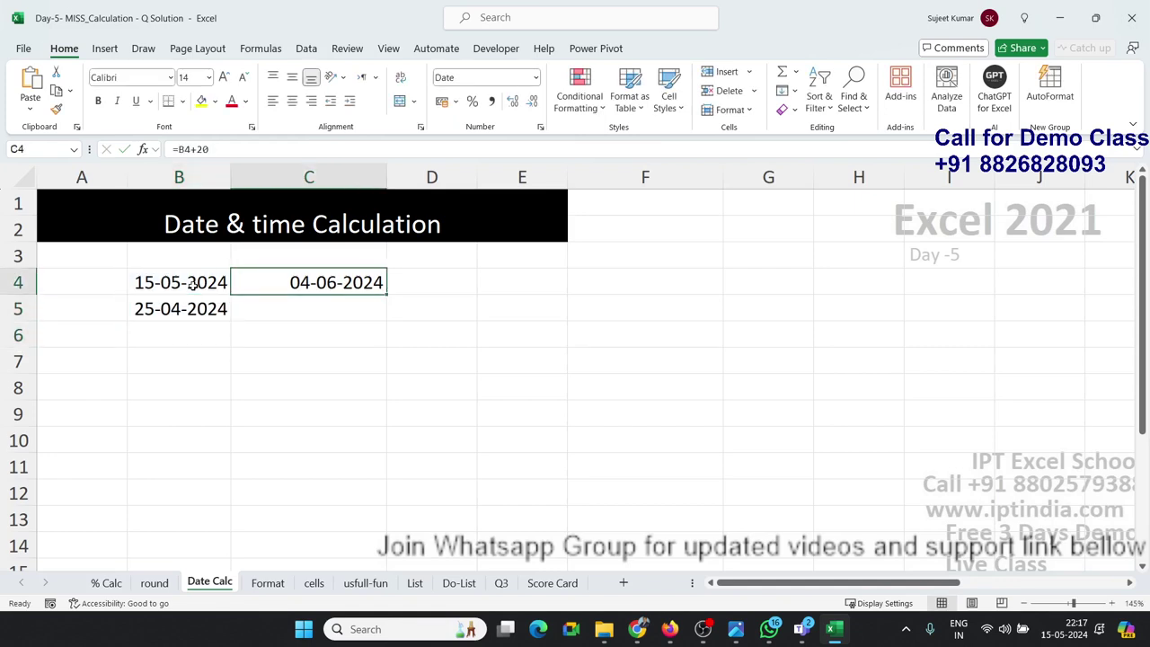
{"action": "key", "text": "F2"}
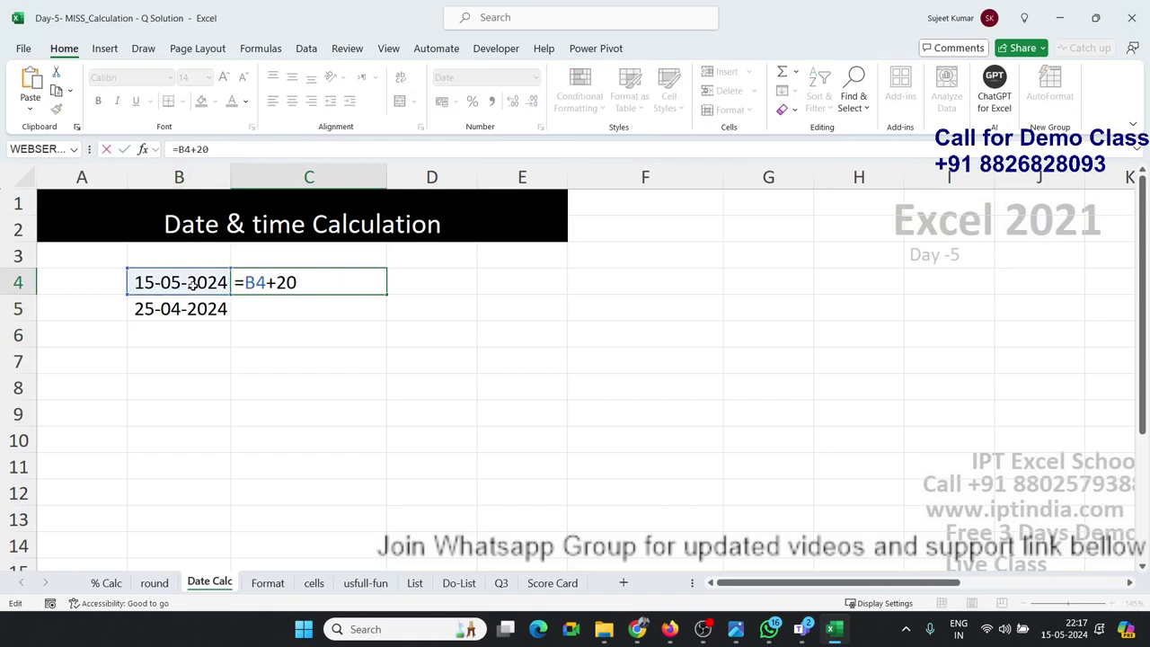
{"action": "key", "text": "ctrl+Return"}
{"action": "key", "text": "Down"}
{"action": "key", "text": "Left"}
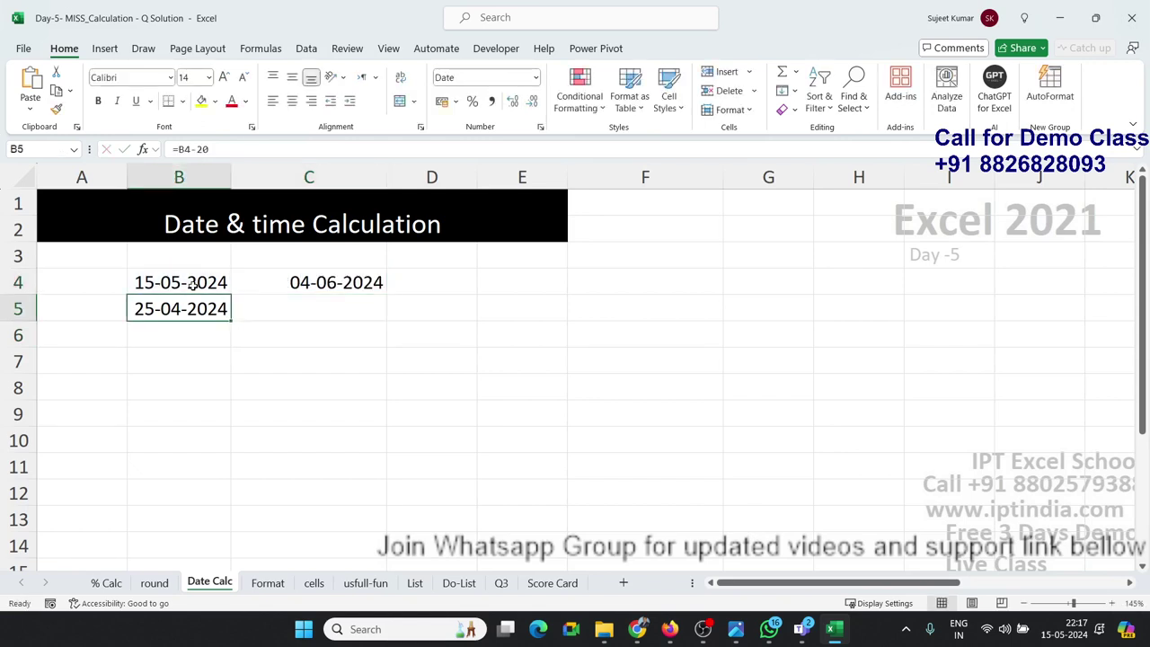
{"action": "key", "text": "F2"}
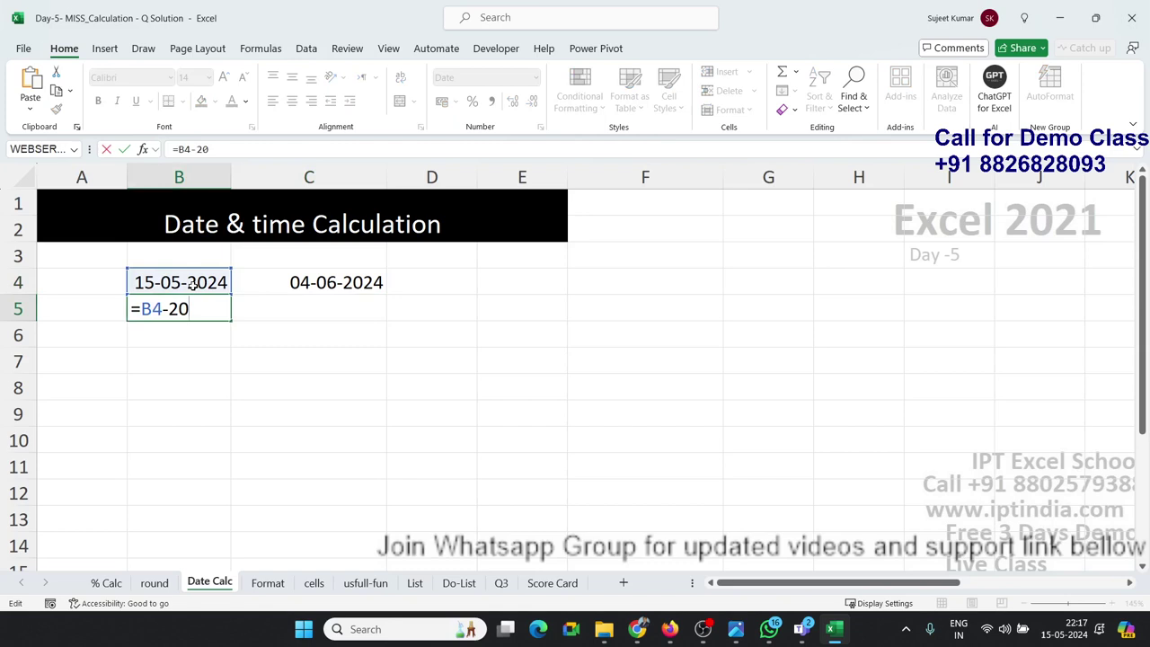
Enter 01-May as the start date in B7 and today's date, 15-05-2024, in C7.
{"action": "key", "text": "ctrl+Return"}
{"action": "key", "text": "Down"}
{"action": "key", "text": "Down"}
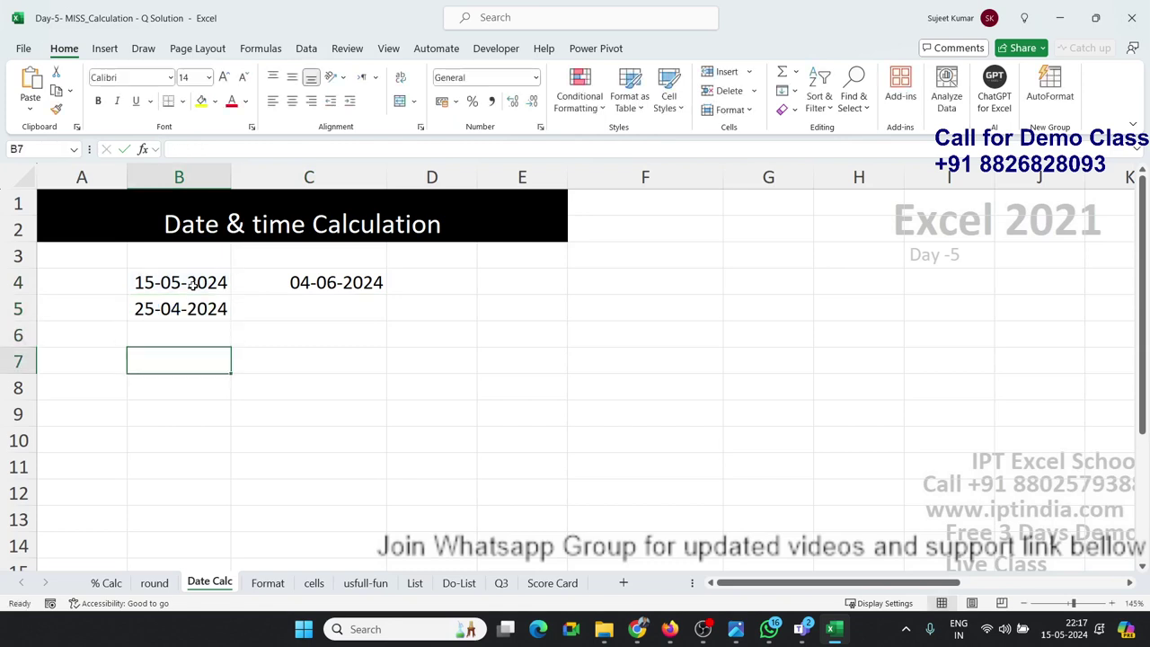
{"action": "type", "text": "1/"}
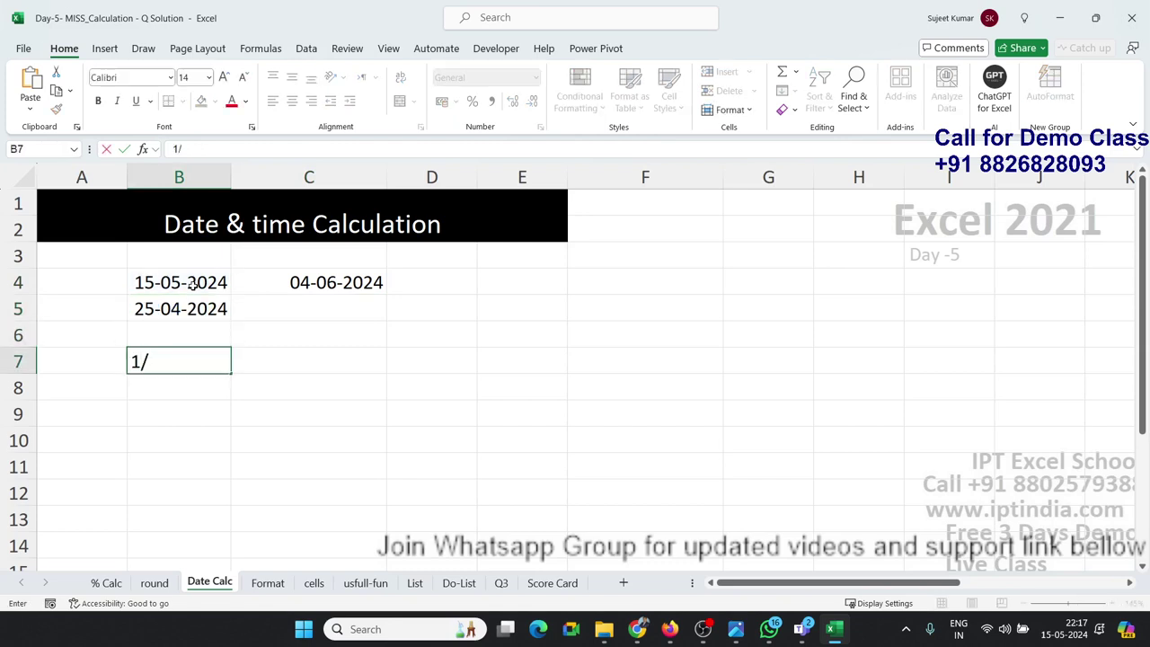
{"action": "type", "text": "5/"}
{"action": "key", "text": "BackSpace"}
{"action": "key", "text": "Tab"}
{"action": "key", "text": "ctrl+semicolon"}
{"action": "key", "text": "Tab"}
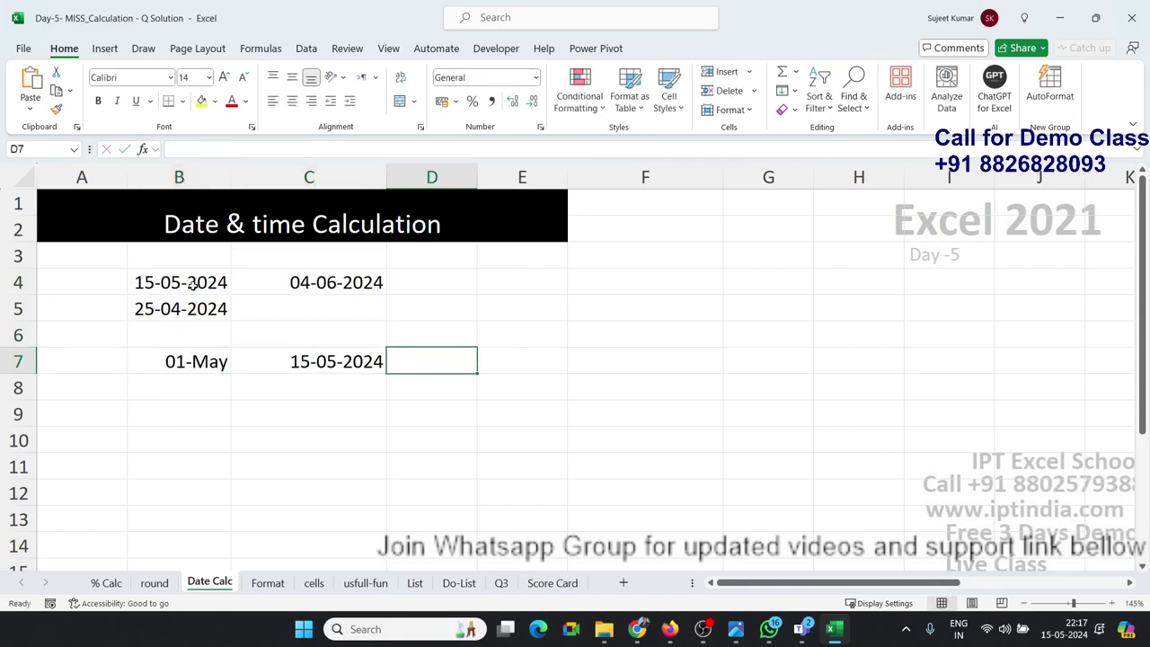
Enter =C7-B7 in D7 to get the 14-day difference.
{"action": "type", "text": "="}
{"action": "key", "text": "Left"}
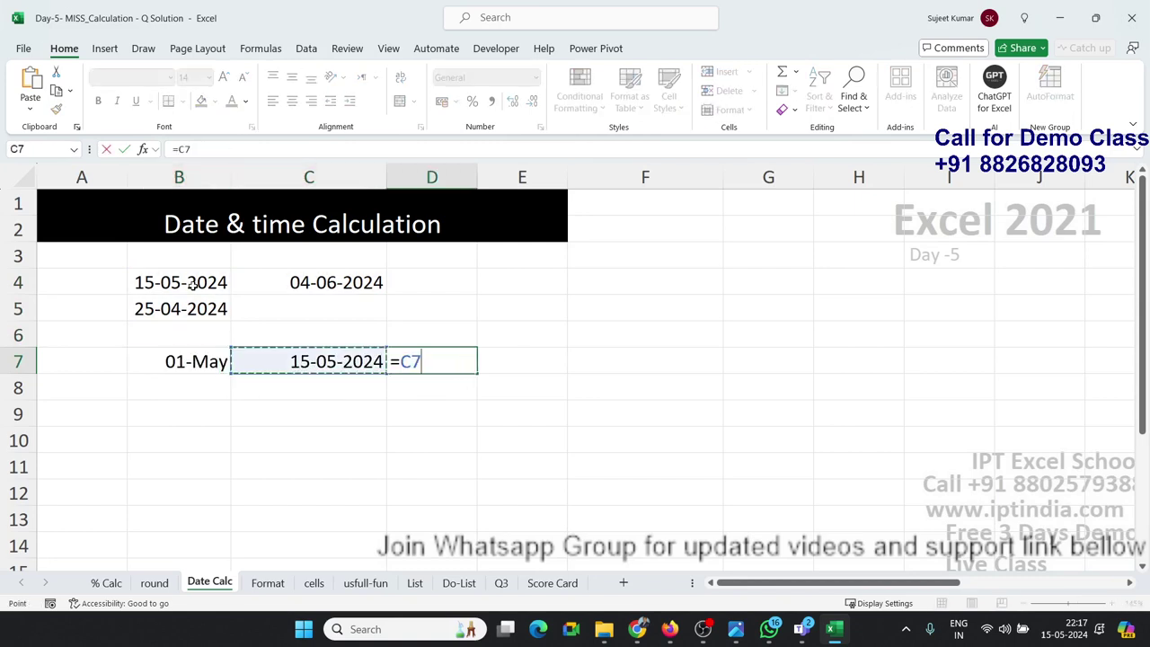
{"action": "type", "text": "-"}
{"action": "key", "text": "Left"}
{"action": "key", "text": "Left"}
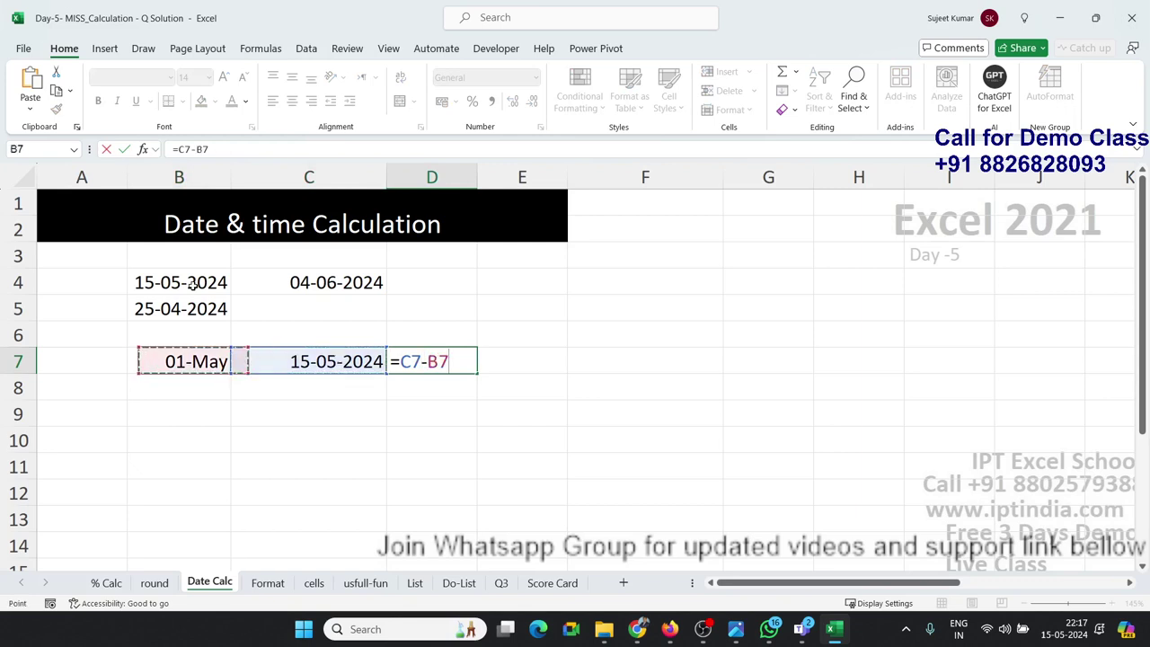
{"action": "key", "text": "Return"}
{"action": "key", "text": "Up"}
Enter =DAYS(C7,B7) in E7, also returning 14.
{"action": "key", "text": "Right"}
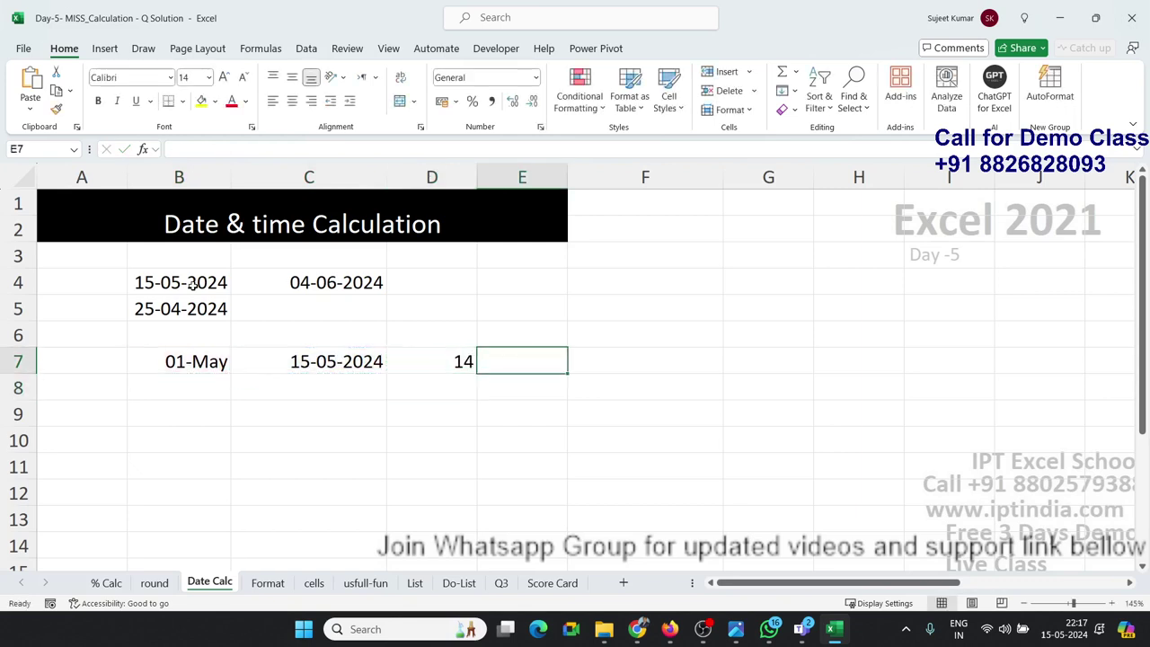
{"action": "type", "text": "=day"}
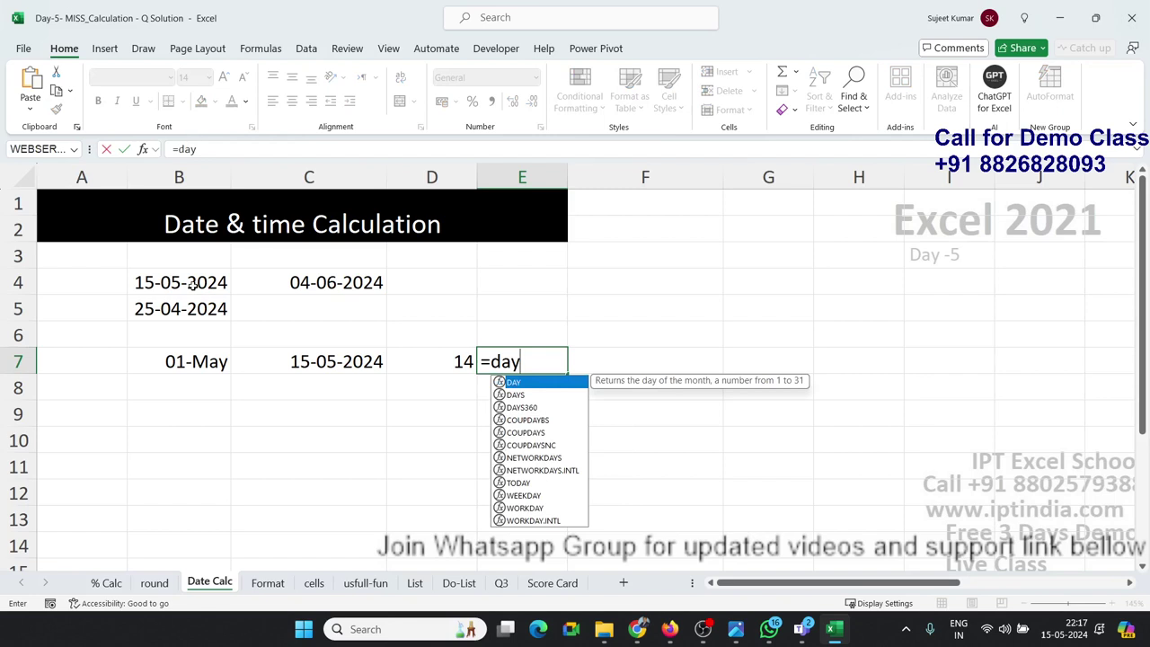
{"action": "key", "text": "Down"}
{"action": "key", "text": "Tab"}
{"action": "key", "text": "Left"}
{"action": "key", "text": "Left"}
{"action": "key", "text": "Left"}
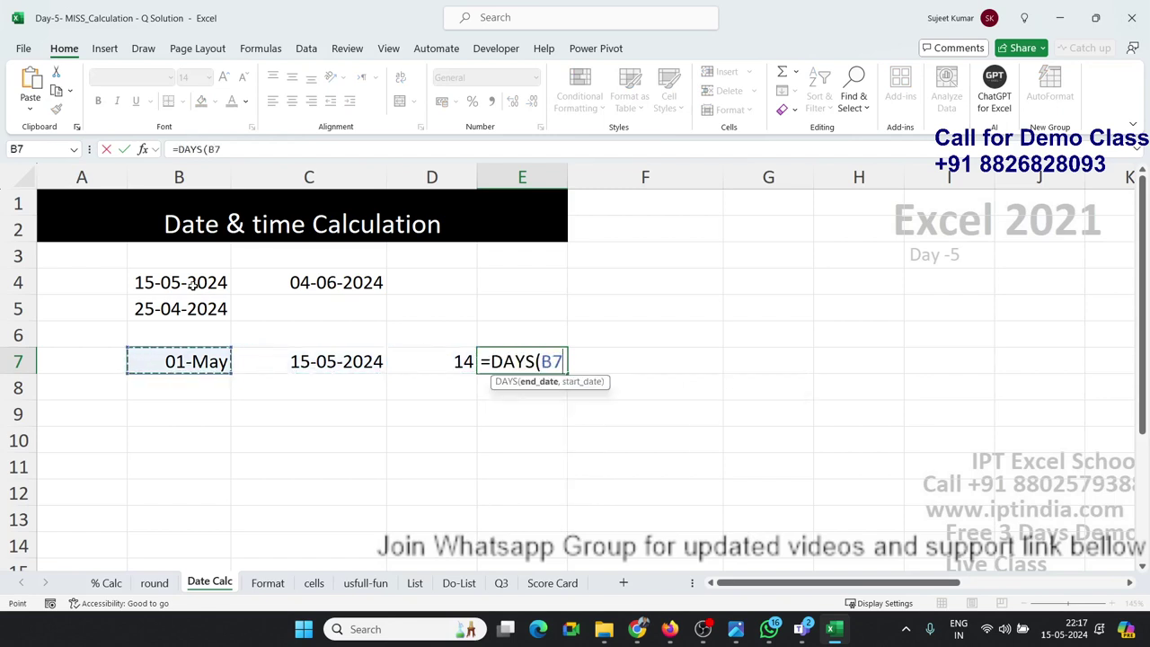
{"action": "key", "text": "Right"}
{"action": "type", "text": ","}
{"action": "key", "text": "Left"}
{"action": "key", "text": "Left"}
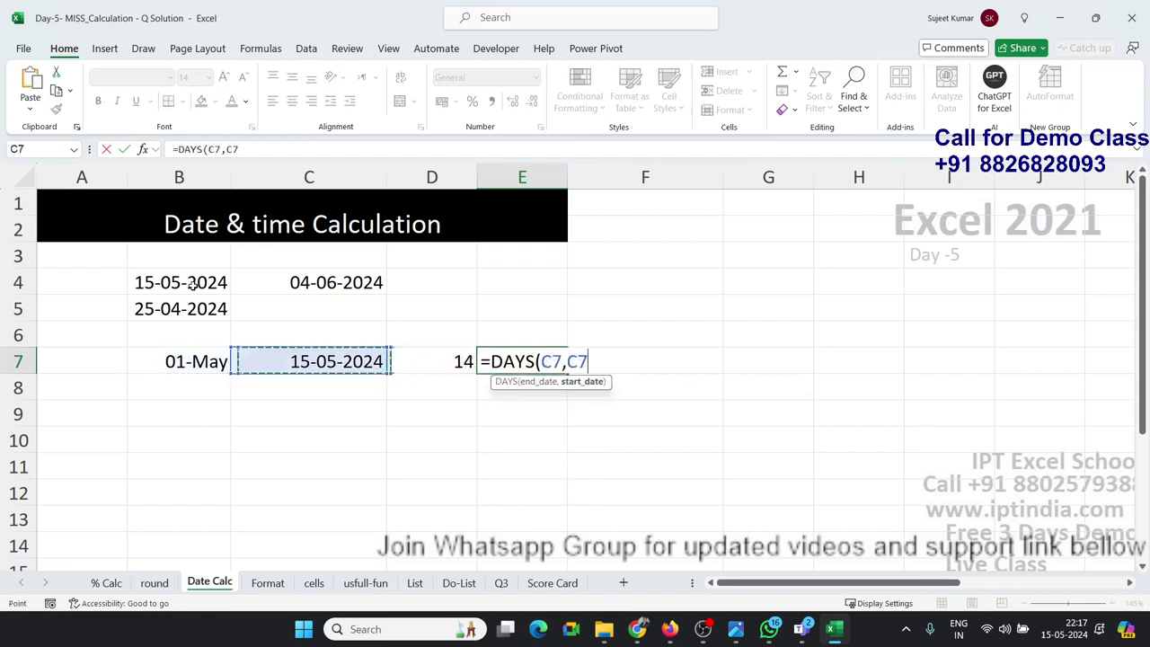
{"action": "key", "text": "Left"}
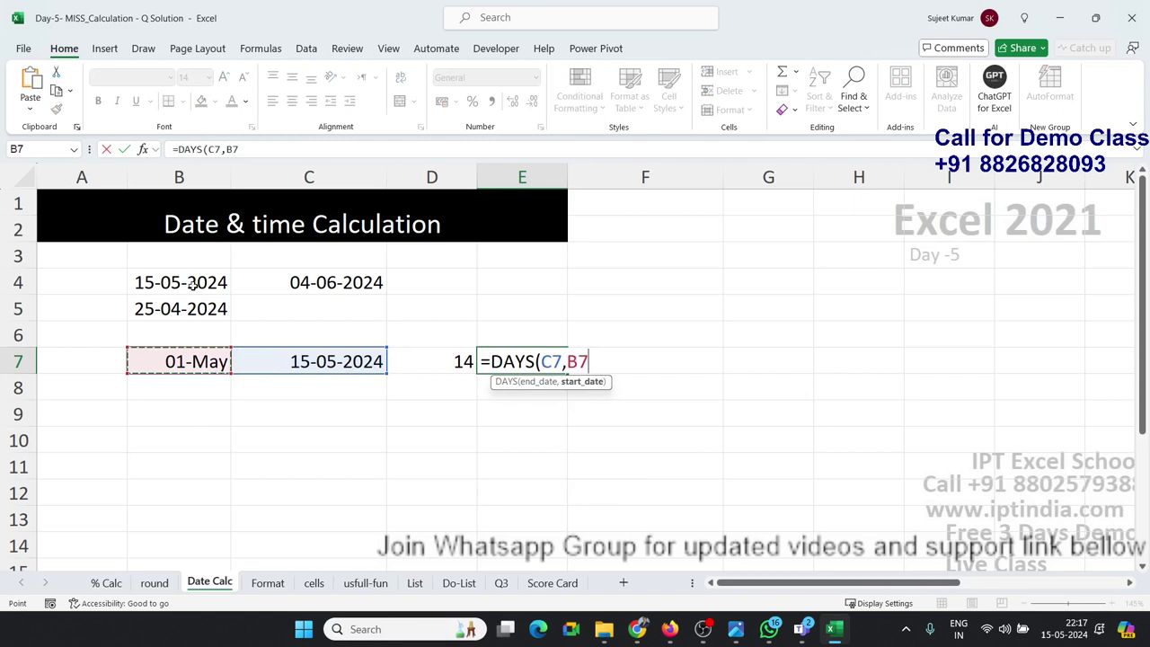
{"action": "key", "text": "Return"}
Review the row 7 results and D7's formula references, then move to B10.
{"action": "key", "text": "Up"}
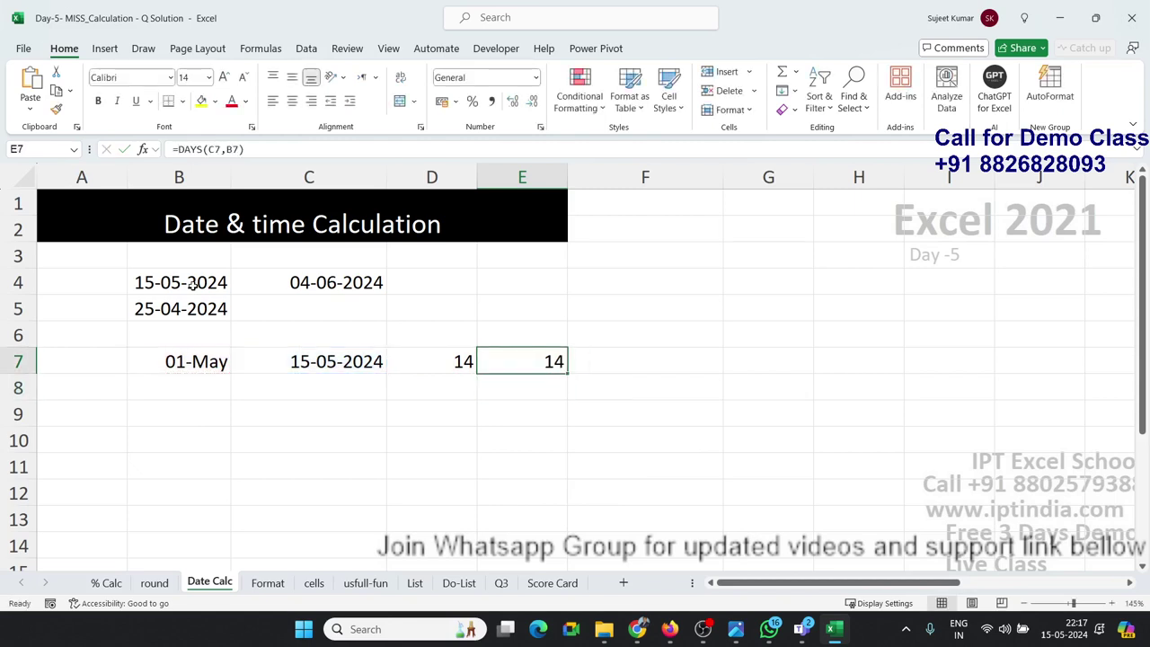
{"action": "key", "text": "Left"}
{"action": "key", "text": "Left"}
{"action": "key", "text": "Left"}
{"action": "key", "text": "Up"}
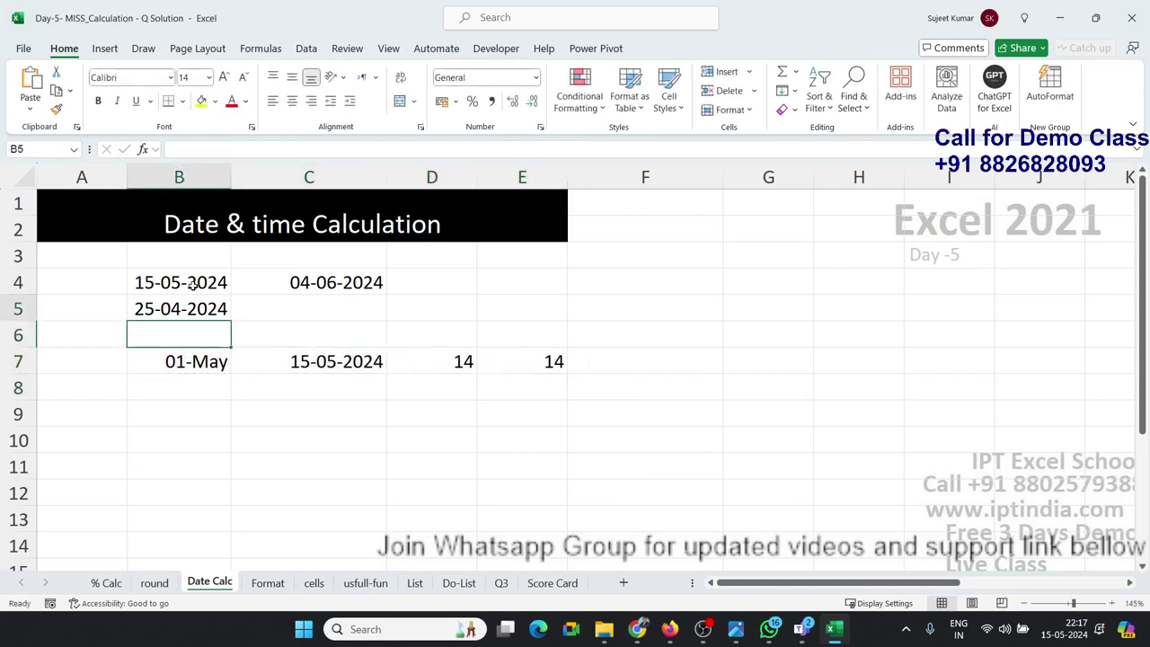
{"action": "key", "text": "Up"}
{"action": "key", "text": "Up"}
{"action": "key", "text": "Right"}
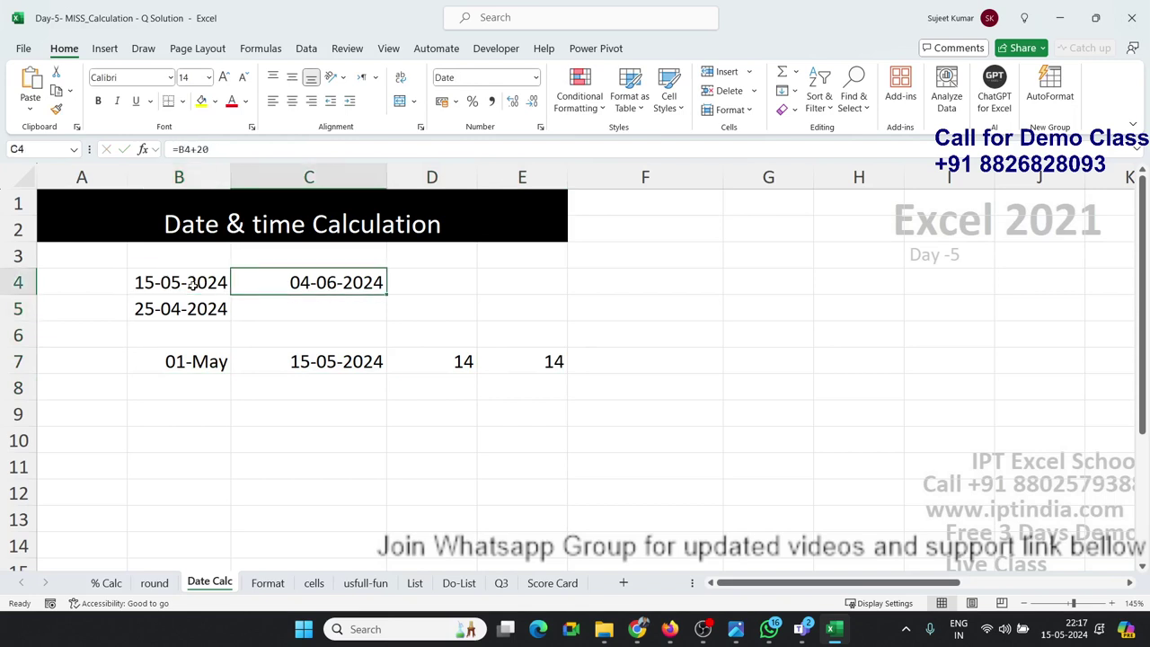
{"action": "key", "text": "Down"}
{"action": "key", "text": "Down"}
{"action": "key", "text": "Down"}
{"action": "key", "text": "Left"}
{"action": "key", "text": "Right"}
{"action": "key", "text": "Right"}
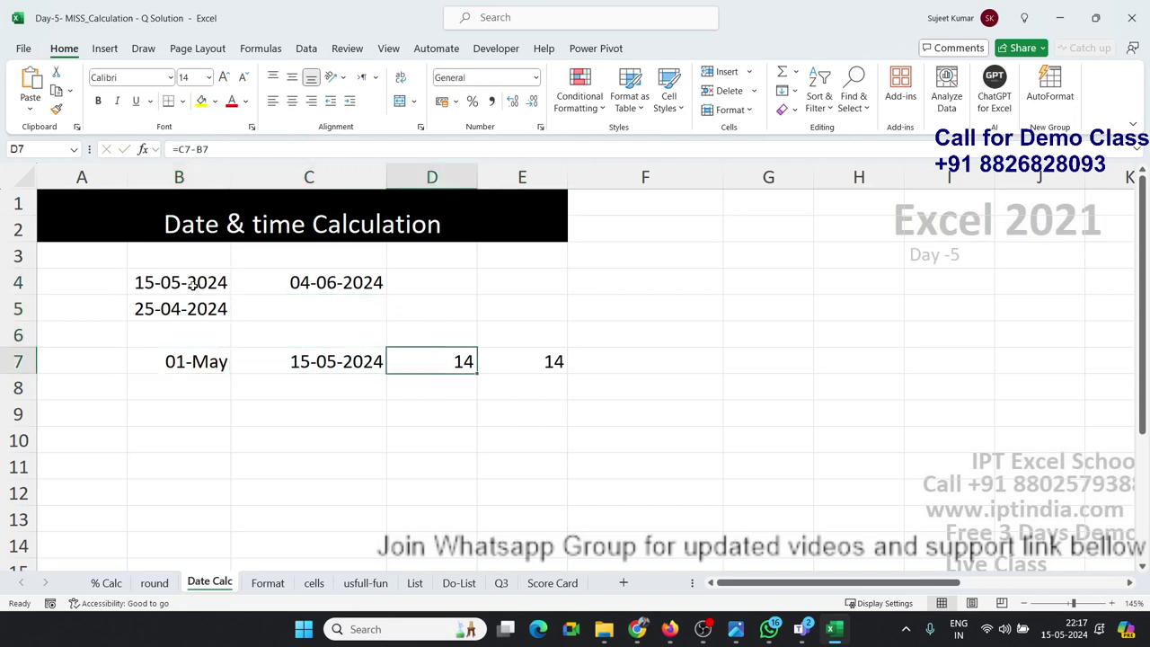
{"action": "key", "text": "F2"}
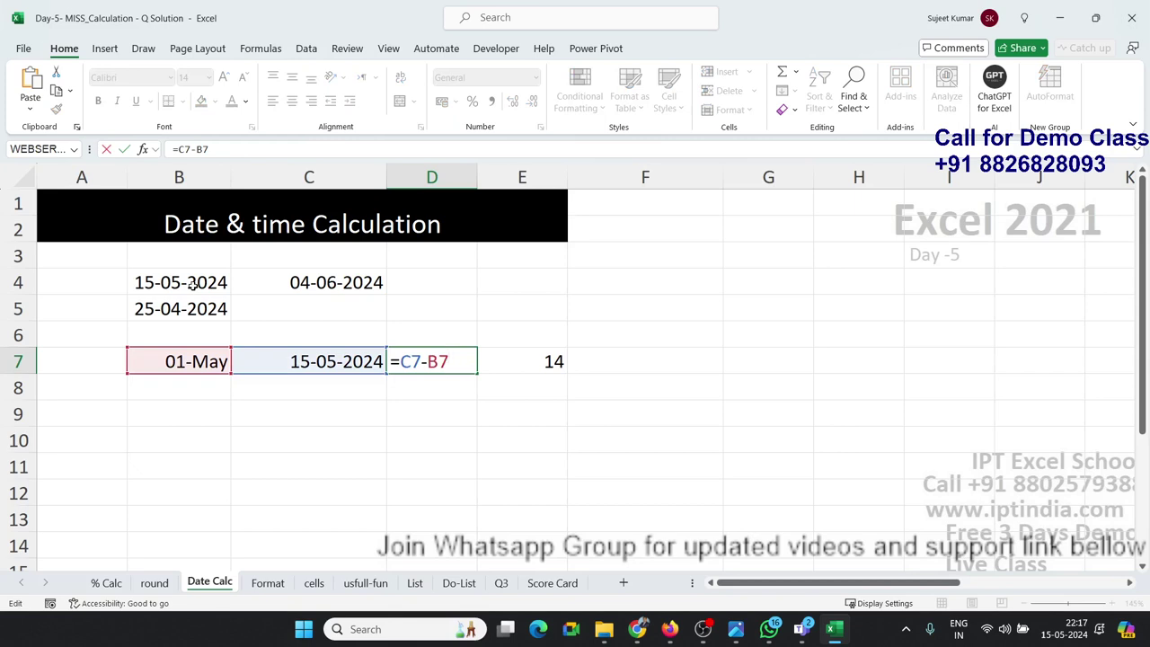
{"action": "key", "text": "Return"}
{"action": "key", "text": "Down"}
{"action": "key", "text": "Down"}
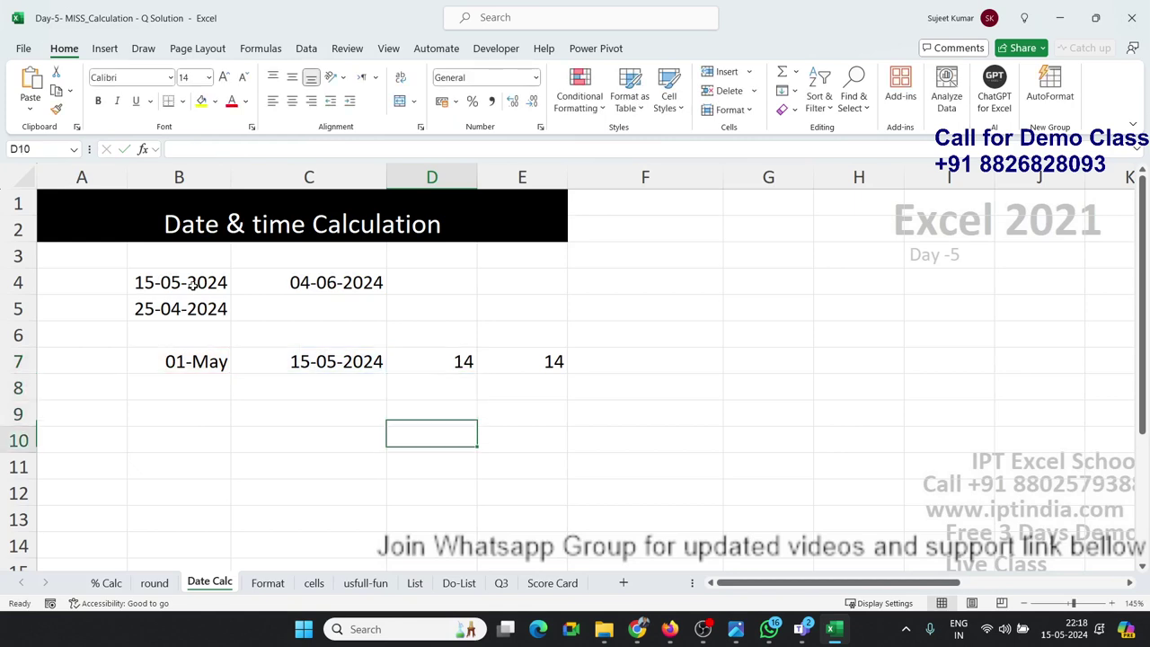
{"action": "key", "text": "Left"}
{"action": "key", "text": "Left"}
{"action": "key", "text": "Left"}
{"action": "key", "text": "Right"}
{"action": "type", "text": "="}
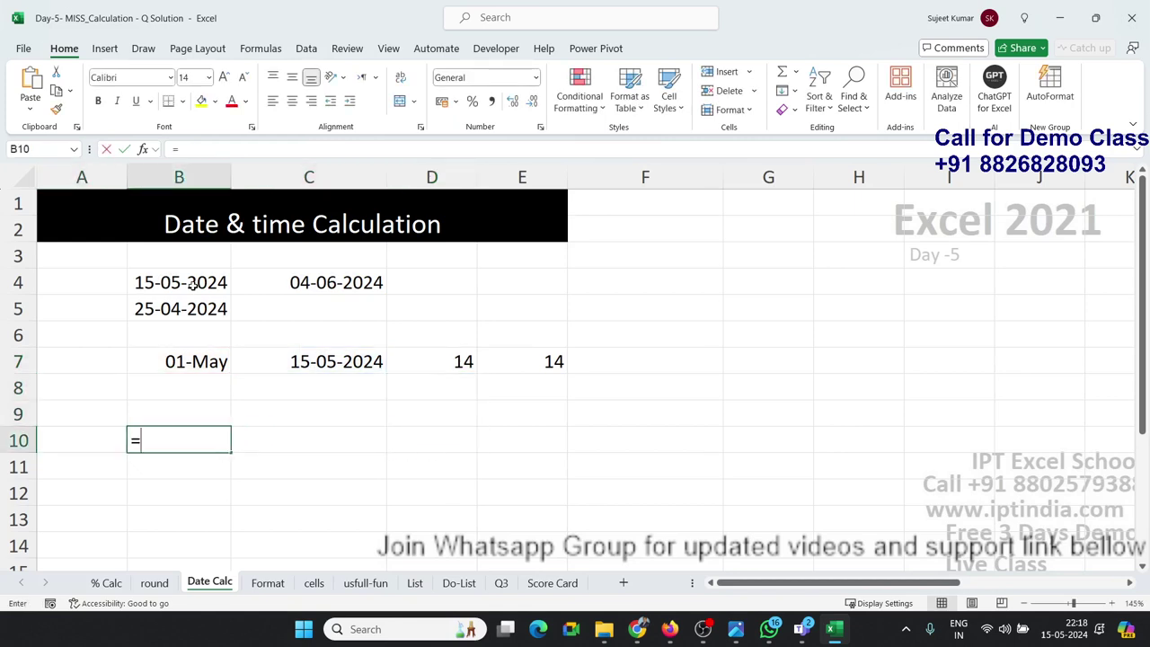
{"action": "type", "text": "now"}
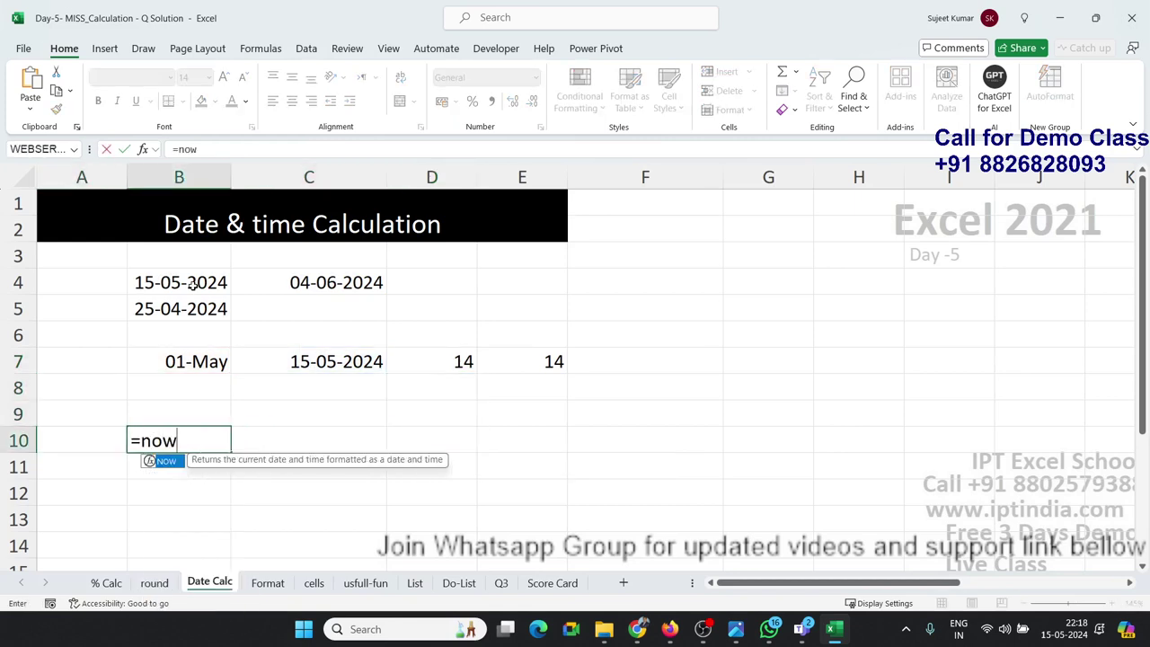
{"action": "key", "text": "Tab"}
{"action": "key", "text": "Return"}
{"action": "key", "text": "Up"}
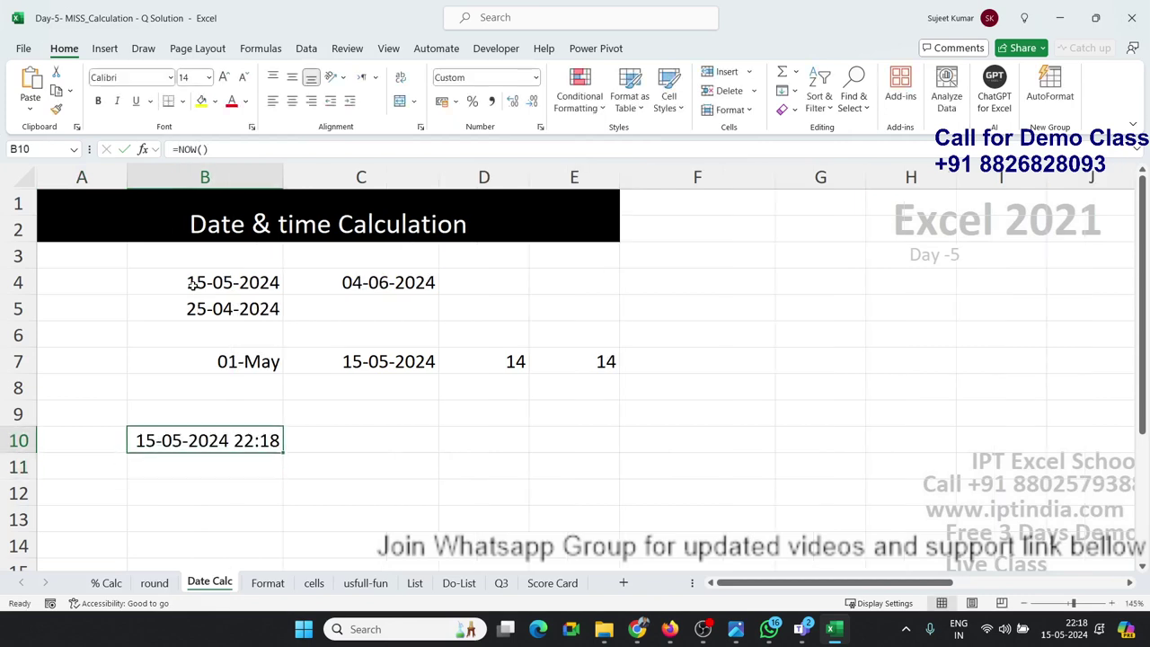
Enter 10:18 PM as the end time in C12.
{"action": "key", "text": "Right"}
{"action": "key", "text": "Right"}
{"action": "key", "text": "Down"}
{"action": "key", "text": "Down"}
{"action": "key", "text": "Left"}
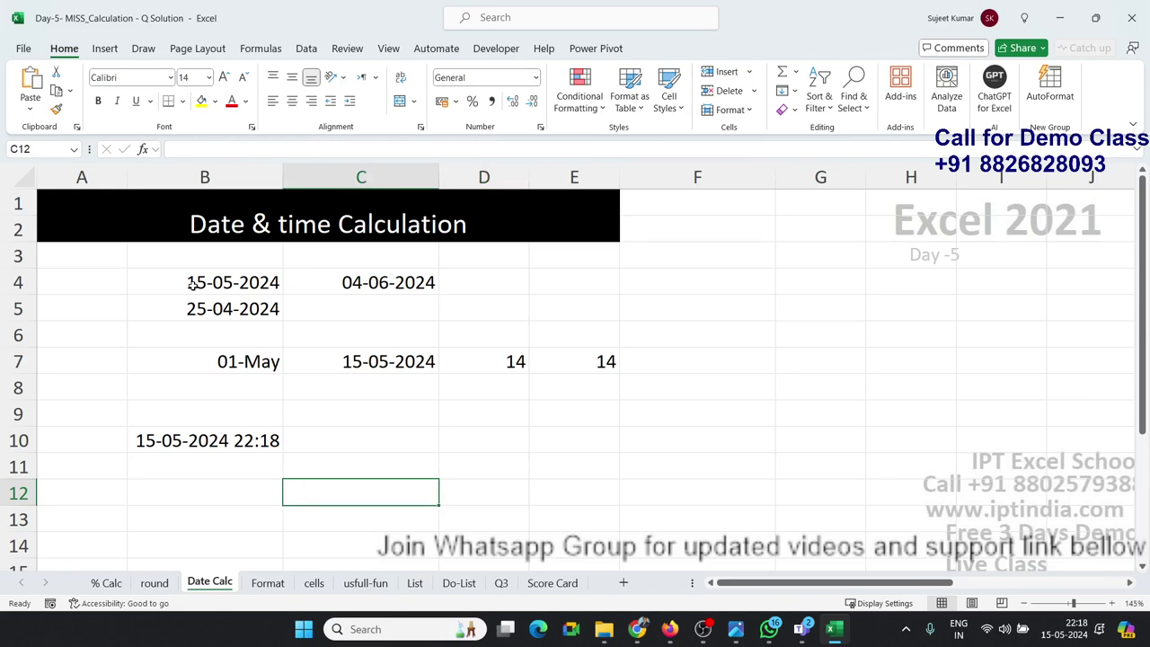
{"action": "type", "text": "10:18 "}
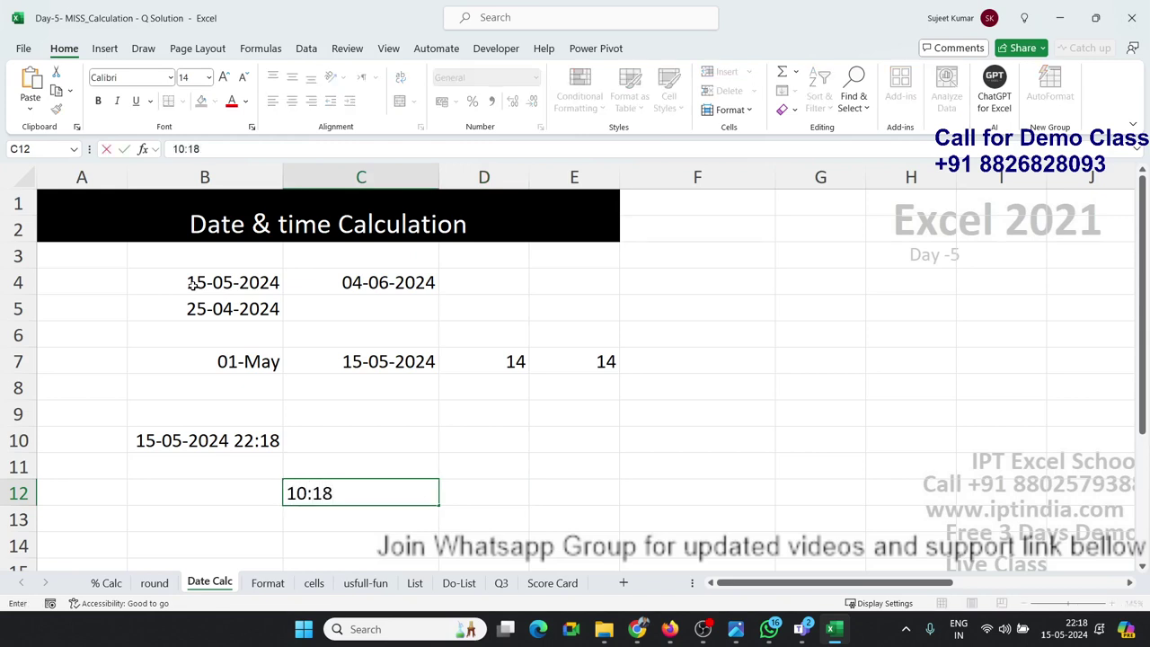
{"action": "type", "text": "PM"}
{"action": "key", "text": "Return"}
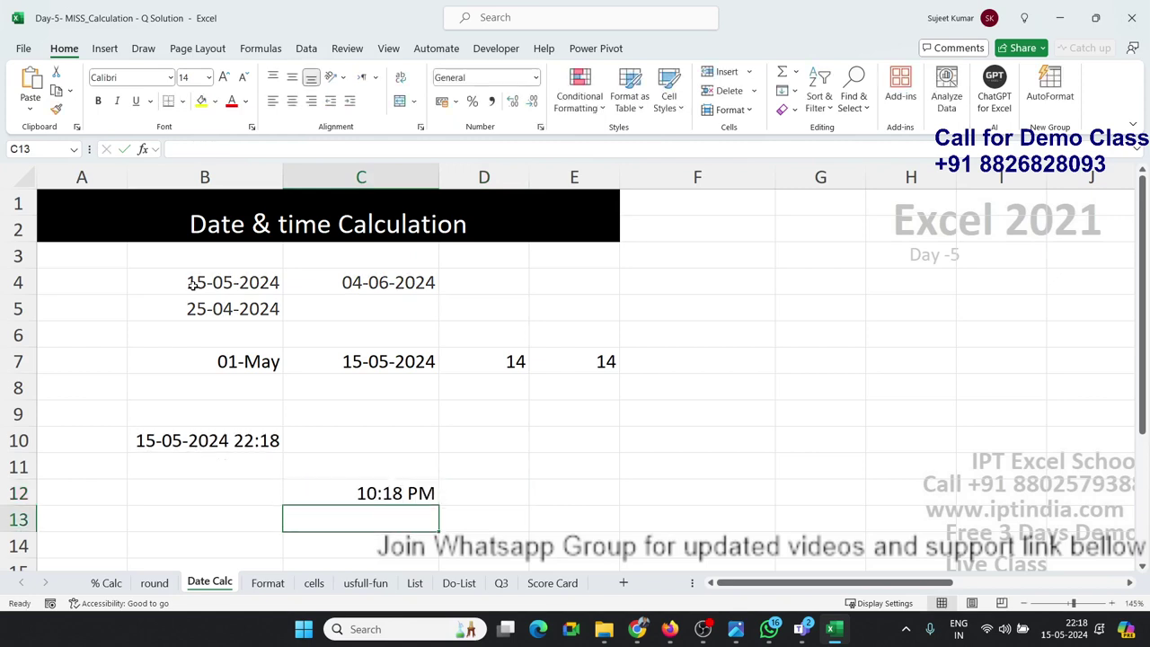
Enter 9:00 as the start time in B12.
{"action": "key", "text": "Up"}
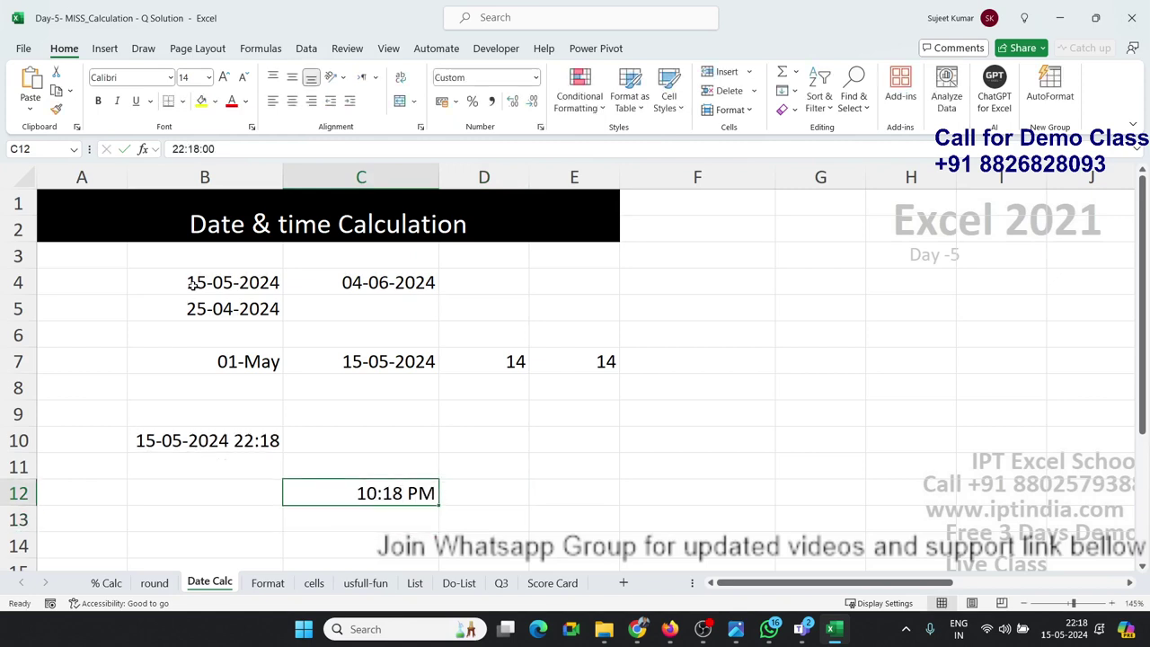
{"action": "key", "text": "Right"}
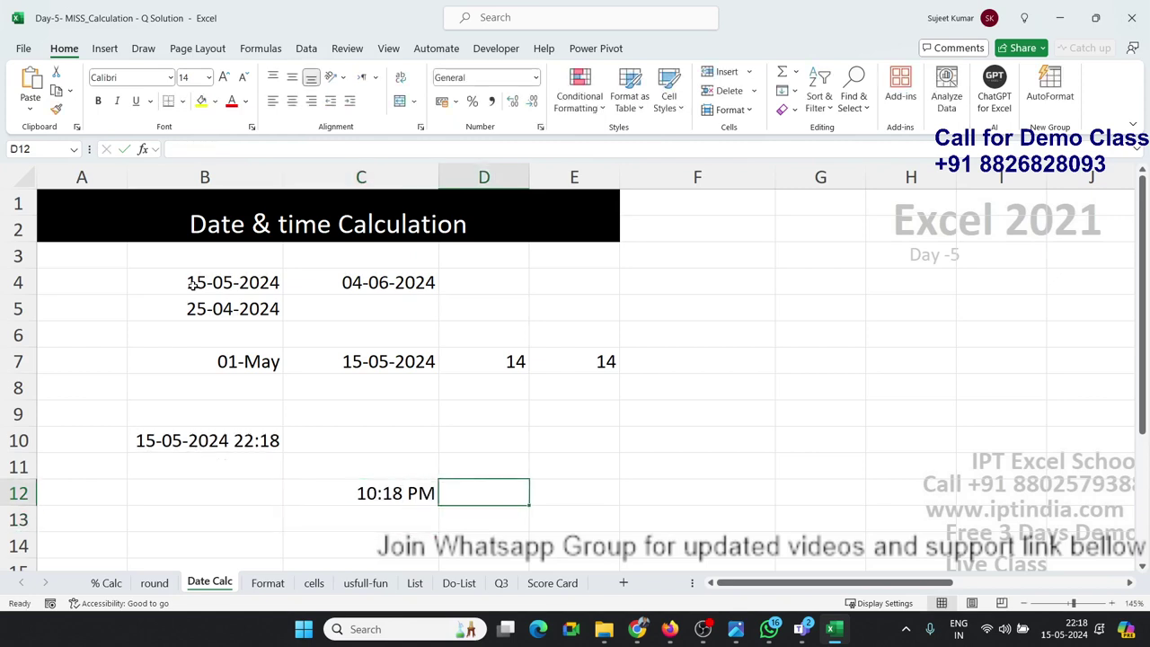
{"action": "key", "text": "Left"}
{"action": "key", "text": "Left"}
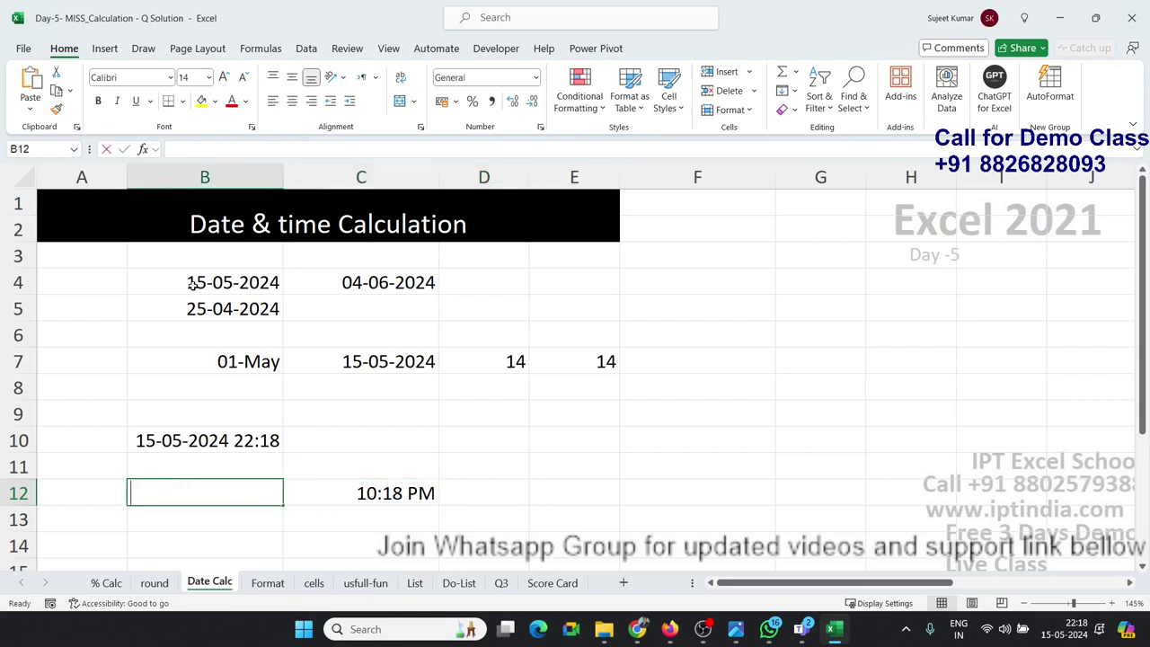
{"action": "type", "text": "9:00"}
{"action": "key", "text": "Right"}
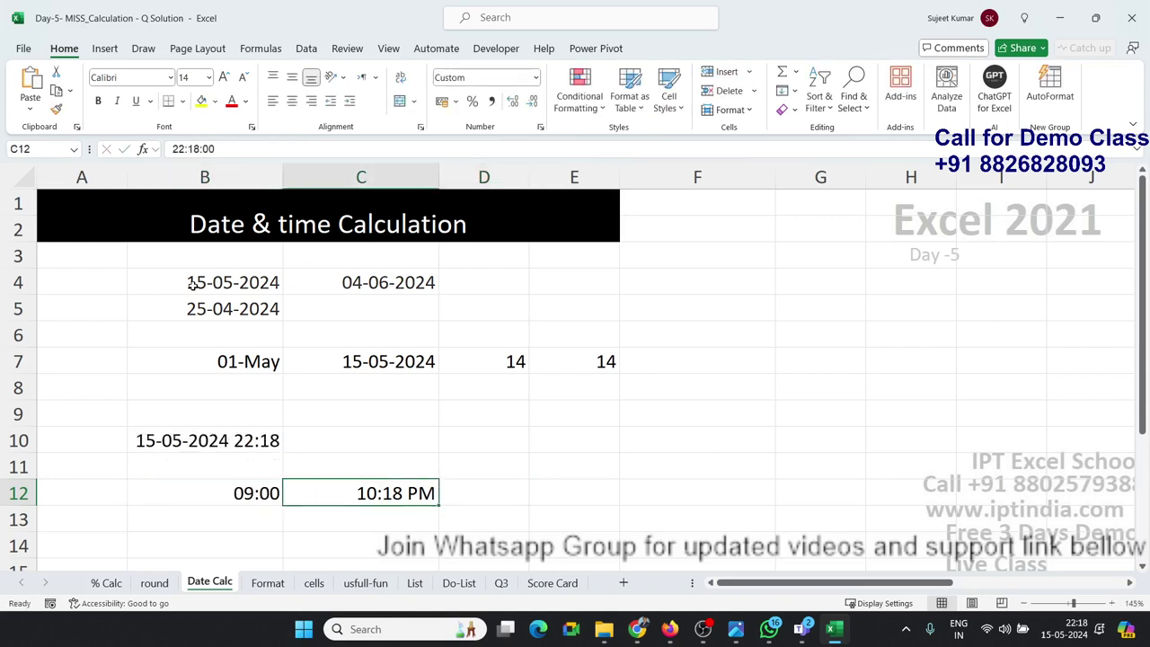
{"action": "key", "text": "Right"}
Enter =C12-B12 in D12.
{"action": "type", "text": "="}
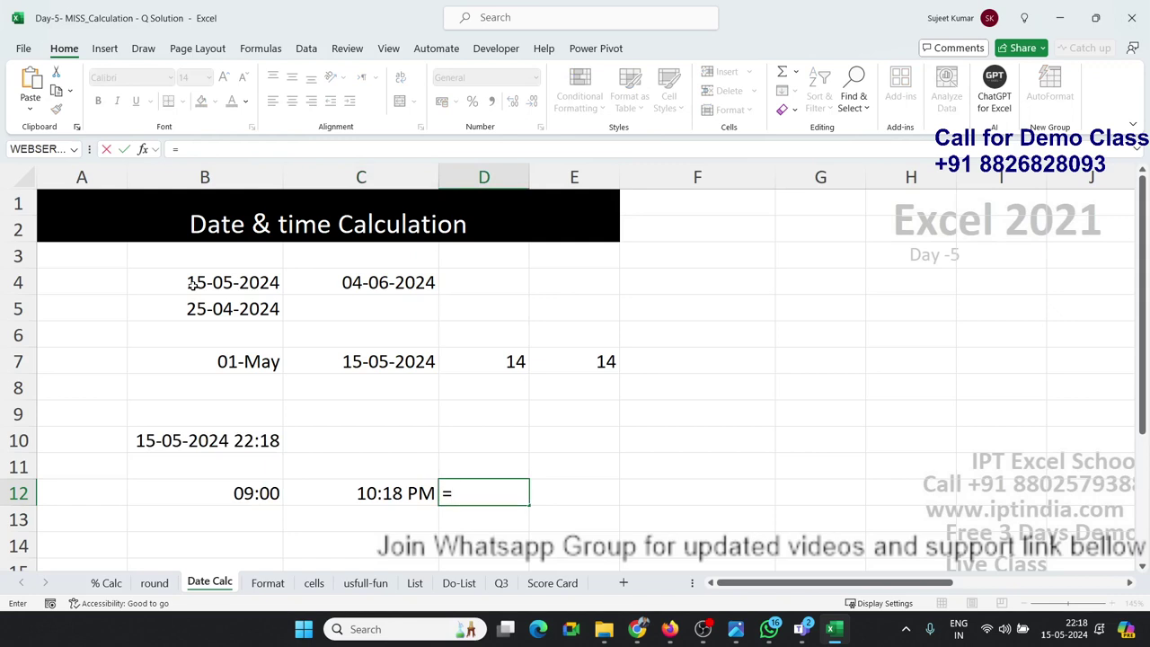
{"action": "key", "text": "Left"}
{"action": "type", "text": "-"}
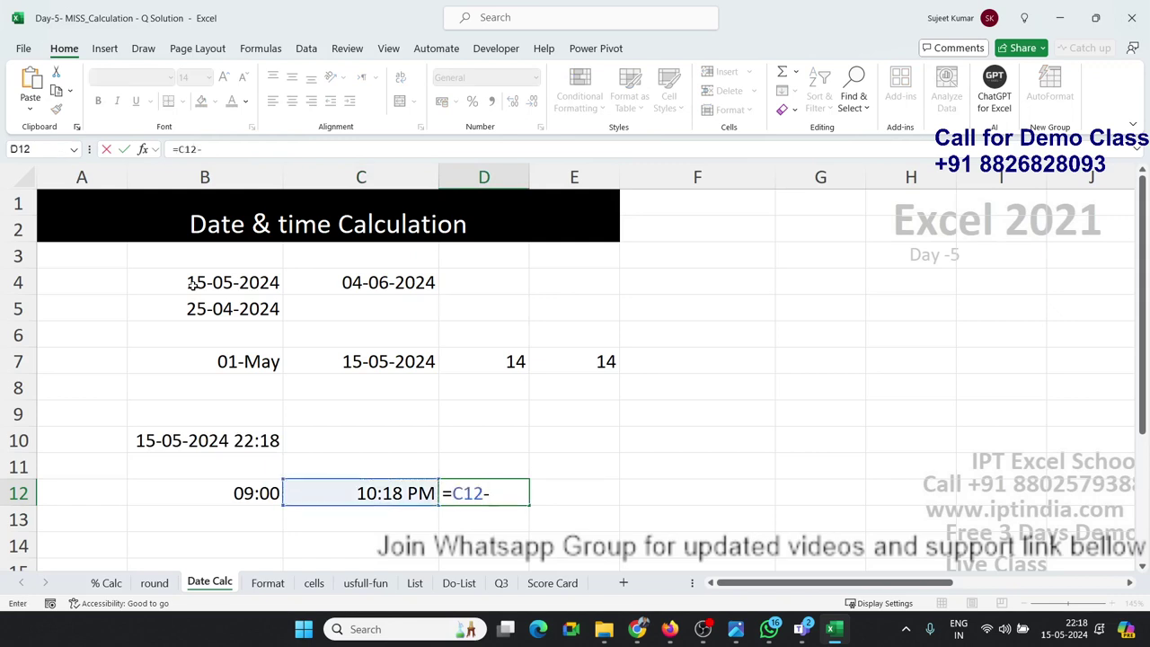
{"action": "key", "text": "Left"}
{"action": "key", "text": "Left"}
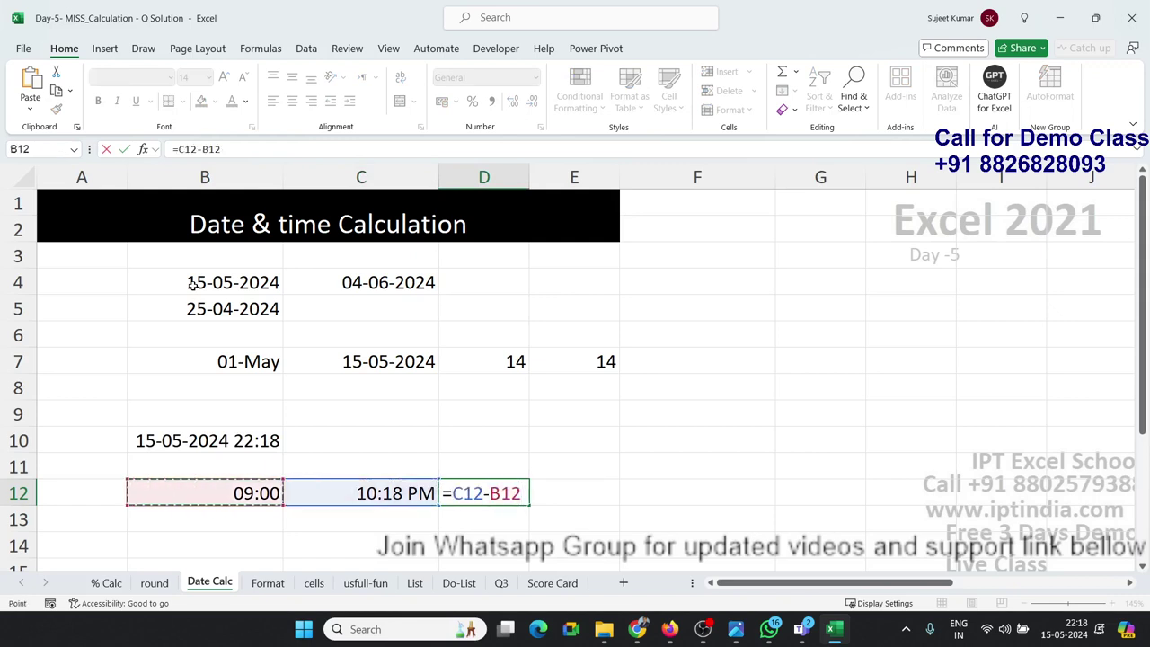
{"action": "key", "text": "ctrl+Return"}
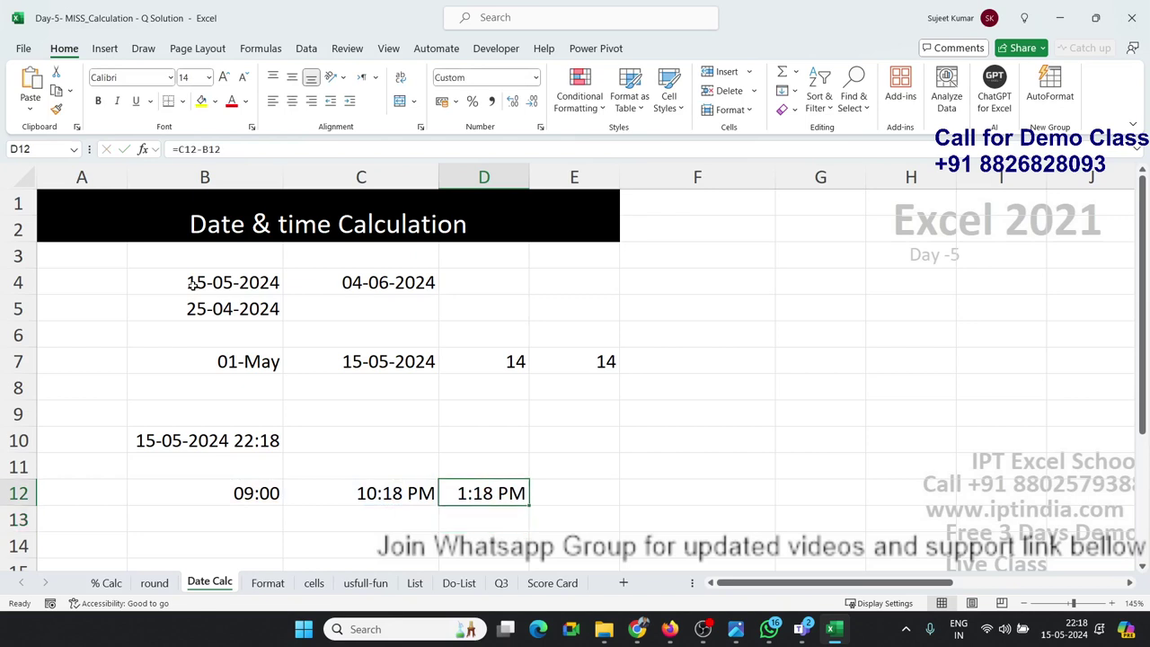
Format D12 with the 13:30:55 Time format so it reads 13:18:00.
{"action": "left_click", "coordinate": [540, 128]}
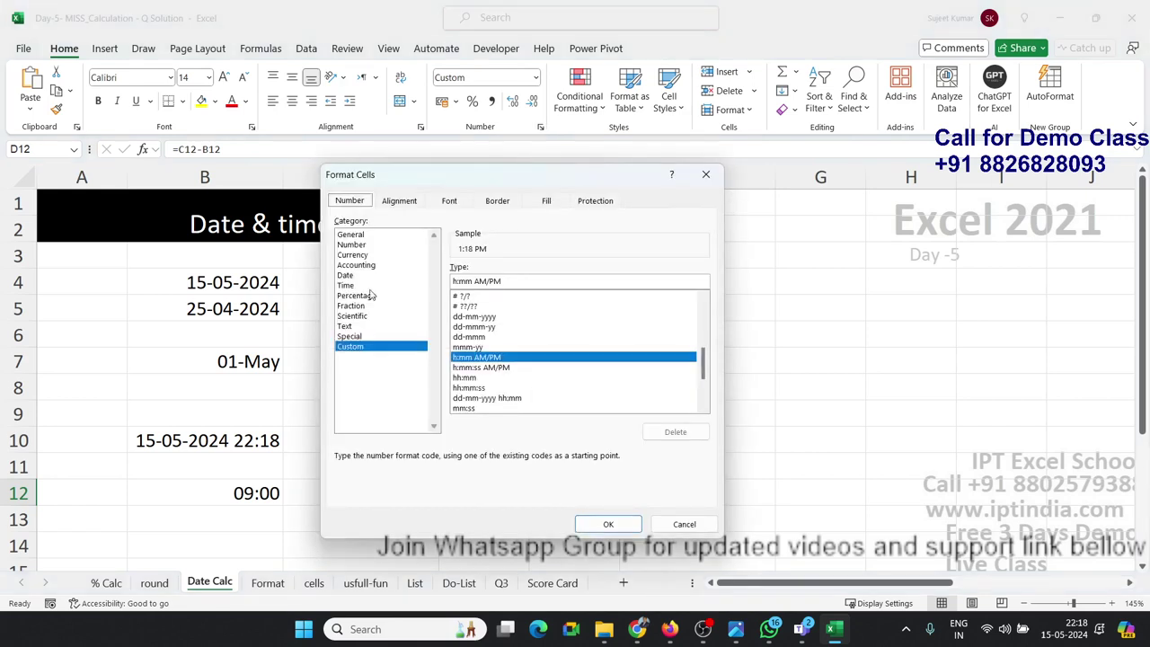
{"action": "left_click", "coordinate": [368, 285]}
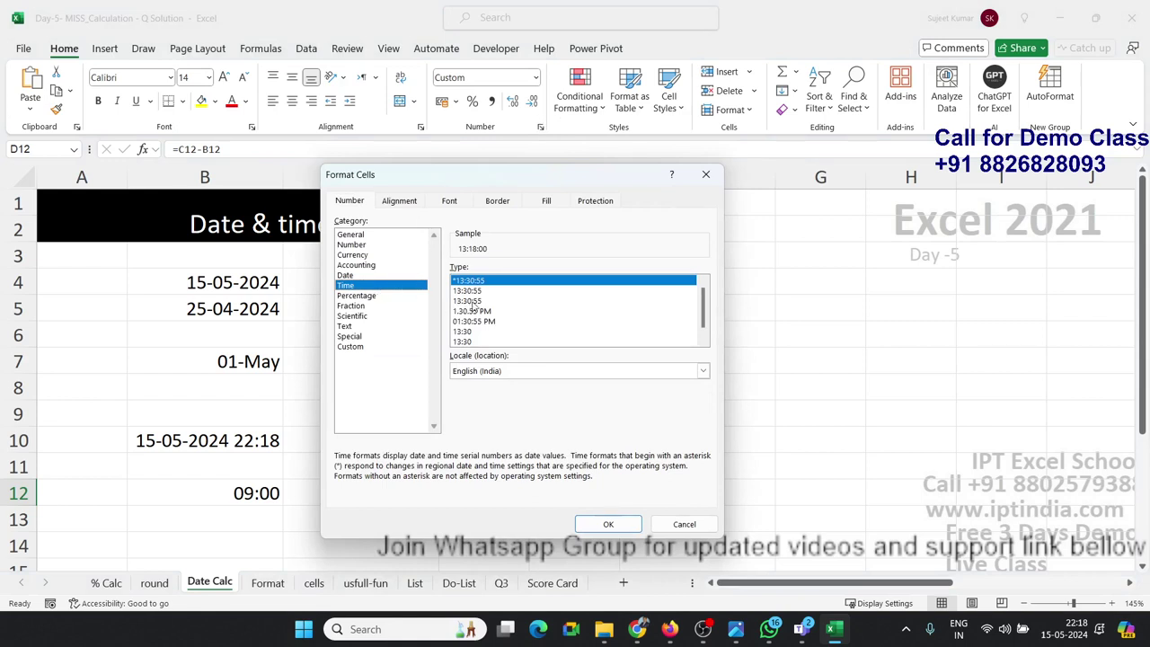
{"action": "left_click", "coordinate": [609, 524]}
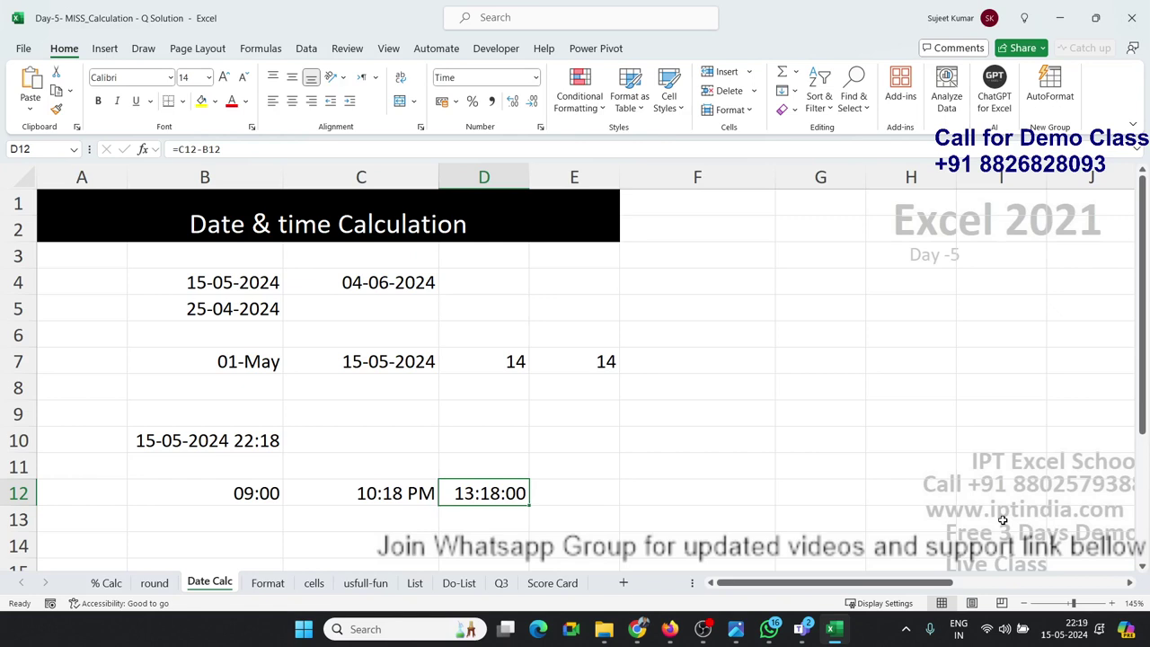
Enter a test value of 200 in D13, then clear it.
{"action": "key", "text": "Down"}
{"action": "type", "text": "20"}
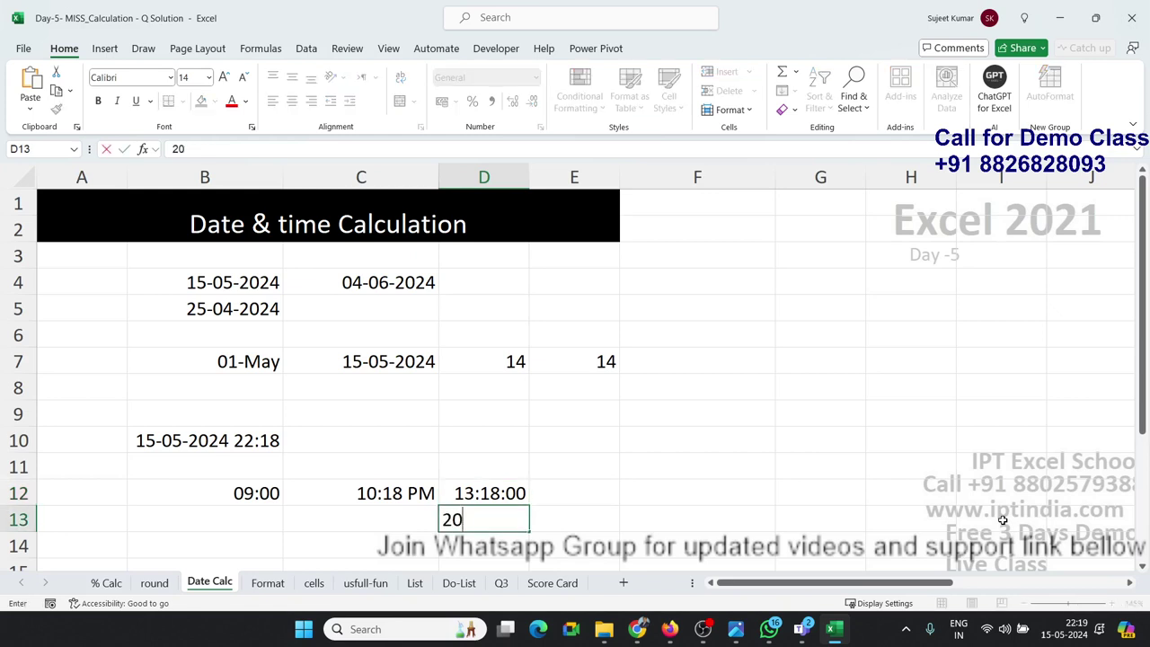
{"action": "type", "text": "0"}
{"action": "key", "text": "Return"}
{"action": "key", "text": "Up"}
{"action": "key", "text": "Delete"}
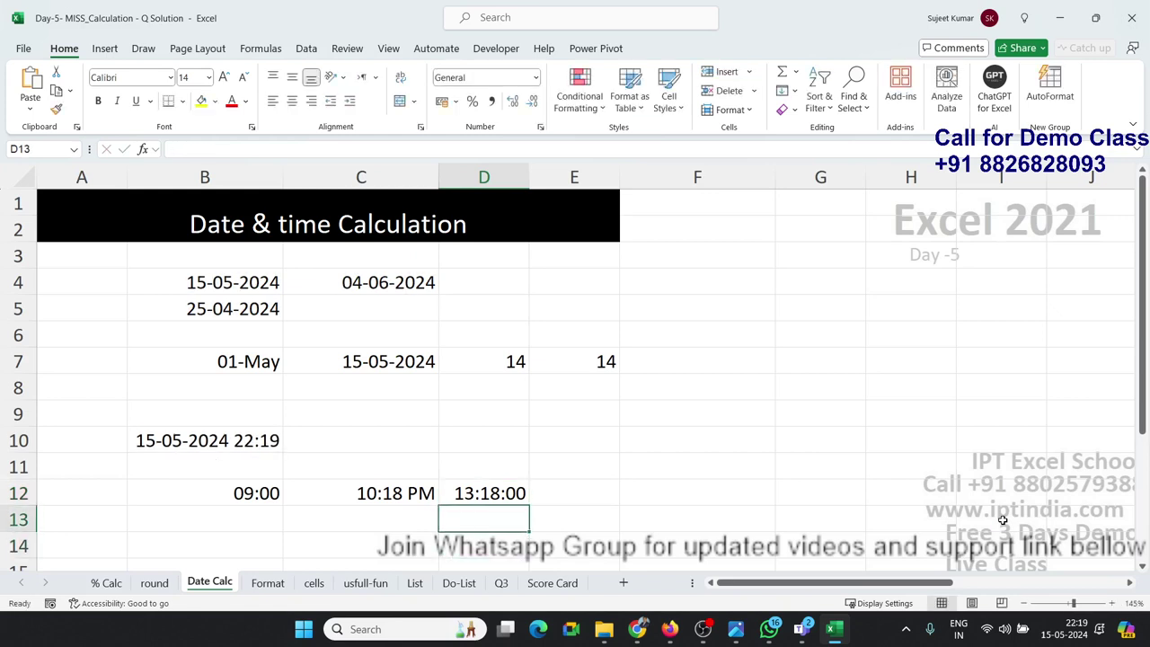
{"action": "key", "text": "Up"}
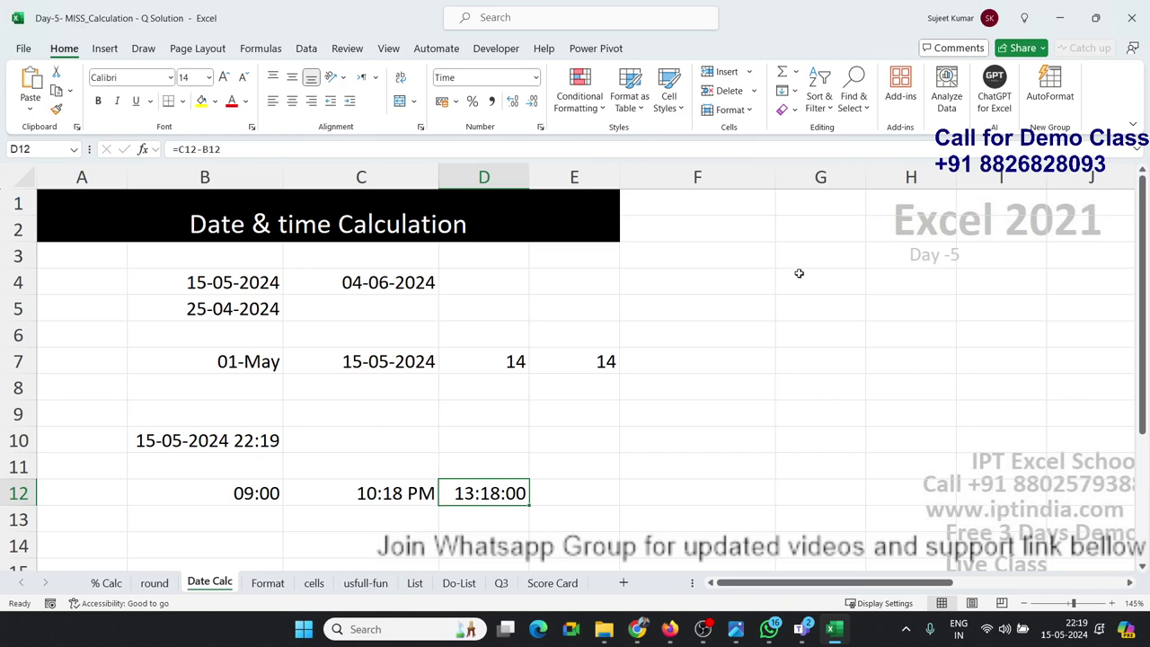
Switch D12 to General number format so it shows 0.554167.
{"action": "left_click", "coordinate": [536, 81]}
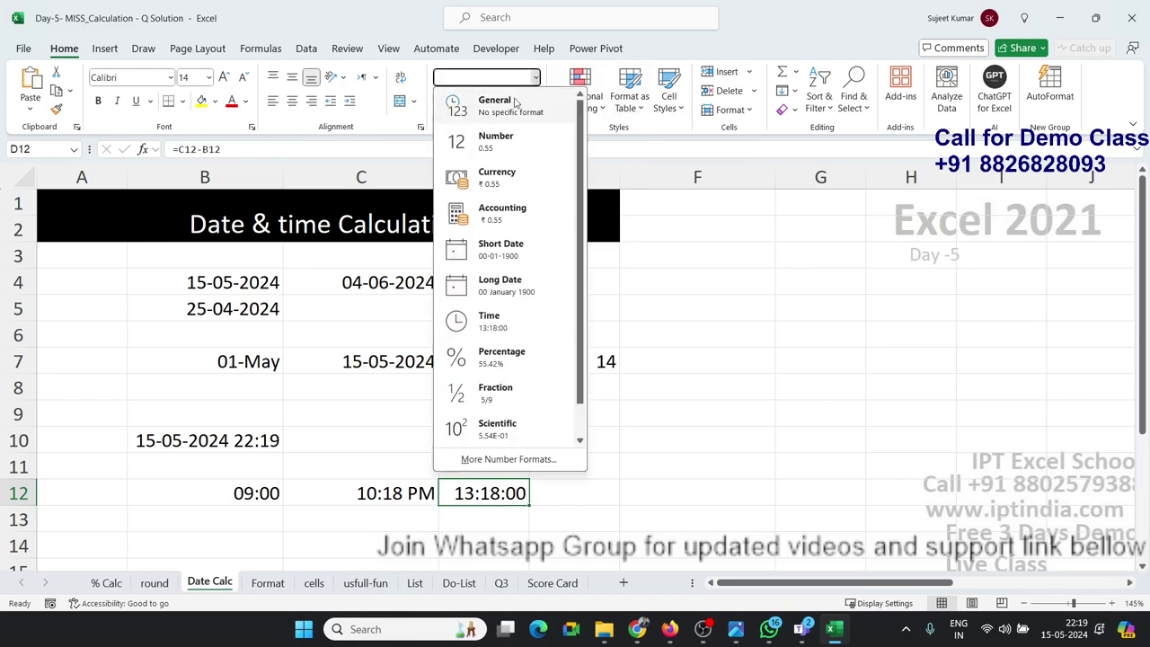
{"action": "left_click", "coordinate": [514, 101]}
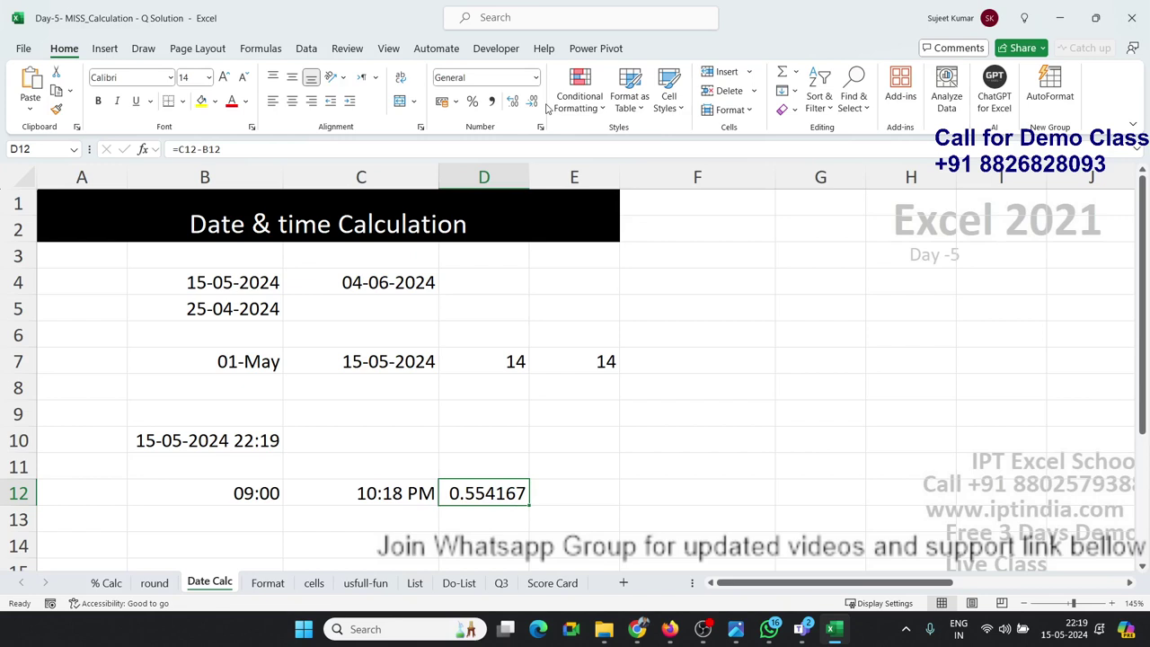
{"action": "type", "text": "32"}
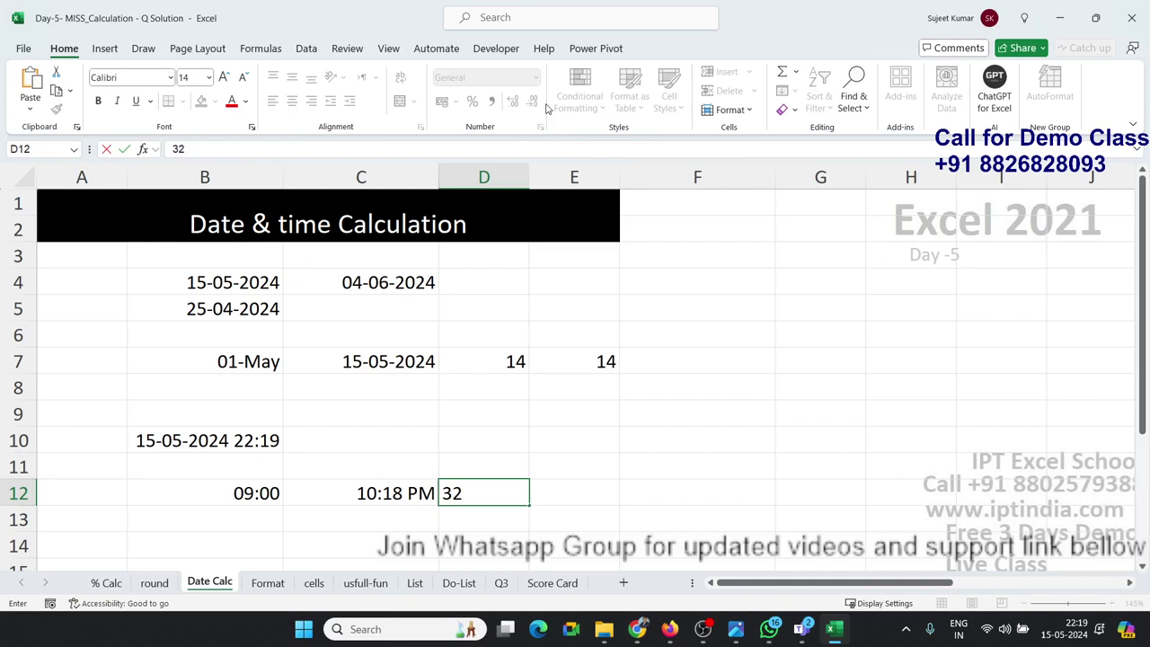
{"action": "key", "text": "Escape"}
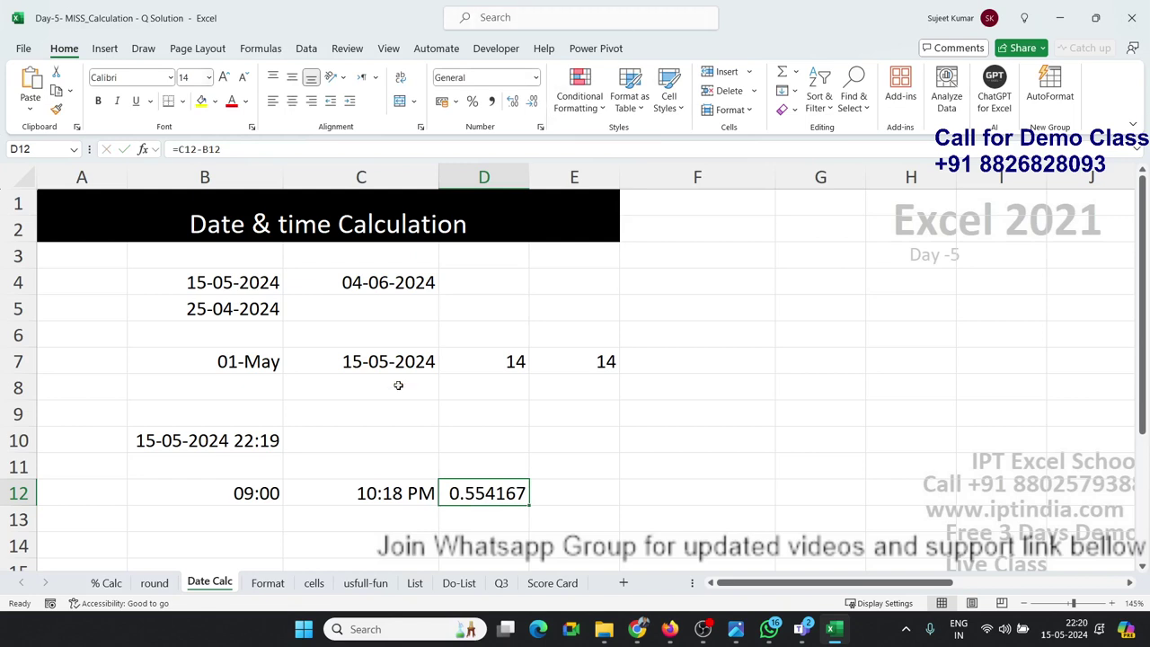
Change D12's formula to =(C12-B12)*24 to get decimal hours.
{"action": "double_click", "coordinate": [476, 490]}
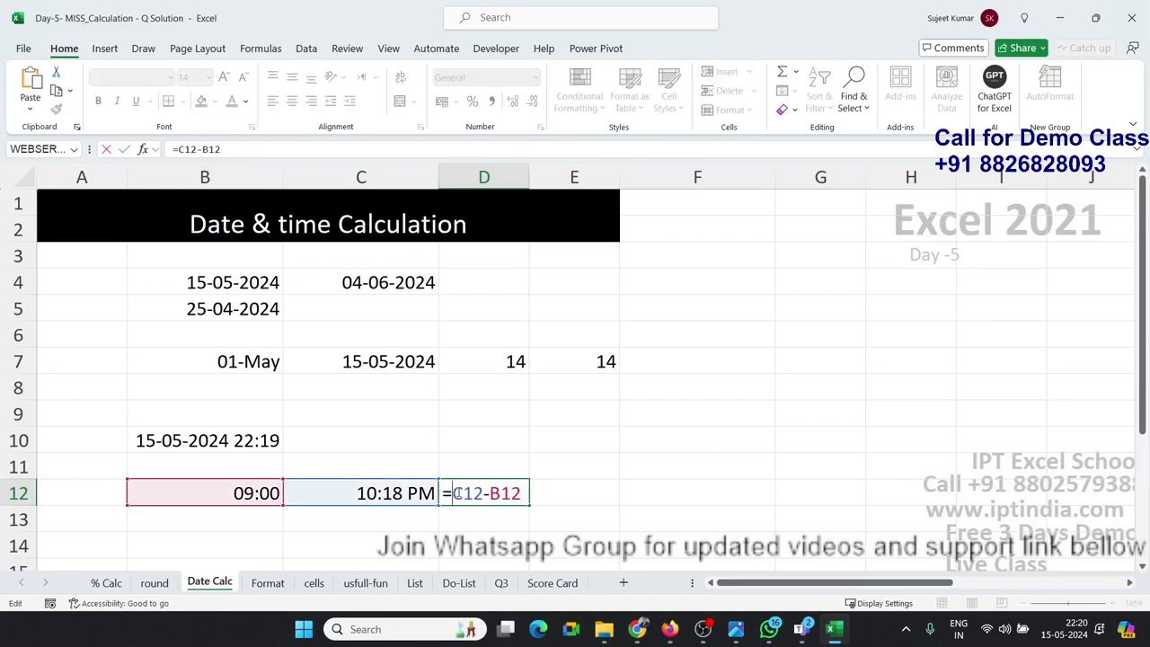
{"action": "left_click", "coordinate": [457, 493]}
{"action": "type", "text": "("}
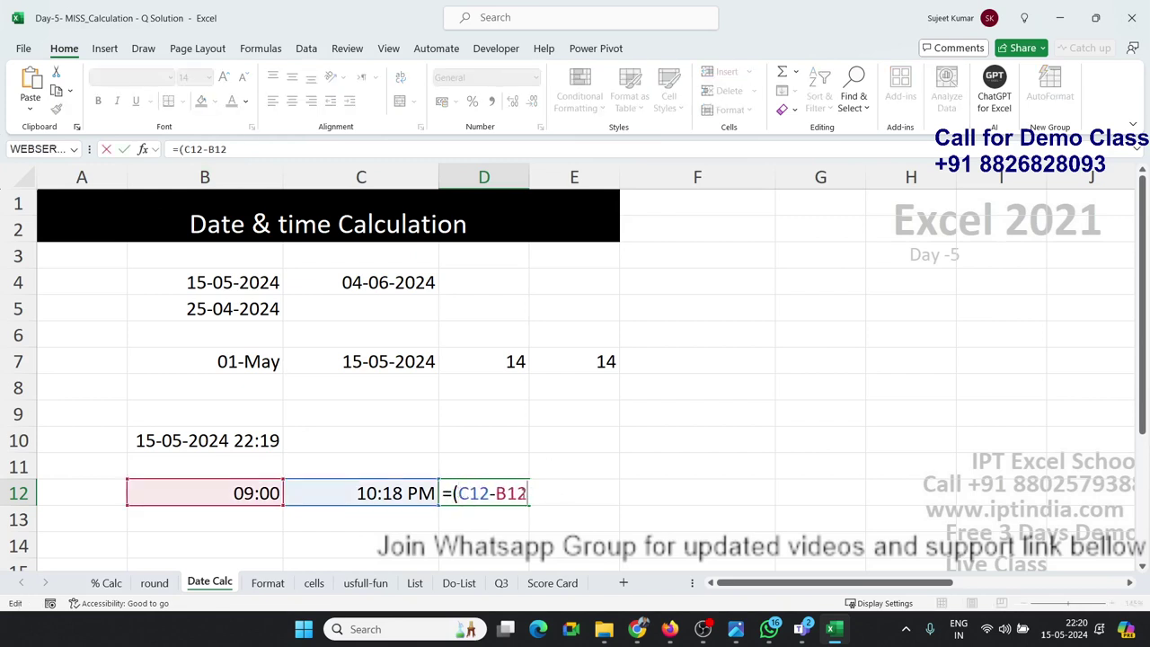
{"action": "type", "text": ")"}
{"action": "type", "text": "*2"}
{"action": "type", "text": "4"}
{"action": "key", "text": "Return"}
{"action": "key", "text": "Up"}
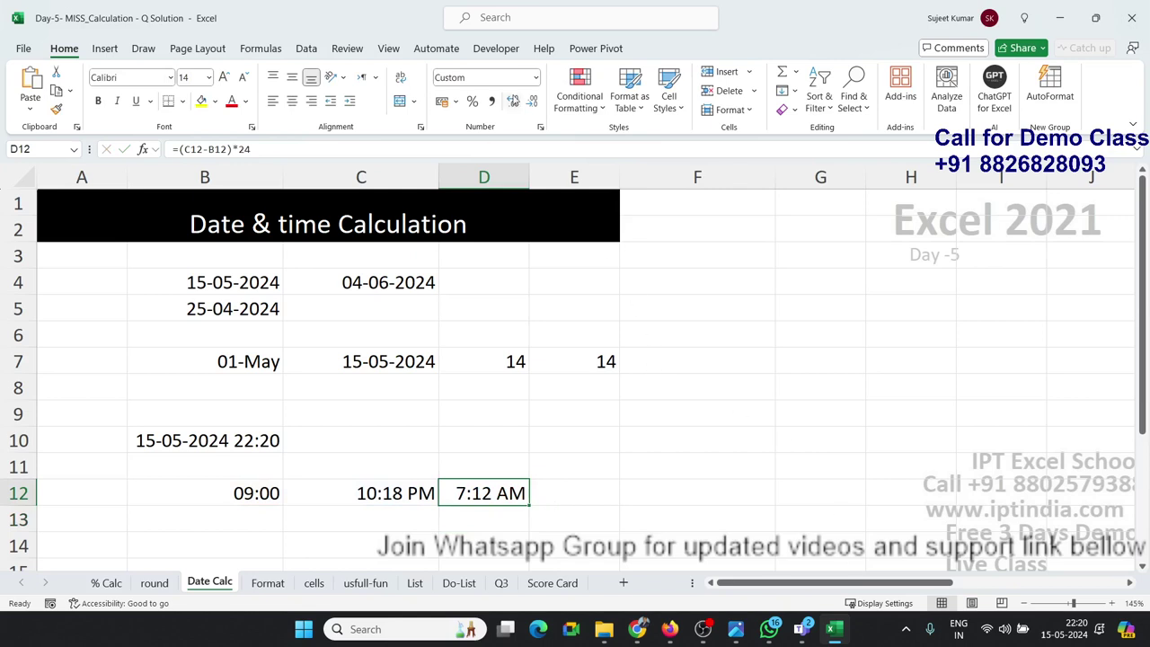
Format D12 as General, then adjust decimal places so it shows 13.30.
{"action": "left_click", "coordinate": [536, 77]}
{"action": "left_click", "coordinate": [493, 105]}
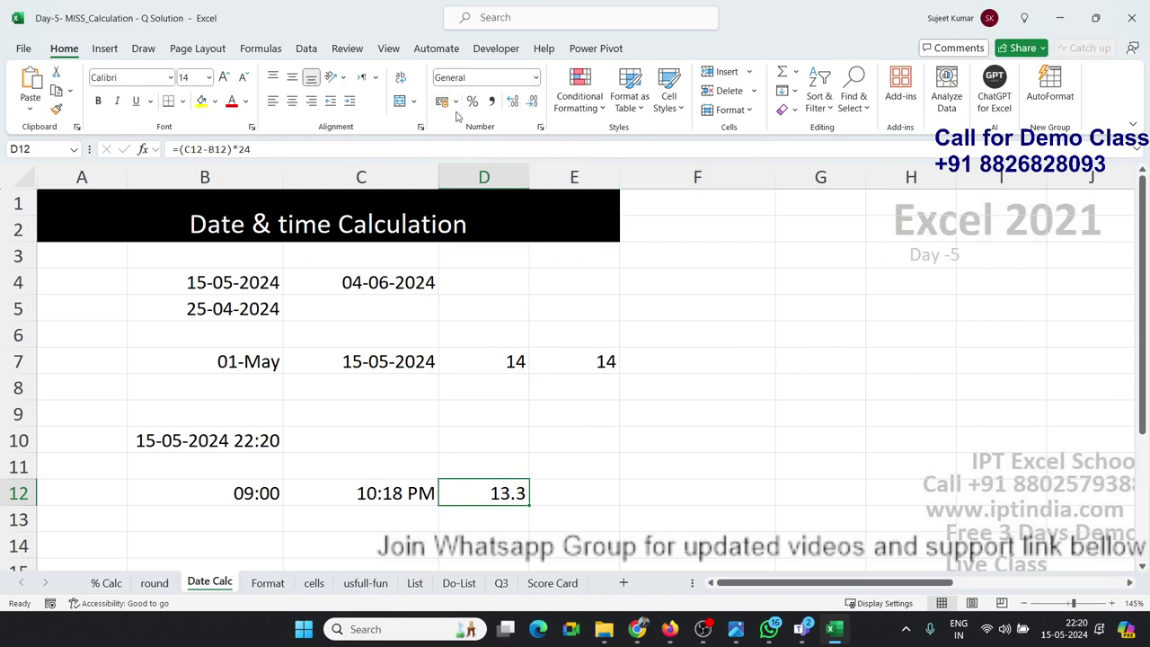
{"action": "left_click", "coordinate": [532, 103]}
{"action": "left_click", "coordinate": [513, 101]}
{"action": "left_click", "coordinate": [512, 101]}
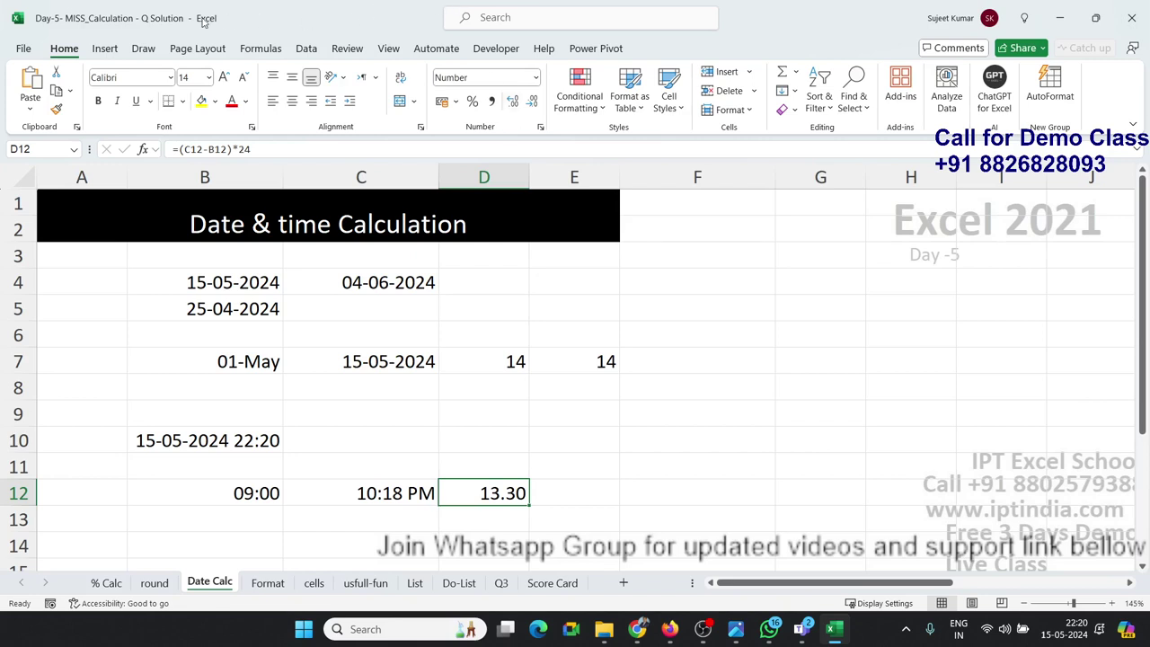
Inspect the NOW timestamp formula in B10 and the empty cell C10 beside it.
{"action": "left_click", "coordinate": [237, 446]}
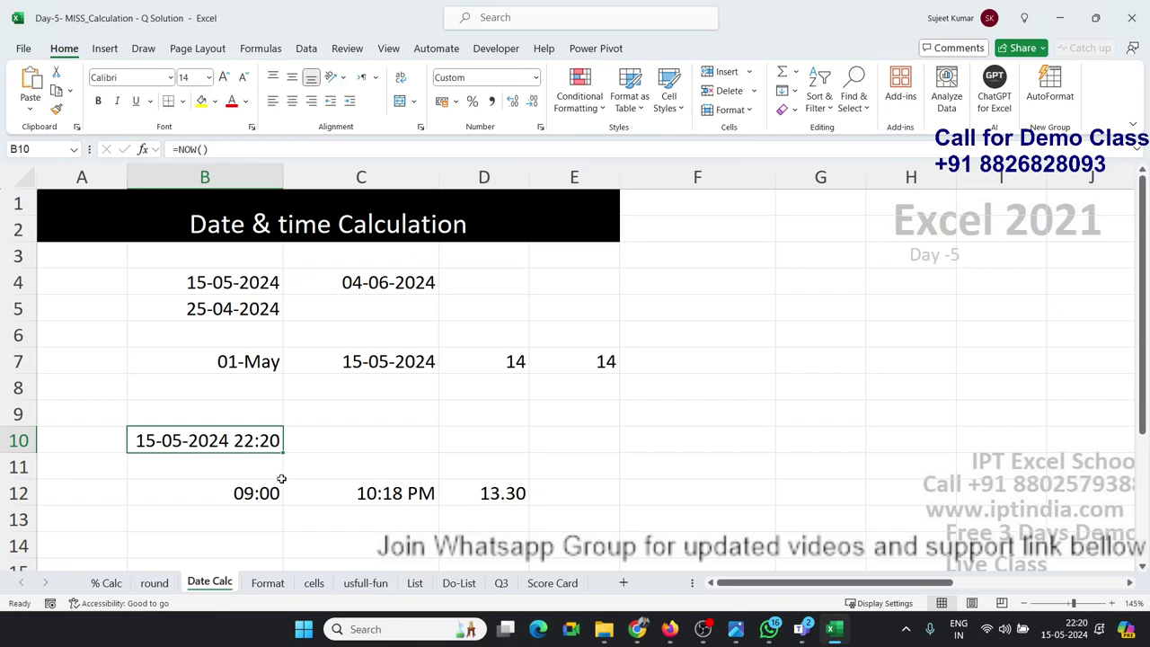
{"action": "left_click", "coordinate": [308, 449]}
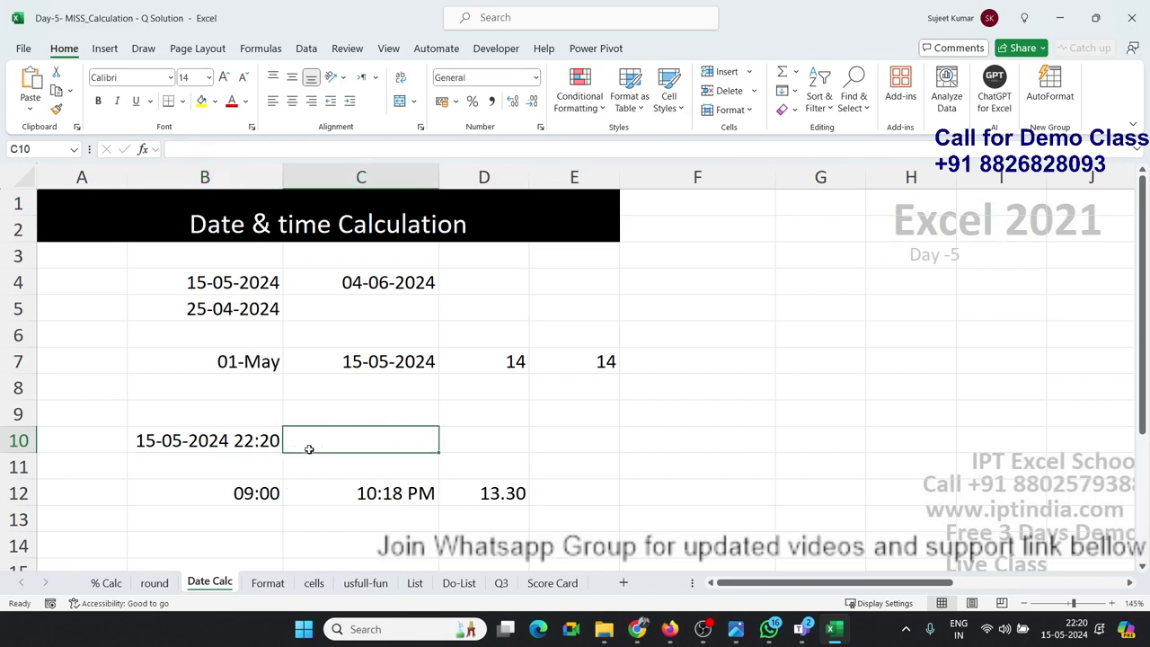
{"action": "left_click", "coordinate": [260, 456]}
{"action": "left_click", "coordinate": [262, 444]}
{"action": "left_click", "coordinate": [324, 440]}
{"action": "left_click", "coordinate": [211, 455]}
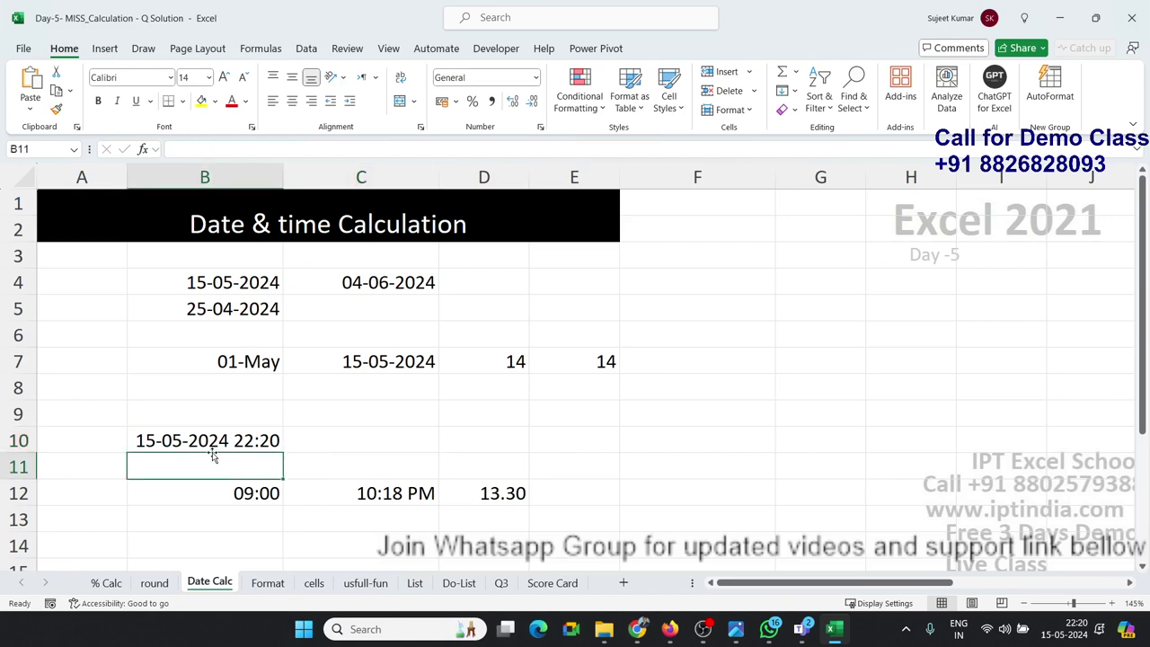
{"action": "left_click", "coordinate": [293, 445]}
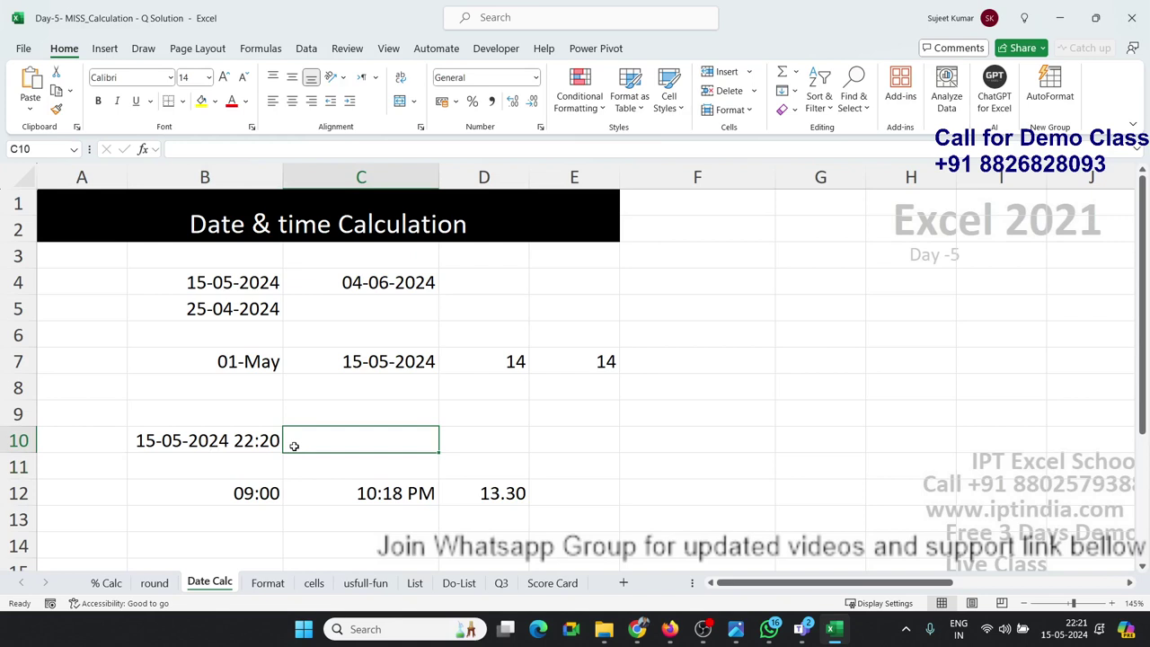
{"action": "left_click", "coordinate": [215, 444]}
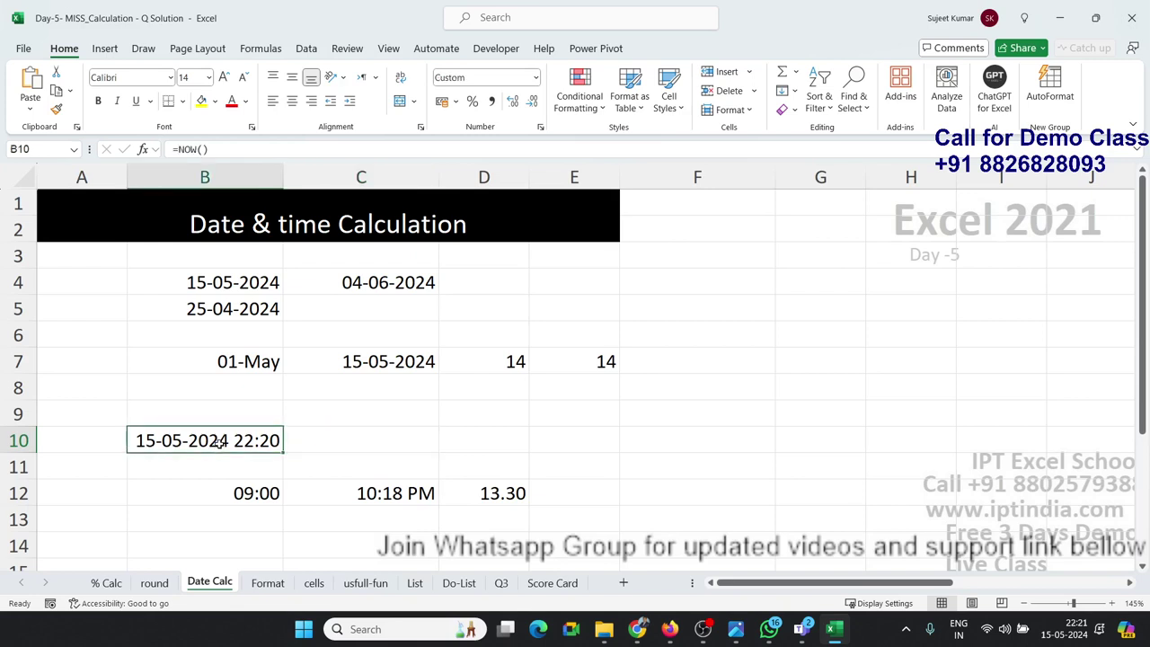
Review the FLOOR formula in C11 on the round sheet, then return to Date Calc.
{"action": "left_click", "coordinate": [155, 582]}
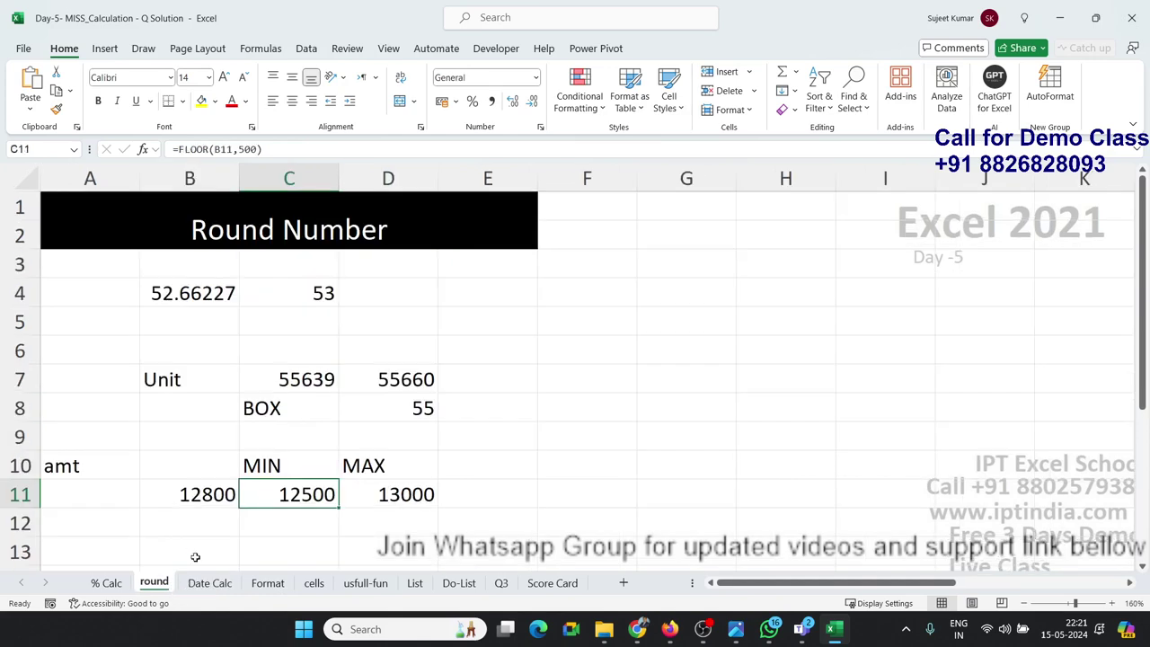
{"action": "double_click", "coordinate": [271, 492]}
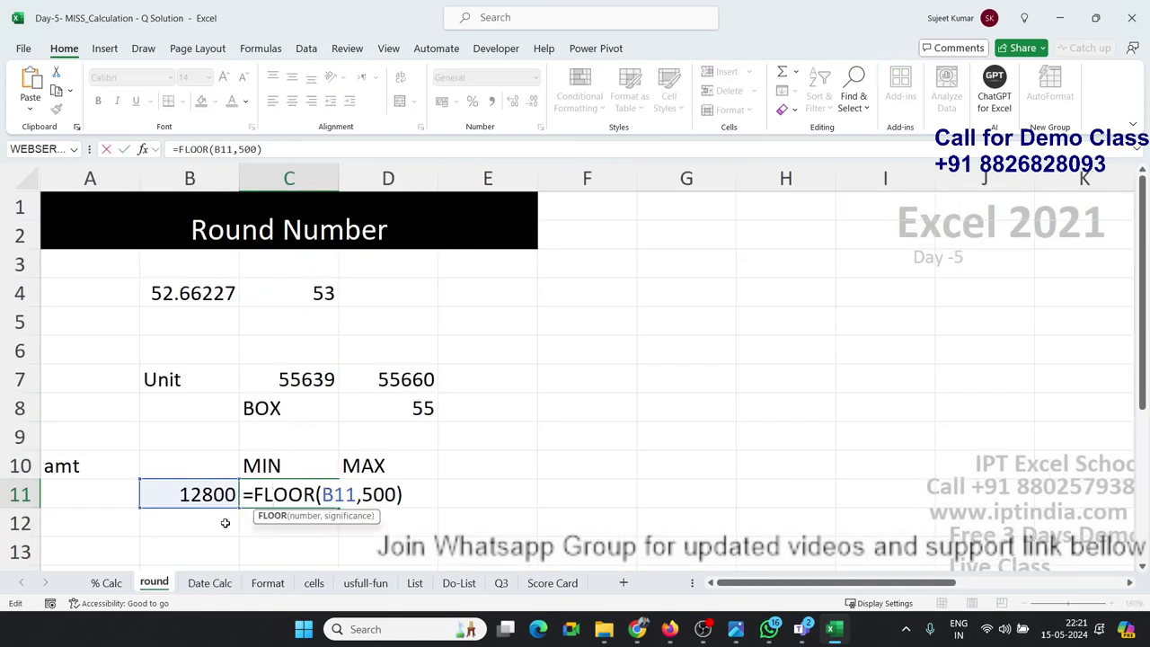
{"action": "key", "text": "Escape"}
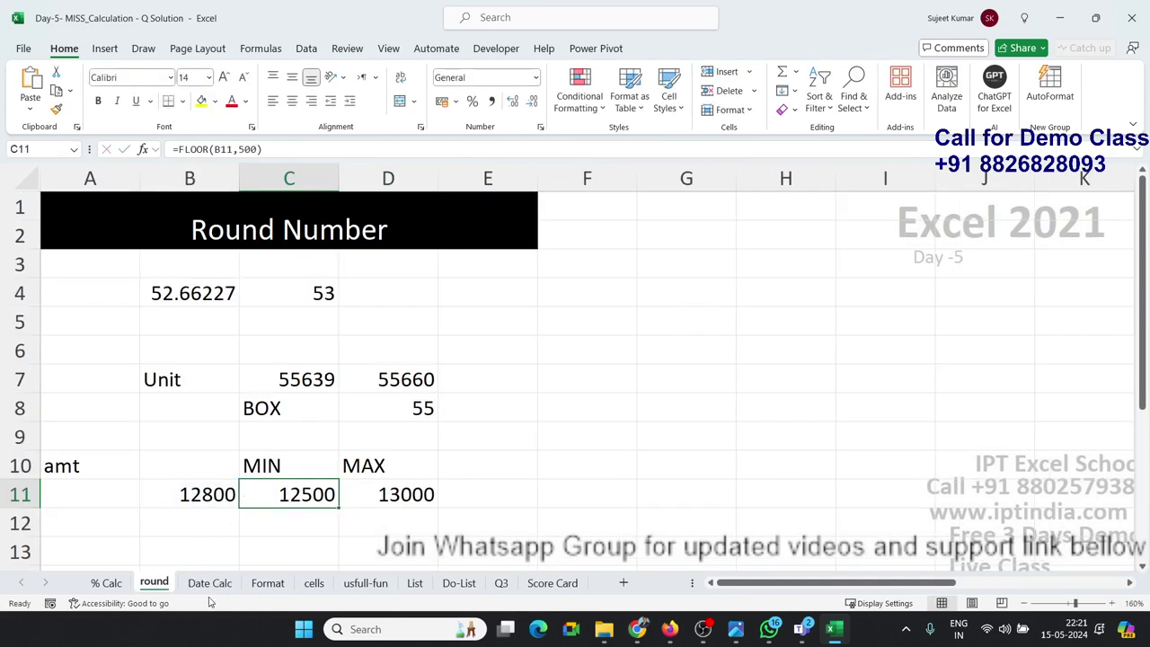
{"action": "left_click", "coordinate": [210, 586]}
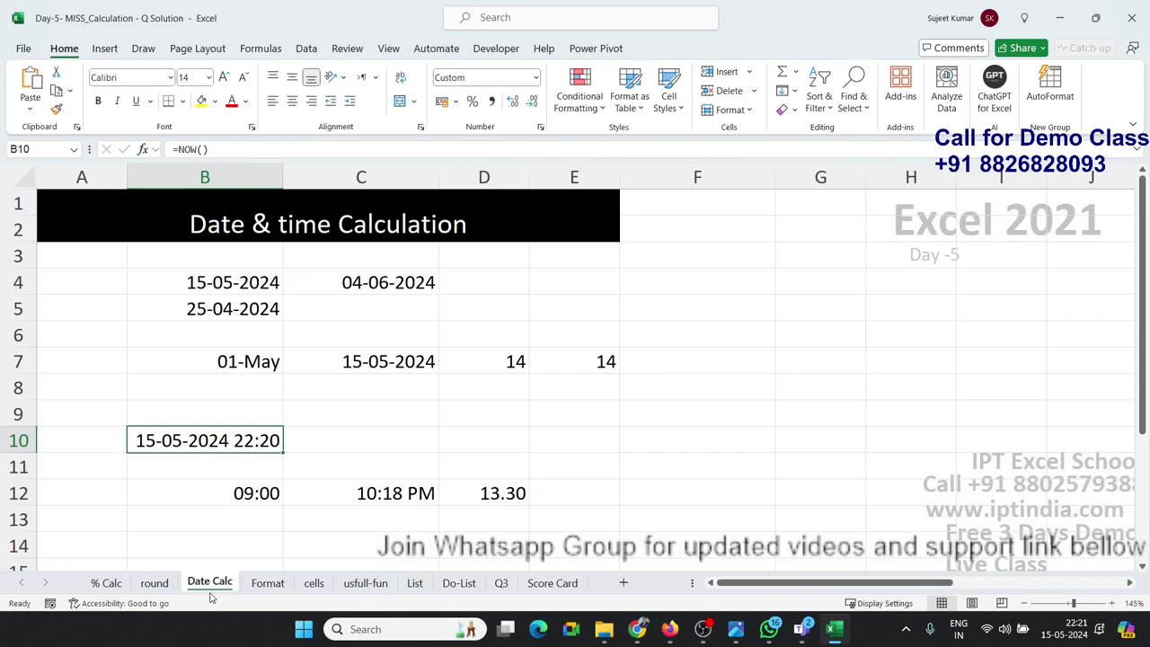
Show B10 as a serial number, undo, then apply the 14-03-2012 date format to it.
{"action": "key", "text": "ctrl+shift+asciitilde"}
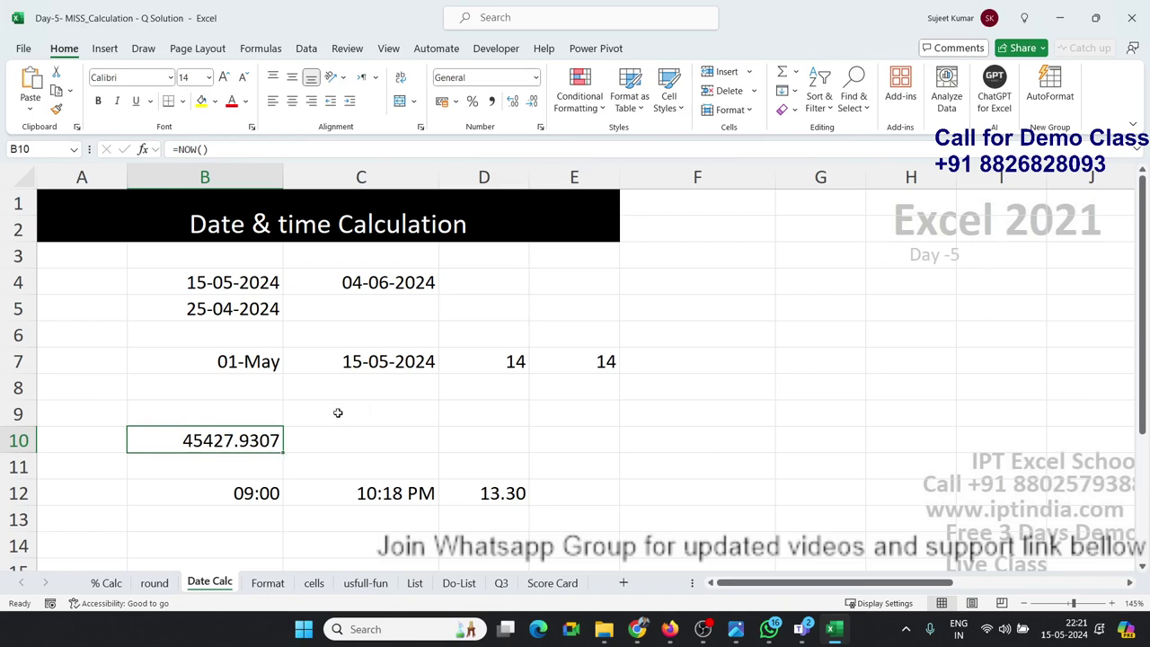
{"action": "key", "text": "ctrl+z"}
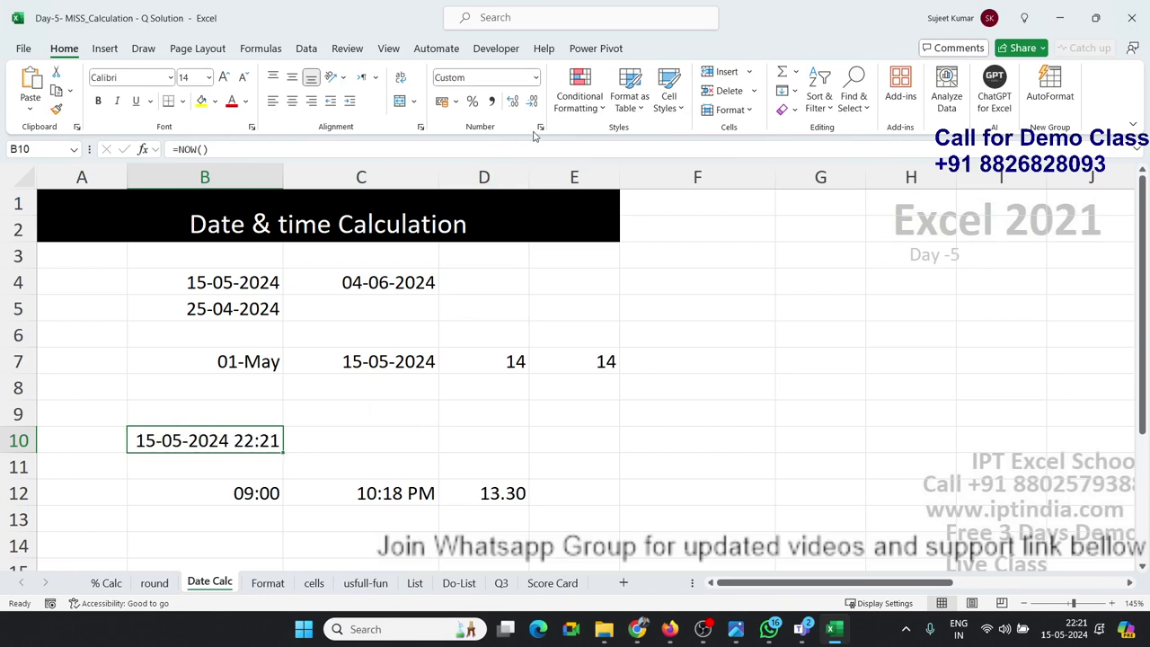
{"action": "left_click", "coordinate": [541, 126]}
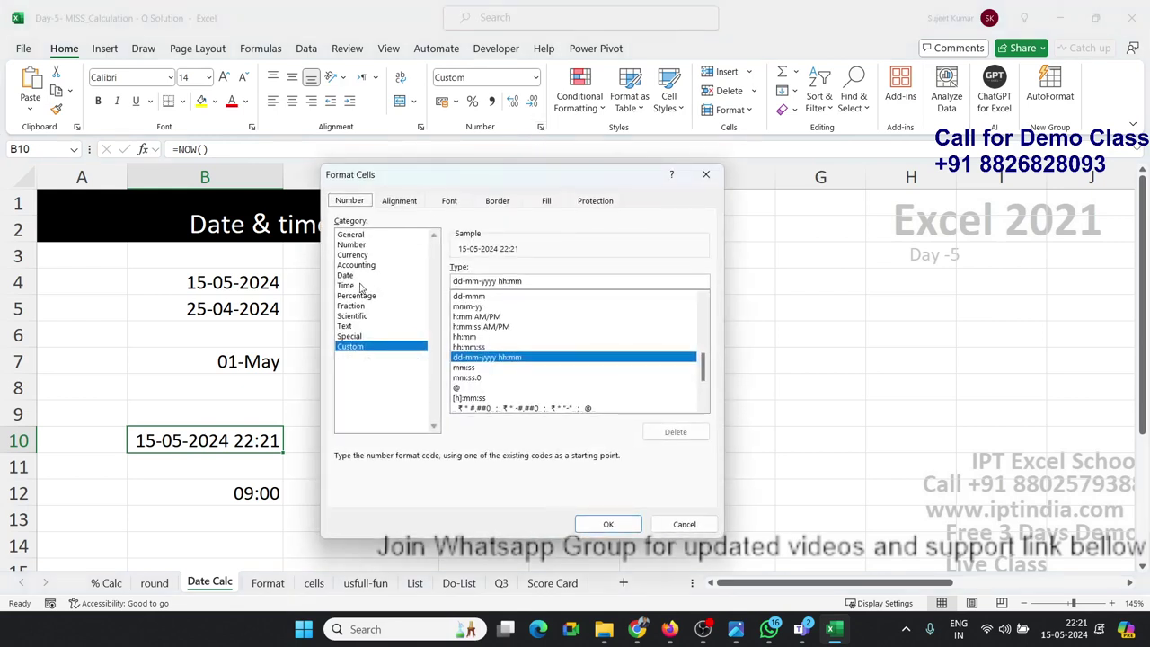
{"action": "left_click", "coordinate": [363, 275]}
{"action": "left_click", "coordinate": [485, 301]}
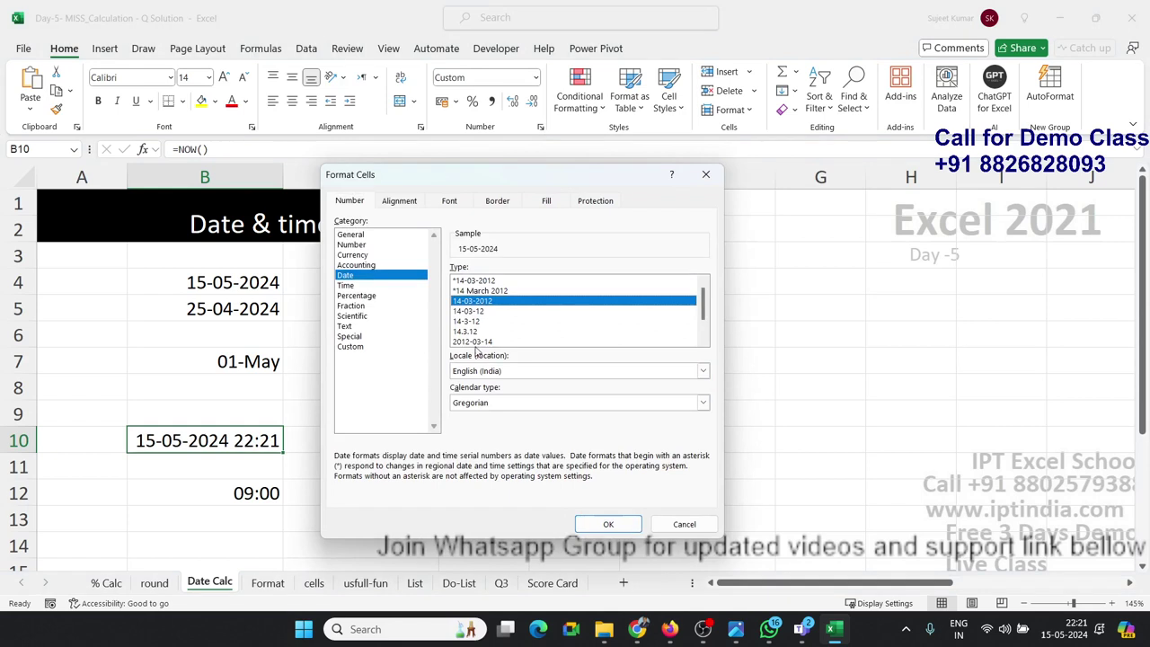
{"action": "left_click", "coordinate": [600, 522]}
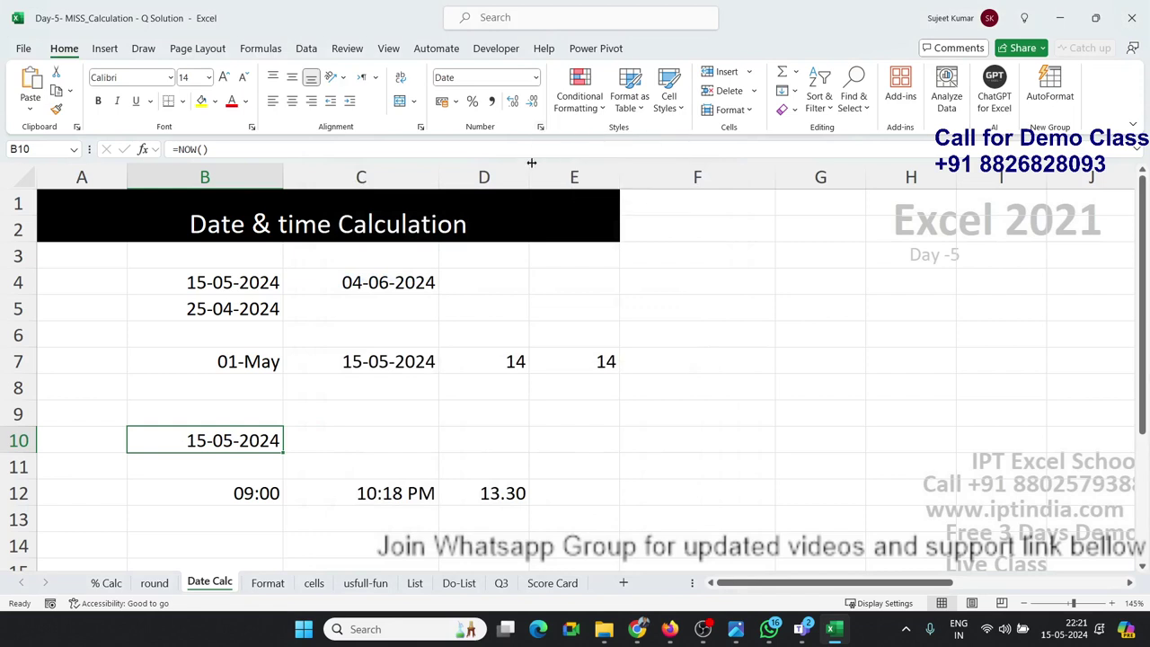
{"action": "left_click", "coordinate": [540, 126]}
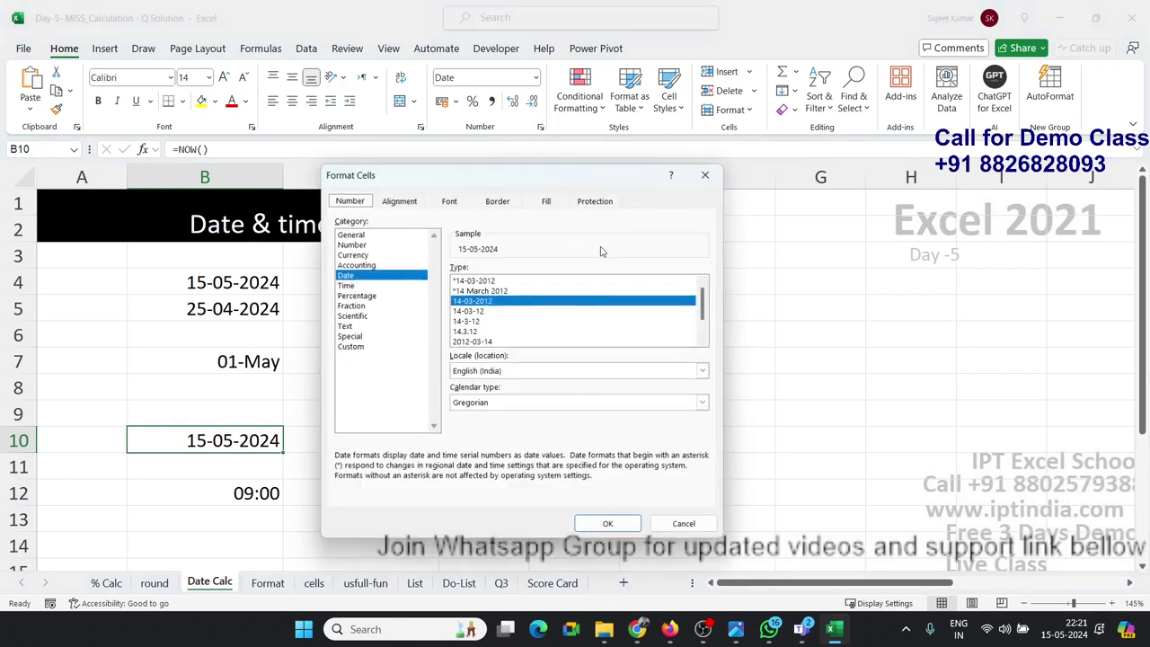
{"action": "left_click", "coordinate": [684, 524]}
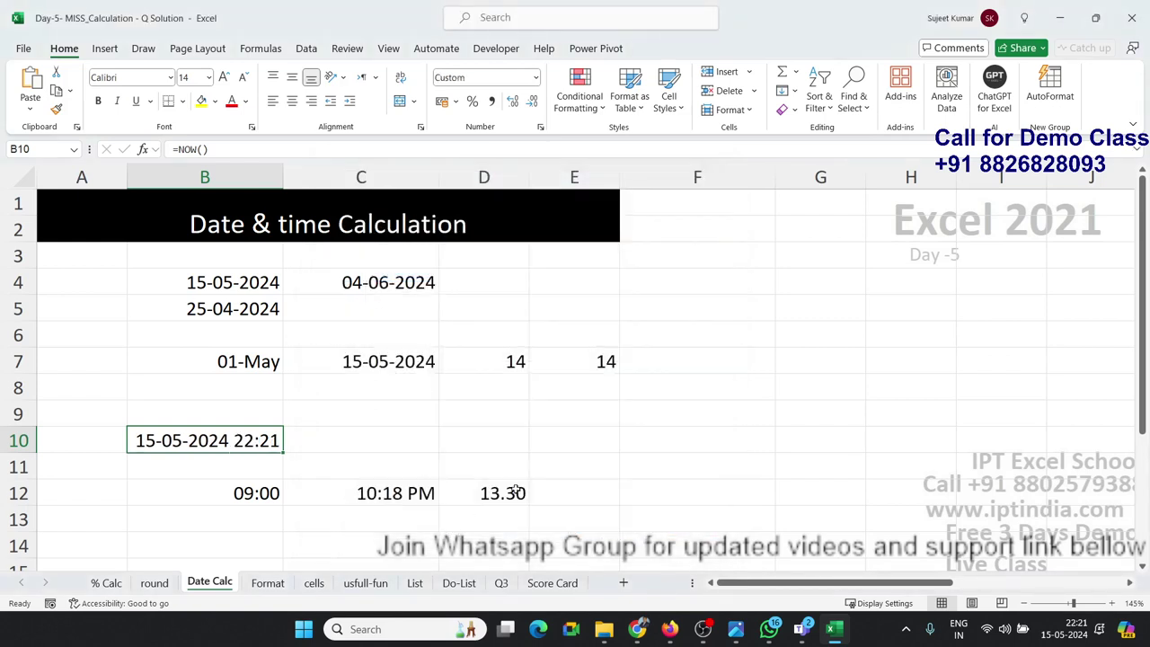
Enter '15-05-2024 as a text date in F4 for comparison, then clear it.
{"action": "left_click", "coordinate": [692, 289]}
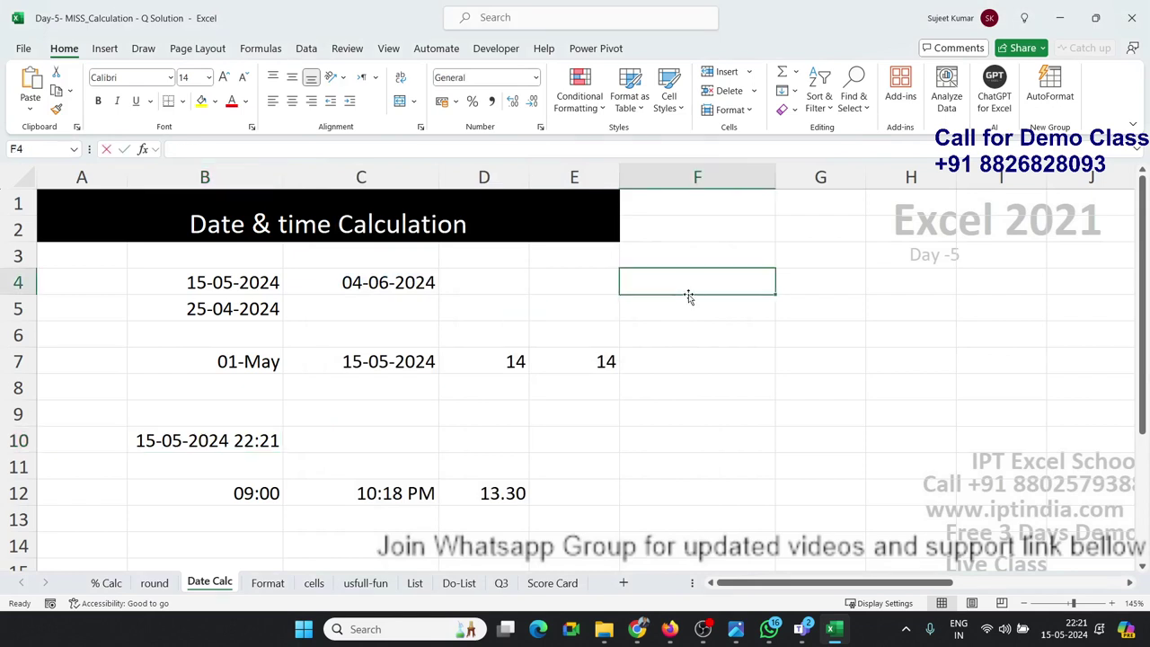
{"action": "type", "text": "'15-"}
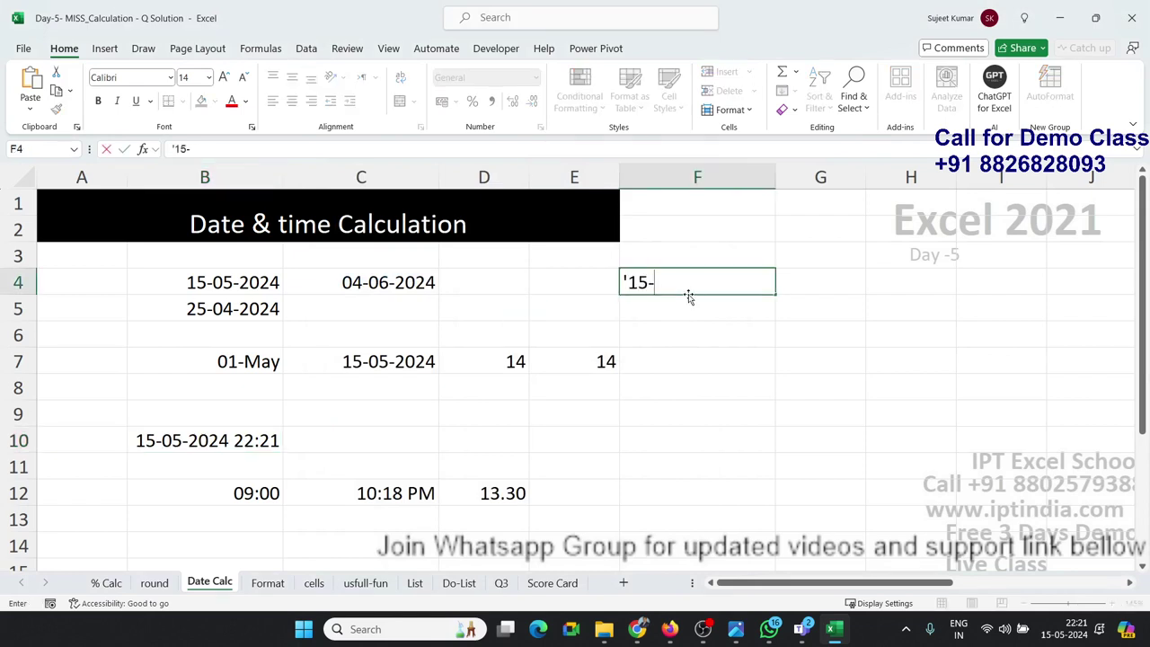
{"action": "type", "text": "05-202"}
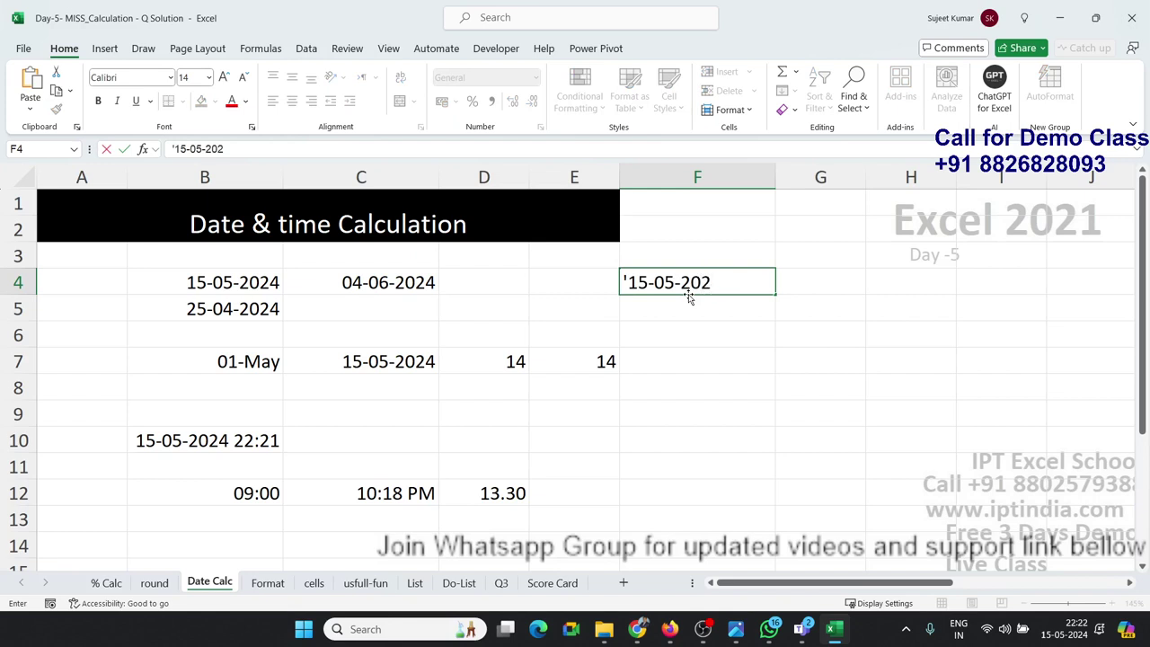
{"action": "type", "text": "4"}
{"action": "key", "text": "Return"}
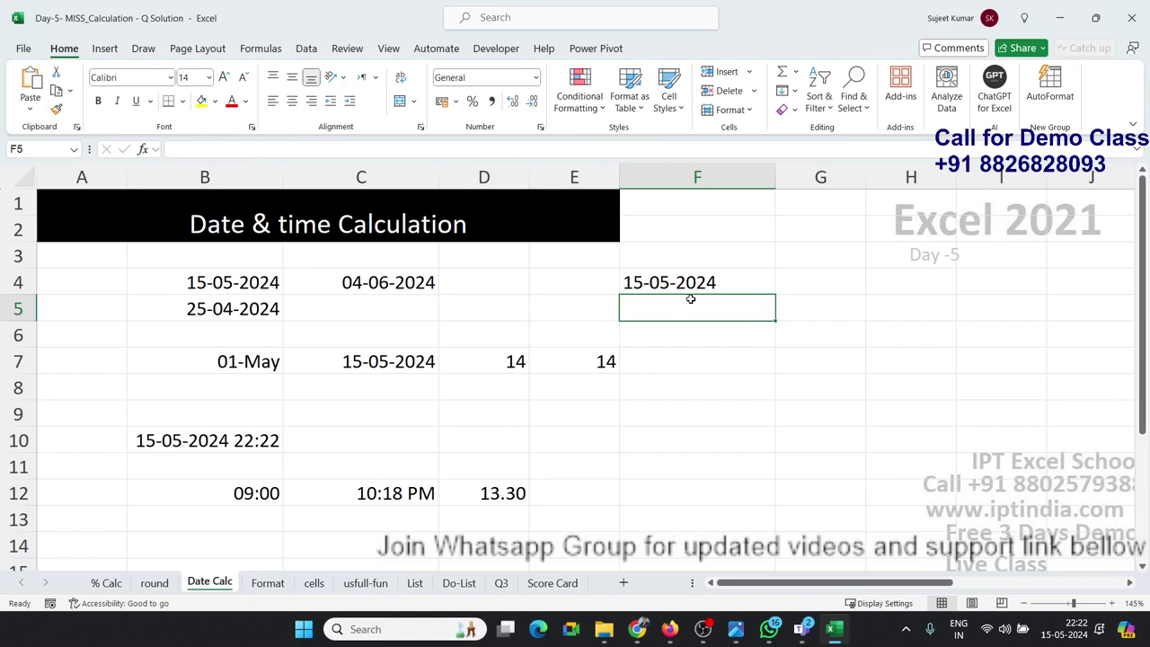
{"action": "left_click", "coordinate": [708, 285]}
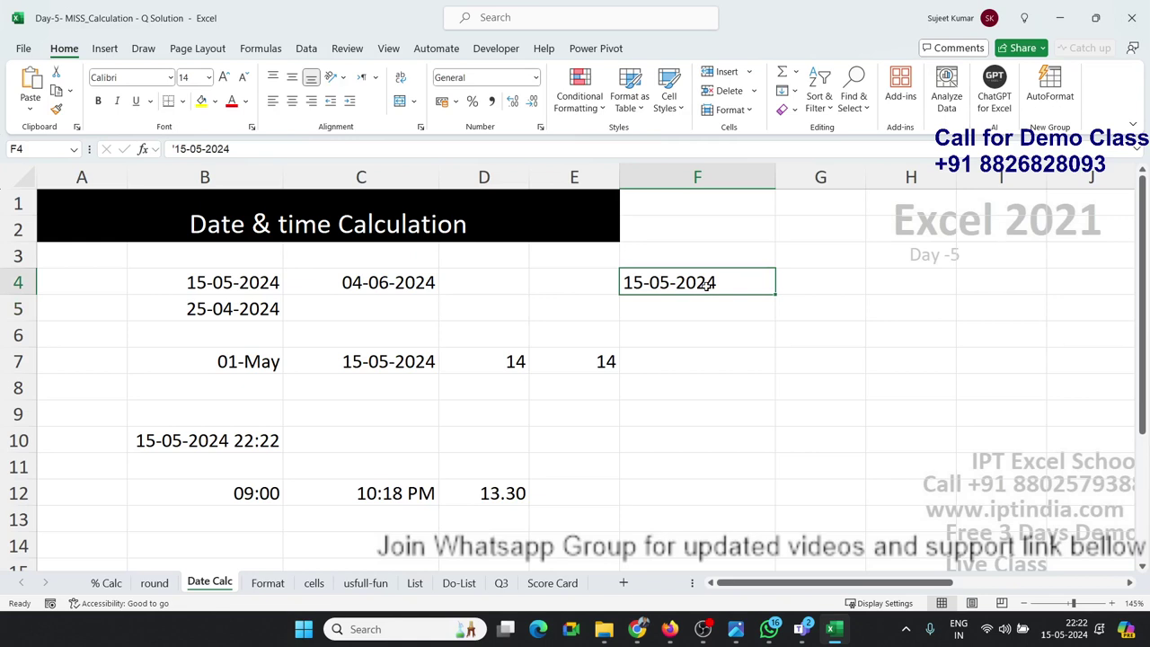
{"action": "key", "text": "Delete"}
Enter =INT(B10) in C10 to take the whole-day part of the timestamp.
{"action": "key", "text": "Left"}
{"action": "key", "text": "Left"}
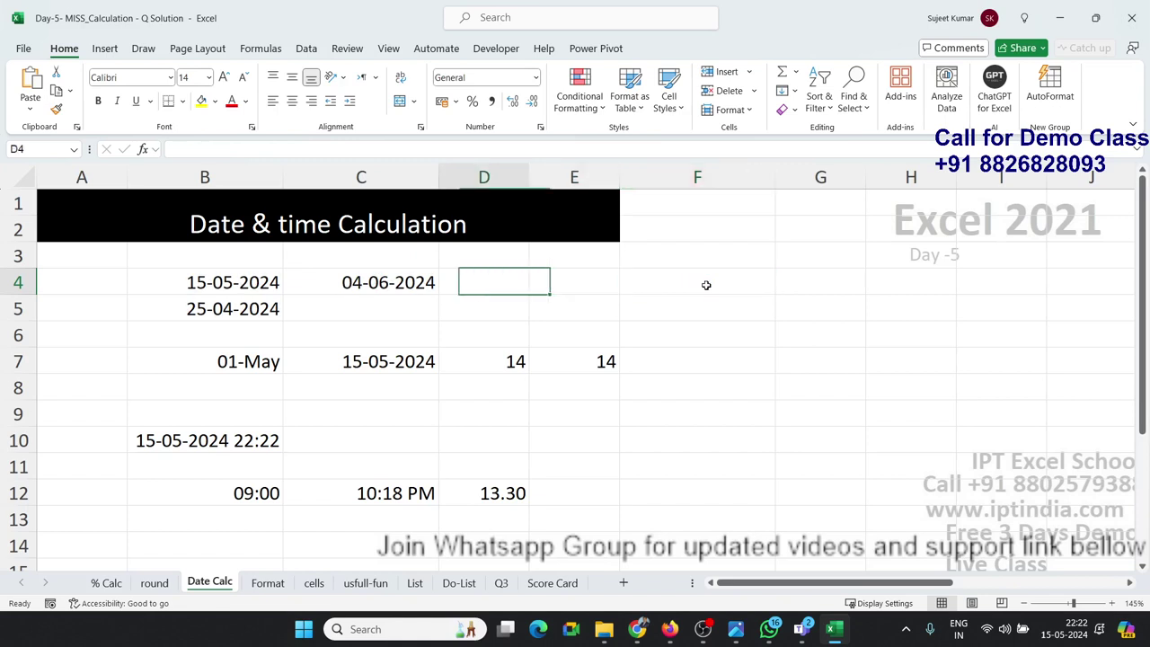
{"action": "key", "text": "Left"}
{"action": "key", "text": "Left"}
{"action": "key", "text": "Left"}
{"action": "key", "text": "Down"}
{"action": "key", "text": "Down"}
{"action": "key", "text": "Down"}
{"action": "key", "text": "Down"}
{"action": "key", "text": "Down"}
{"action": "key", "text": "Right"}
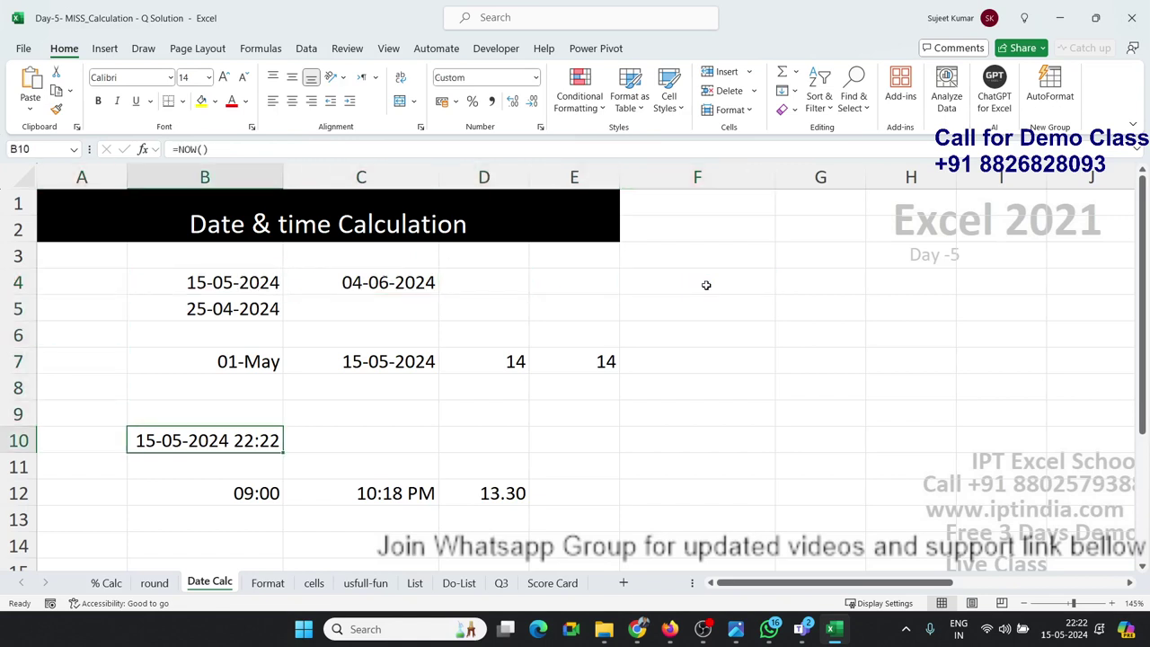
{"action": "key", "text": "Right"}
{"action": "key", "text": "Left"}
{"action": "key", "text": "Right"}
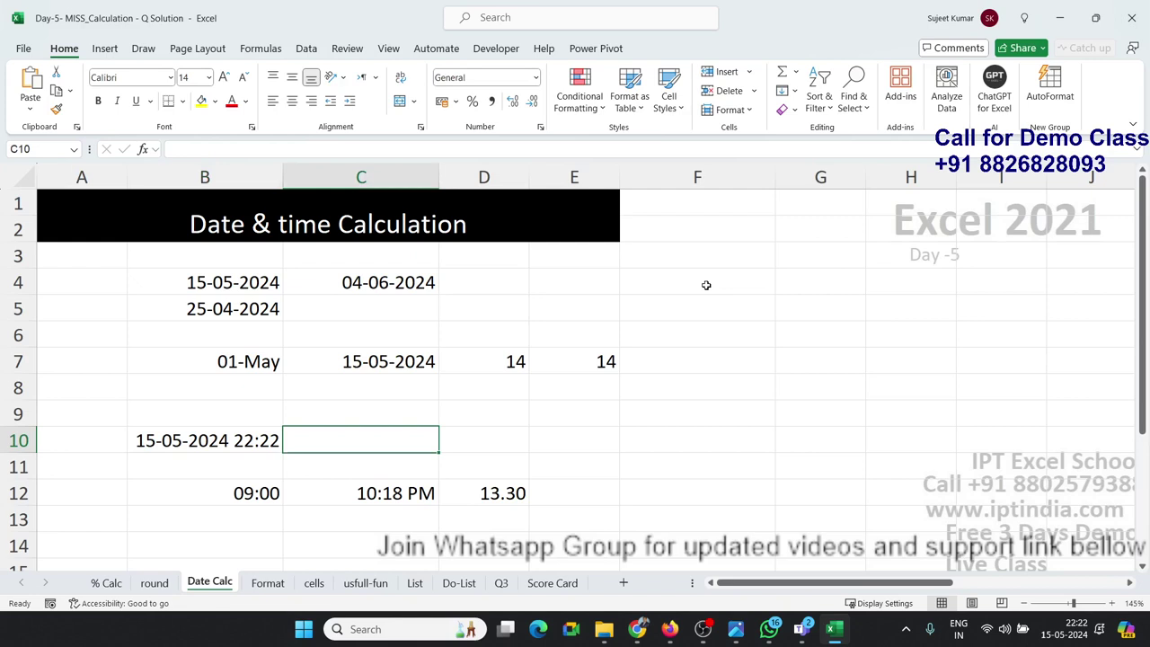
{"action": "type", "text": "=int"}
{"action": "key", "text": "Tab"}
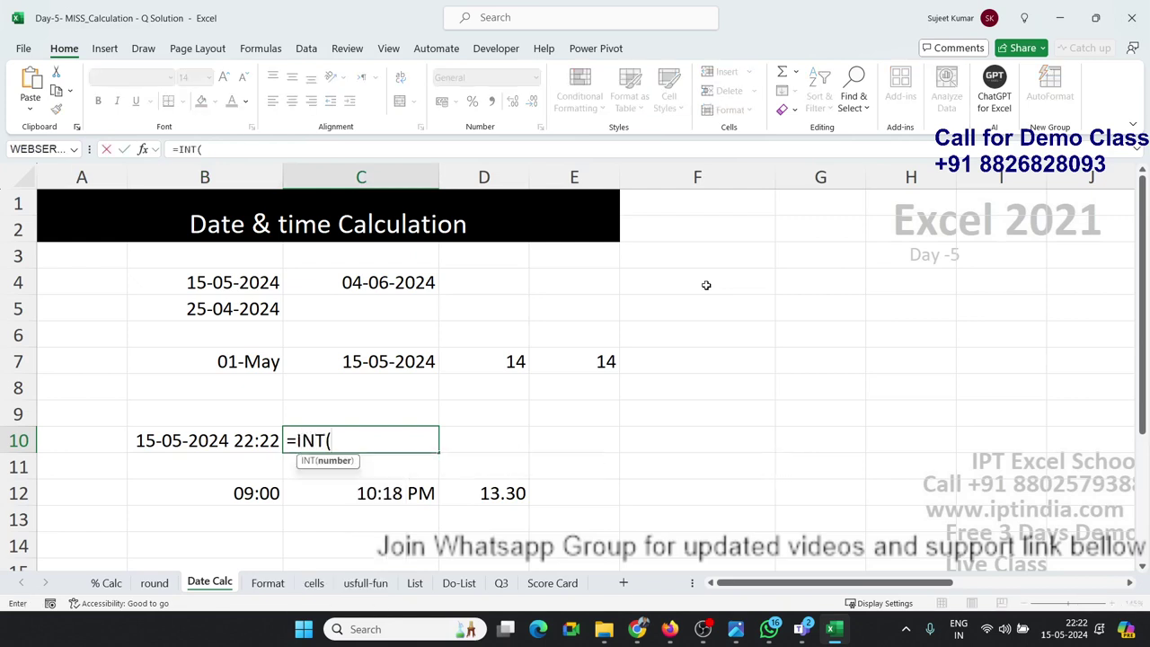
{"action": "key", "text": "Left"}
{"action": "key", "text": "ctrl+Return"}
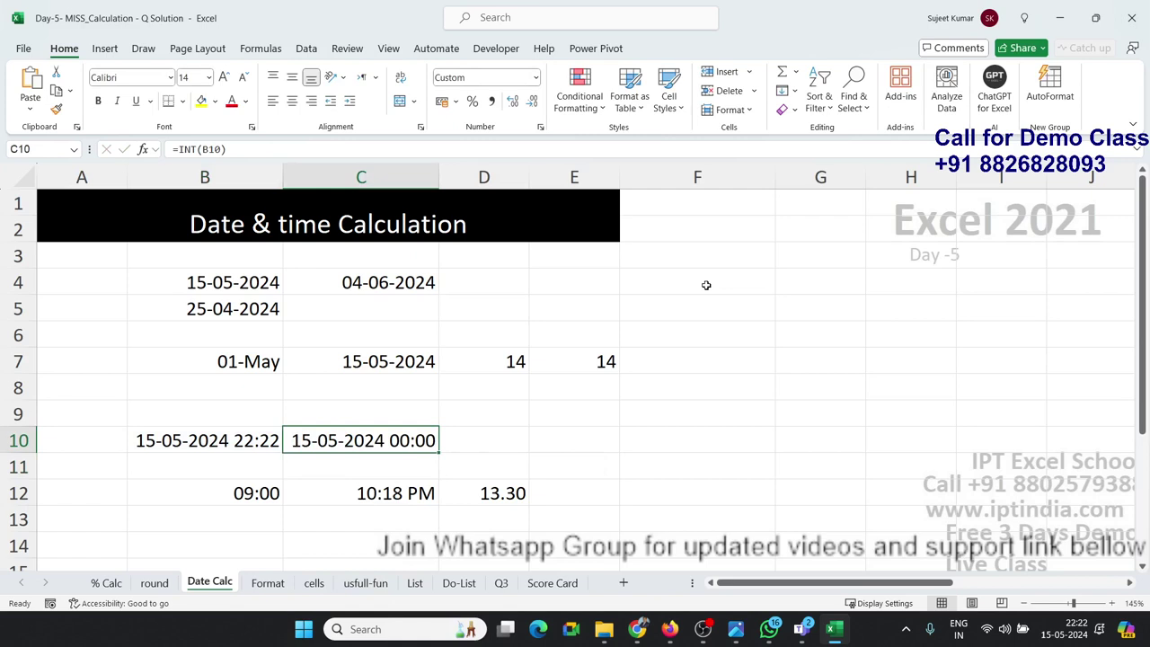
Try General and date formats on C10, finally applying dd-mmm-yy to show 15-May-24.
{"action": "left_click", "coordinate": [538, 77]}
{"action": "left_click", "coordinate": [476, 101]}
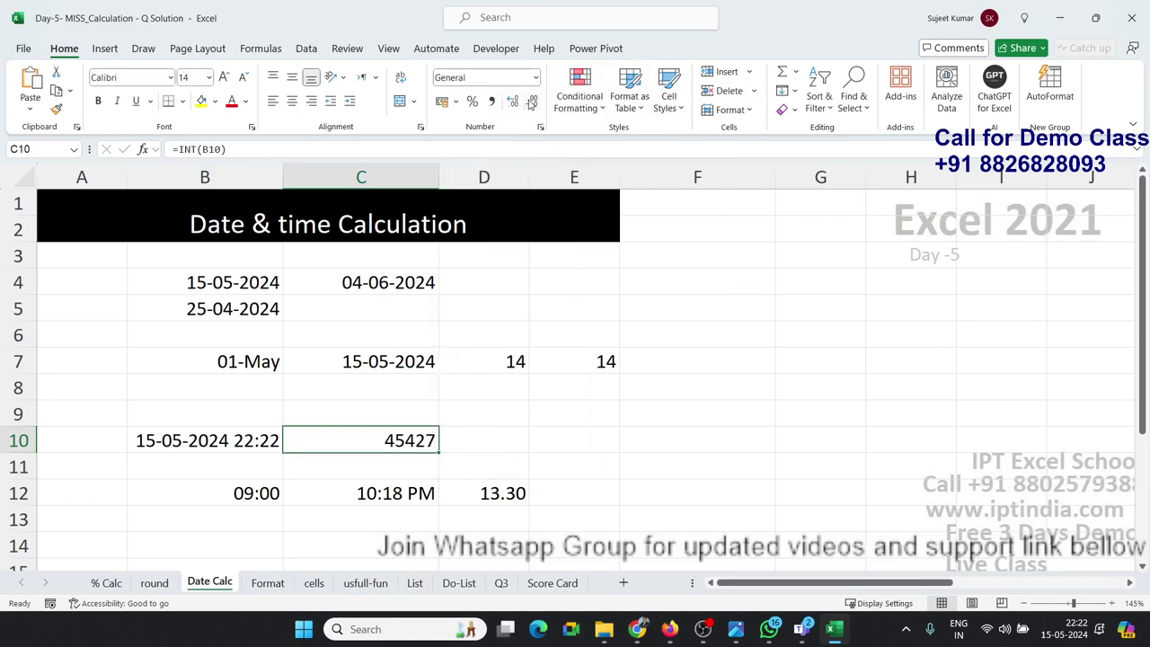
{"action": "left_click", "coordinate": [541, 127]}
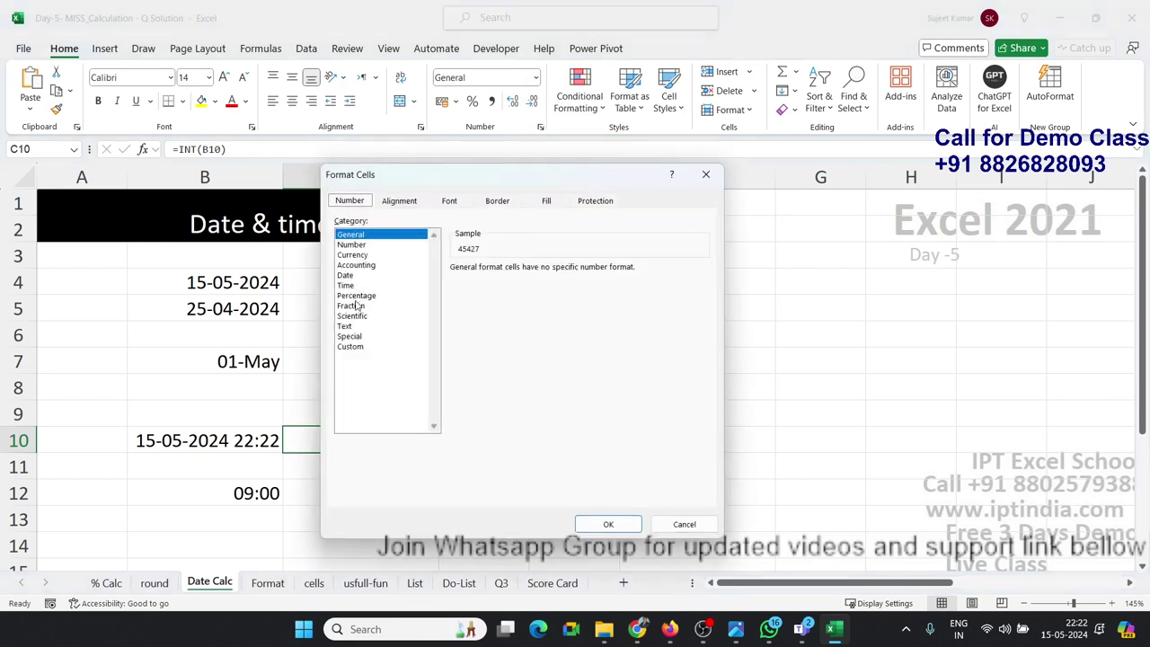
{"action": "left_click", "coordinate": [346, 275]}
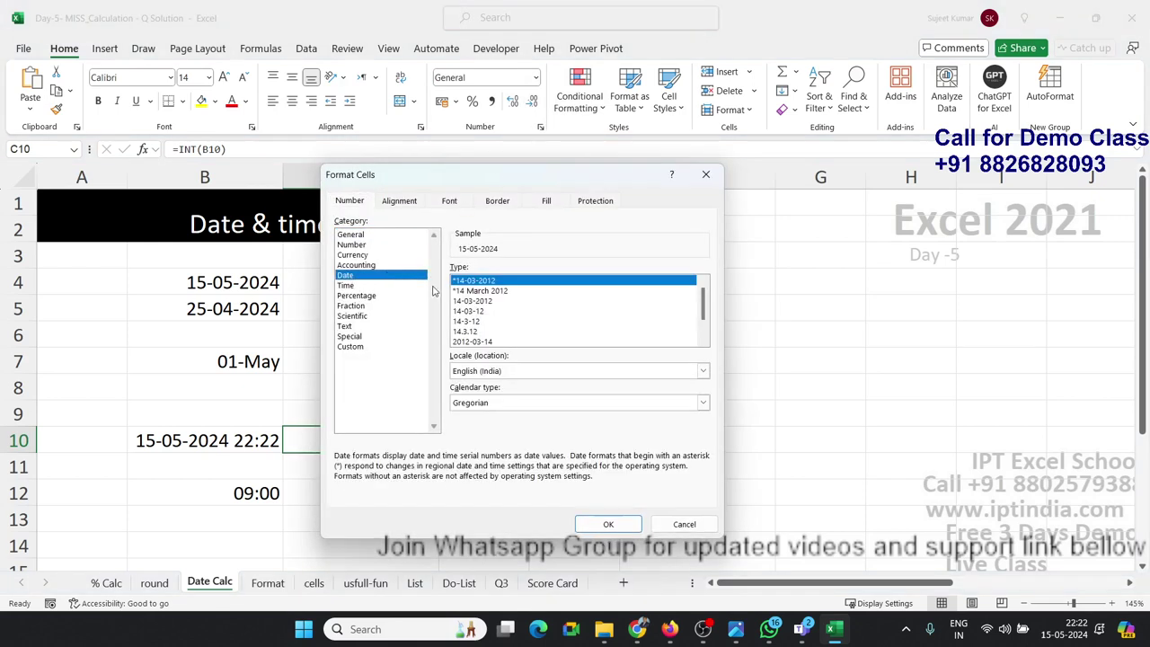
{"action": "left_click", "coordinate": [471, 301]}
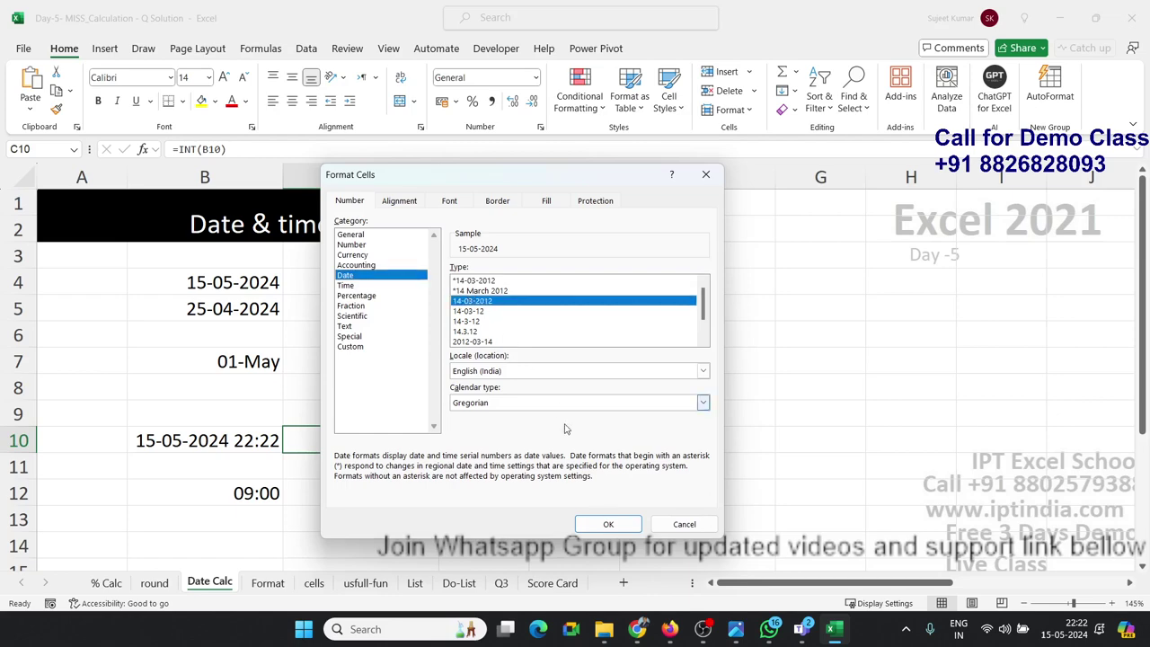
{"action": "left_click", "coordinate": [608, 522]}
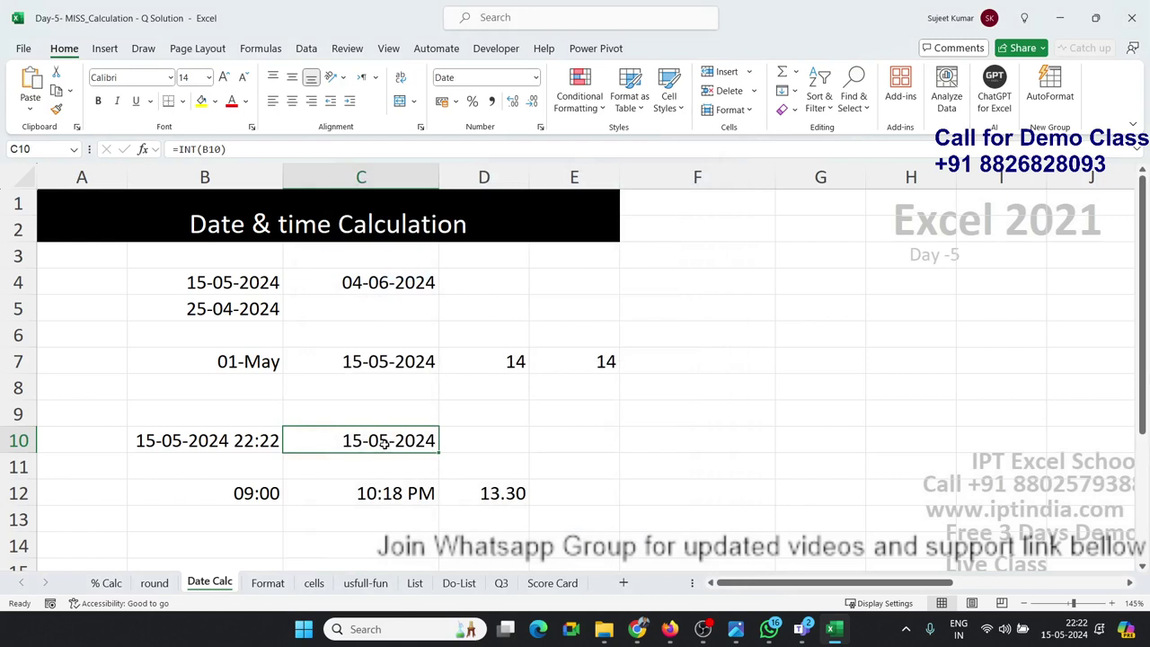
{"action": "key", "text": "ctrl+shift+asciitilde"}
{"action": "key", "text": "ctrl+z"}
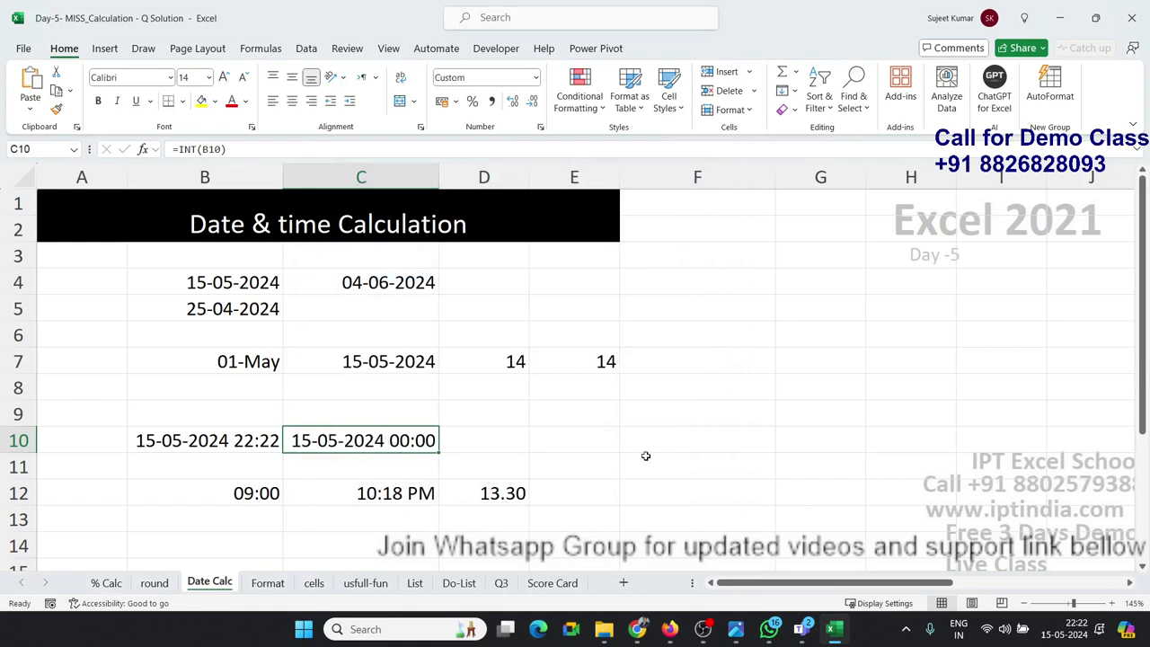
{"action": "left_click", "coordinate": [409, 462]}
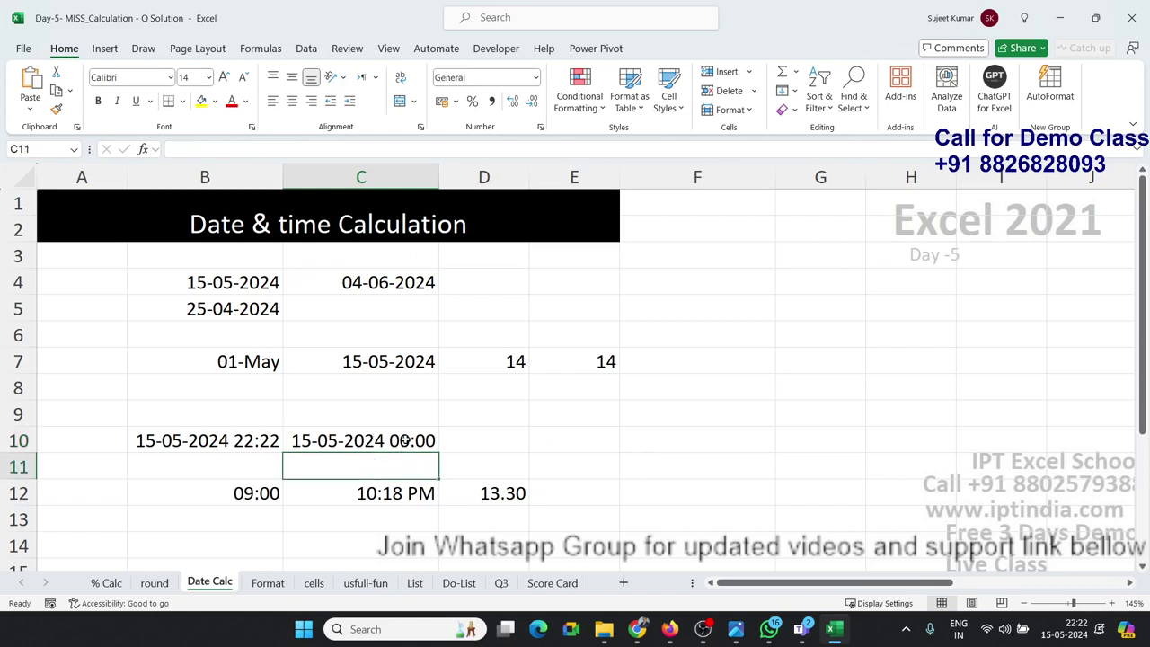
{"action": "left_click", "coordinate": [405, 440]}
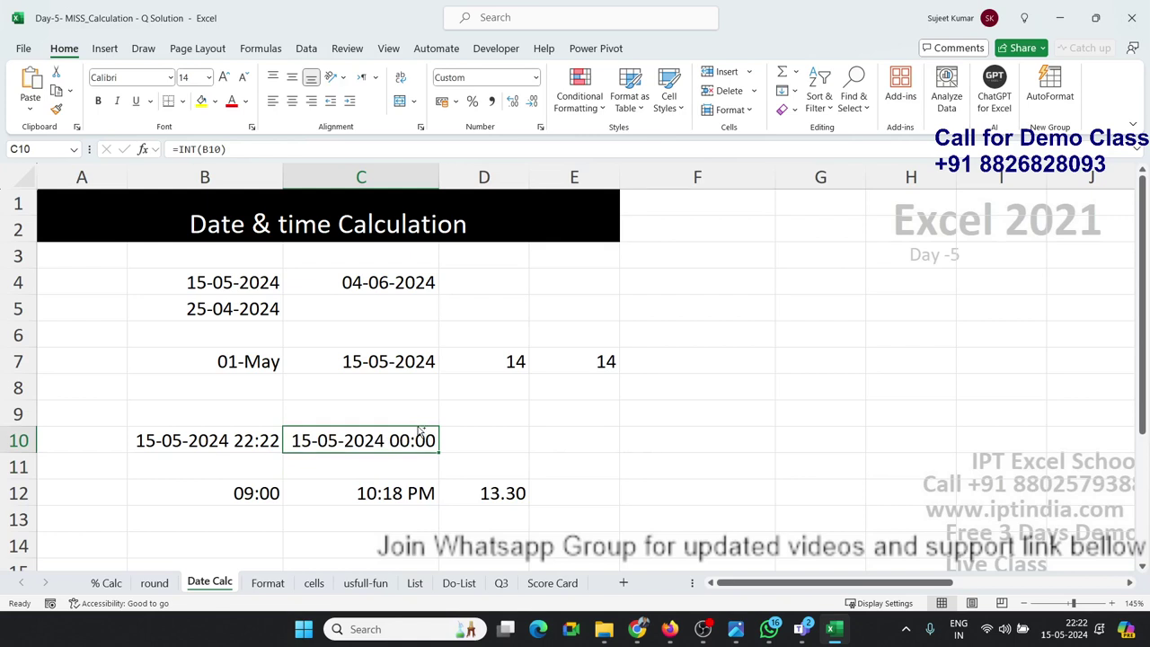
{"action": "key", "text": "ctrl+shift+3"}
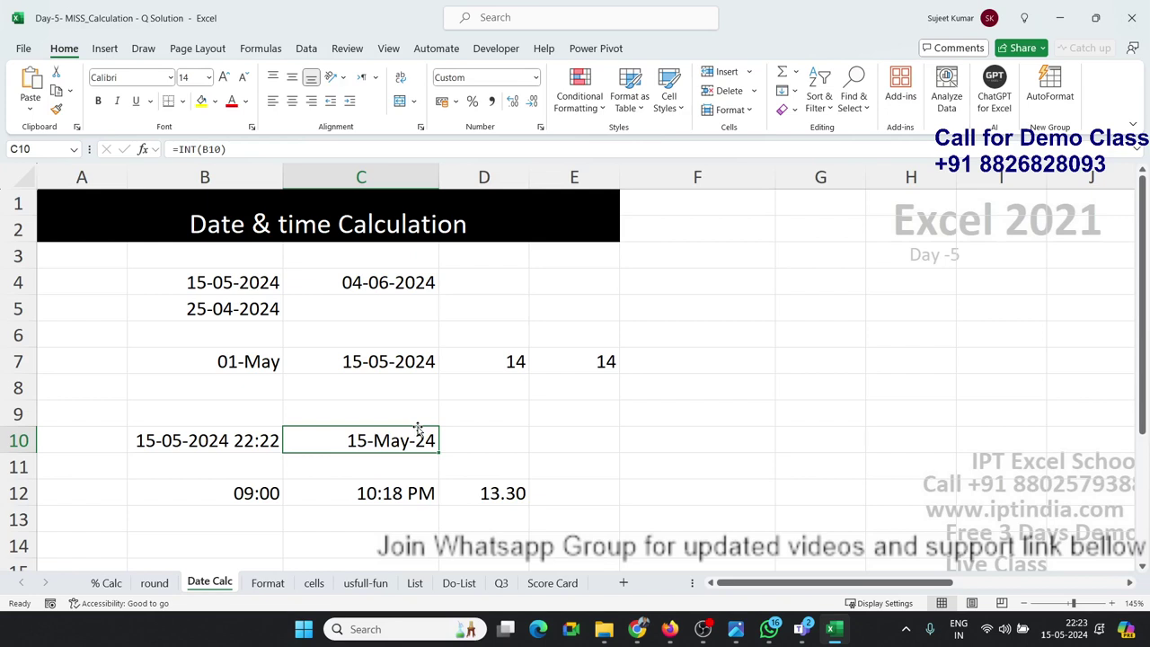
Re-enter the NOW formula in B10 so it refreshes to 22:23.
{"action": "key", "text": "Left"}
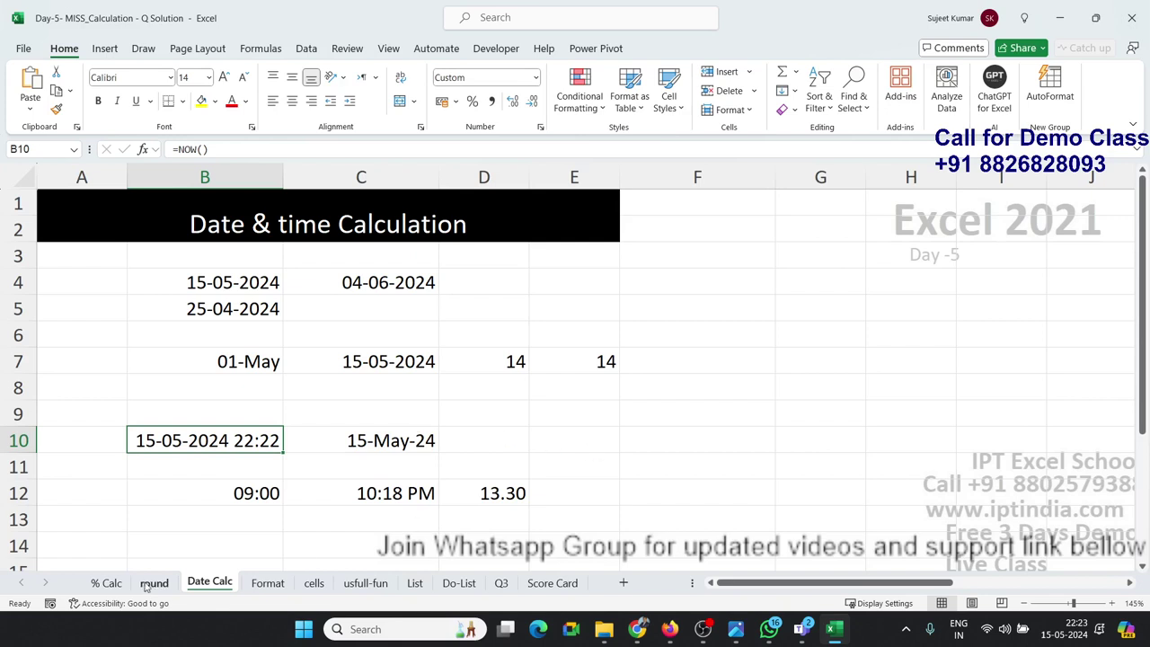
{"action": "double_click", "coordinate": [269, 440]}
{"action": "key", "text": "Return"}
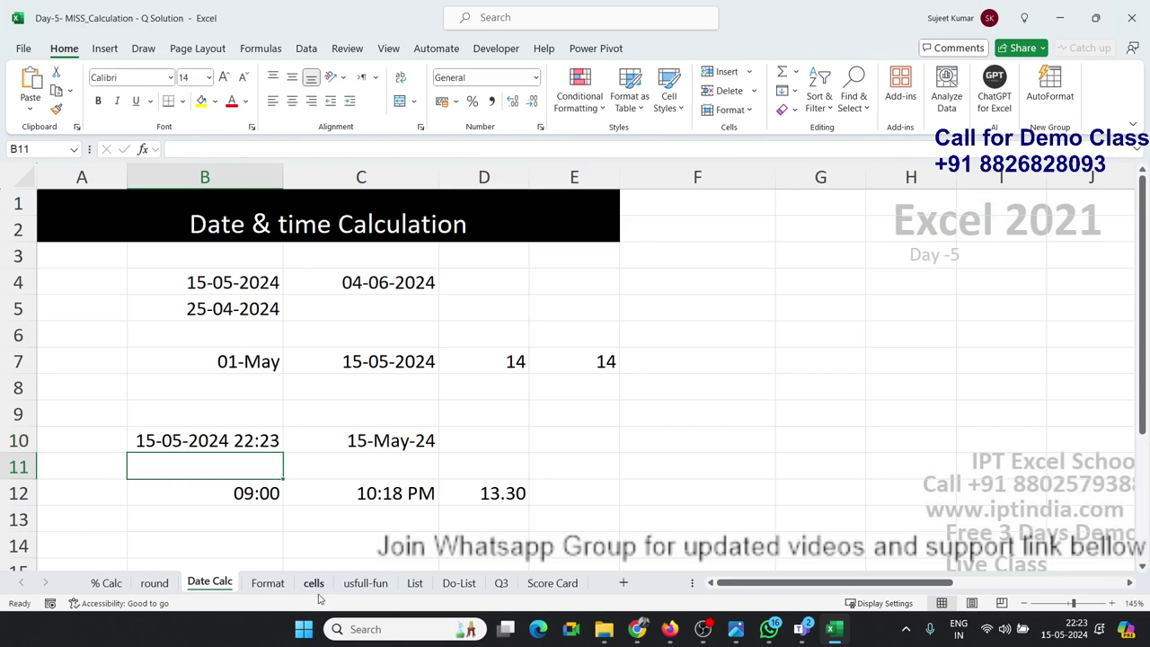
On the Format sheet, clear rows 4–14, undoing and redoing to compare.
{"action": "left_click", "coordinate": [334, 523]}
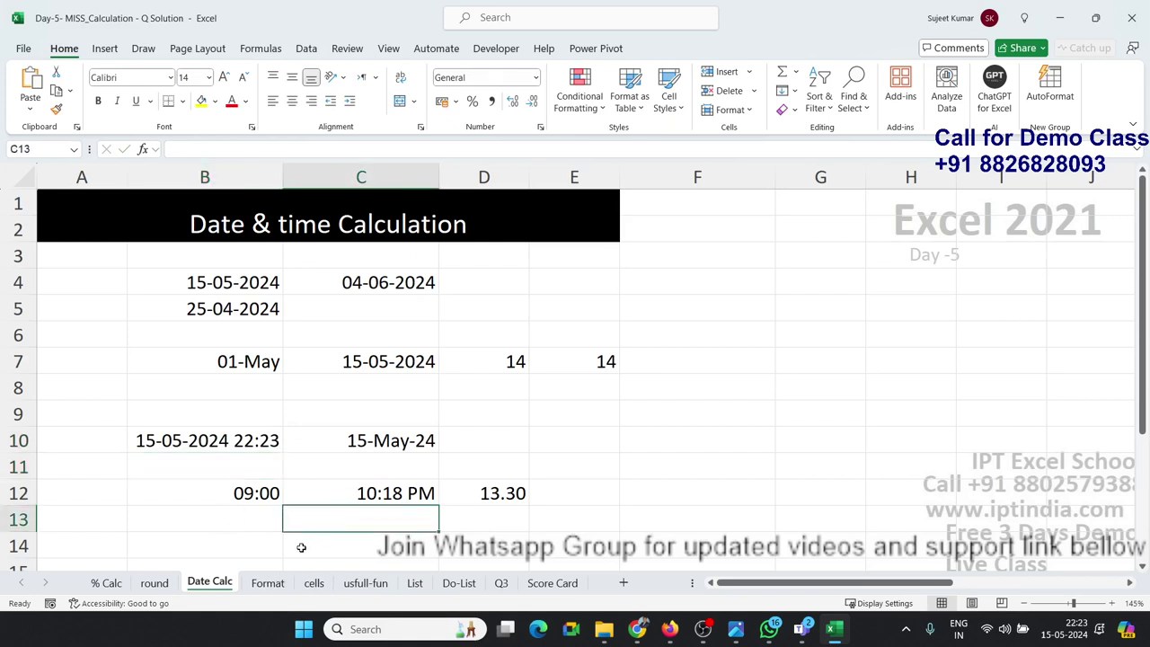
{"action": "left_click", "coordinate": [268, 583]}
{"action": "left_click", "coordinate": [618, 524]}
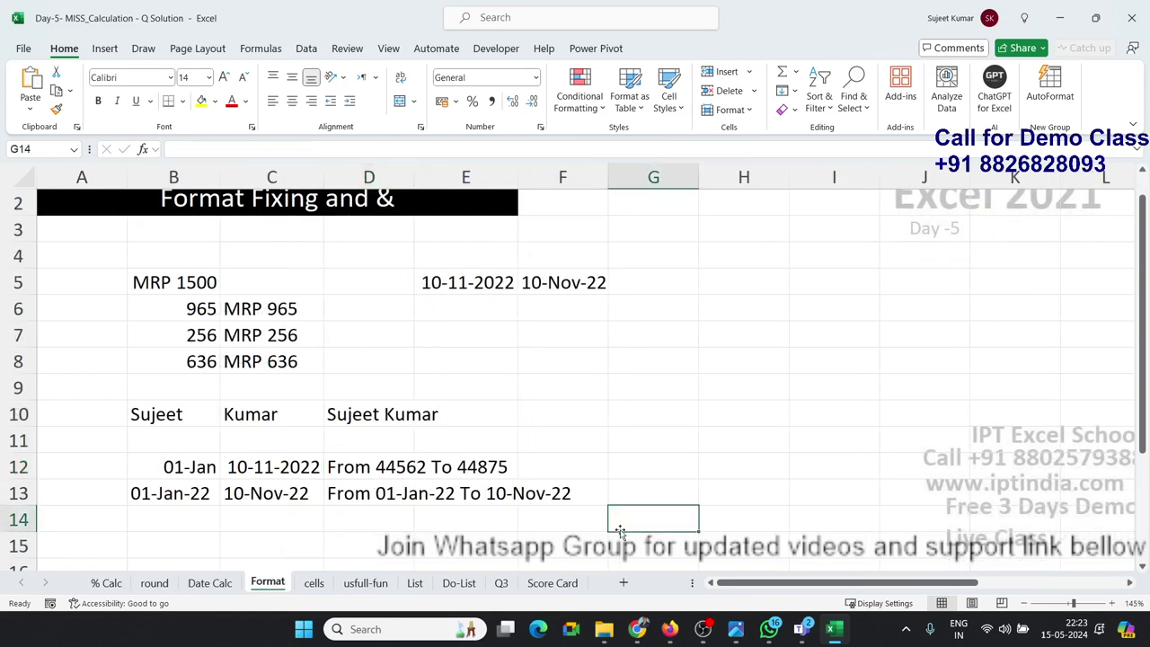
{"action": "scroll", "coordinate": [540, 536], "scroll_direction": "up", "scroll_amount": 1}
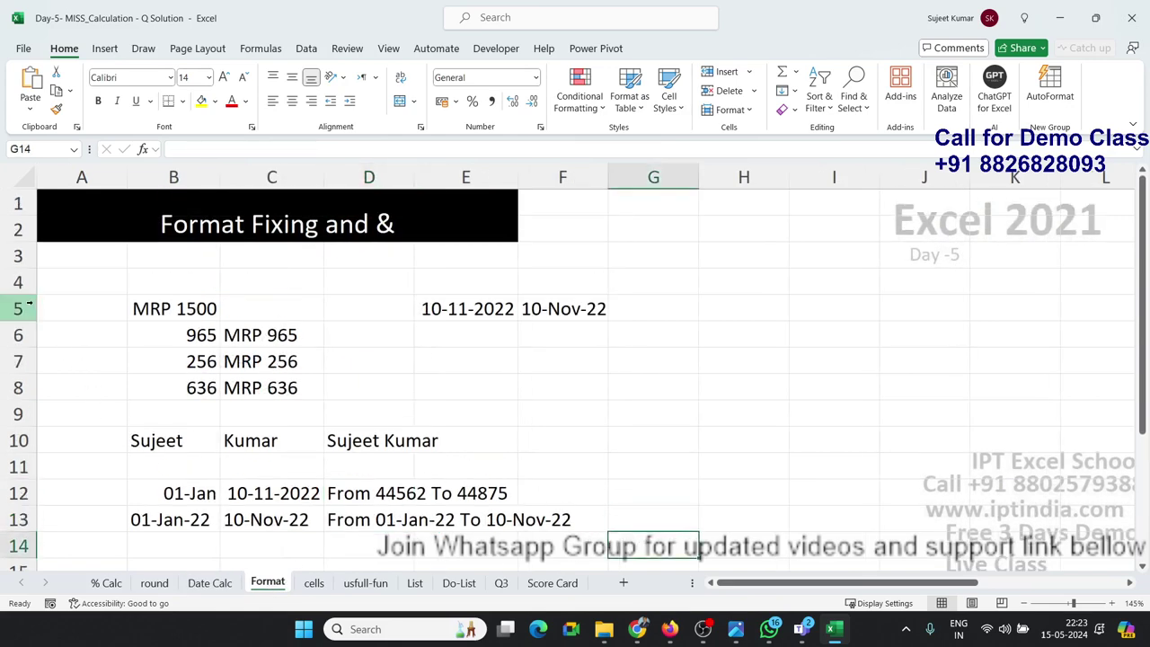
{"action": "left_click_drag", "start_coordinate": [19, 282], "coordinate": [16, 544]}
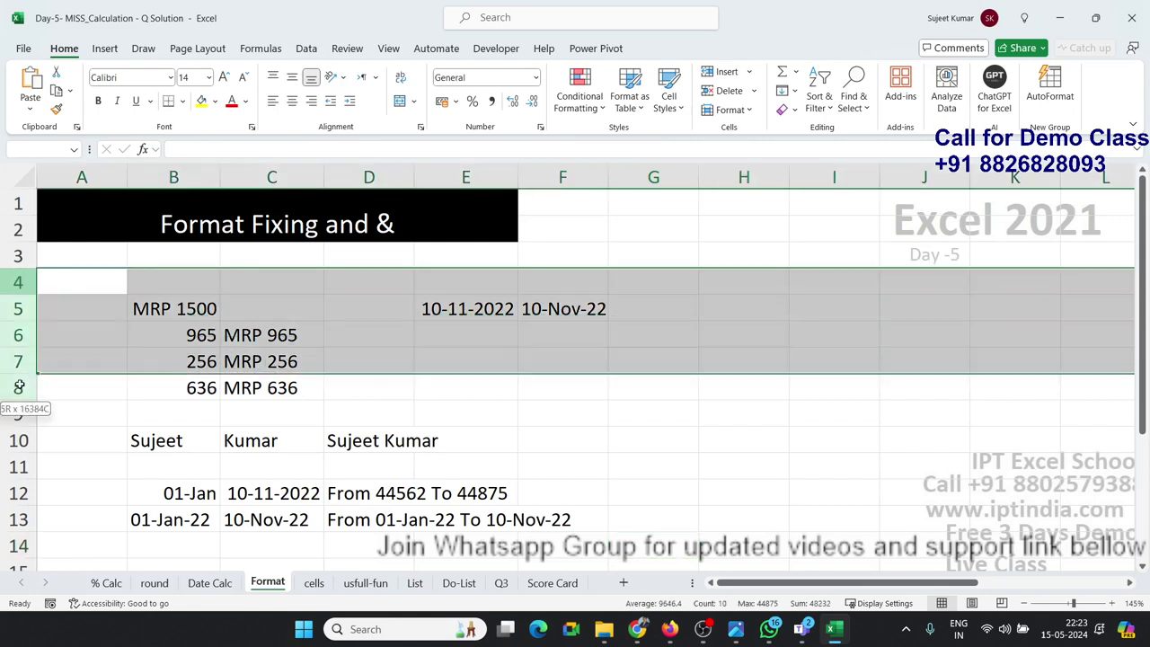
{"action": "key", "text": "Delete"}
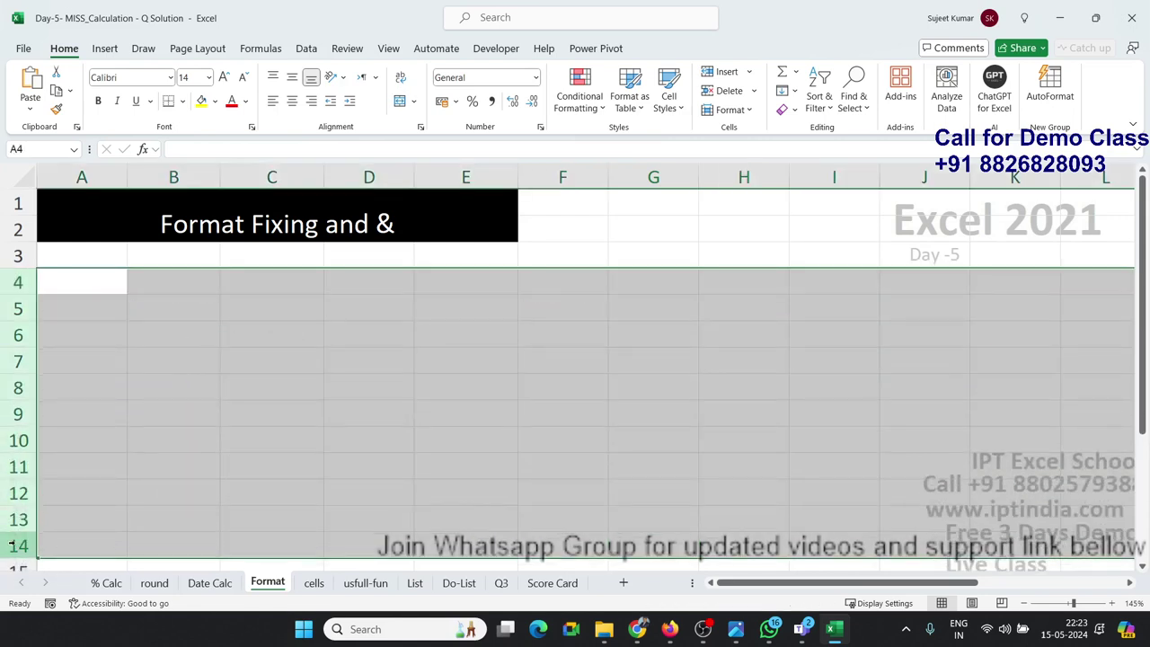
{"action": "key", "text": "Up"}
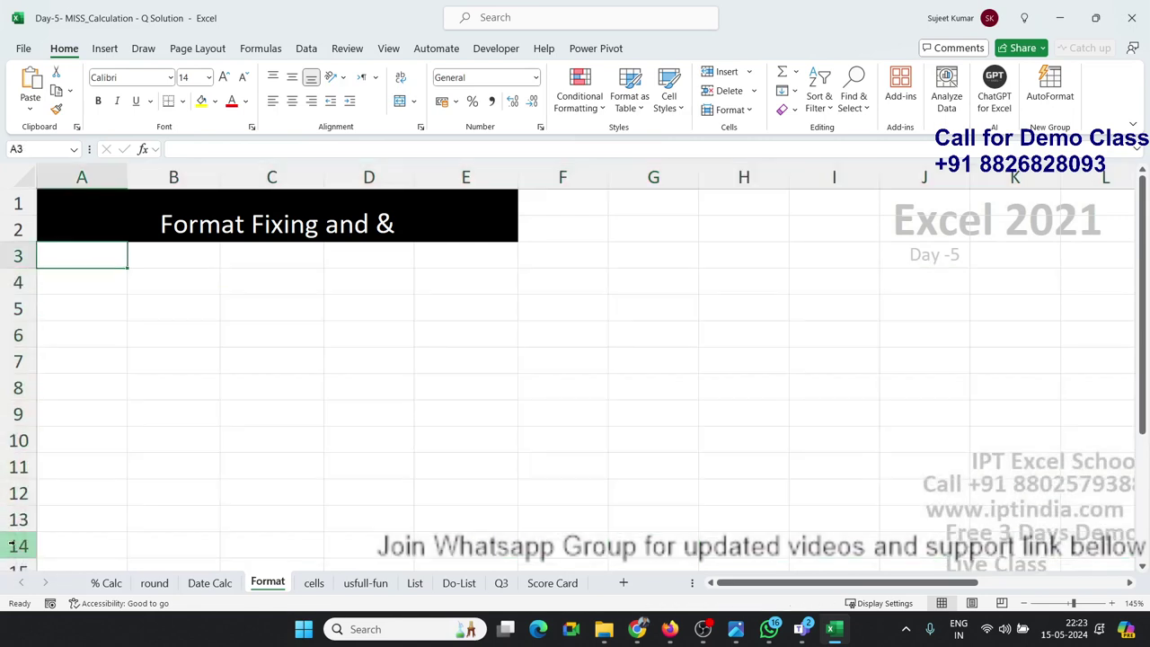
{"action": "key", "text": "ctrl+z"}
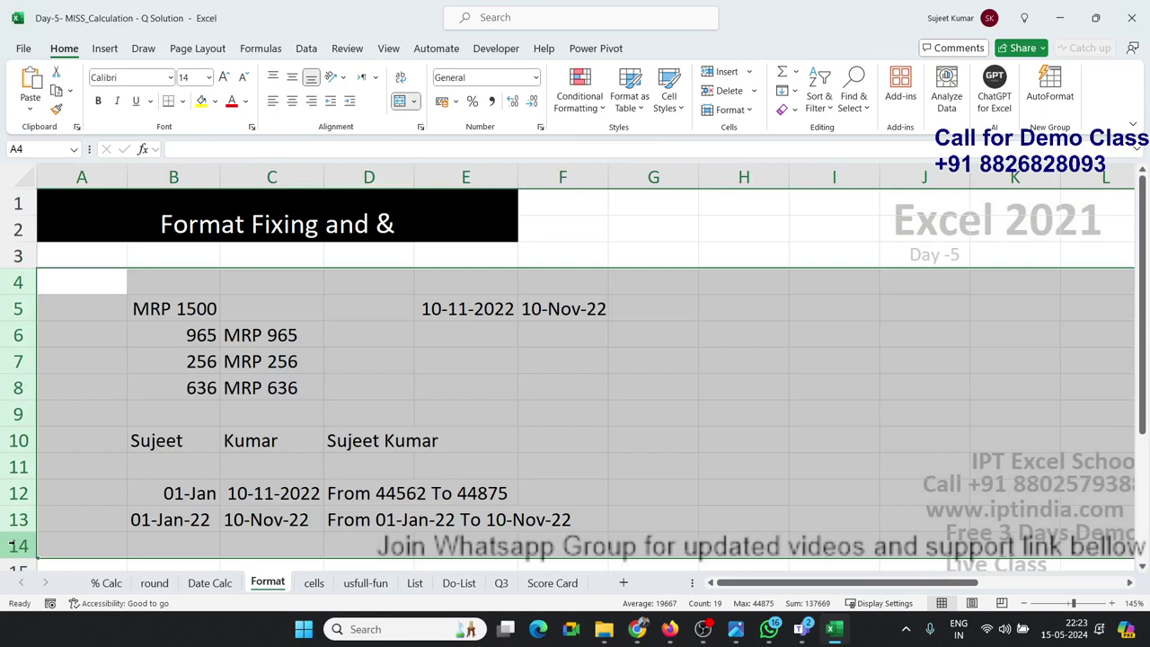
{"action": "key", "text": "Delete"}
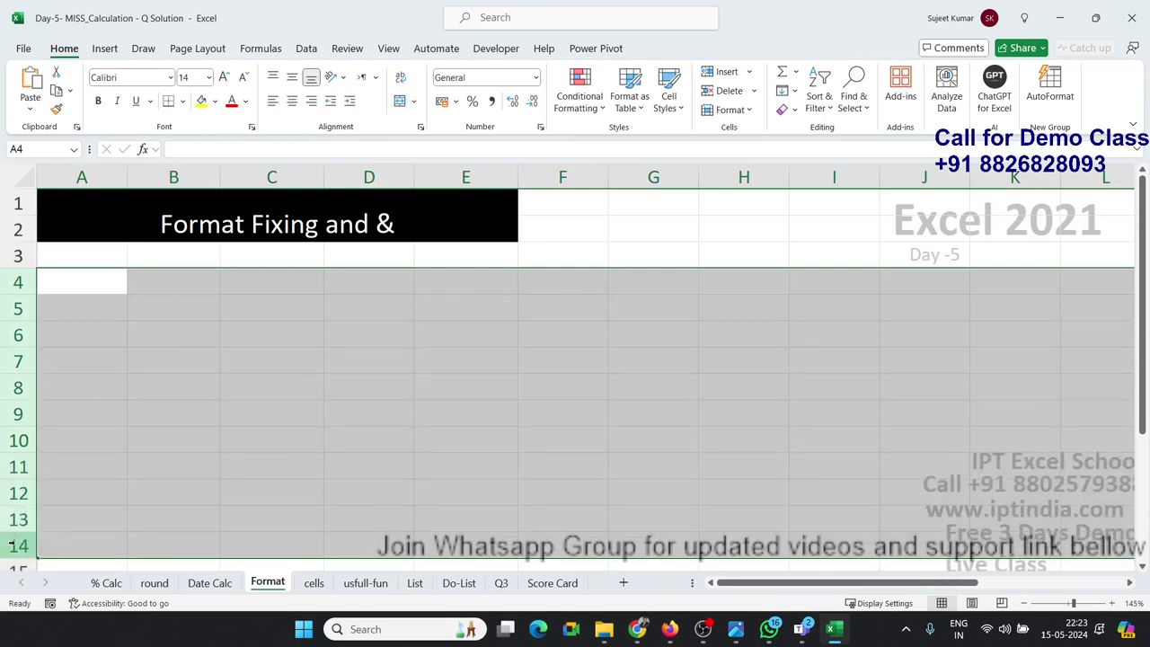
{"action": "key", "text": "Right"}
{"action": "key", "text": "Right"}
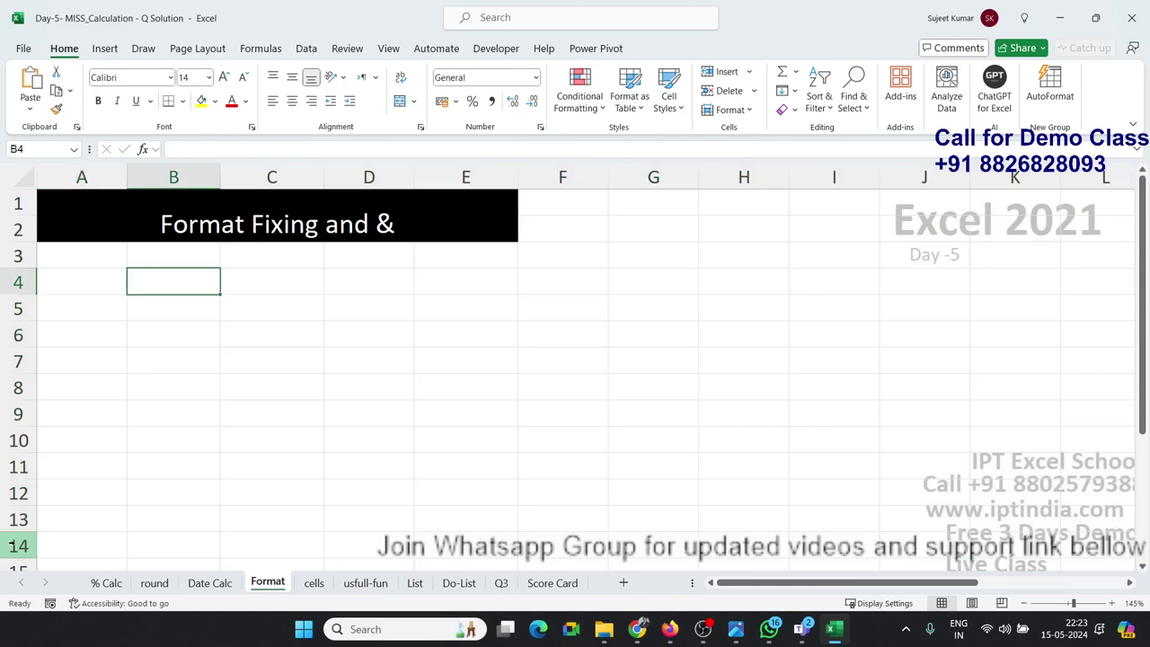
{"action": "key", "text": "ctrl+z"}
{"action": "key", "text": "ctrl+alt+minus"}
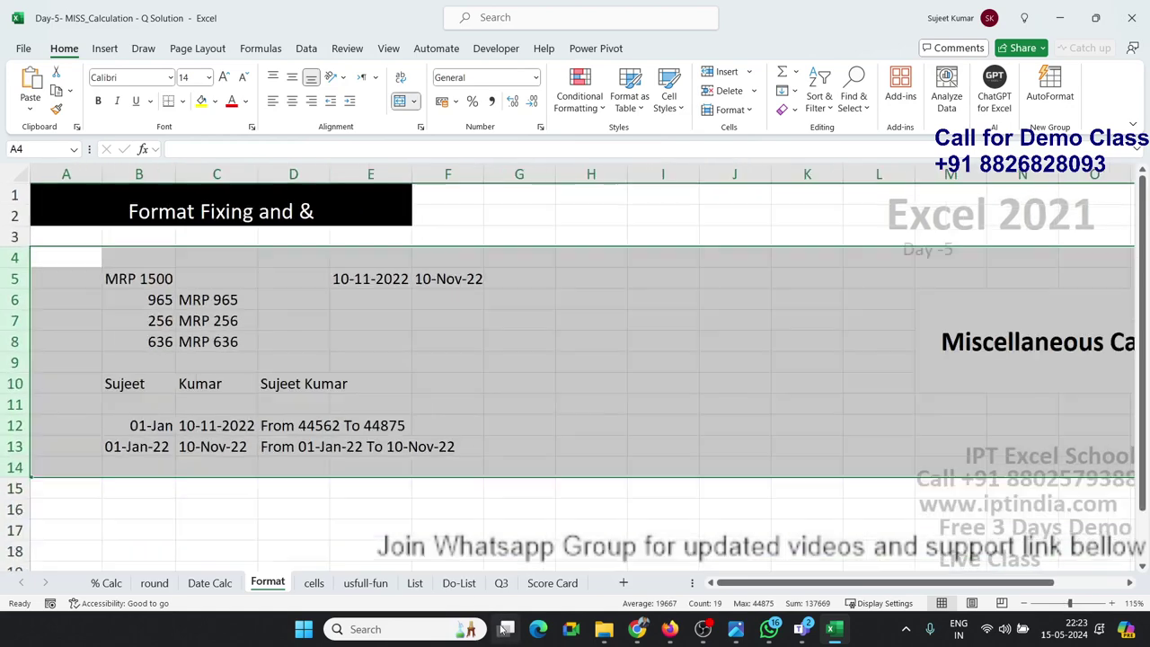
{"action": "key", "text": "ctrl+alt+minus"}
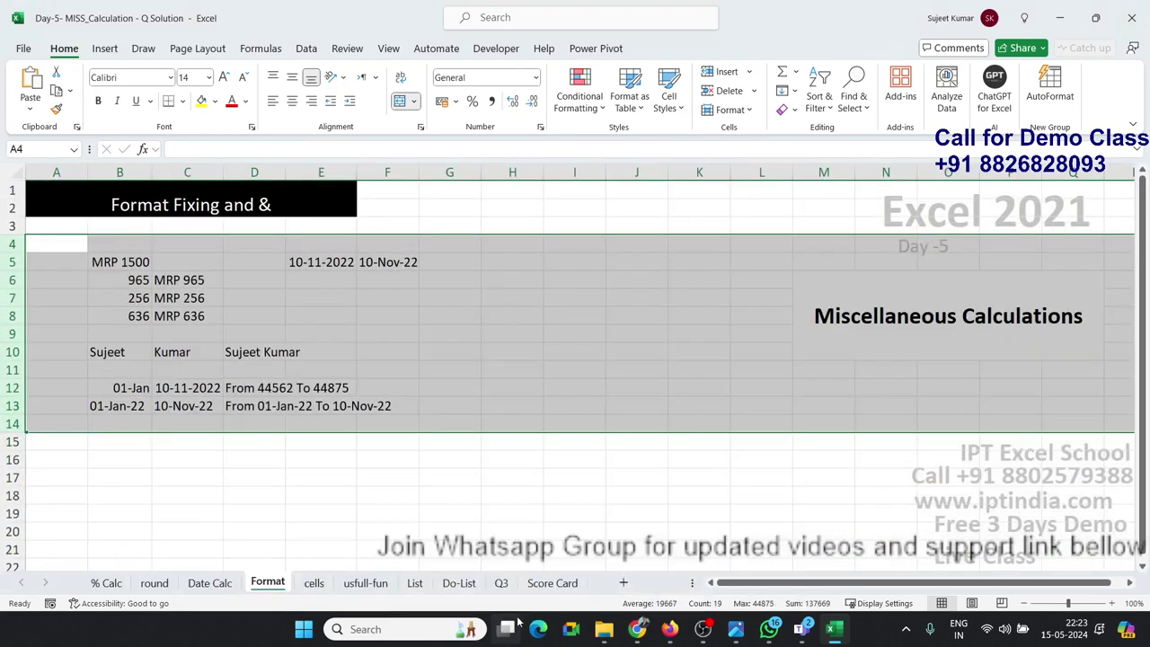
Clear everything in A4:H19, leaving only the Format Fixing title.
{"action": "left_click", "coordinate": [254, 514]}
{"action": "left_click_drag", "start_coordinate": [58, 245], "coordinate": [516, 511]}
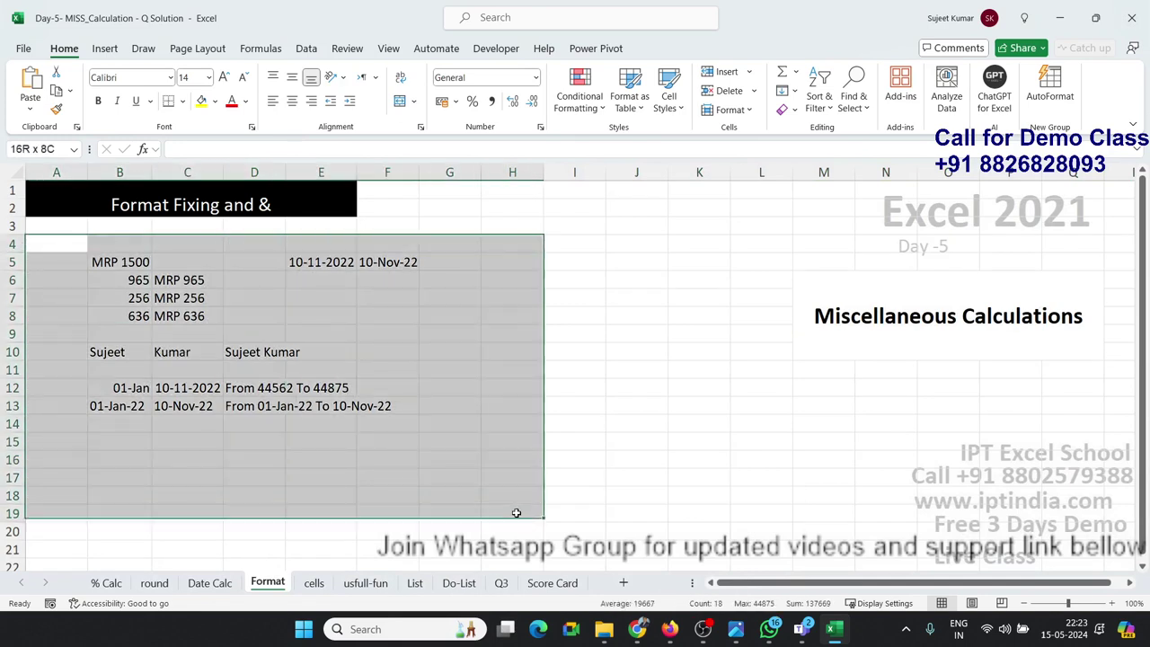
{"action": "key", "text": "Delete"}
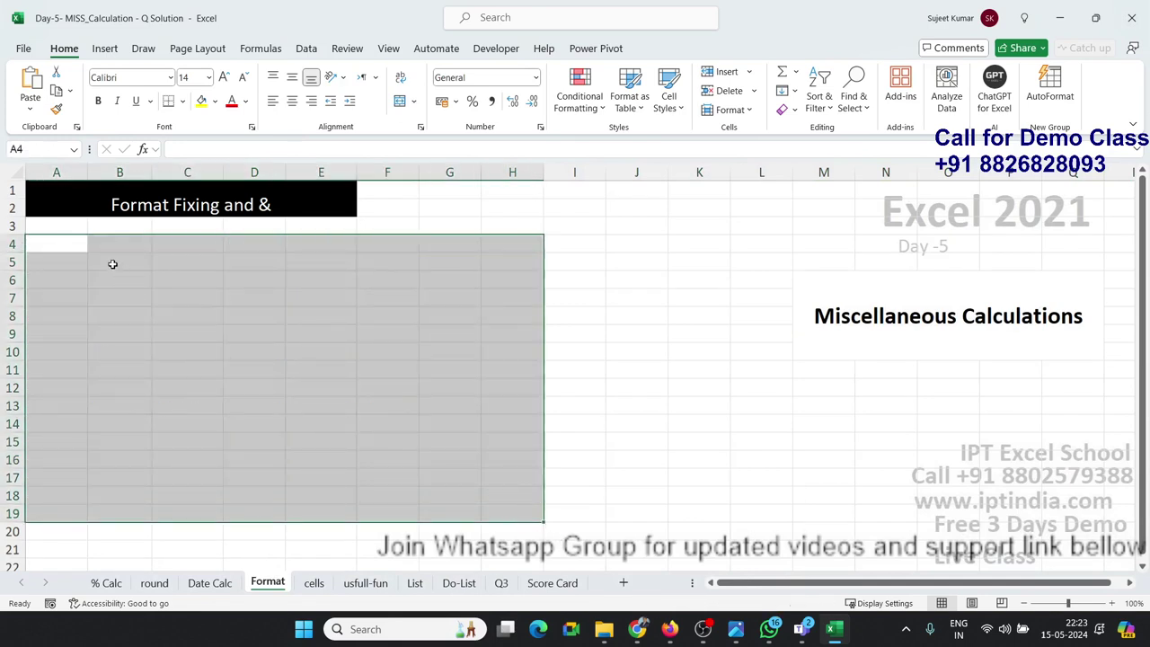
{"action": "left_click", "coordinate": [113, 264]}
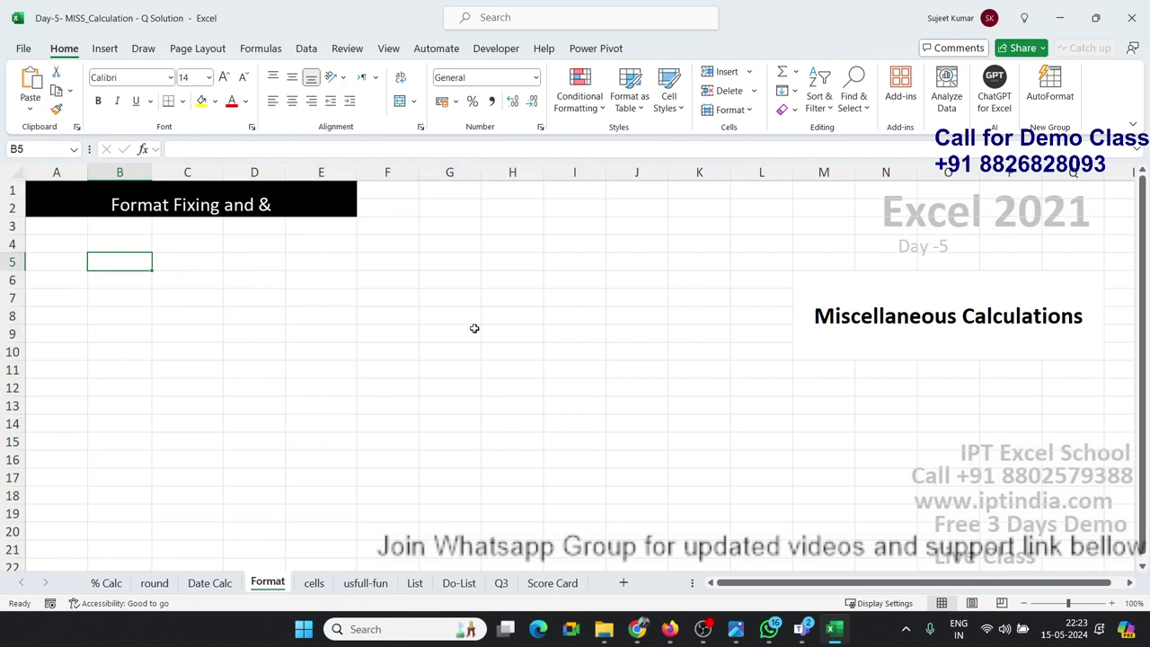
Try entering 5000 and then 'MRP 500' as plain text in B5, then clear it.
{"action": "type", "text": "5000"}
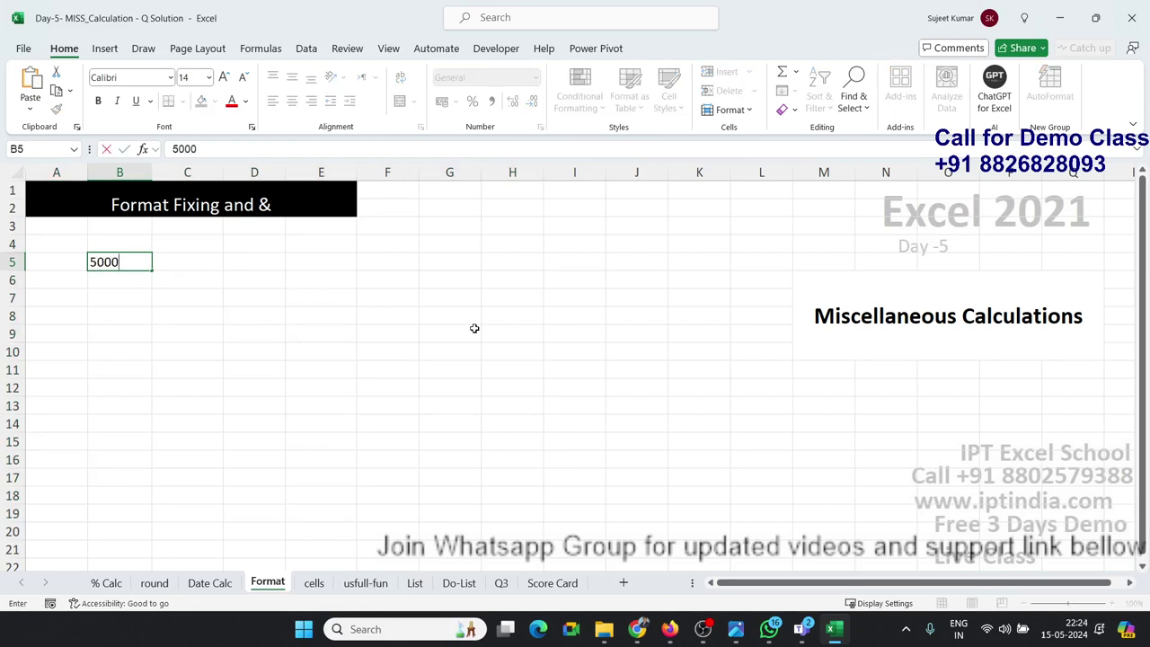
{"action": "key", "text": "Return"}
{"action": "key", "text": "Up"}
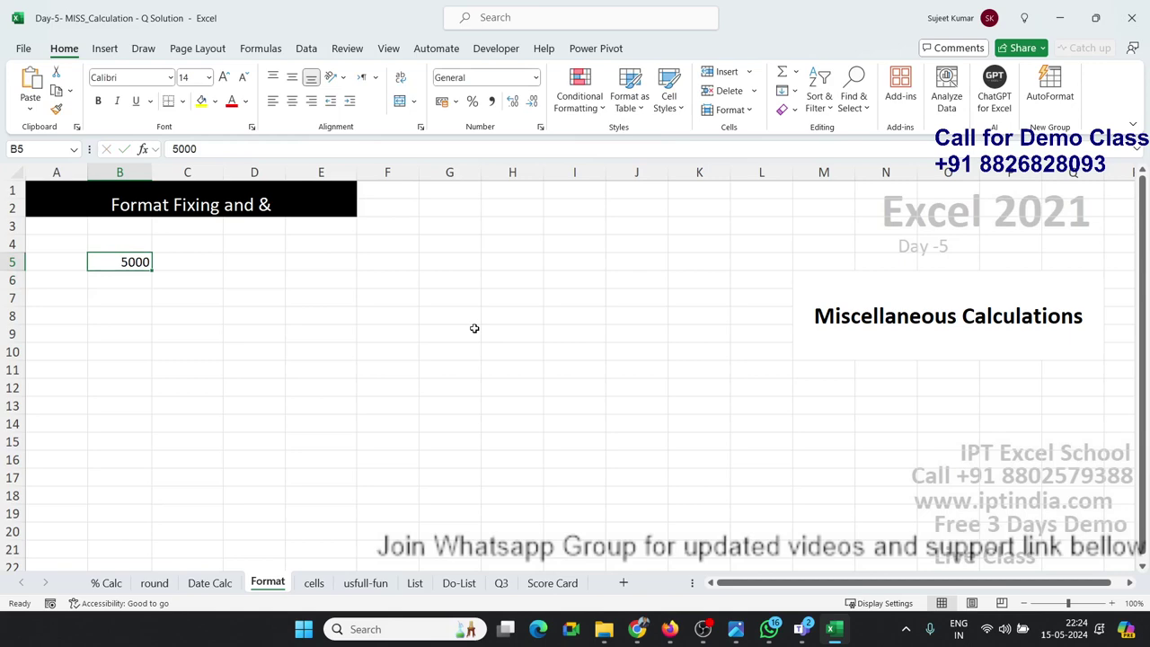
{"action": "scroll", "coordinate": [480, 373], "scroll_direction": "up", "scroll_amount": 1, "text": "ctrl"}
{"action": "scroll", "coordinate": [477, 369], "scroll_direction": "up", "scroll_amount": 3, "text": "ctrl"}
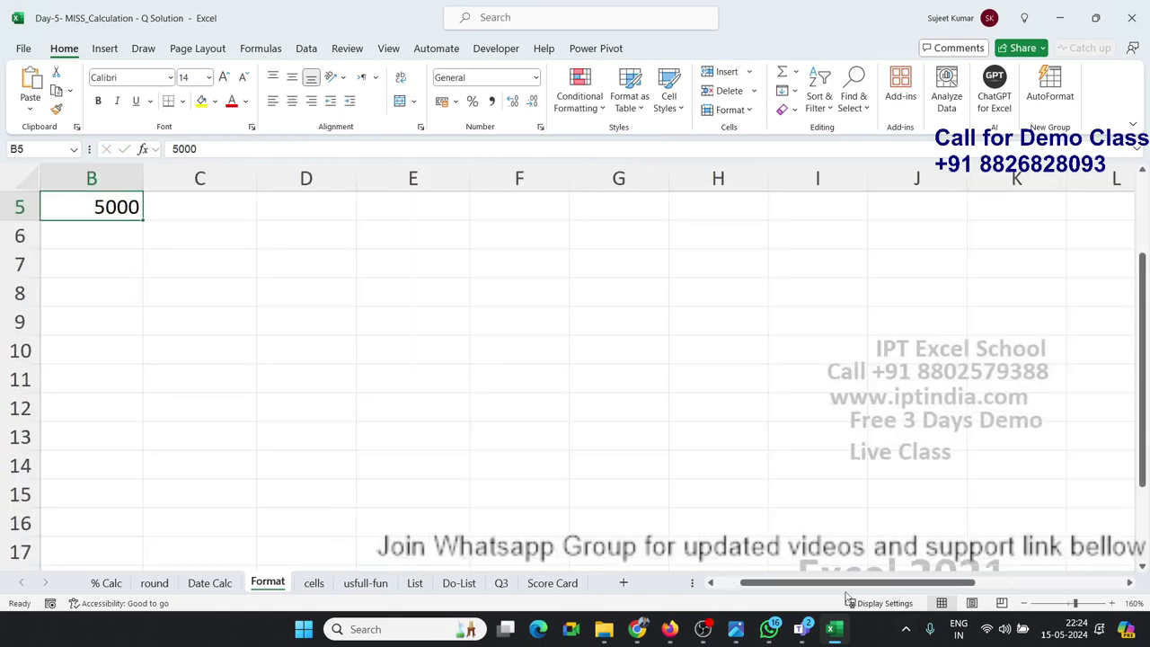
{"action": "left_click_drag", "start_coordinate": [845, 582], "coordinate": [820, 583]}
{"action": "scroll", "coordinate": [609, 579], "scroll_direction": "up", "scroll_amount": 2}
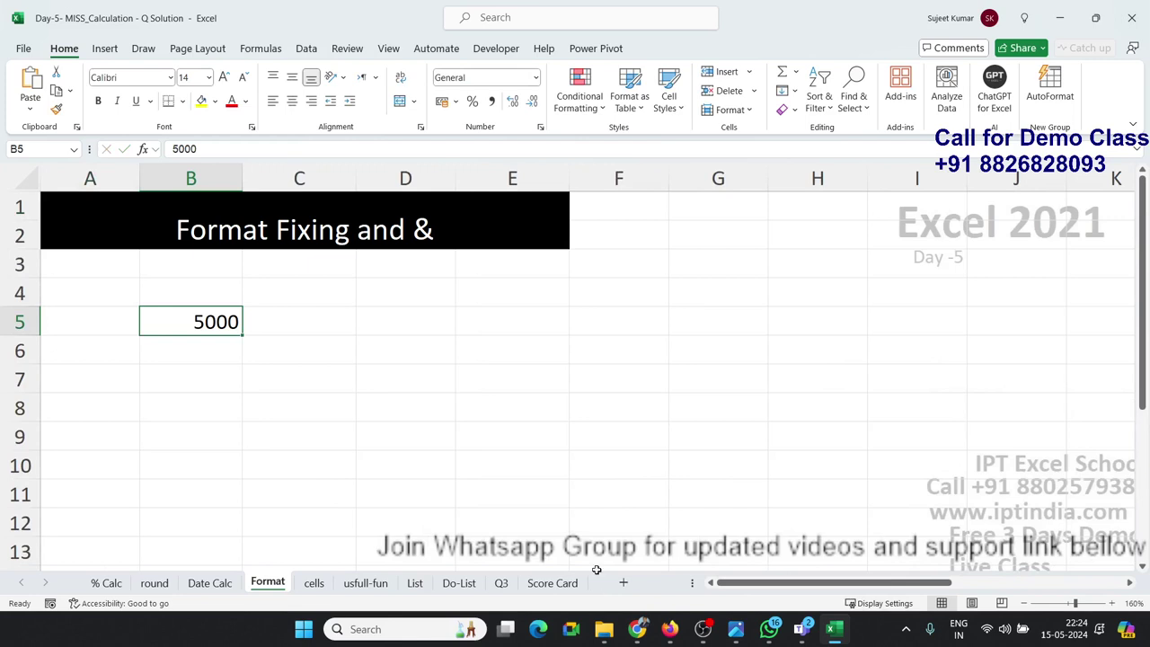
{"action": "type", "text": "M"}
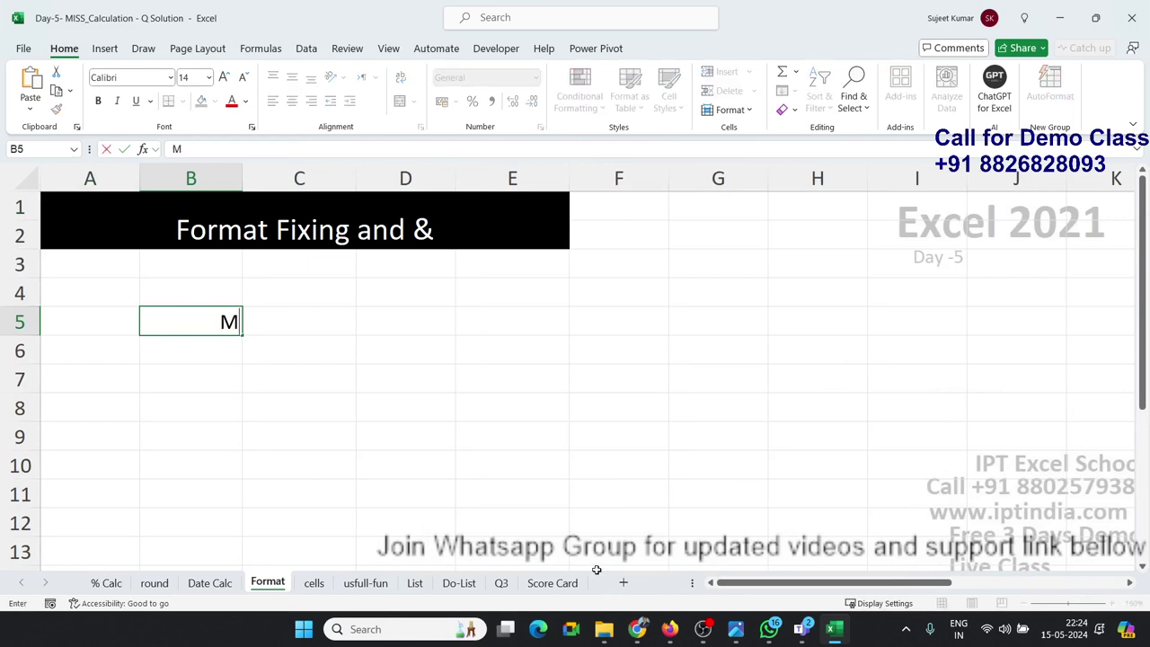
{"action": "type", "text": "RP 500"}
{"action": "key", "text": "Return"}
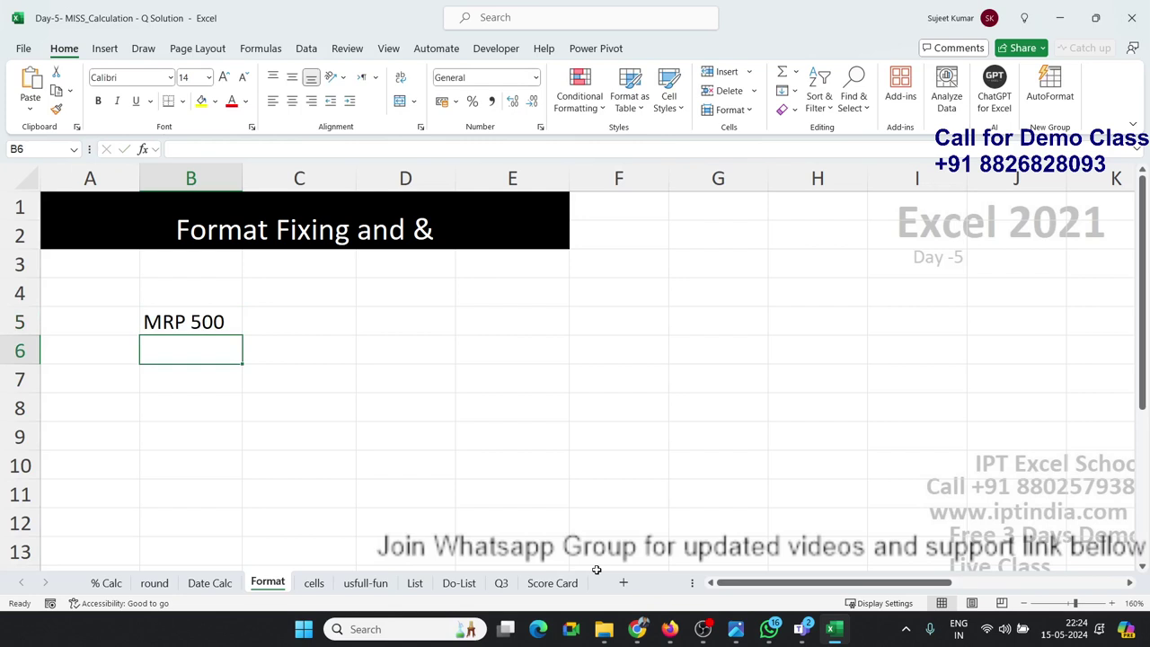
{"action": "key", "text": "Up"}
{"action": "key", "text": "Delete"}
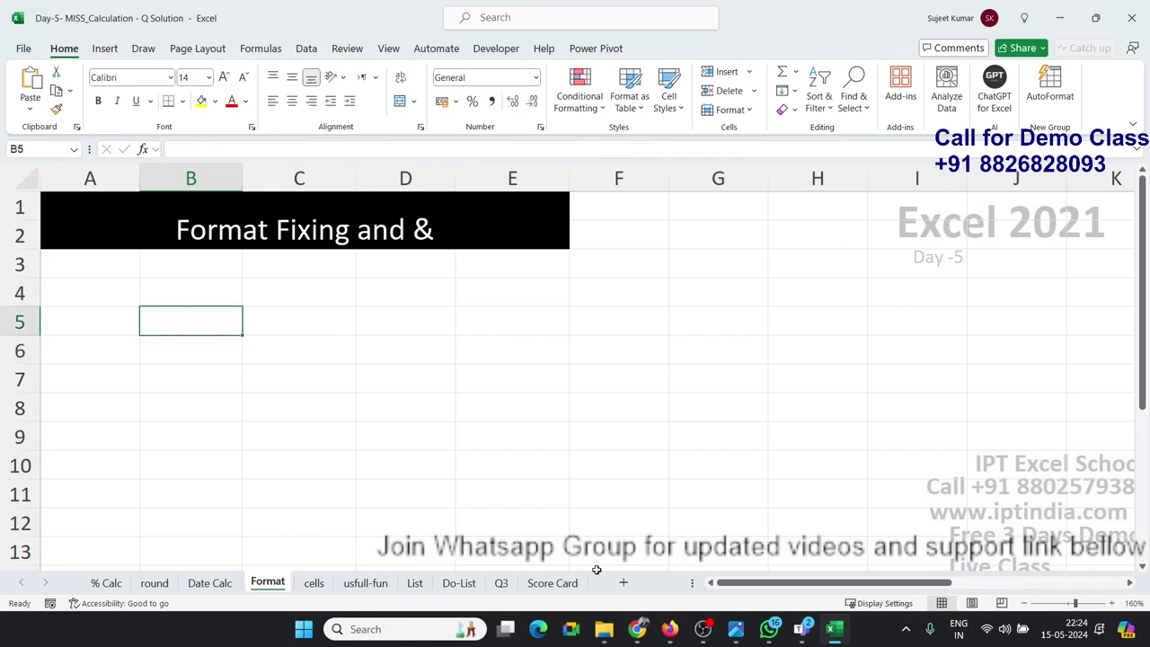
Give B5 the custom format "MRP" 0 and enter 500 so it shows MRP 500.
{"action": "left_click", "coordinate": [540, 127]}
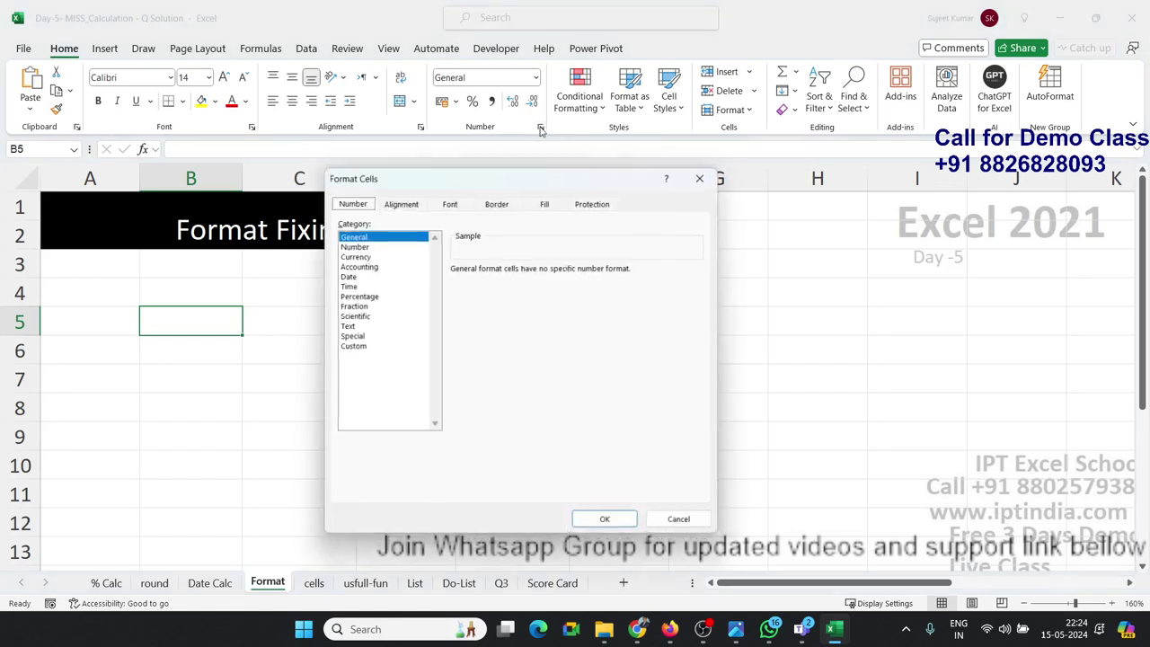
{"action": "left_click", "coordinate": [365, 347]}
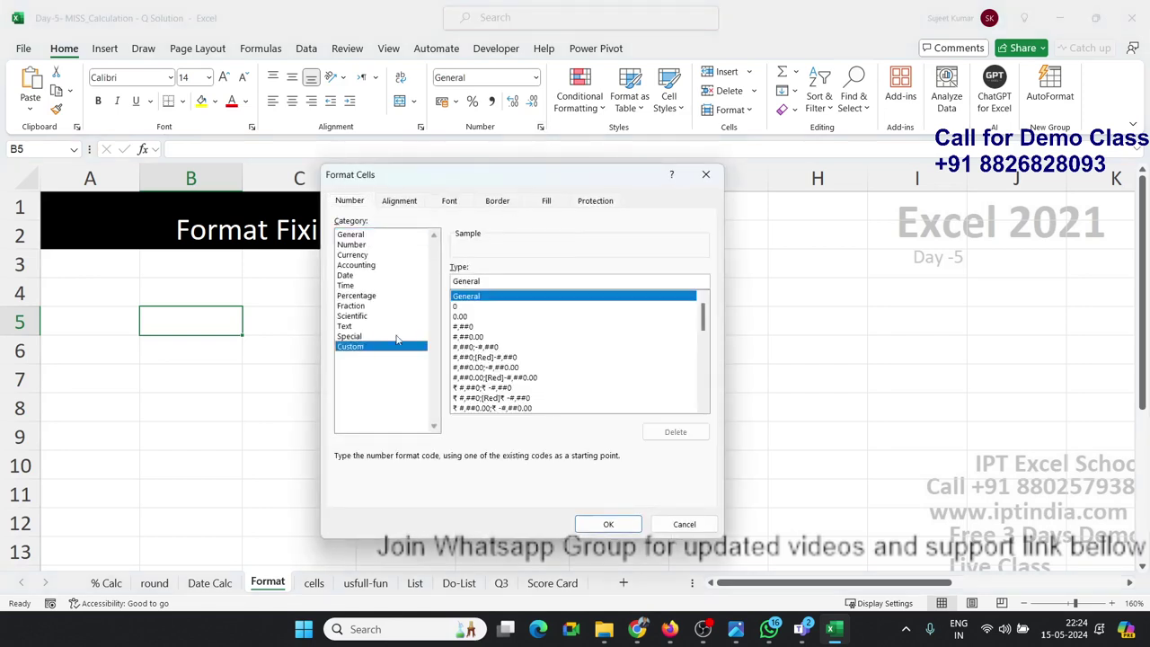
{"action": "double_click", "coordinate": [472, 283]}
{"action": "type", "text": "\"MRP"}
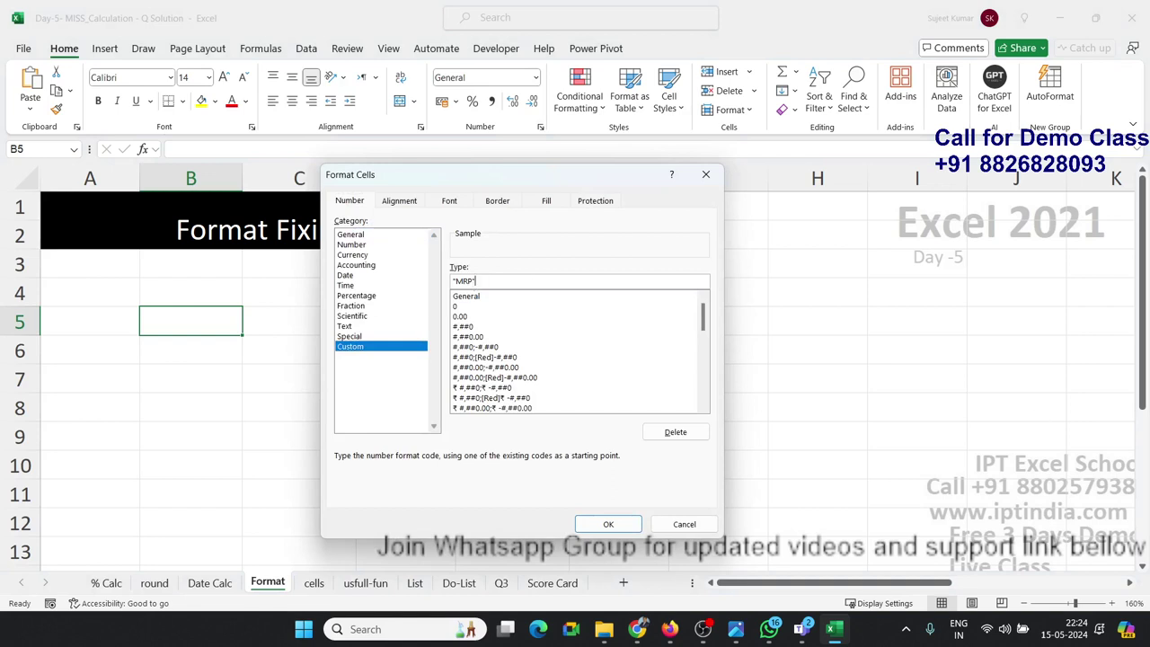
{"action": "type", "text": "\" 0"}
{"action": "key", "text": "Return"}
{"action": "type", "text": "500"}
{"action": "key", "text": "Return"}
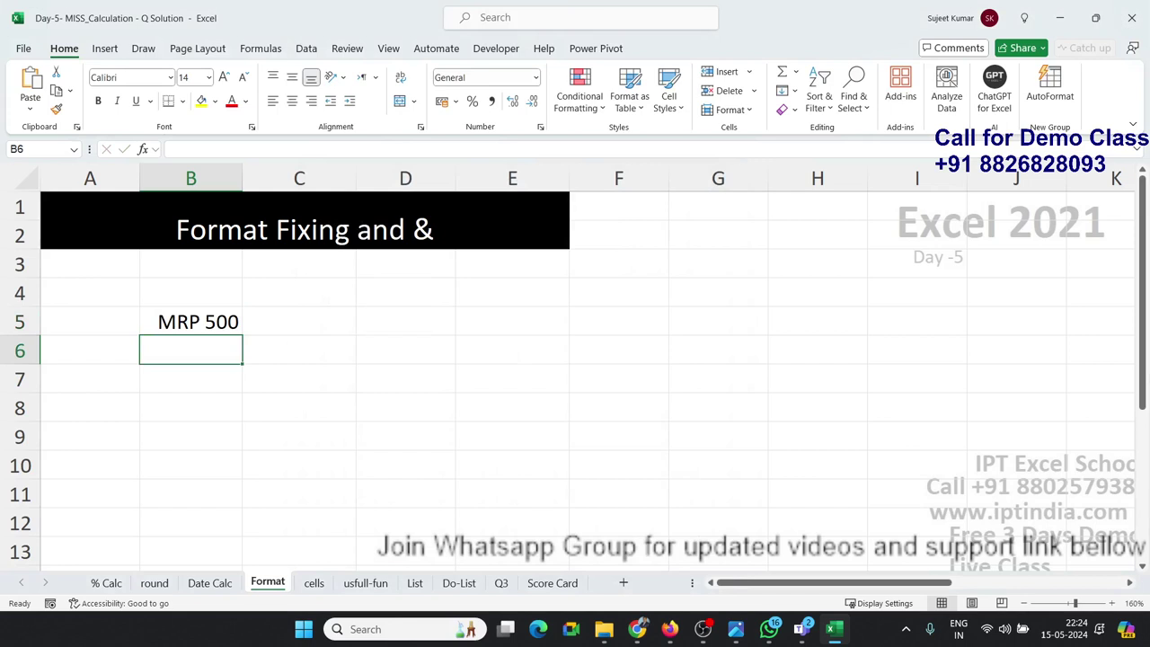
Enter a first name in B7 and a surname in C7.
{"action": "key", "text": "Up"}
{"action": "key", "text": "Right"}
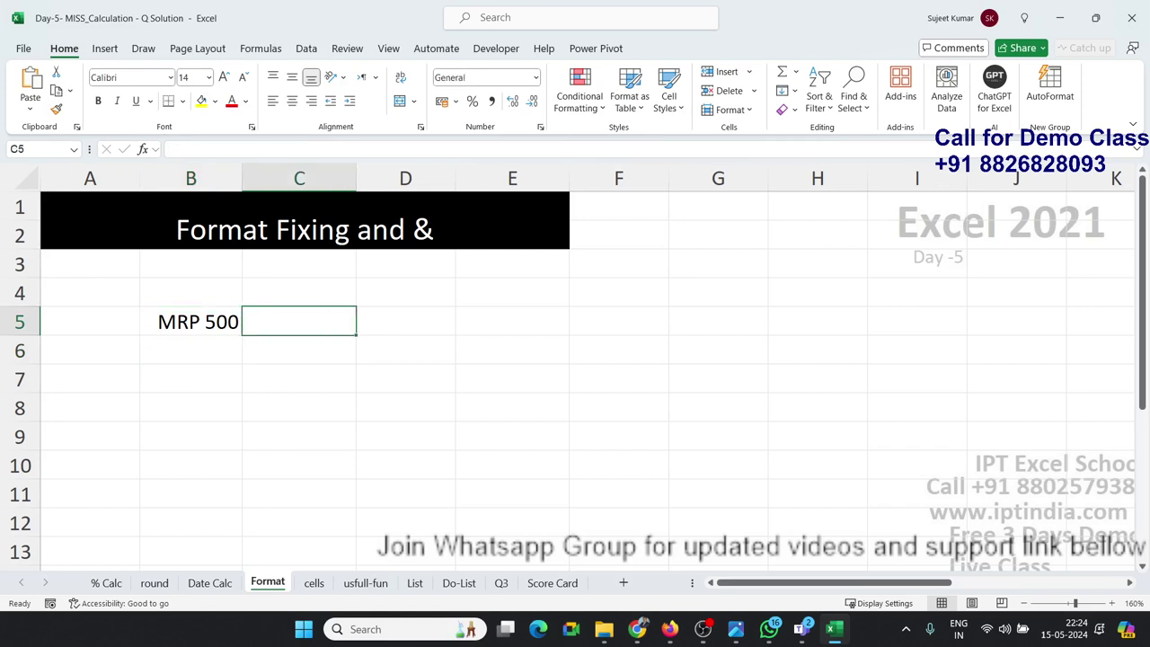
{"action": "key", "text": "Left"}
{"action": "key", "text": "Down"}
{"action": "key", "text": "Down"}
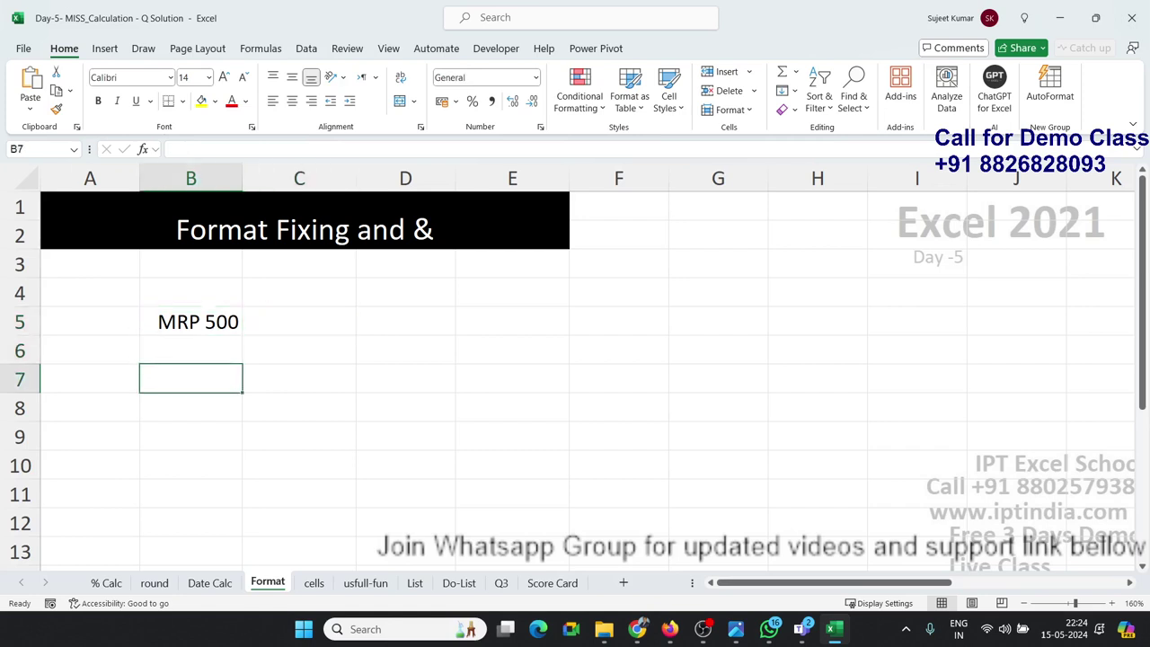
{"action": "type", "text": "Sujeet"}
{"action": "key", "text": "Tab"}
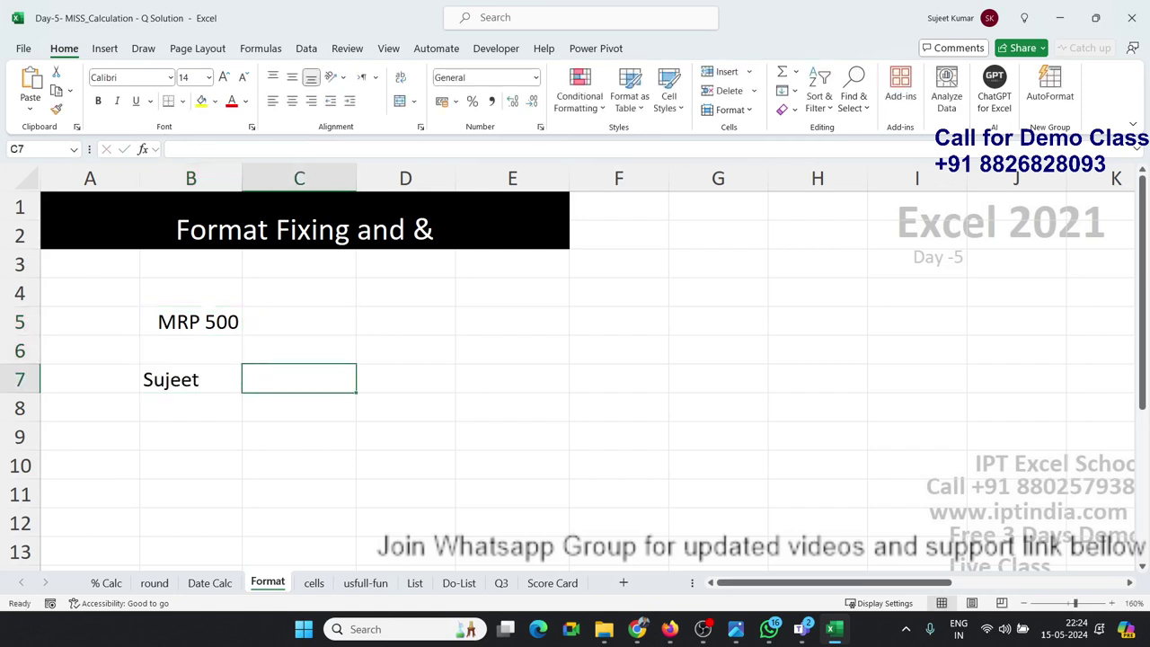
{"action": "type", "text": "Kumar"}
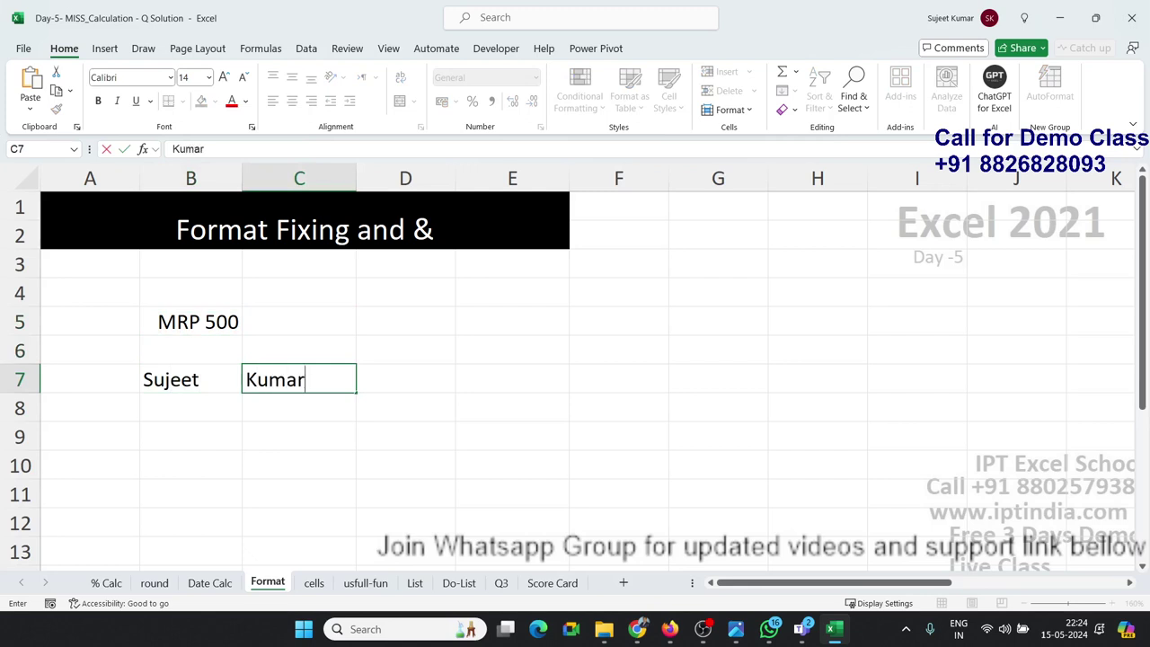
{"action": "key", "text": "Tab"}
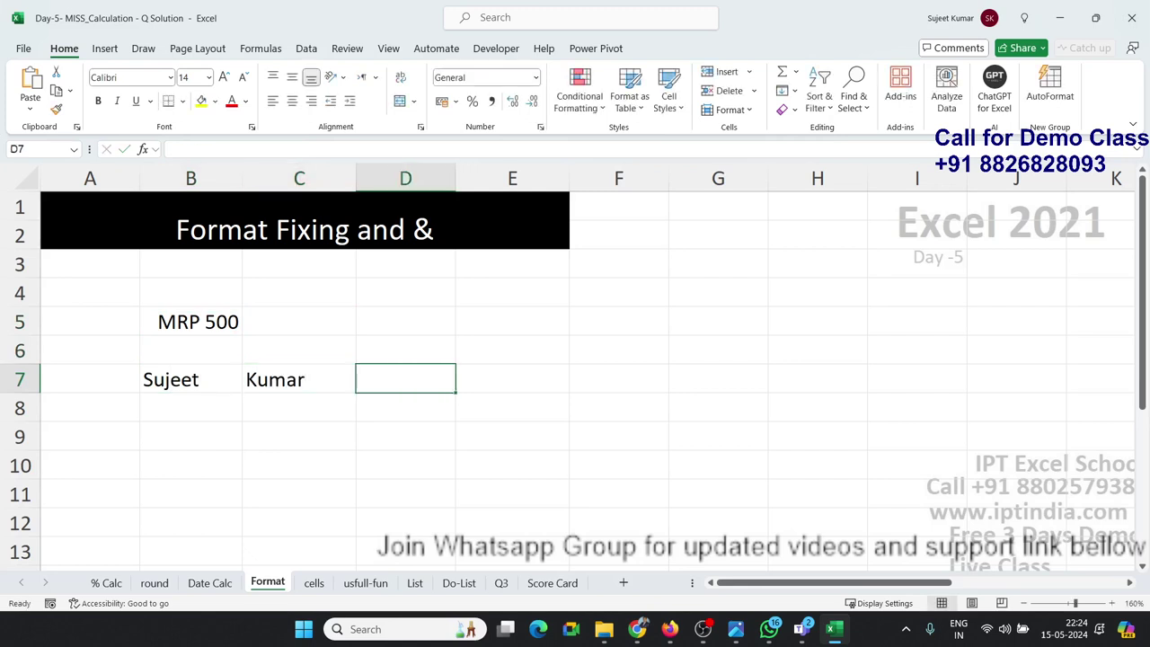
Join the names with a space in D7 using =B7&" "&C7.
{"action": "type", "text": "="}
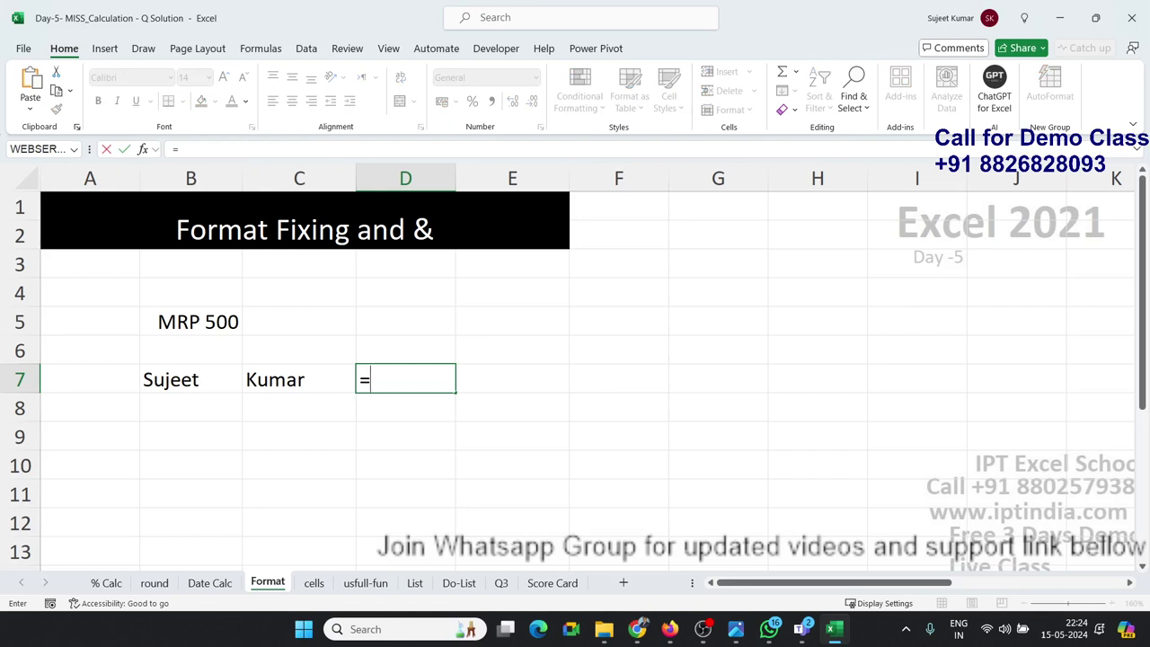
{"action": "left_click", "coordinate": [299, 379]}
{"action": "left_click", "coordinate": [191, 379]}
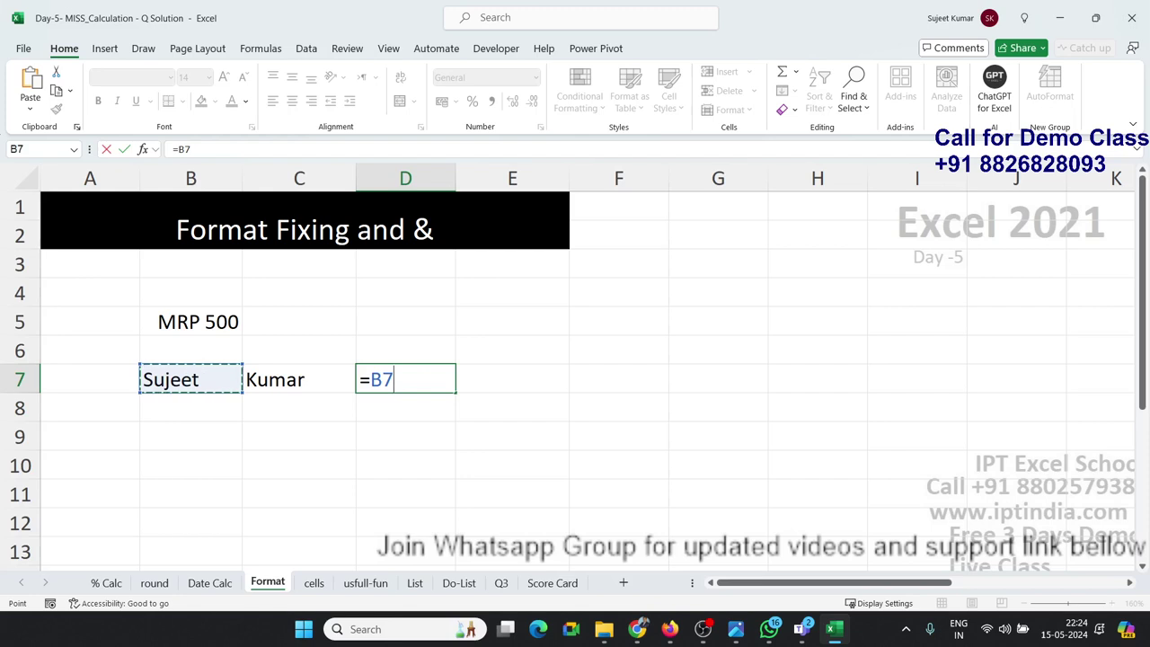
{"action": "type", "text": "&"}
{"action": "left_click", "coordinate": [315, 384]}
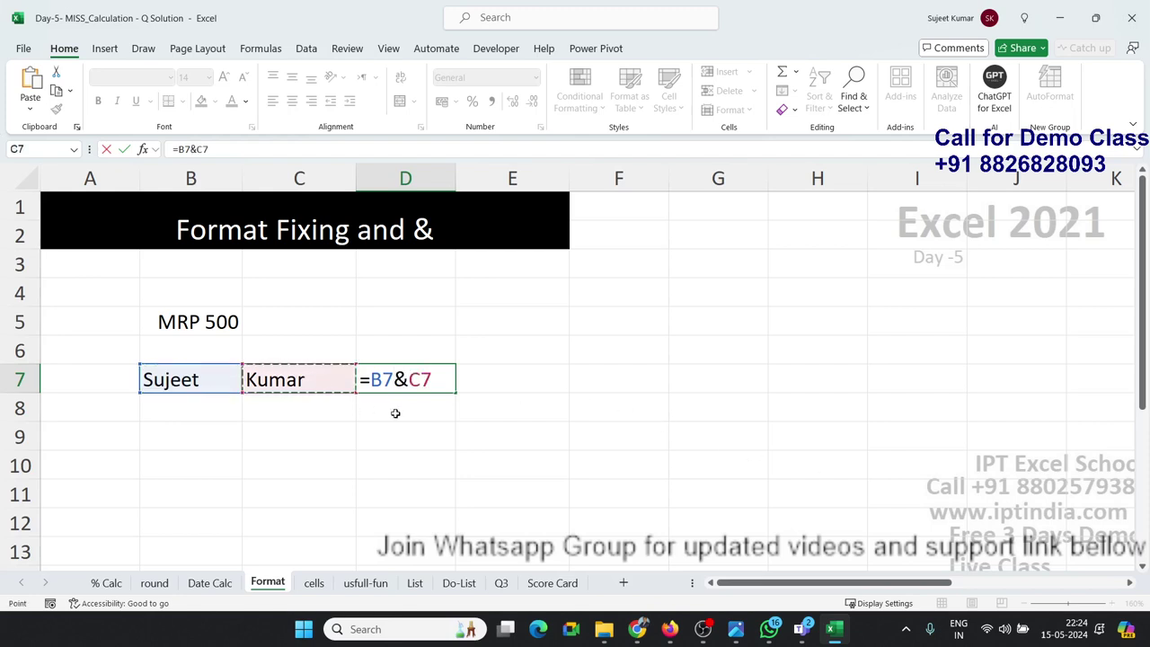
{"action": "key", "text": "Return"}
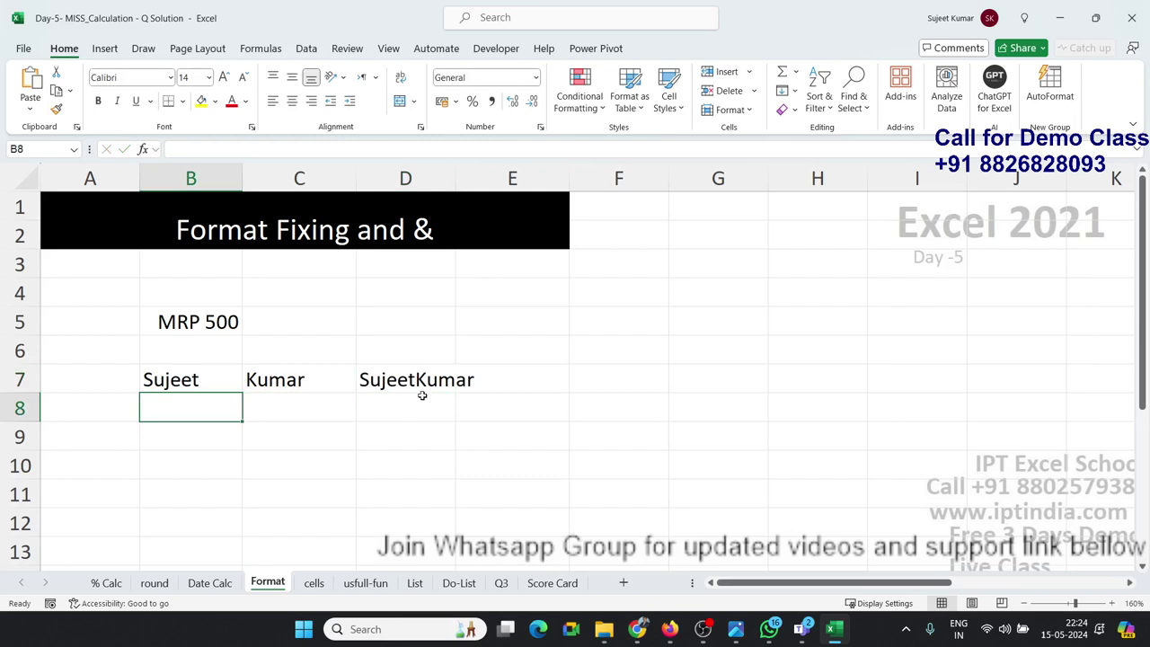
{"action": "double_click", "coordinate": [417, 371]}
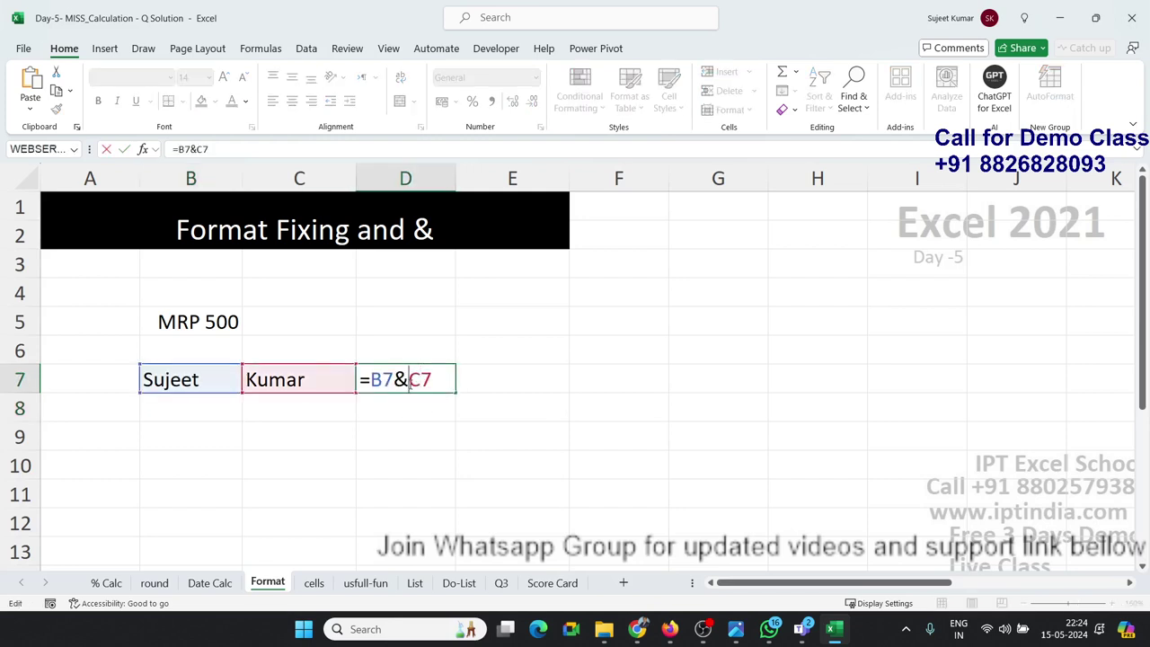
{"action": "type", "text": "\" \""}
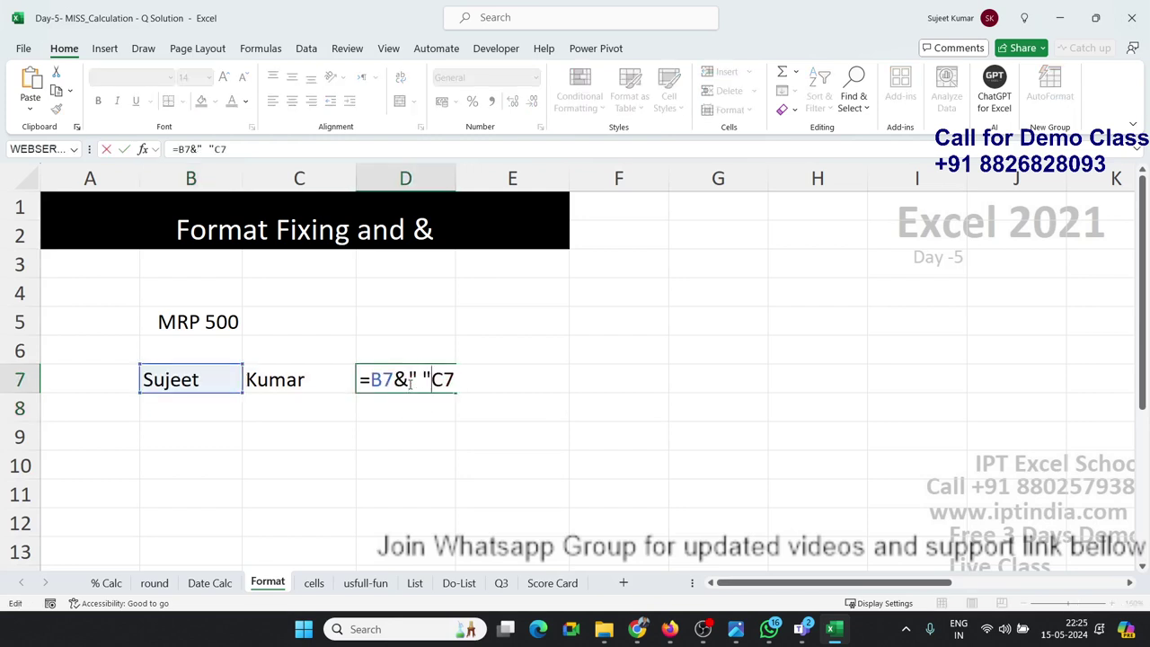
{"action": "type", "text": "&"}
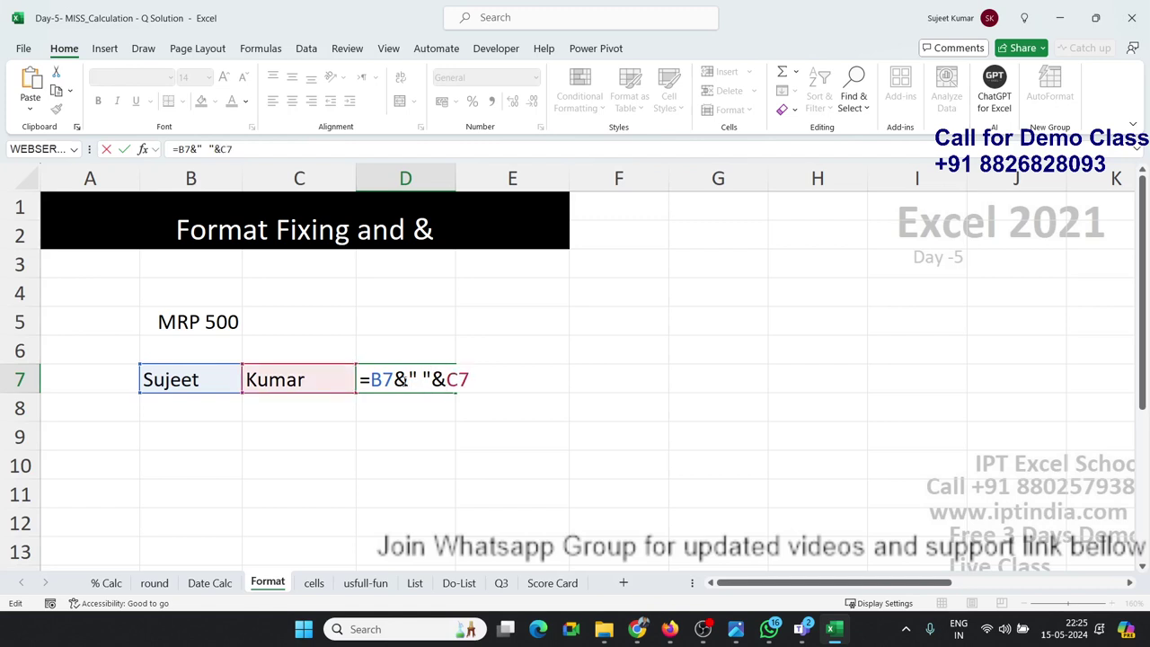
{"action": "left_click_drag", "start_coordinate": [409, 382], "coordinate": [394, 382]}
{"action": "left_click_drag", "start_coordinate": [409, 379], "coordinate": [469, 379]}
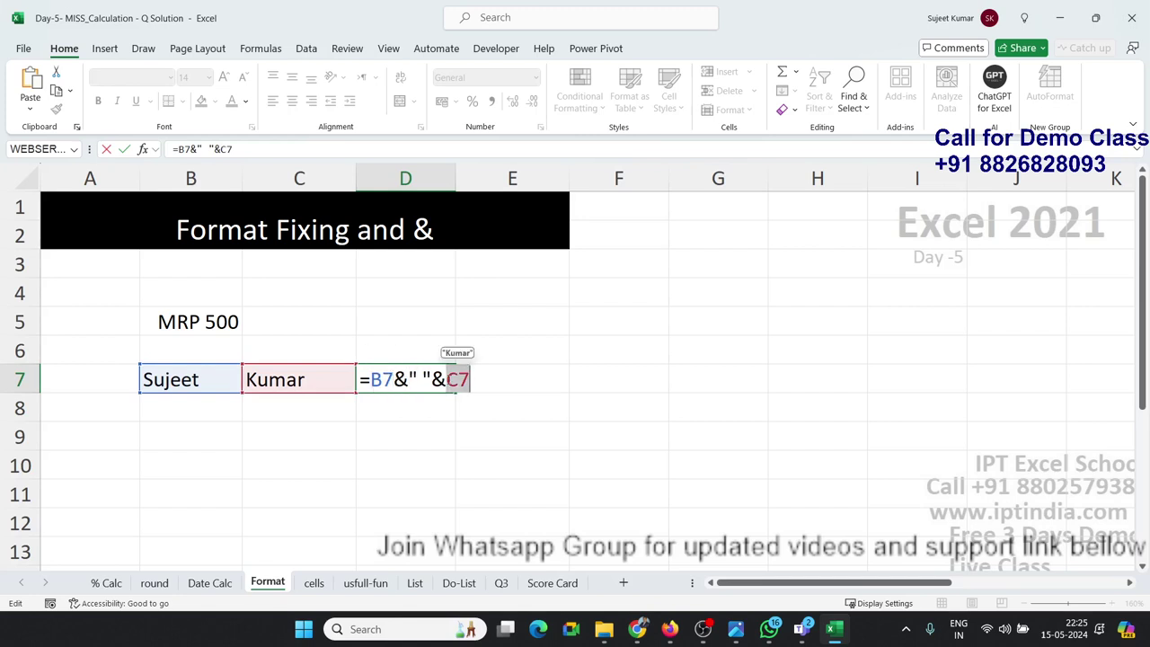
{"action": "key", "text": "Return"}
{"action": "left_click", "coordinate": [446, 380]}
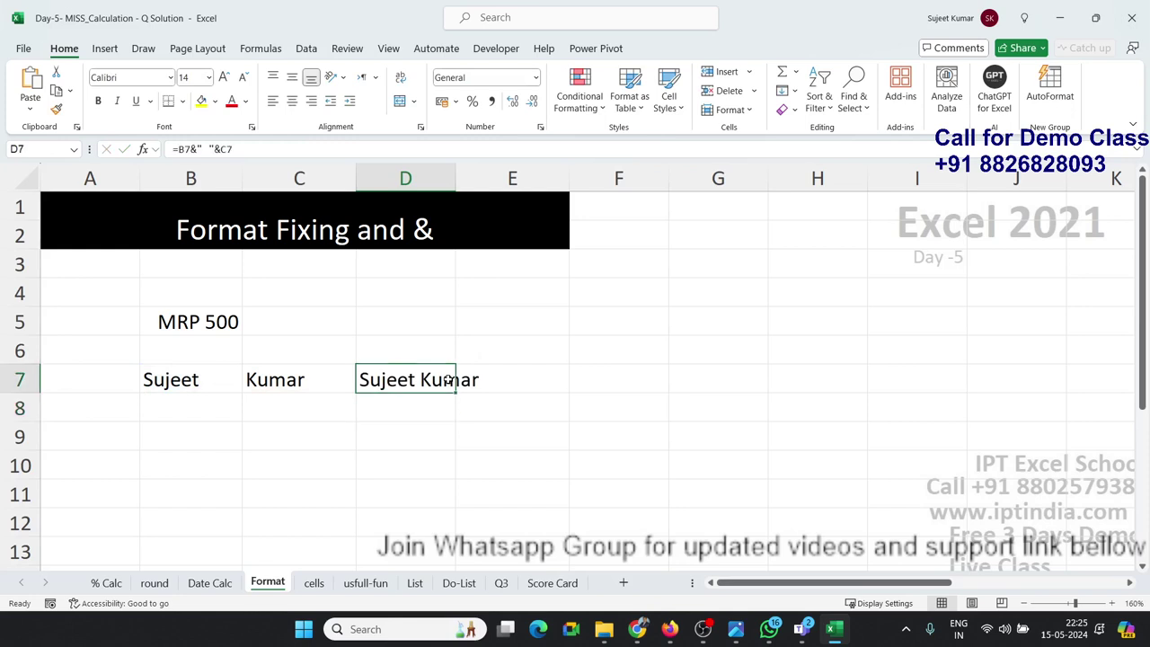
{"action": "key", "text": "Return"}
Join the same names in D8 with =CONCATENATE(B7," ",C7).
{"action": "type", "text": "=c"}
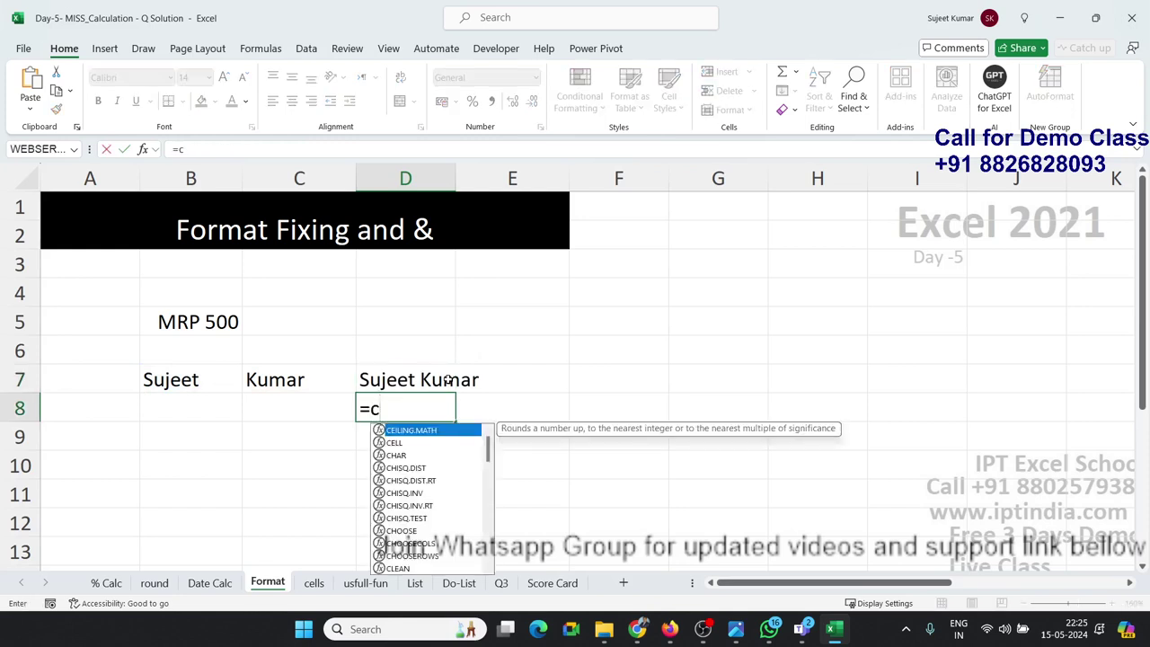
{"action": "type", "text": "on"}
{"action": "key", "text": "Down"}
{"action": "key", "text": "Down"}
{"action": "key", "text": "Down"}
{"action": "key", "text": "Down"}
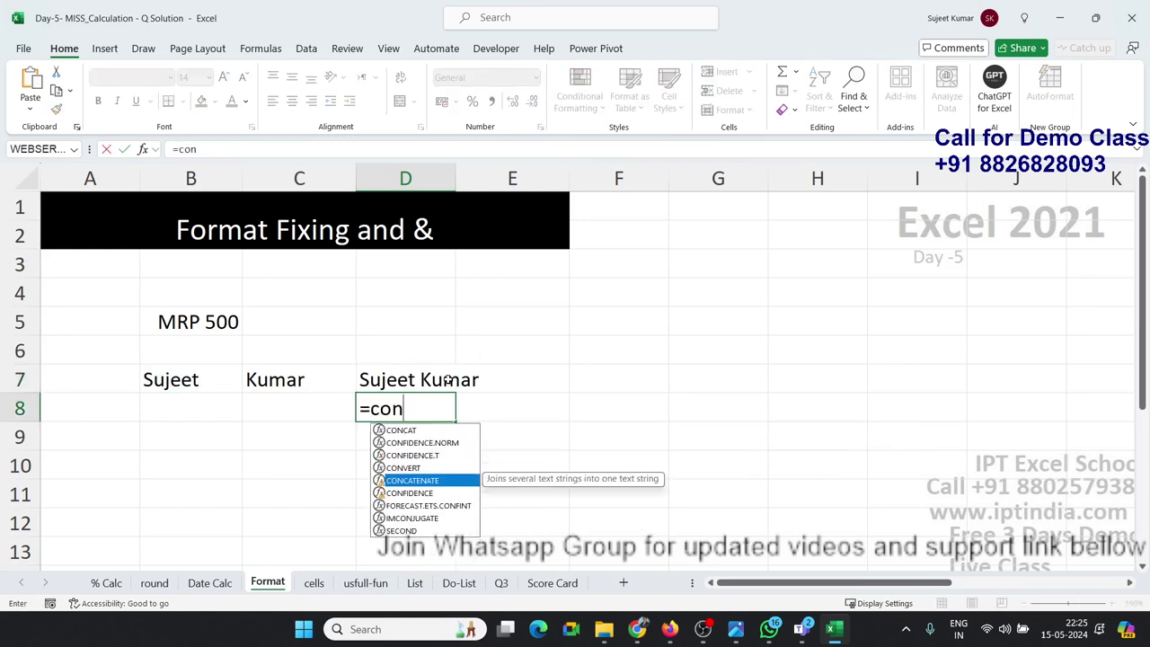
{"action": "key", "text": "Tab"}
{"action": "key", "text": "Left"}
{"action": "key", "text": "Left"}
{"action": "key", "text": "Up"}
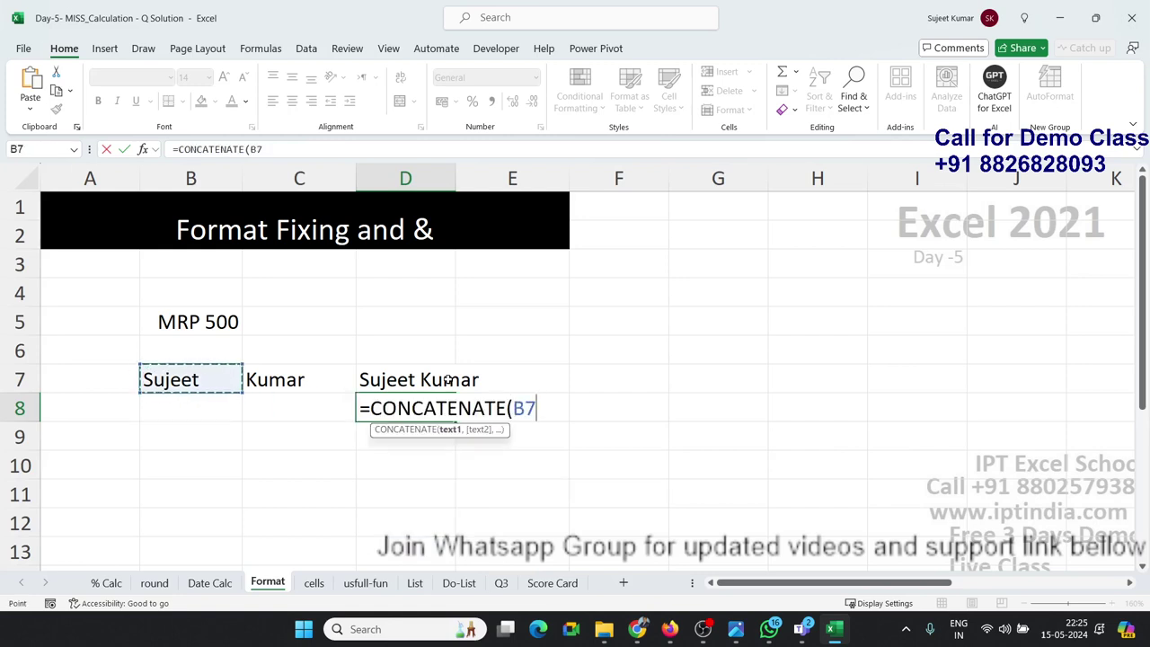
{"action": "type", "text": ",\" \""}
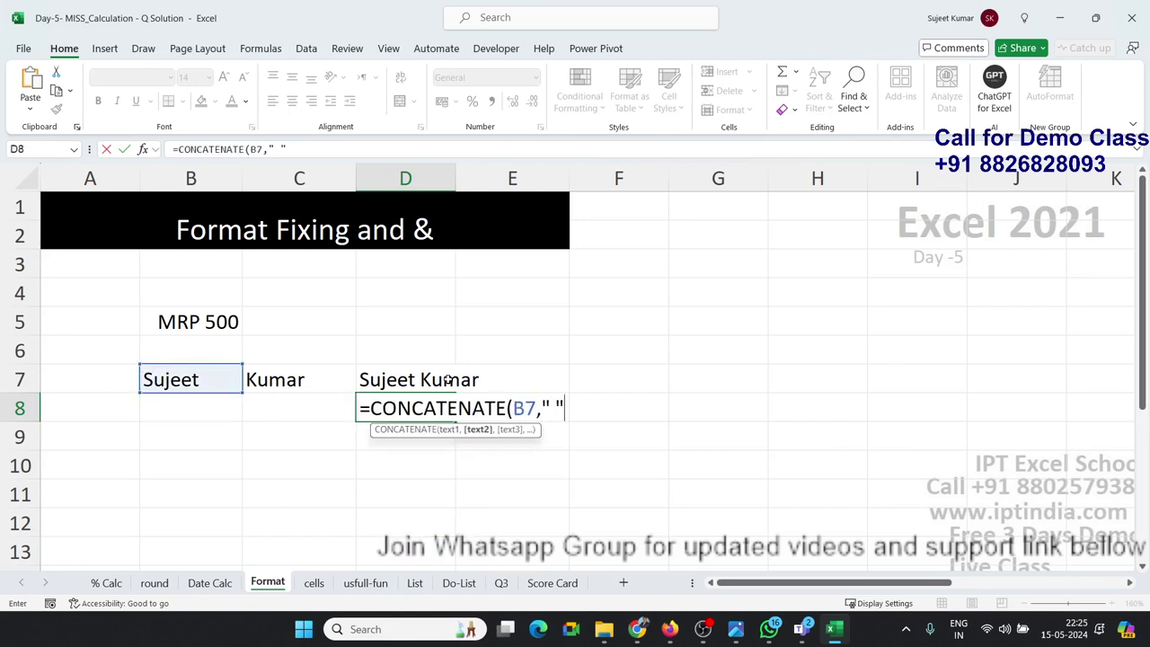
{"action": "type", "text": ","}
{"action": "key", "text": "Left"}
{"action": "key", "text": "Up"}
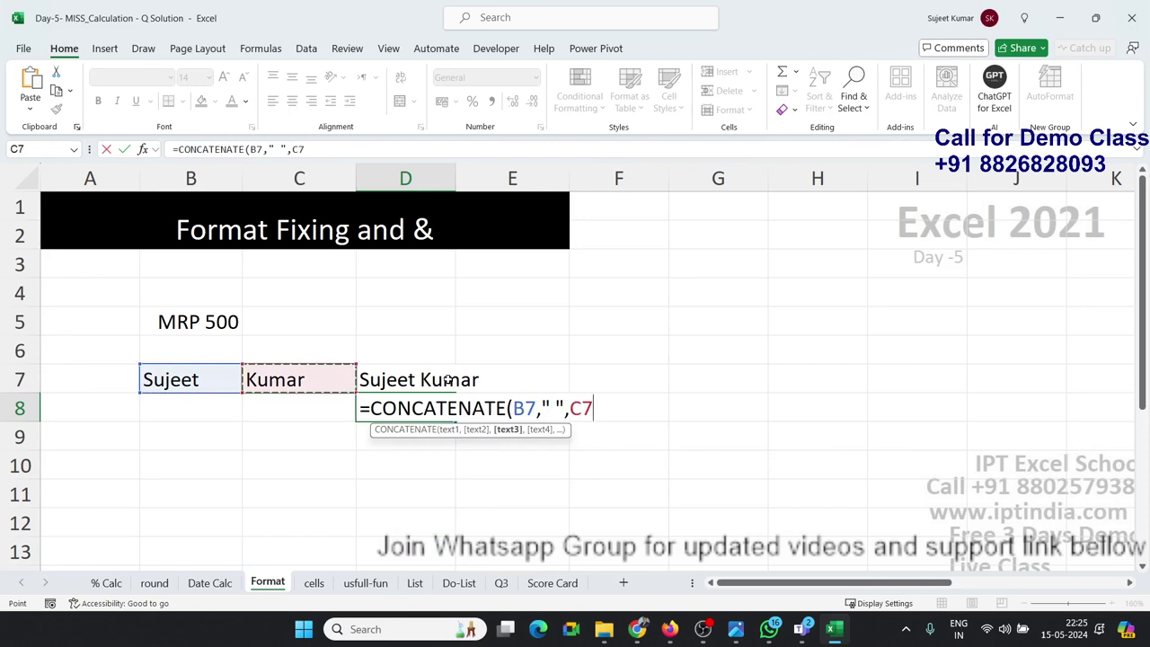
{"action": "key", "text": "Return"}
{"action": "key", "text": "Up"}
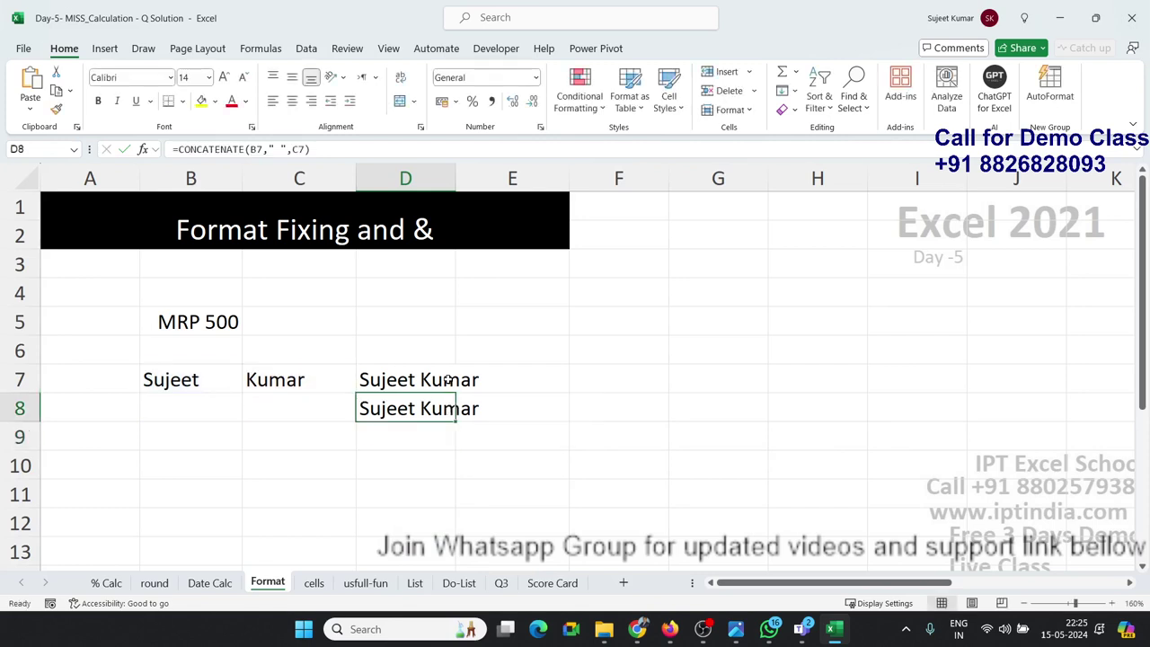
{"action": "key", "text": "Down"}
{"action": "key", "text": "Down"}
{"action": "key", "text": "Down"}
{"action": "key", "text": "Left"}
{"action": "key", "text": "Left"}
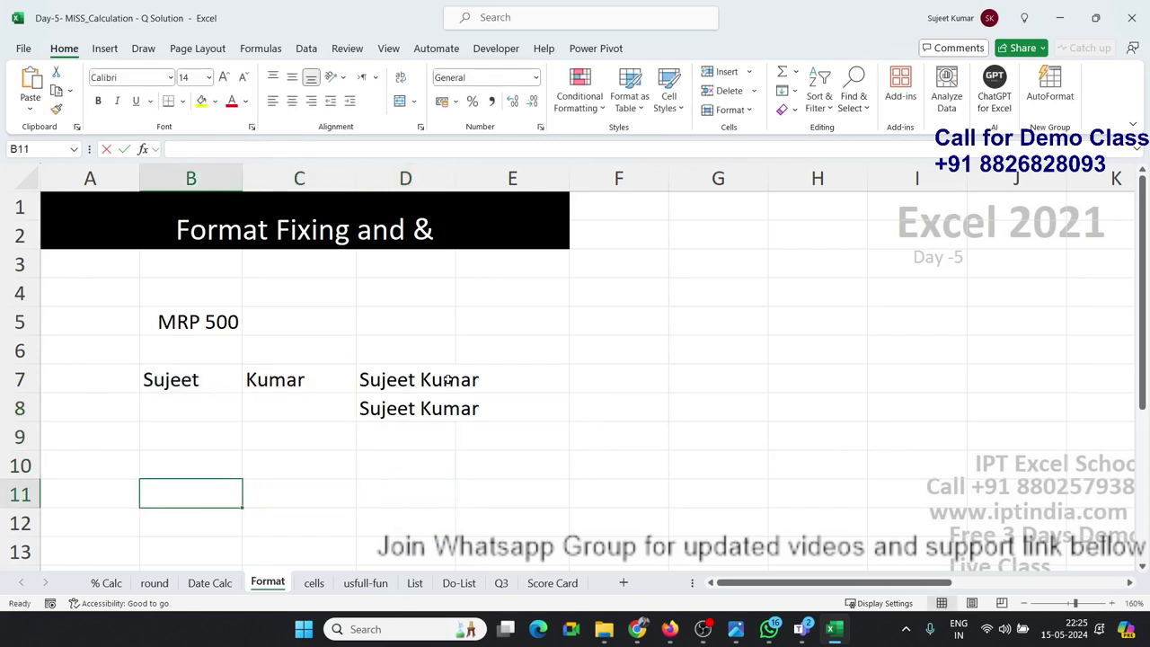
Enter the date 1/1 in B11 and today's date in C11.
{"action": "type", "text": "1/1"}
{"action": "key", "text": "Tab"}
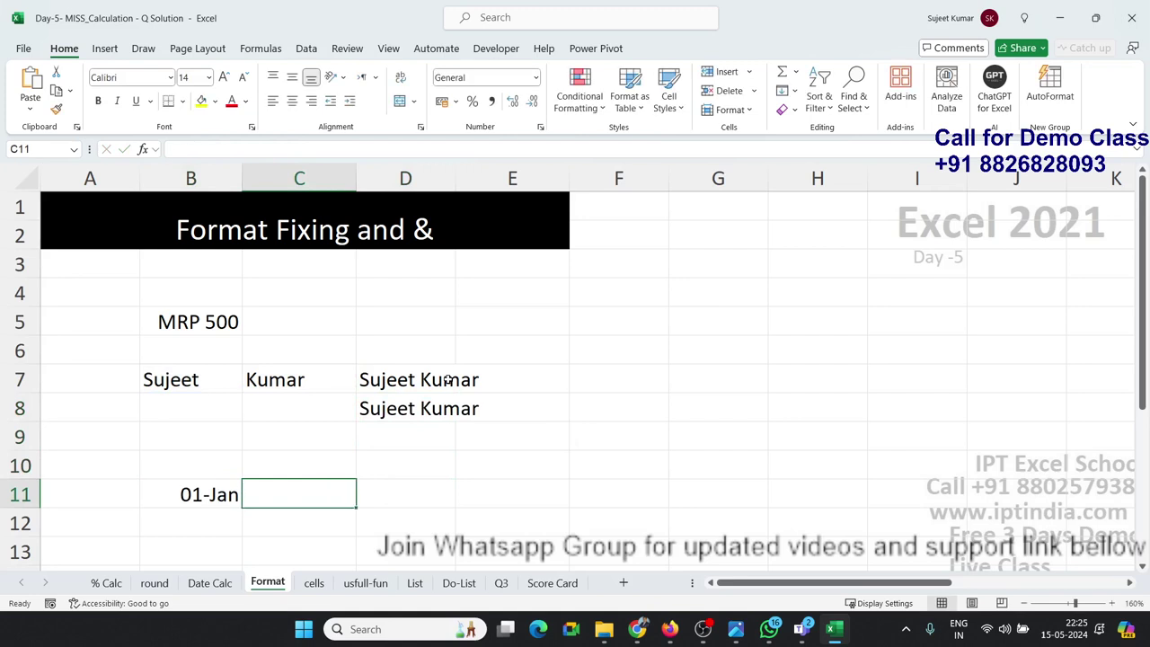
{"action": "key", "text": "ctrl+semicolon"}
{"action": "key", "text": "Tab"}
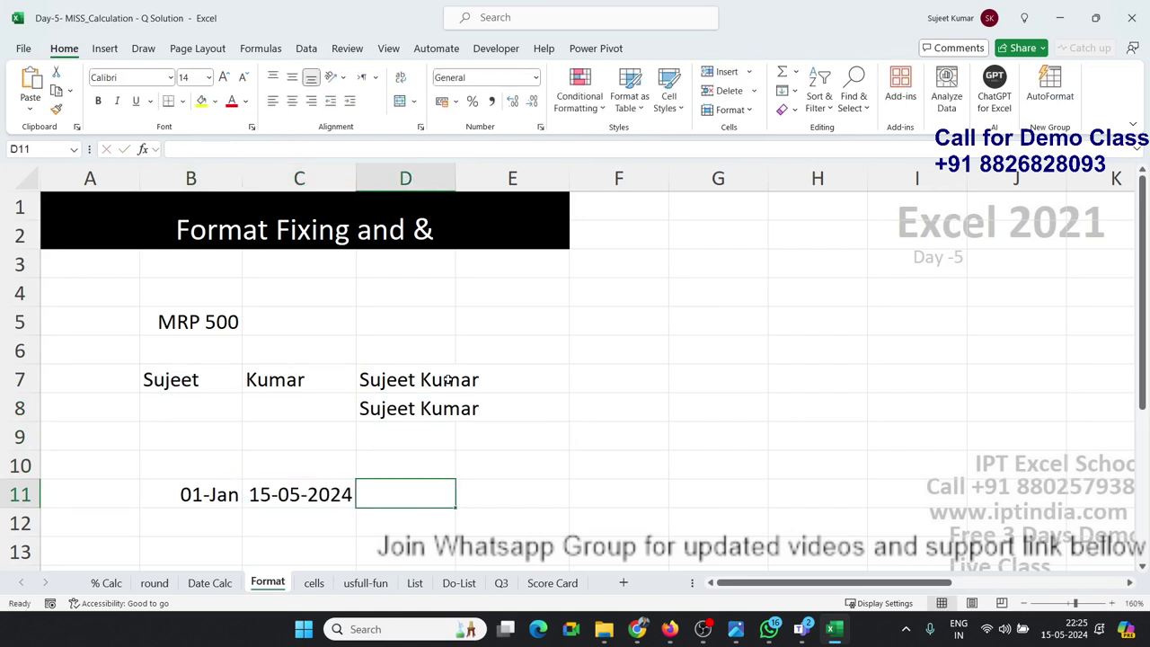
Enter =B11&" To "&C11 in D11, giving 45292 To 45427.
{"action": "type", "text": "="}
{"action": "key", "text": "Left"}
{"action": "key", "text": "Left"}
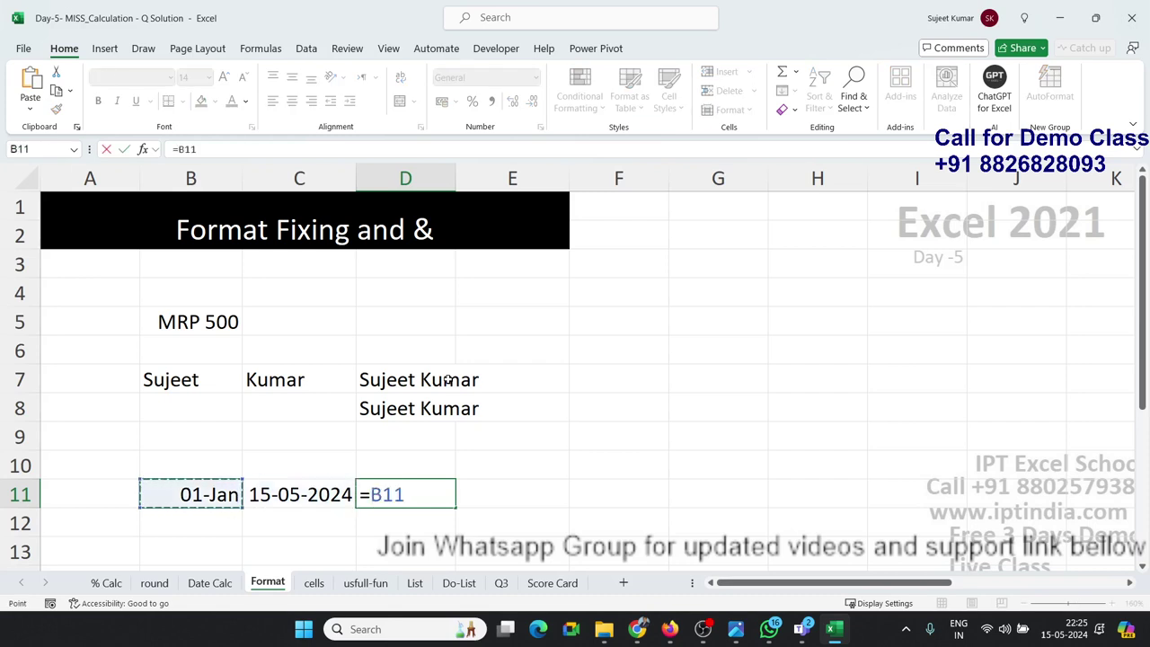
{"action": "type", "text": "&\""}
{"action": "type", "text": " R"}
{"action": "key", "text": "BackSpace"}
{"action": "type", "text": "To "}
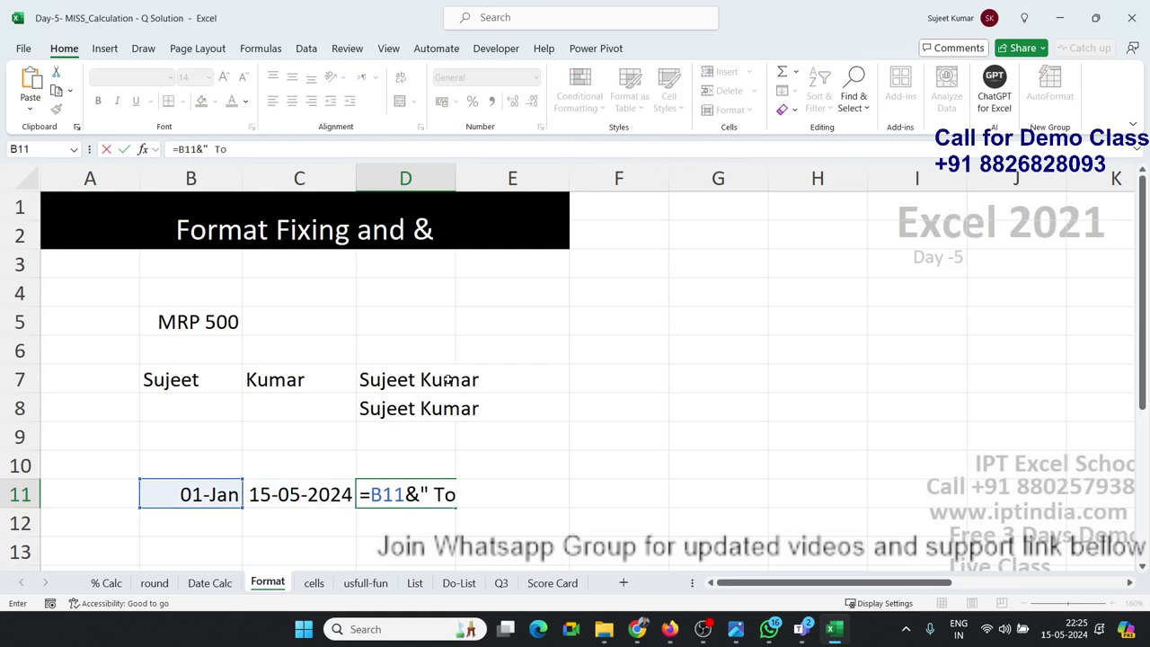
{"action": "type", "text": "\"&"}
{"action": "key", "text": "Left"}
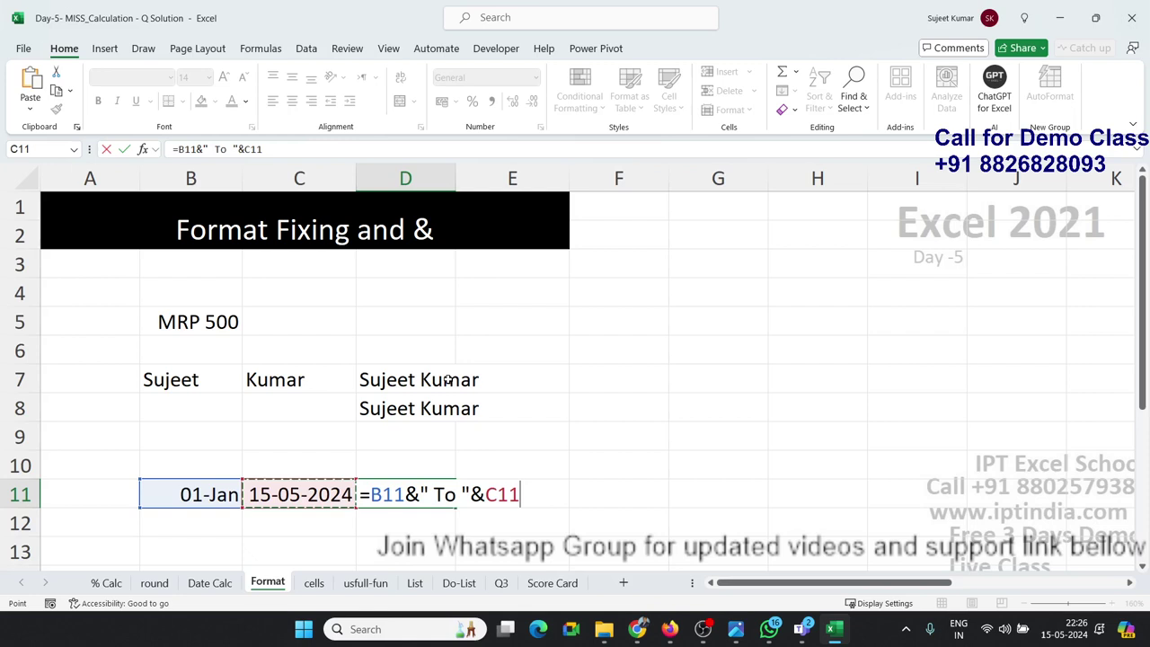
{"action": "key", "text": "Return"}
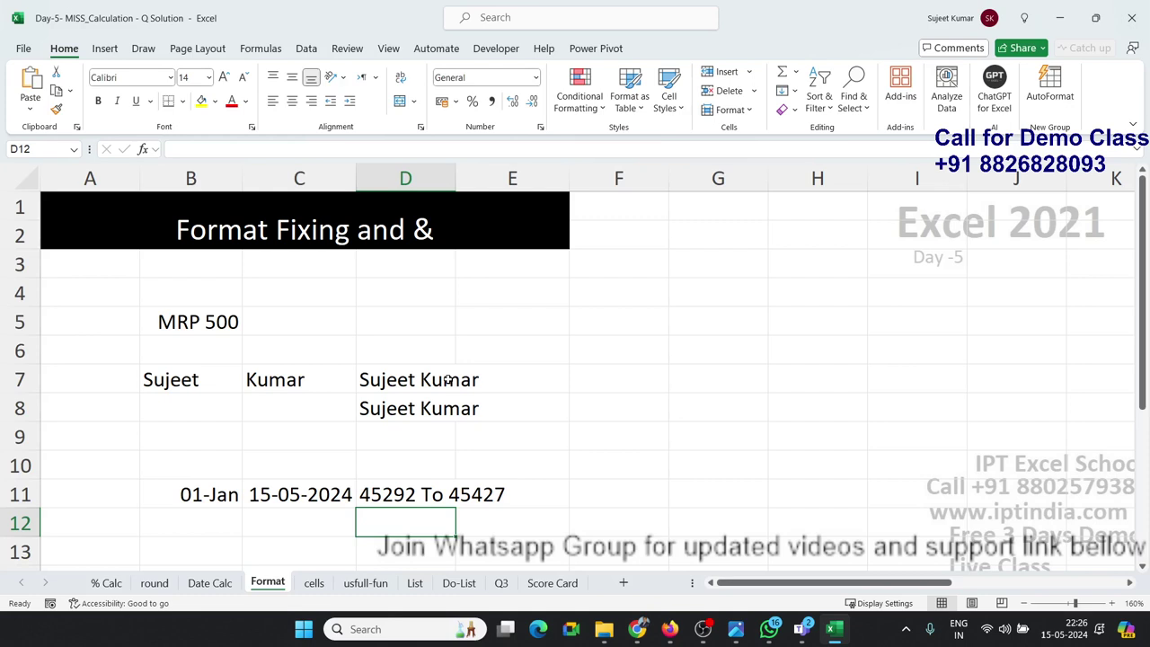
{"action": "key", "text": "Left"}
Show B11's date as General to reveal the serial 45292, then undo to restore the date.
{"action": "key", "text": "Up"}
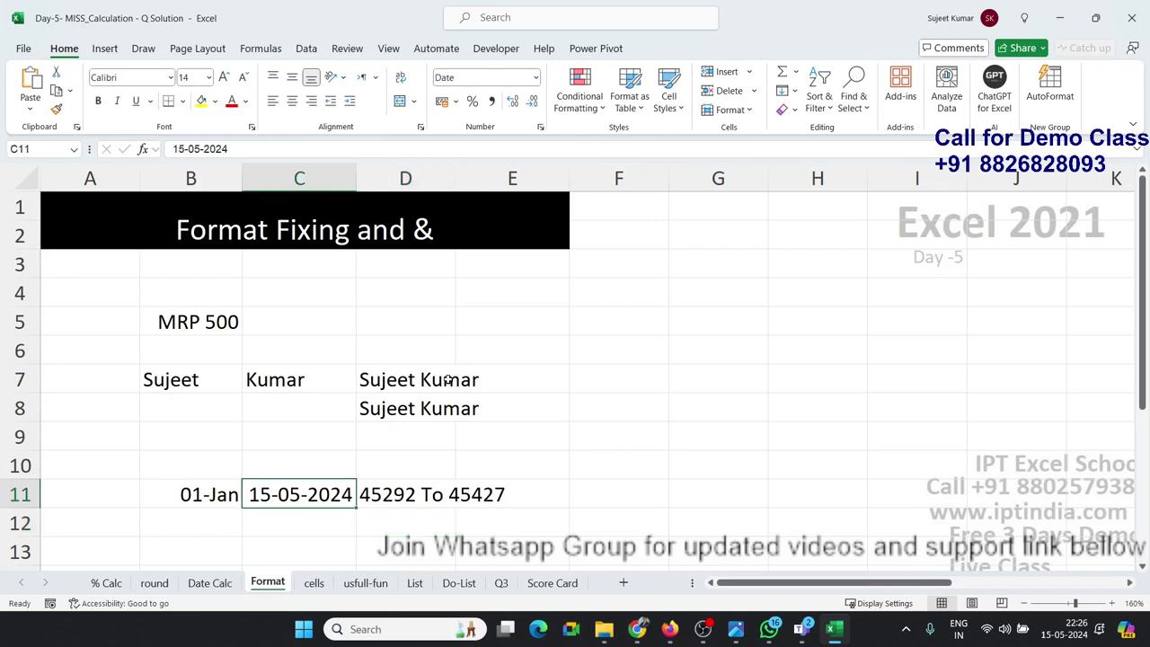
{"action": "key", "text": "Left"}
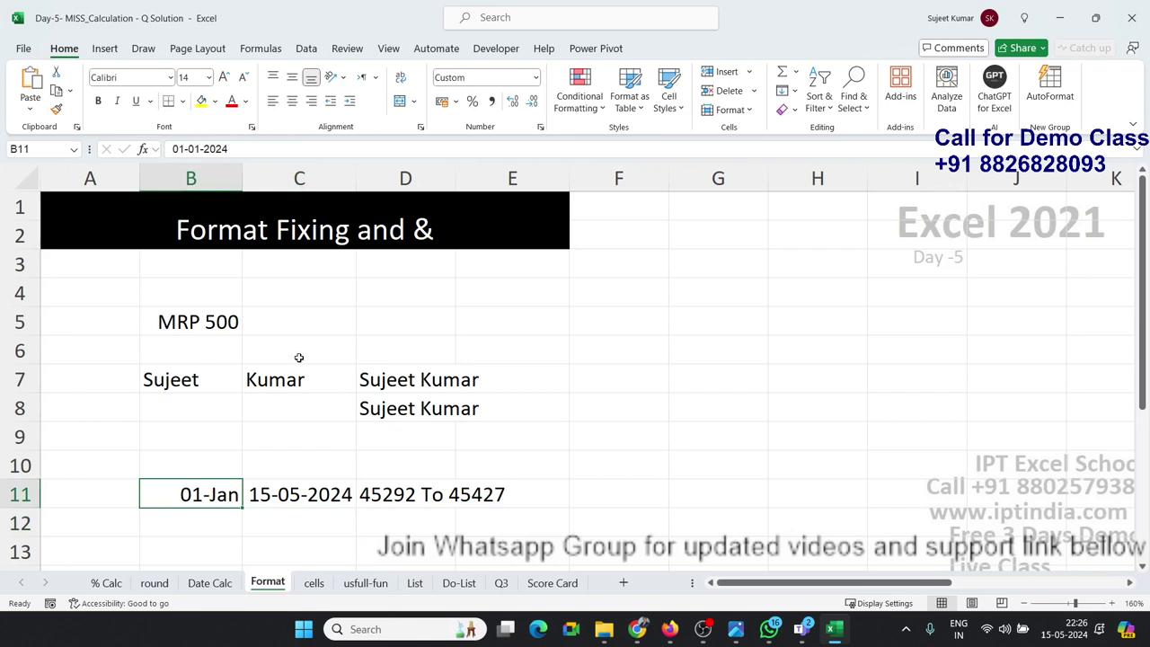
{"action": "left_click", "coordinate": [535, 77]}
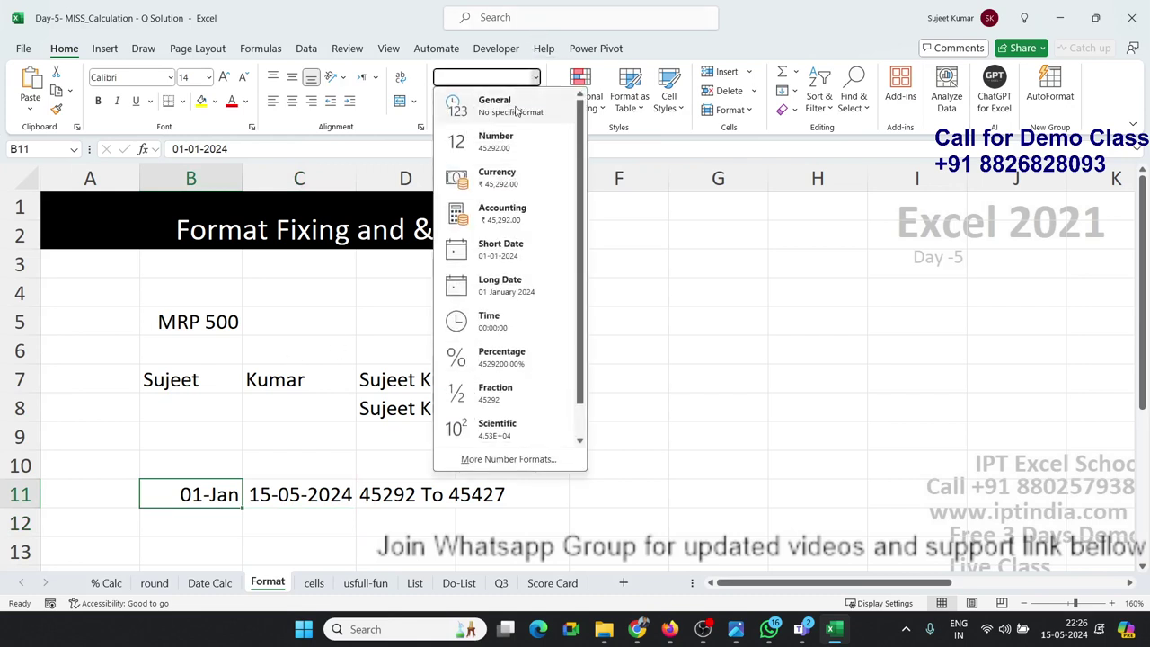
{"action": "left_click", "coordinate": [508, 105]}
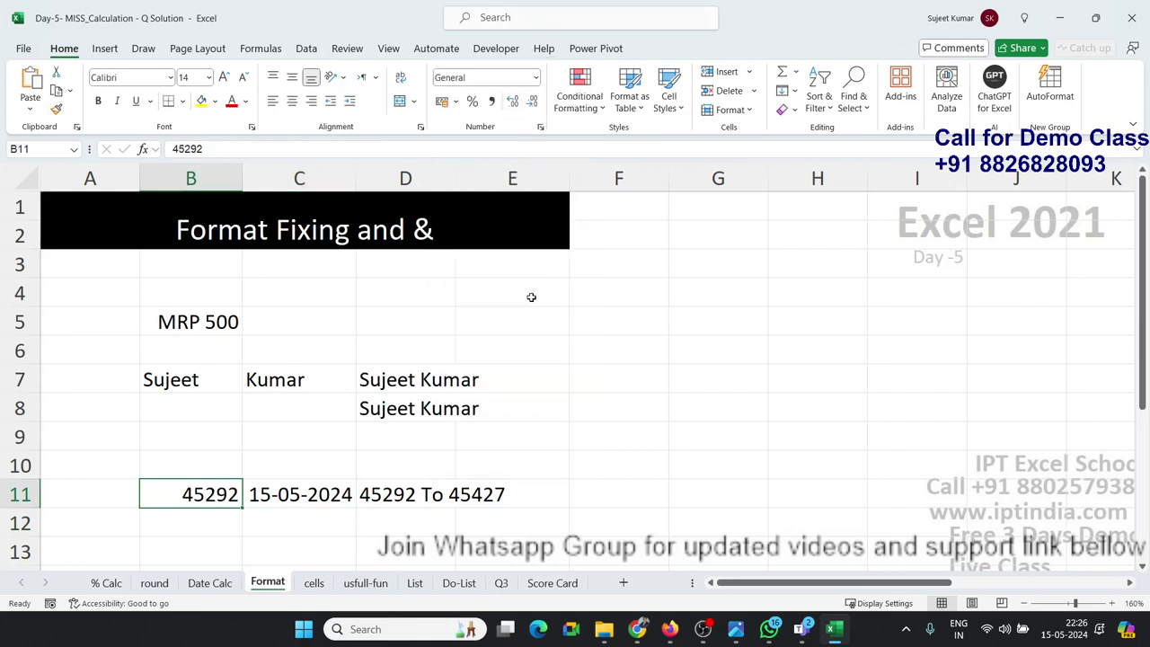
{"action": "key", "text": "ctrl+z"}
Overwrite the MRP 500 entry in B5 with a backtick.
{"action": "left_click", "coordinate": [418, 497]}
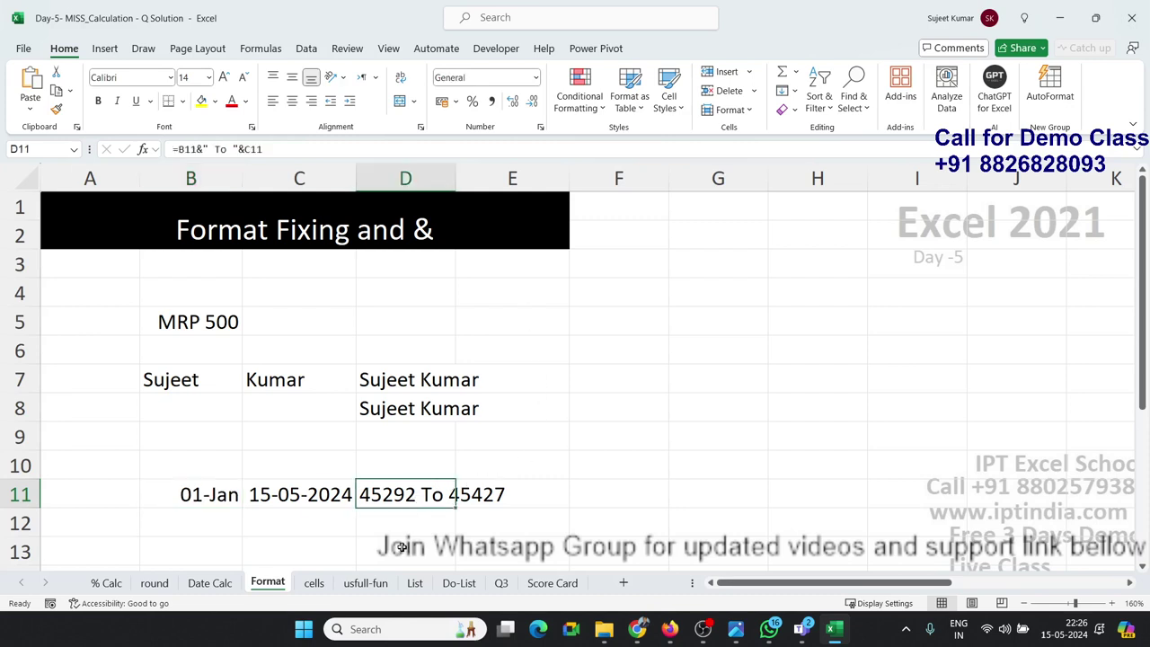
{"action": "left_click_drag", "start_coordinate": [178, 330], "coordinate": [278, 355]}
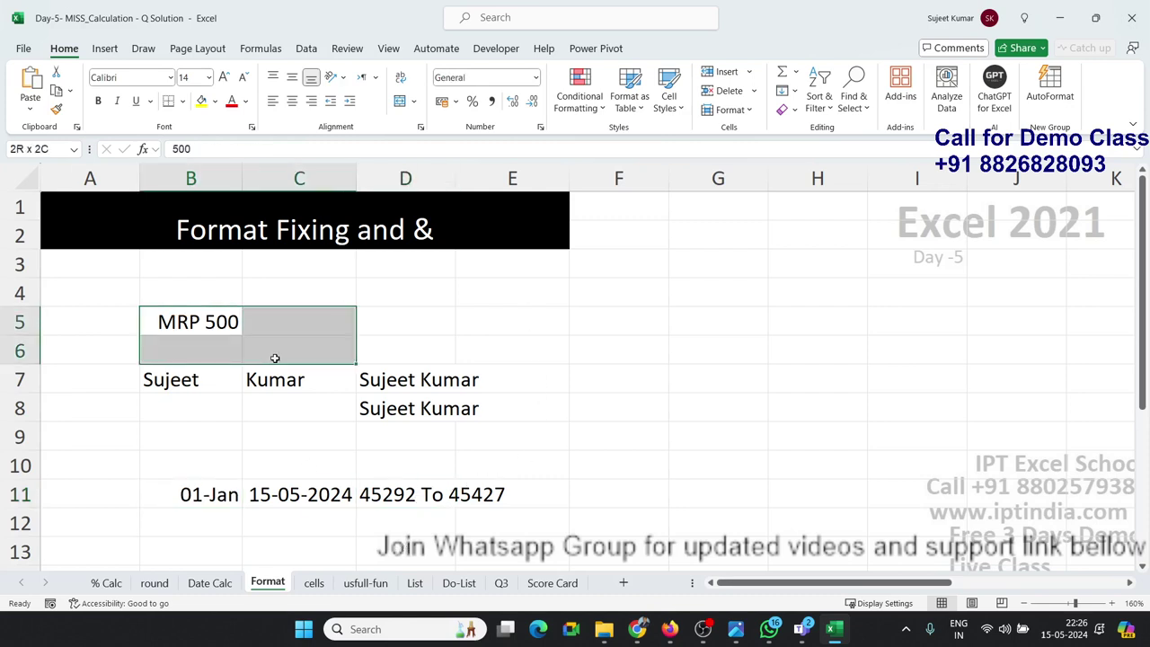
{"action": "left_click", "coordinate": [221, 324]}
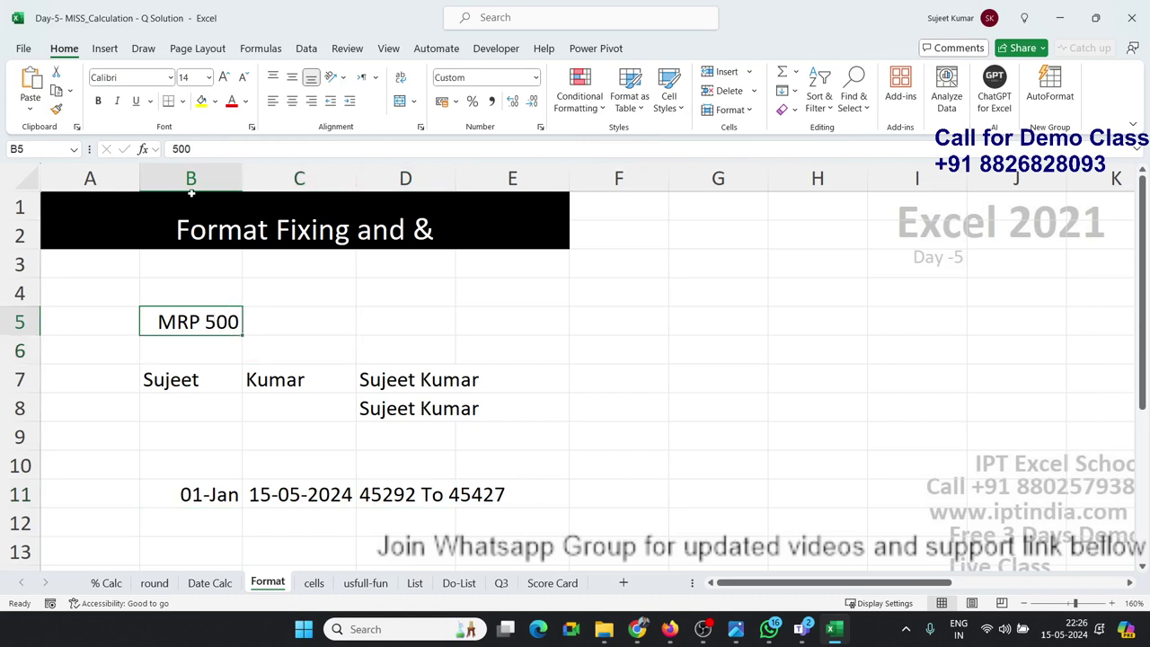
{"action": "double_click", "coordinate": [203, 146]}
{"action": "type", "text": "`"}
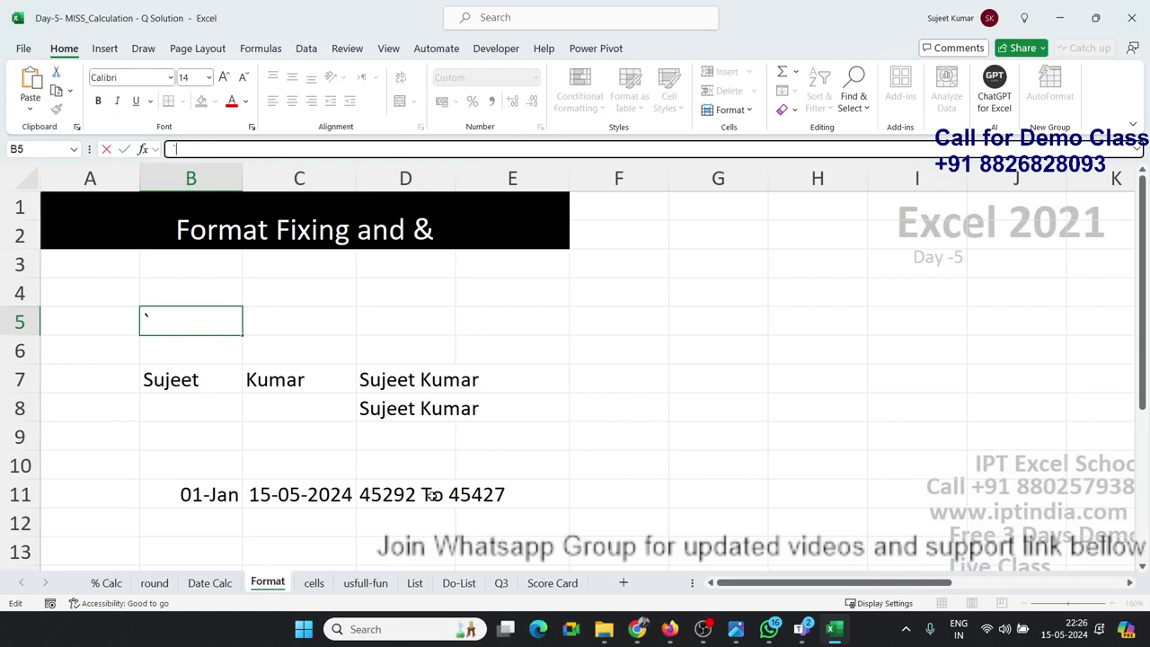
Re-enter D11's =B11&" To "&C11 formula unchanged, showing 45292 To 45427.
{"action": "left_click", "coordinate": [431, 496]}
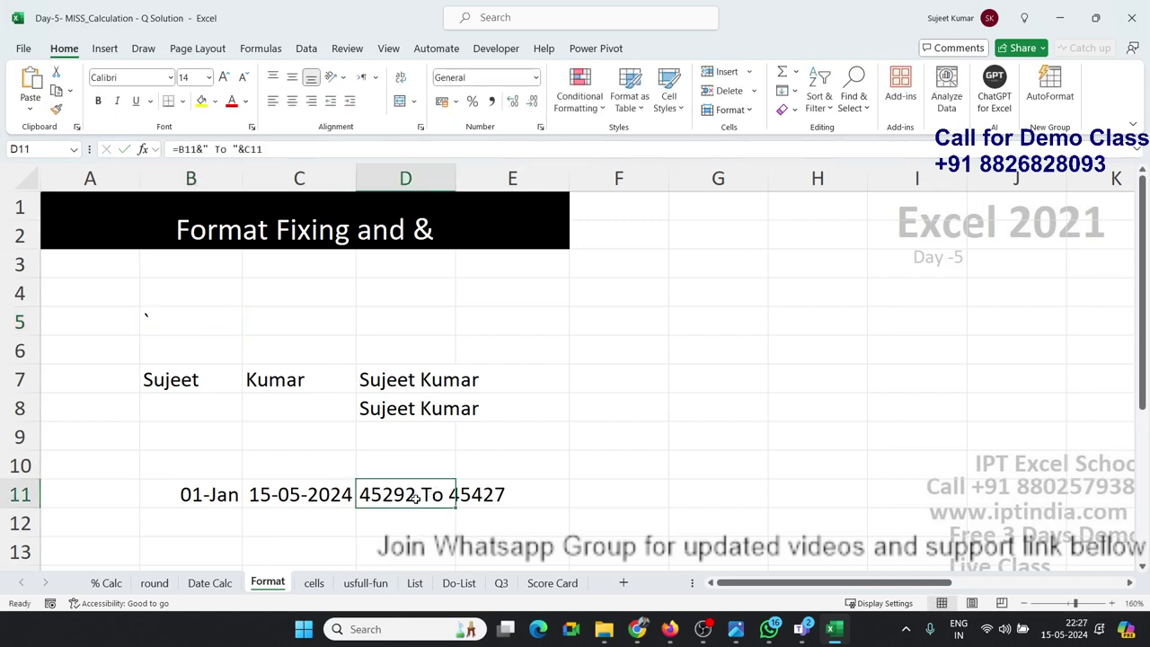
{"action": "double_click", "coordinate": [420, 507]}
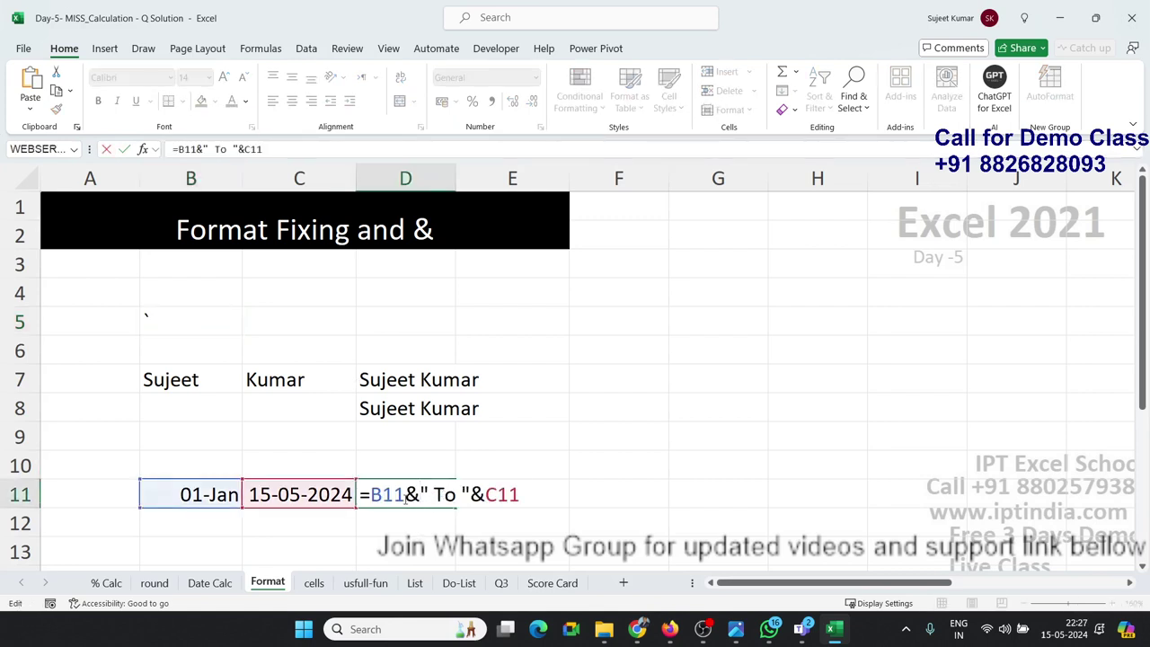
{"action": "double_click", "coordinate": [393, 501]}
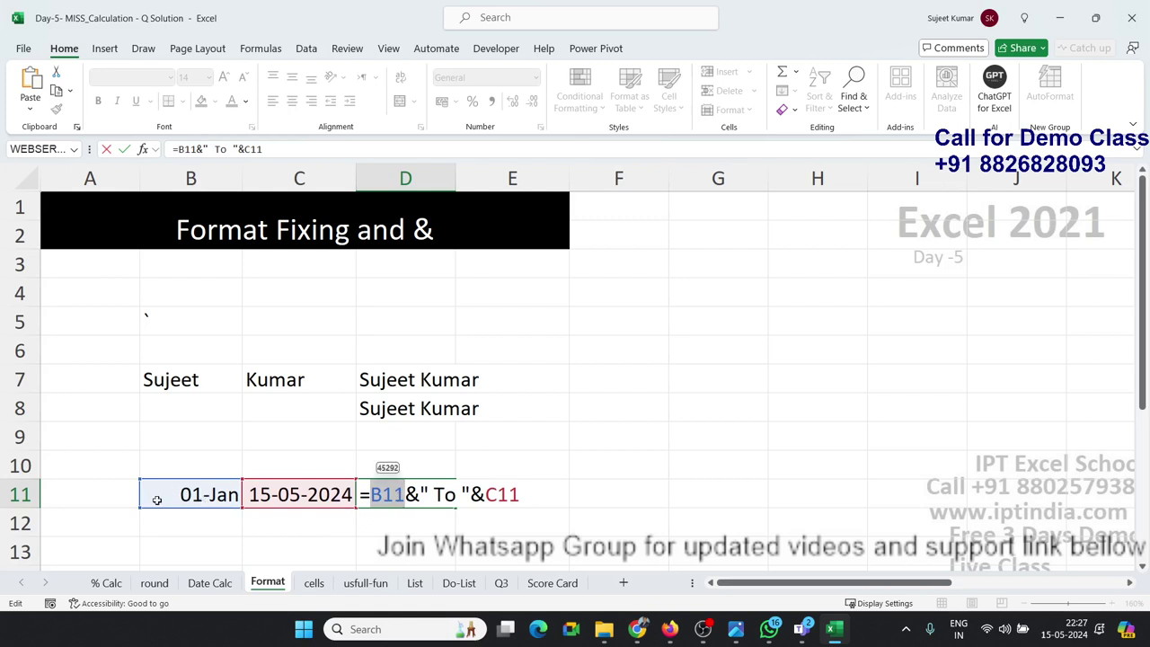
{"action": "key", "text": "ctrl+Return"}
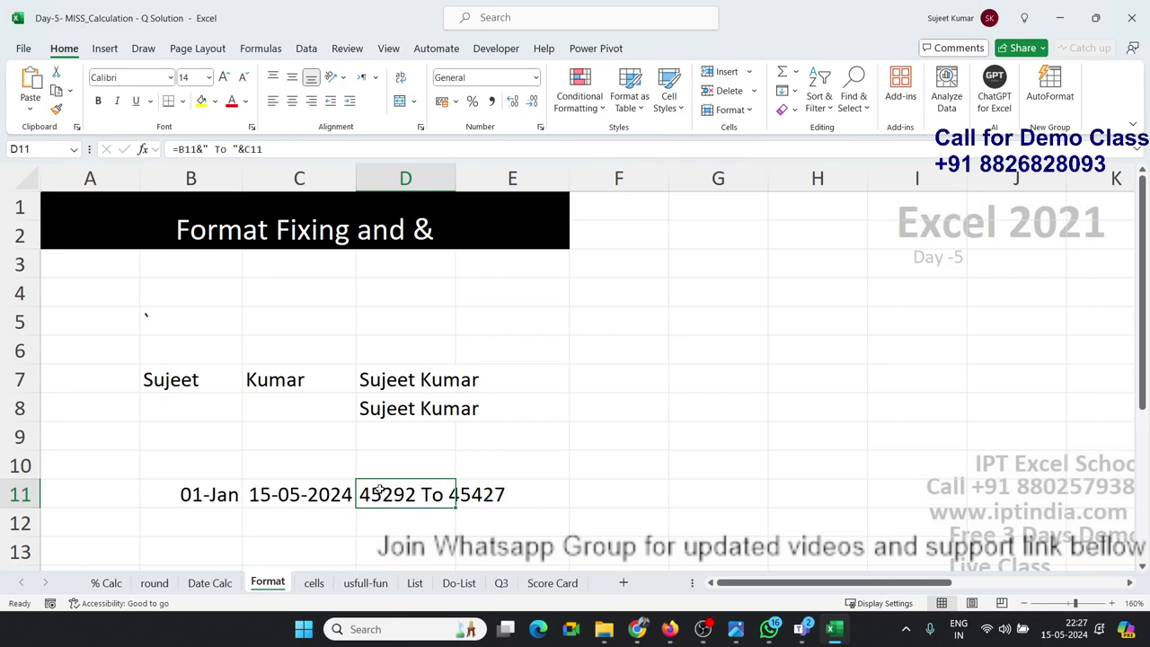
{"action": "left_click", "coordinate": [541, 127]}
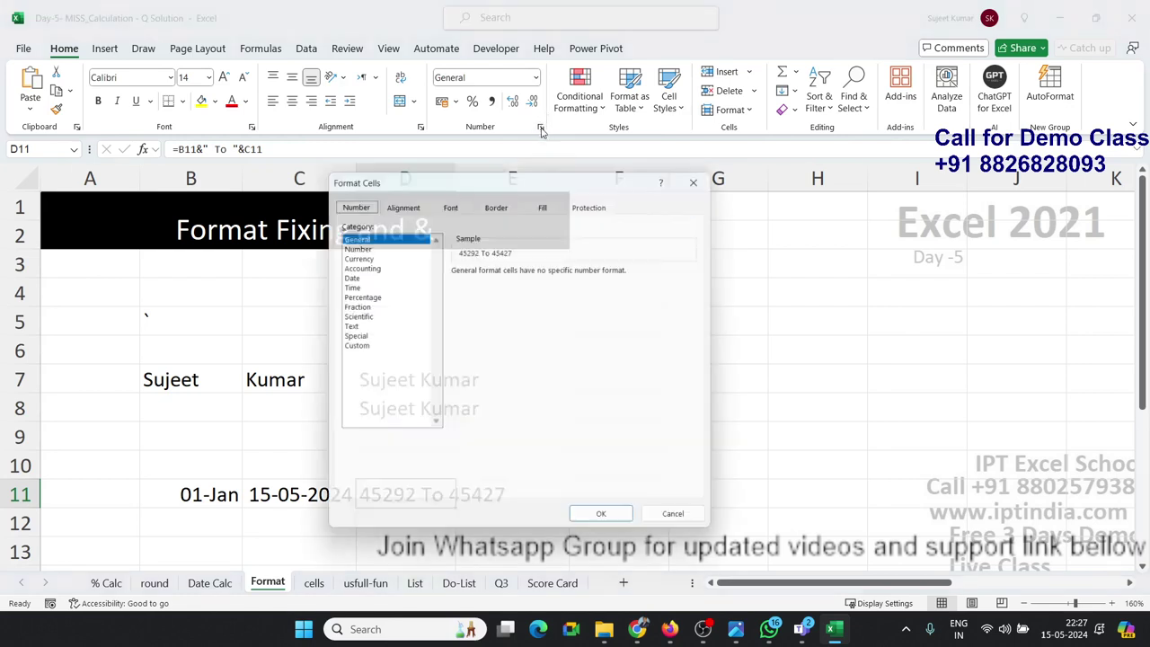
{"action": "left_click", "coordinate": [353, 244]}
{"action": "left_click", "coordinate": [353, 256]}
{"action": "left_click", "coordinate": [354, 265]}
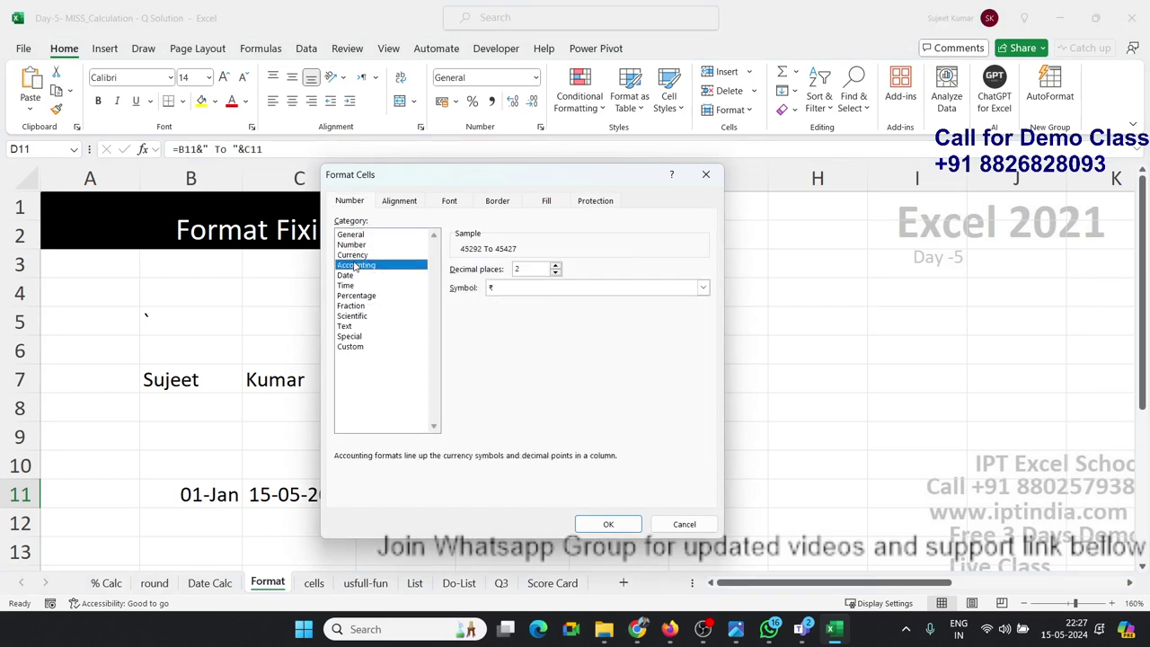
{"action": "left_click", "coordinate": [353, 275]}
{"action": "left_click", "coordinate": [352, 285]}
{"action": "left_click", "coordinate": [355, 295]}
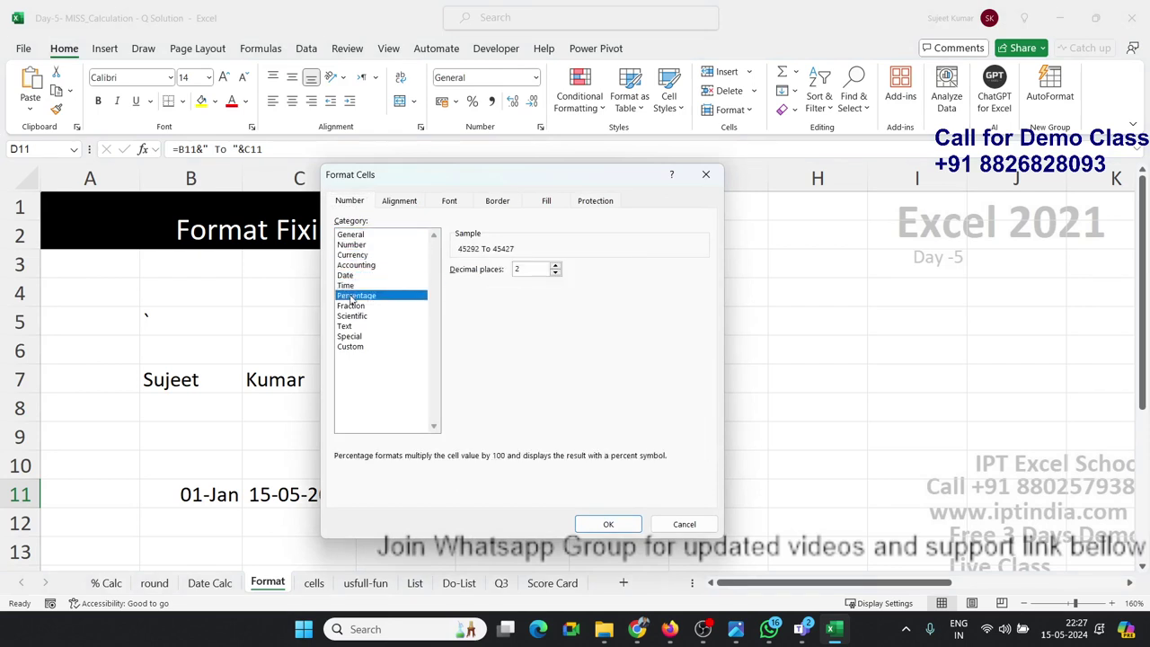
{"action": "left_click", "coordinate": [358, 347]}
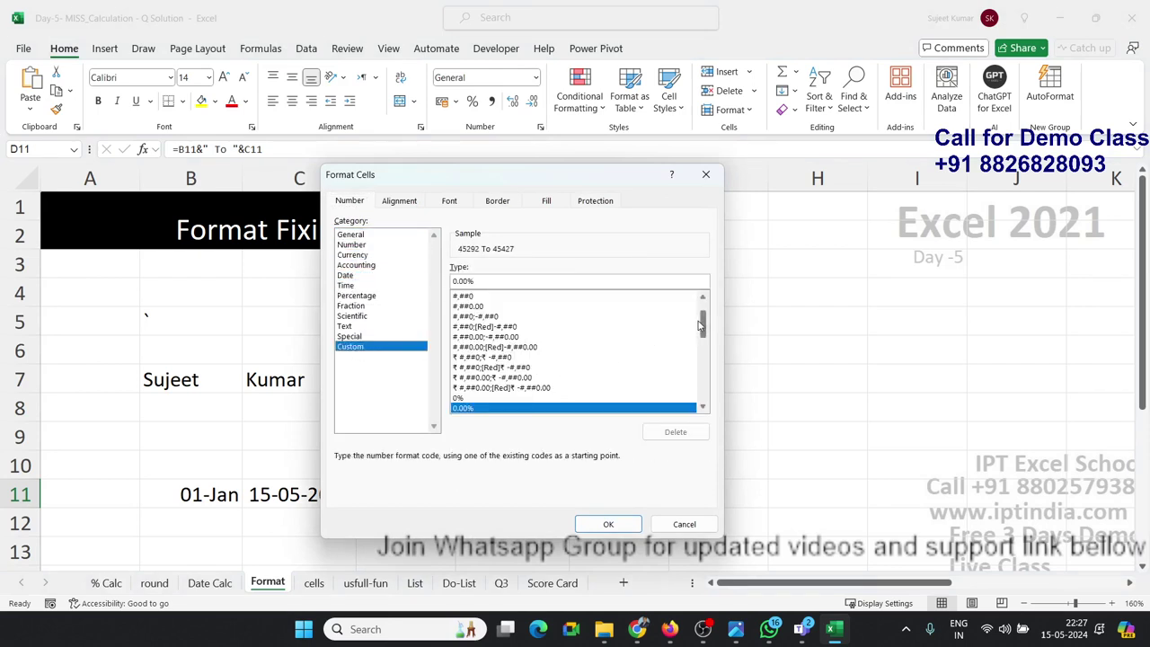
{"action": "mouse_move", "coordinate": [704, 324]}
{"action": "left_mouse_down"}
{"action": "mouse_move", "coordinate": [707, 403]}
{"action": "mouse_move", "coordinate": [702, 326]}
{"action": "mouse_move", "coordinate": [696, 393]}
{"action": "mouse_move", "coordinate": [702, 310]}
{"action": "left_mouse_up"}
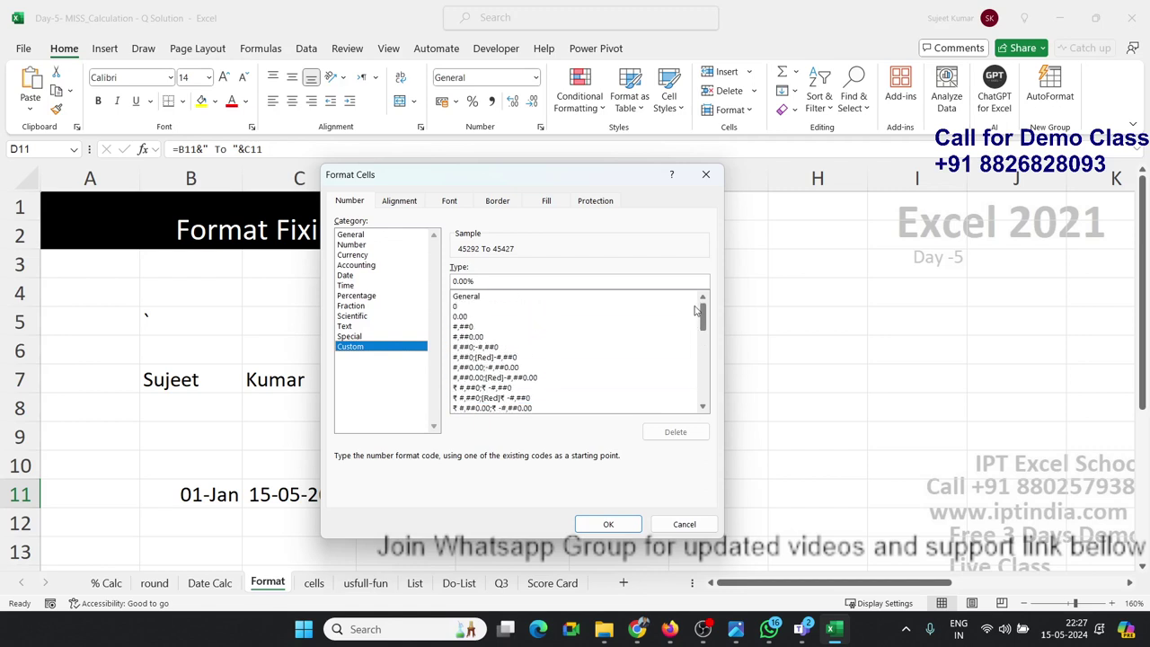
{"action": "left_click", "coordinate": [351, 326]}
{"action": "left_click", "coordinate": [352, 306]}
{"action": "left_click", "coordinate": [355, 296]}
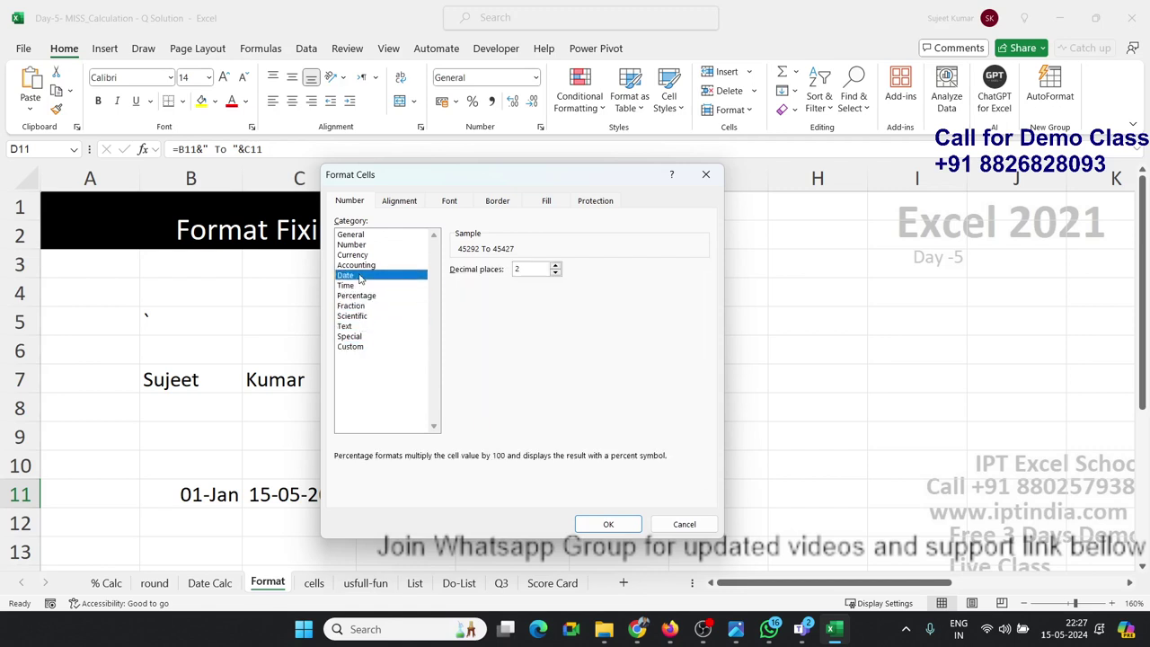
{"action": "left_click", "coordinate": [355, 255]}
{"action": "left_click", "coordinate": [355, 235]}
{"action": "left_click", "coordinate": [352, 336]}
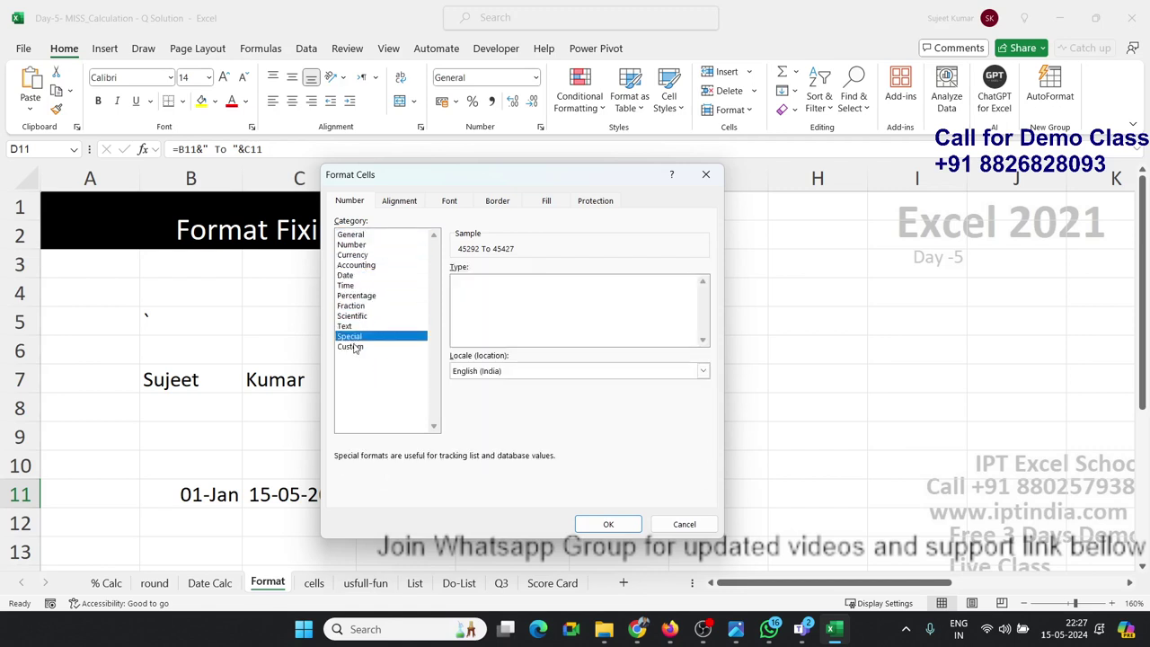
{"action": "left_click", "coordinate": [352, 346]}
{"action": "mouse_move", "coordinate": [706, 316]}
{"action": "left_mouse_down"}
{"action": "mouse_move", "coordinate": [707, 422]}
{"action": "mouse_move", "coordinate": [702, 324]}
{"action": "left_mouse_up"}
{"action": "left_click", "coordinate": [517, 357]}
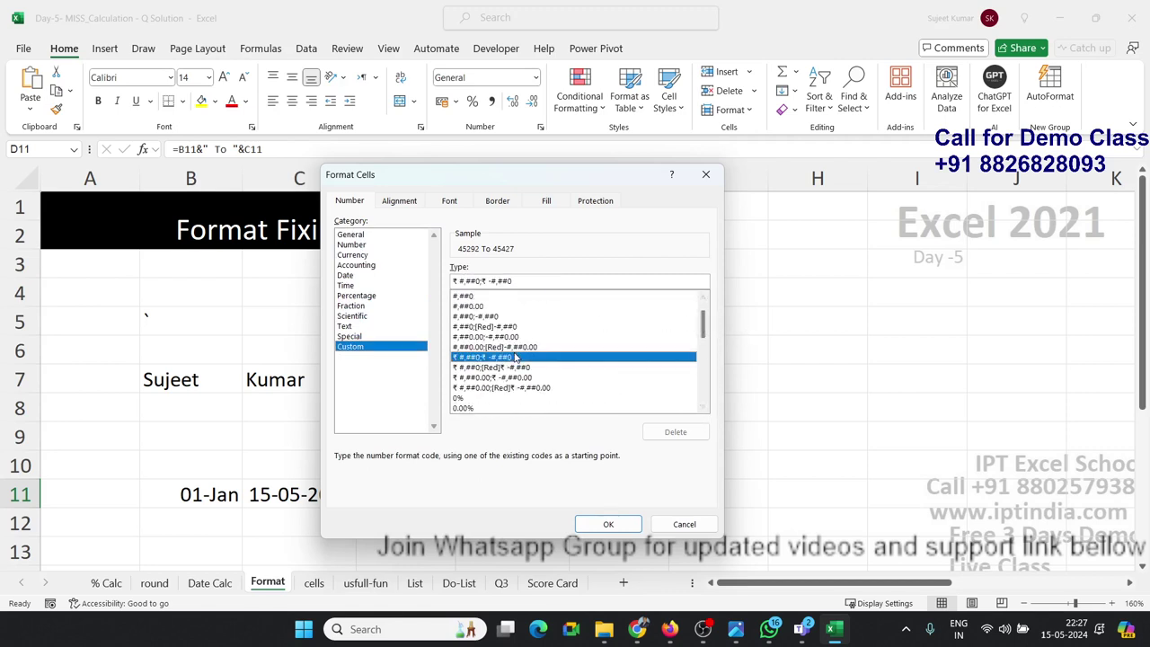
{"action": "left_click", "coordinate": [681, 525]}
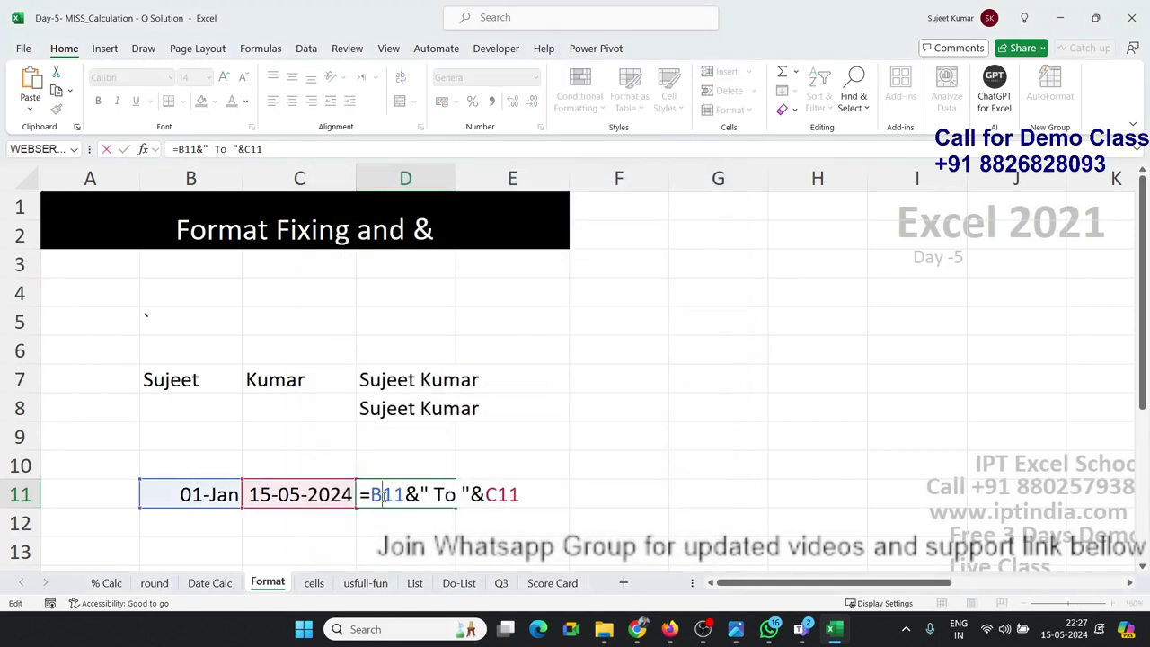
Wrap B11 in TEXT(B11,"DD-MMM-YY") in D11's formula so it reads 01-Jan-24 To 45427.
{"action": "double_click", "coordinate": [386, 499]}
{"action": "type", "text": "t"}
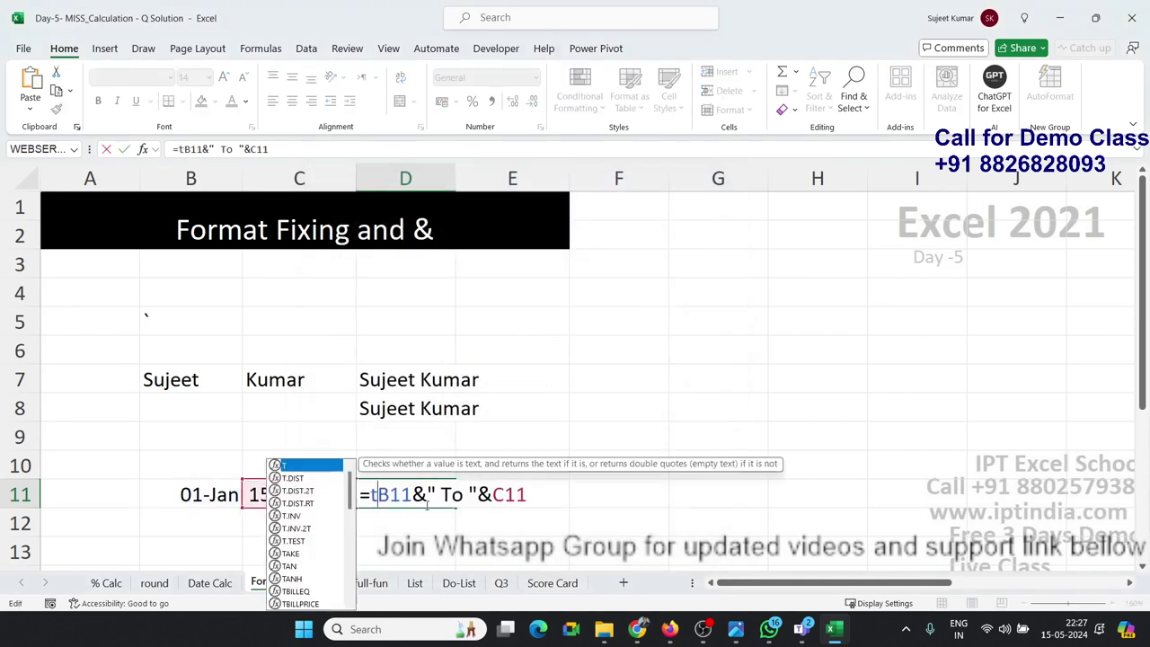
{"action": "type", "text": "e"}
{"action": "key", "text": "Tab"}
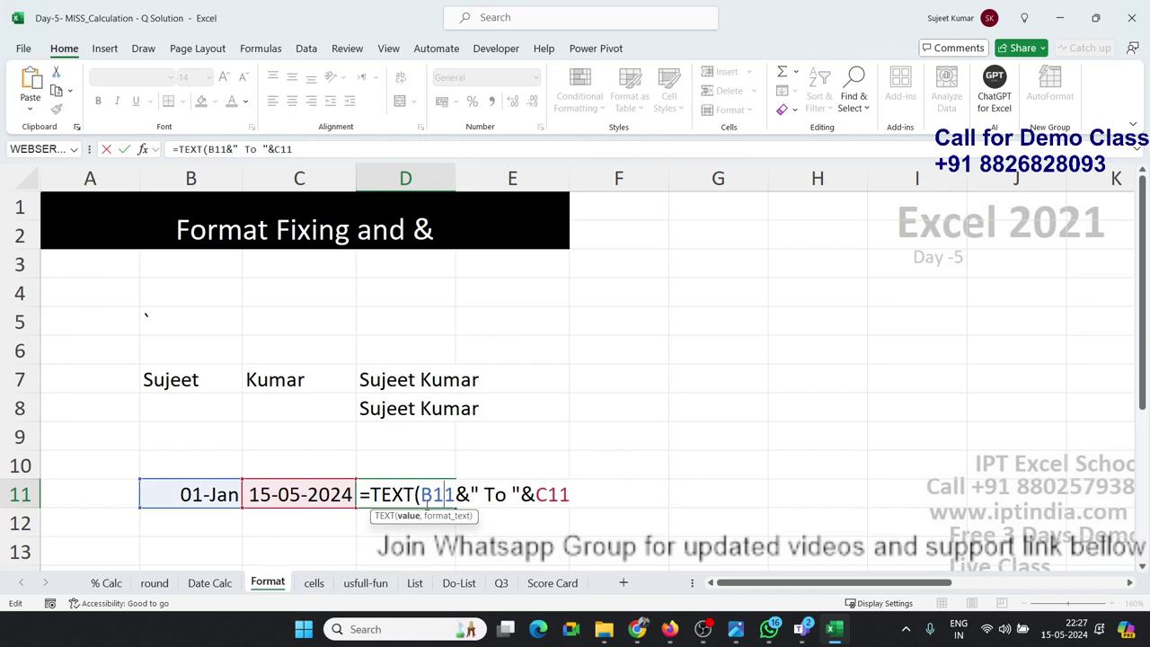
{"action": "type", "text": ",\""}
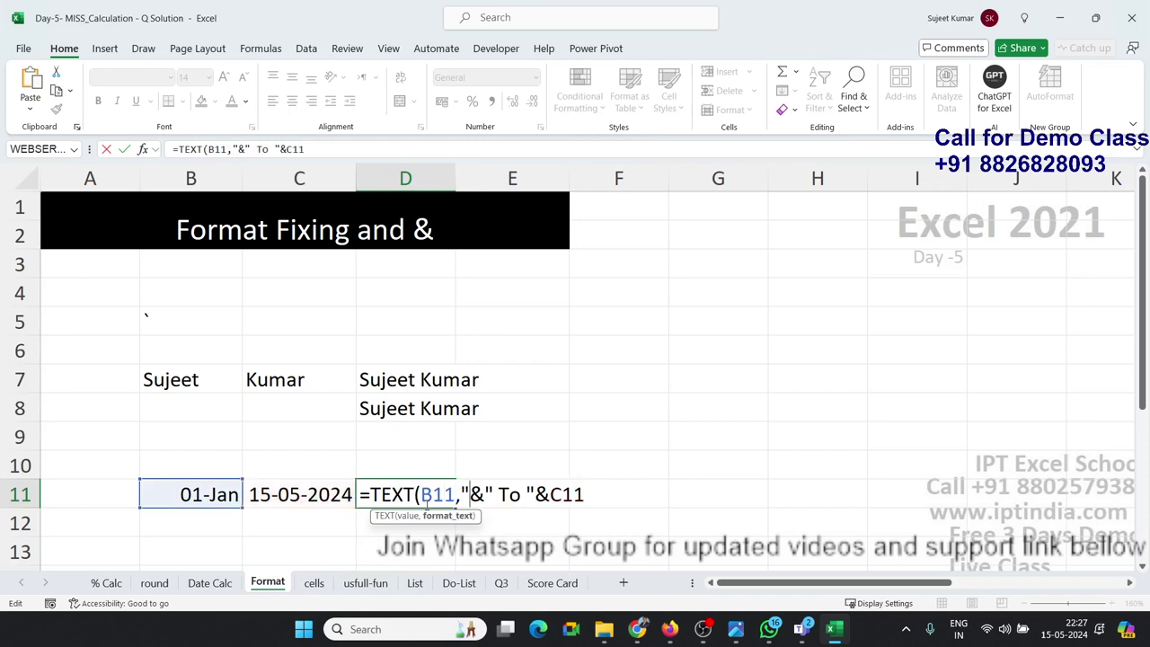
{"action": "type", "text": "DD-"}
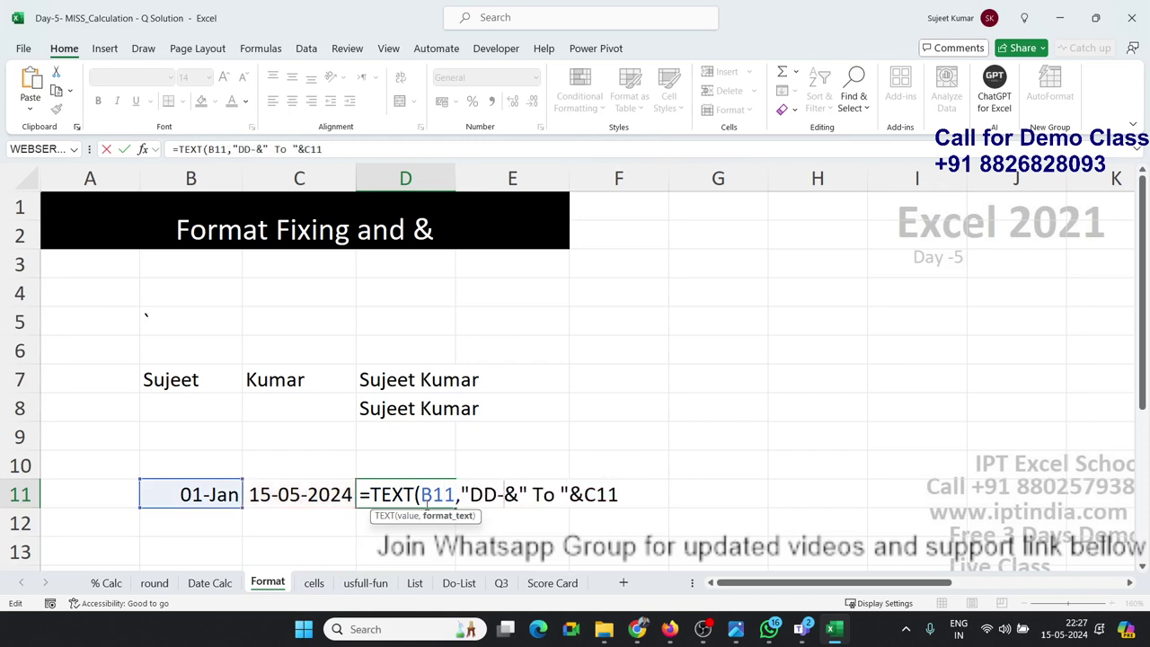
{"action": "type", "text": "MMM-"}
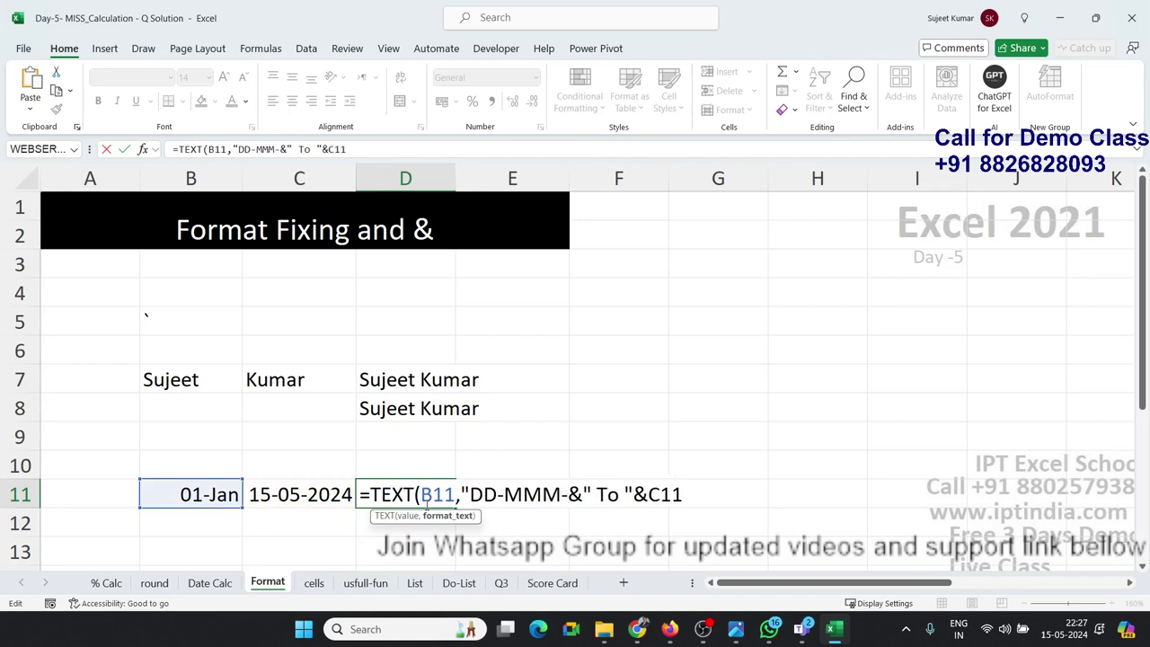
{"action": "type", "text": "YY"}
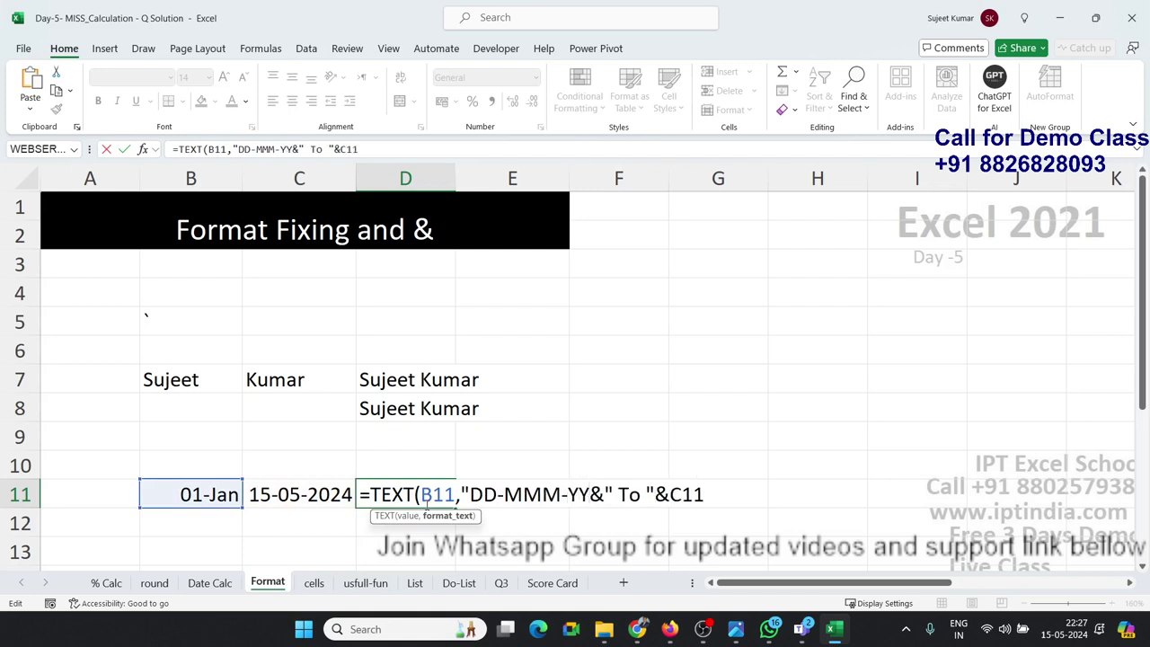
{"action": "type", "text": "\")"}
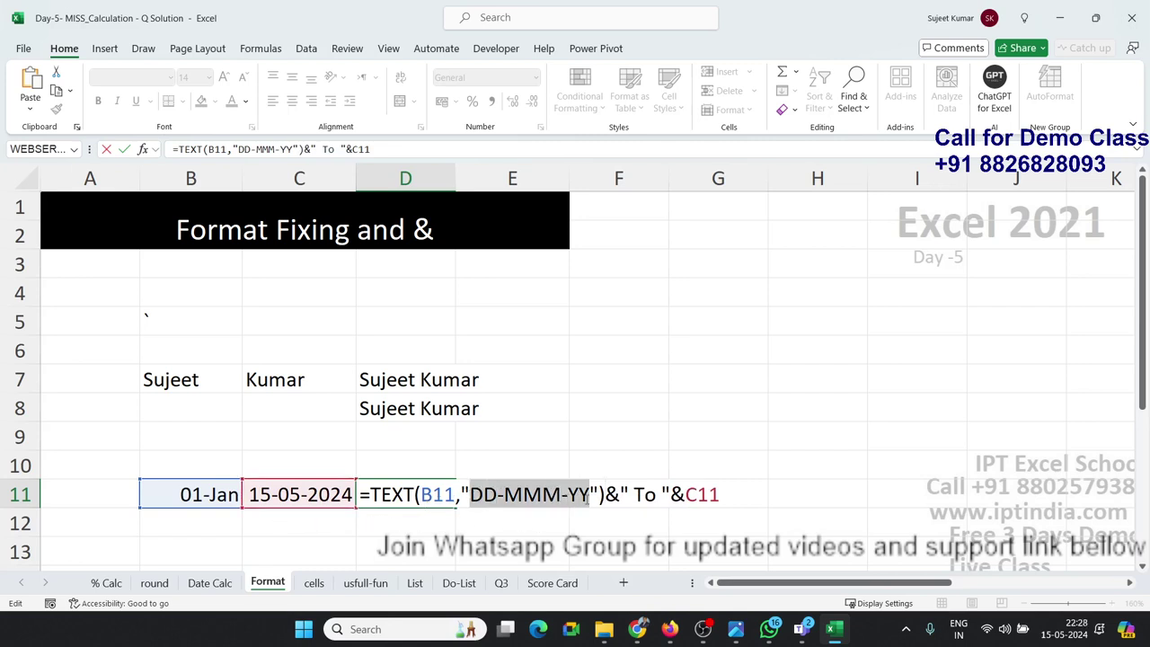
{"action": "mouse_move", "coordinate": [465, 494]}
{"action": "left_mouse_down"}
{"action": "mouse_move", "coordinate": [590, 495]}
{"action": "mouse_move", "coordinate": [375, 492]}
{"action": "left_mouse_up"}
{"action": "left_click", "coordinate": [605, 494]}
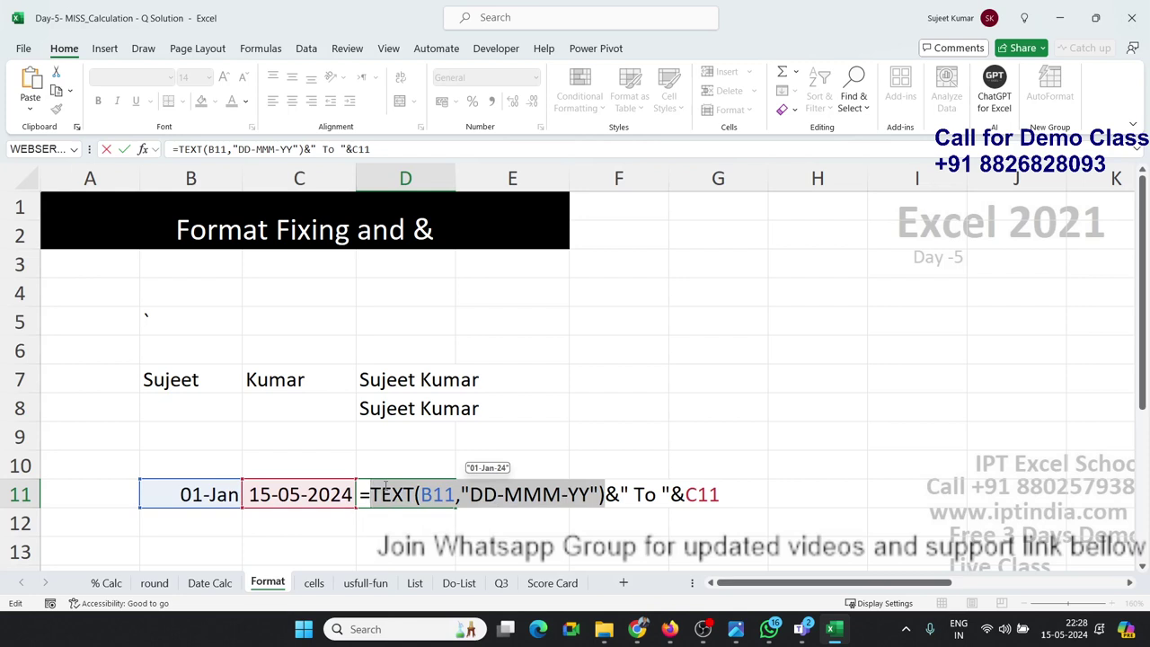
{"action": "key", "text": "Return"}
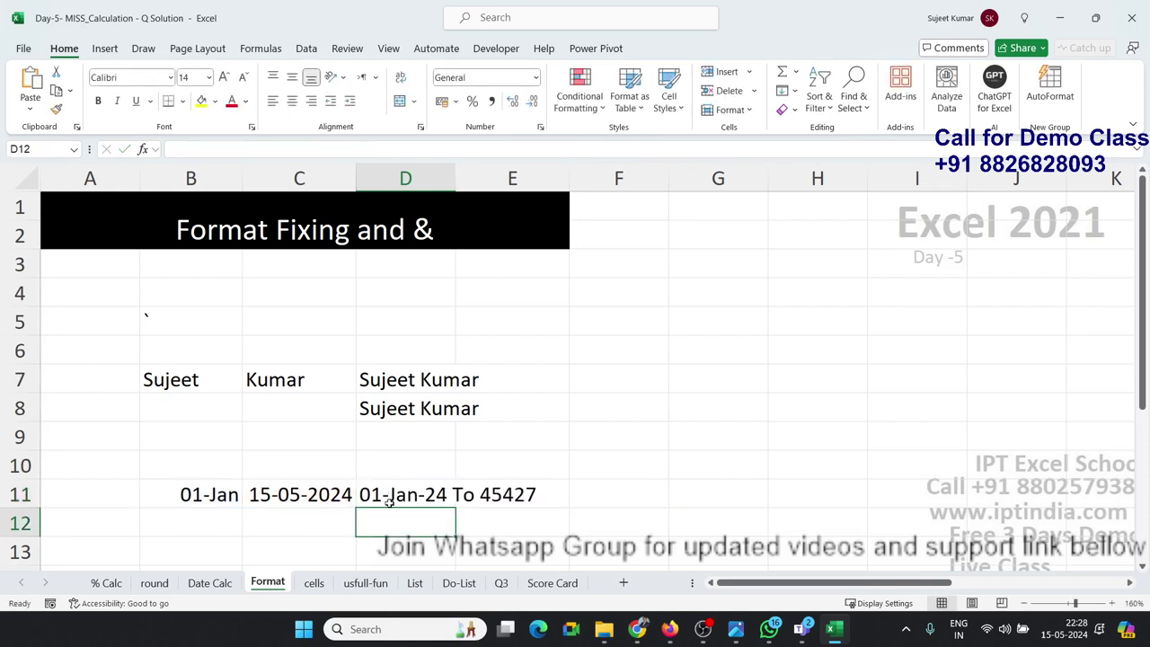
{"action": "left_click", "coordinate": [390, 504]}
Wrap C11 in TEXT(C11,"DD-MMM-YY") in D11 so it reads 01-Jan-24 To 15-May-24.
{"action": "double_click", "coordinate": [398, 497]}
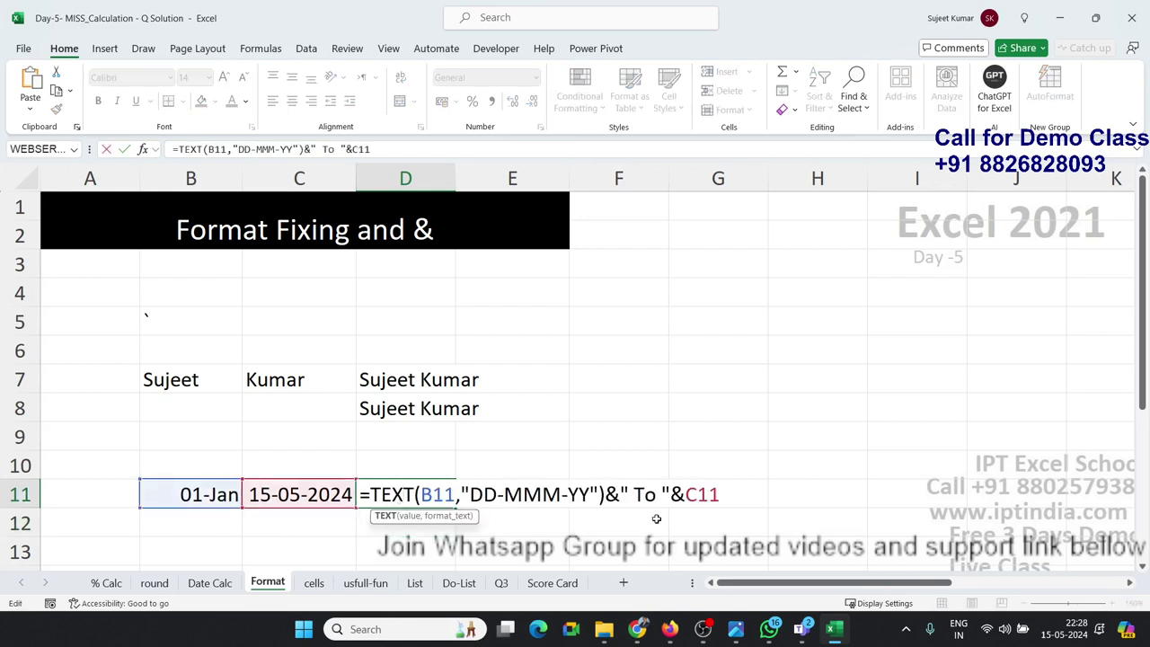
{"action": "left_click", "coordinate": [688, 494]}
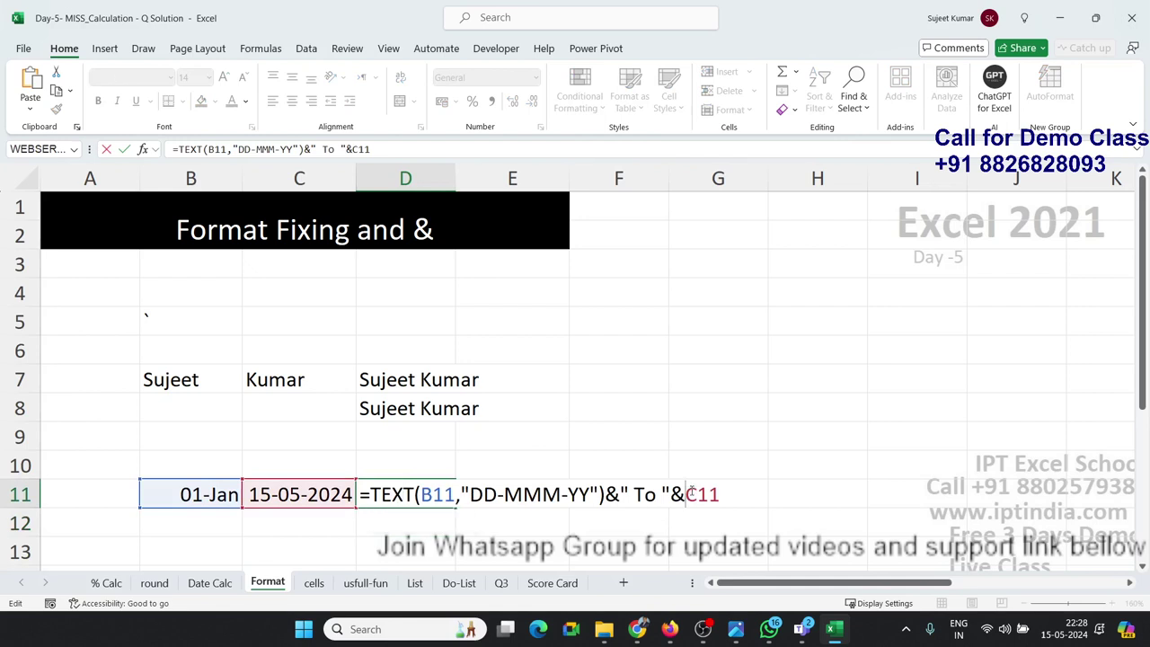
{"action": "type", "text": "te"}
{"action": "key", "text": "Tab"}
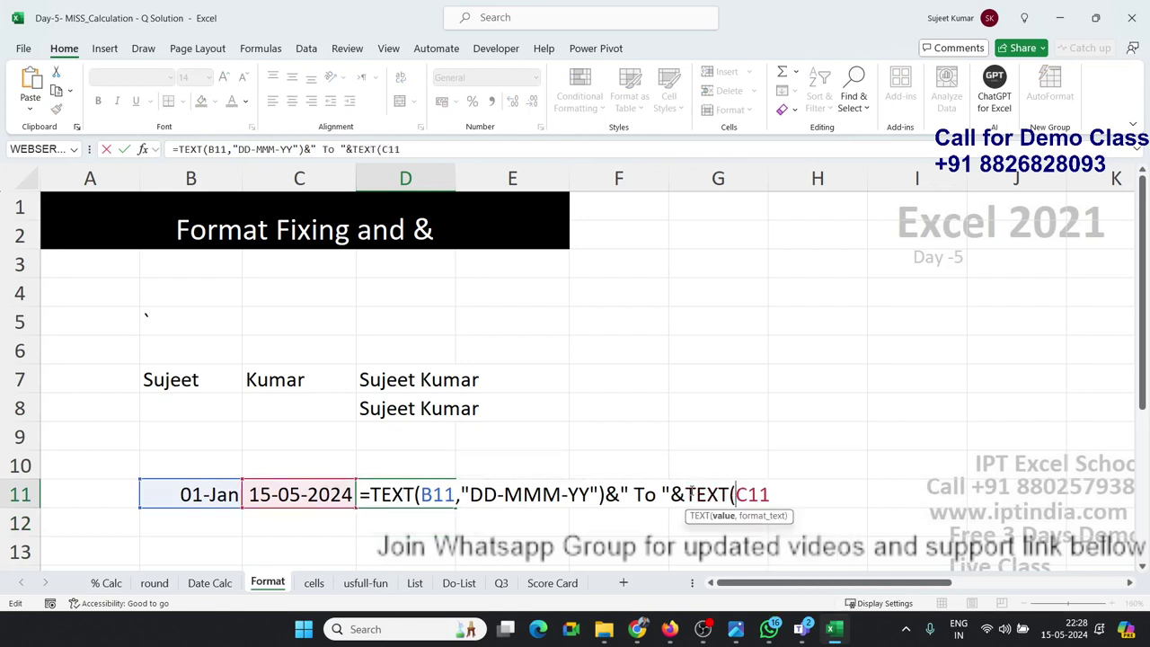
{"action": "type", "text": ","}
{"action": "type", "text": "\"DD-"}
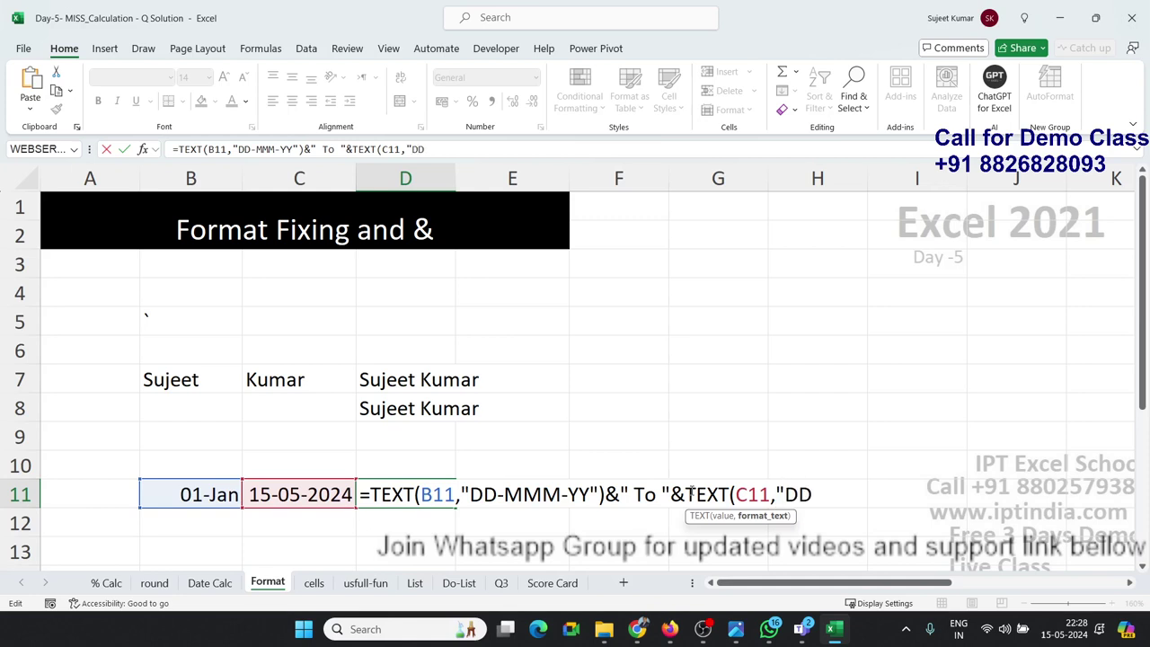
{"action": "type", "text": "MMM"}
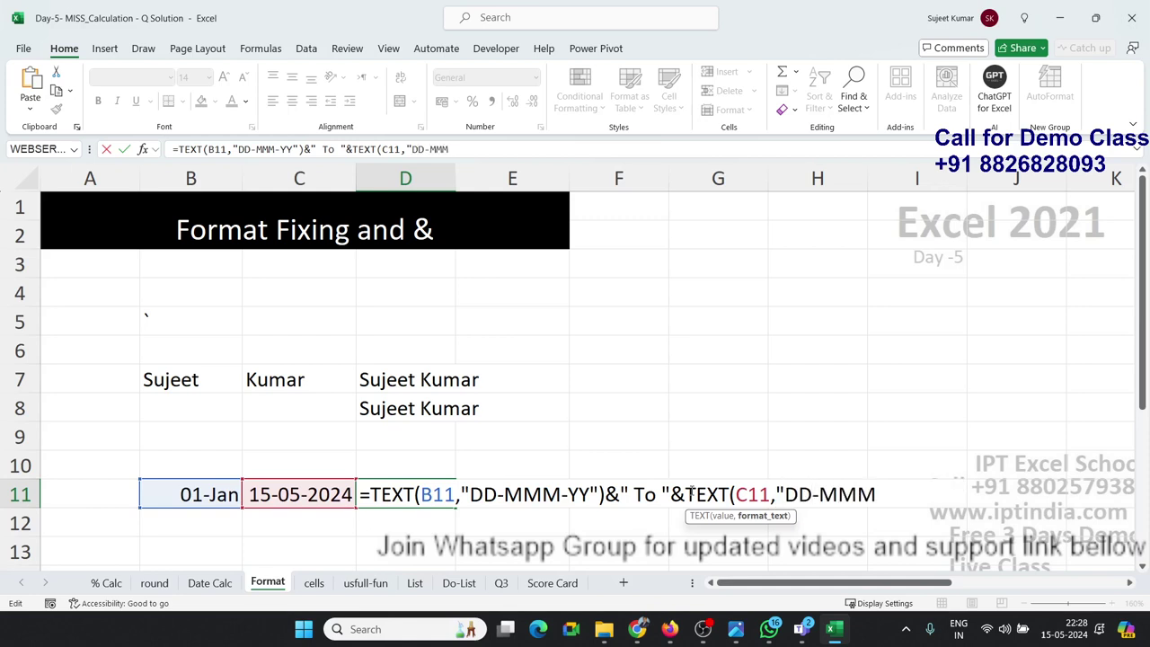
{"action": "type", "text": "-YY"}
{"action": "type", "text": "\")"}
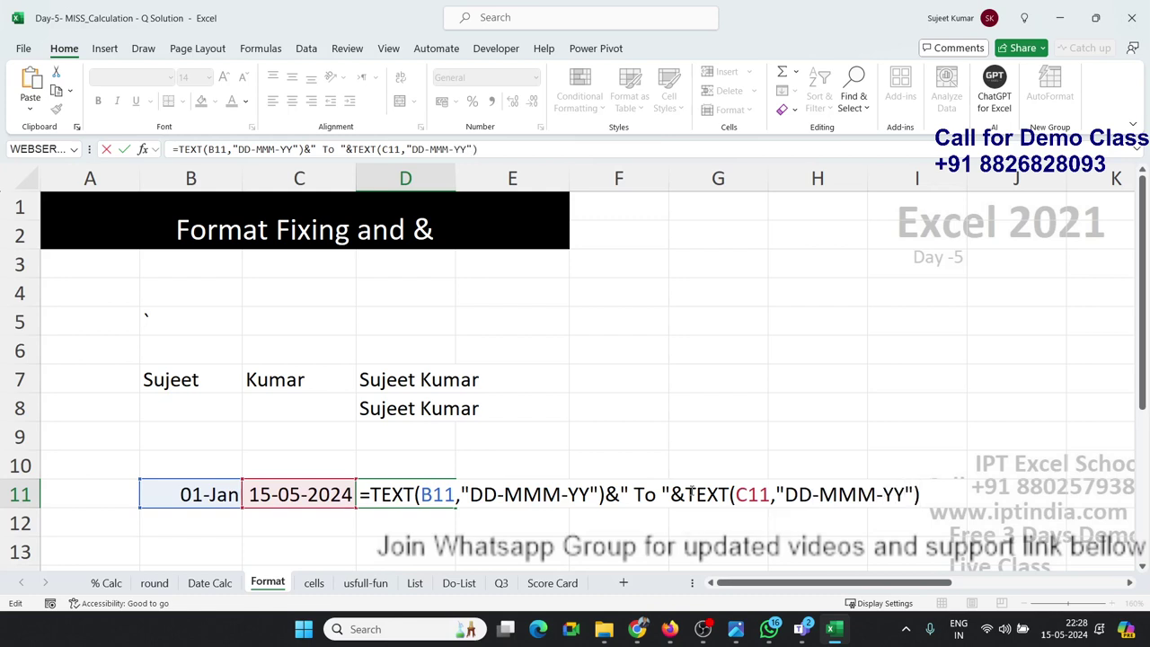
{"action": "key", "text": "Return"}
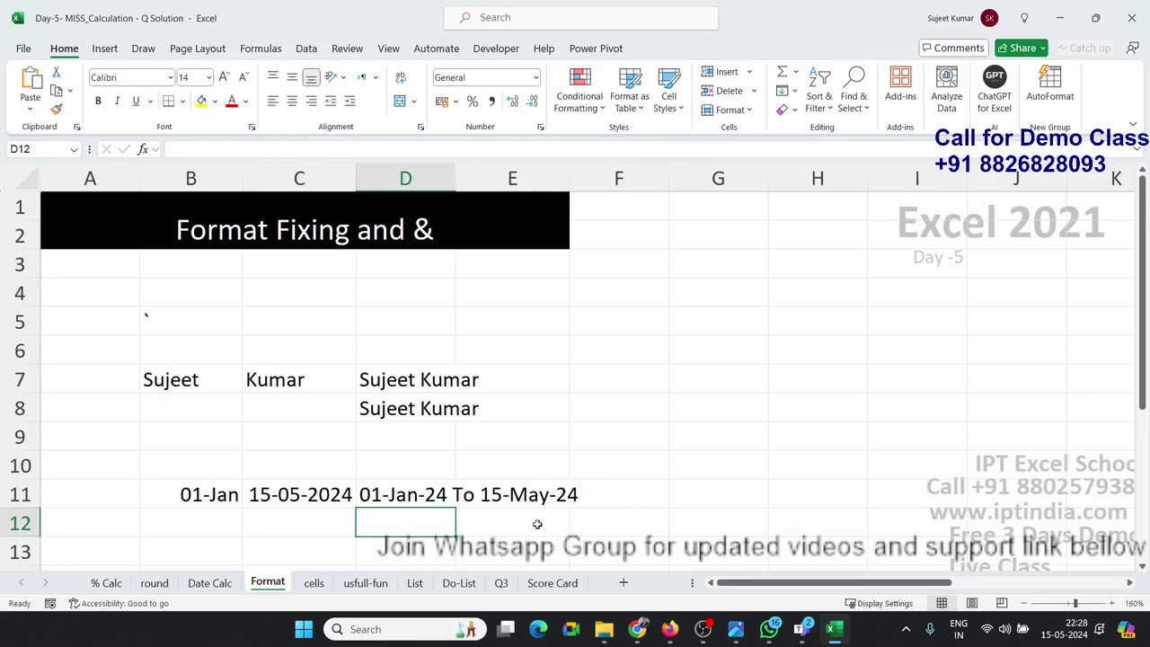
On the usfull-fun sheet, delete the old results in A14:D16.
{"action": "left_click", "coordinate": [365, 582]}
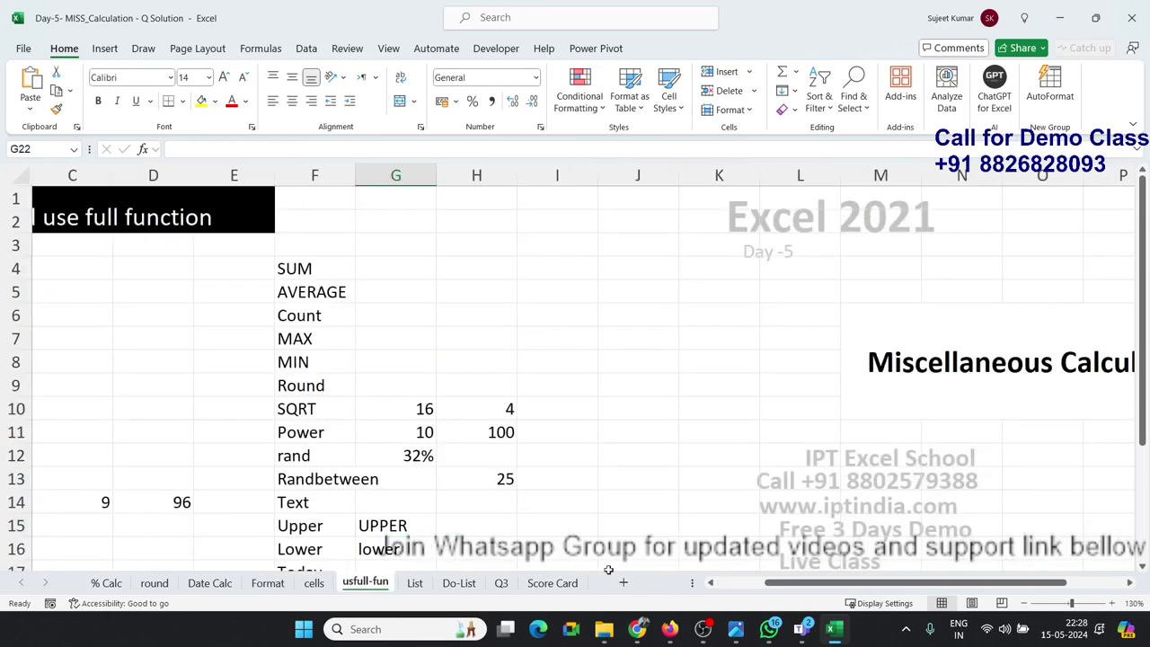
{"action": "left_click_drag", "start_coordinate": [811, 583], "coordinate": [651, 586]}
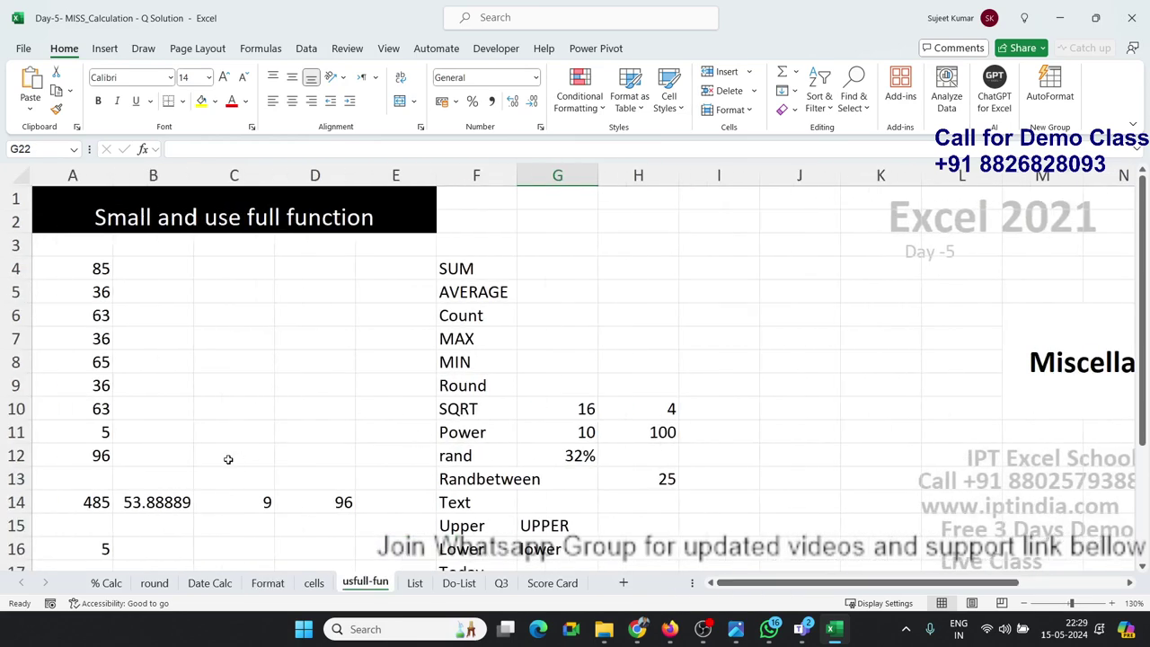
{"action": "mouse_move", "coordinate": [83, 500]}
{"action": "left_mouse_down"}
{"action": "mouse_move", "coordinate": [272, 558]}
{"action": "mouse_move", "coordinate": [314, 549]}
{"action": "left_mouse_up"}
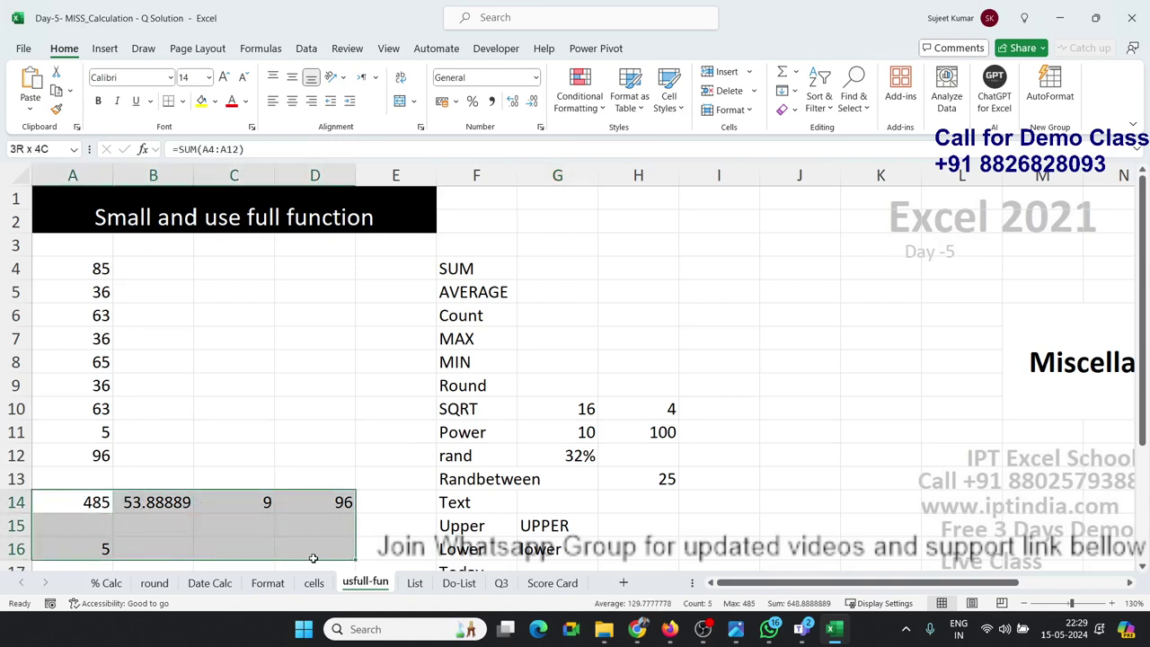
{"action": "key", "text": "Delete"}
{"action": "key", "text": "Up"}
Enter =SUM(A4:A12) in B4 and =AVERAGE(A4:A12) in B5, giving 485 and 53.88889.
{"action": "key", "text": "ctrl+Up"}
{"action": "key", "text": "ctrl+Up"}
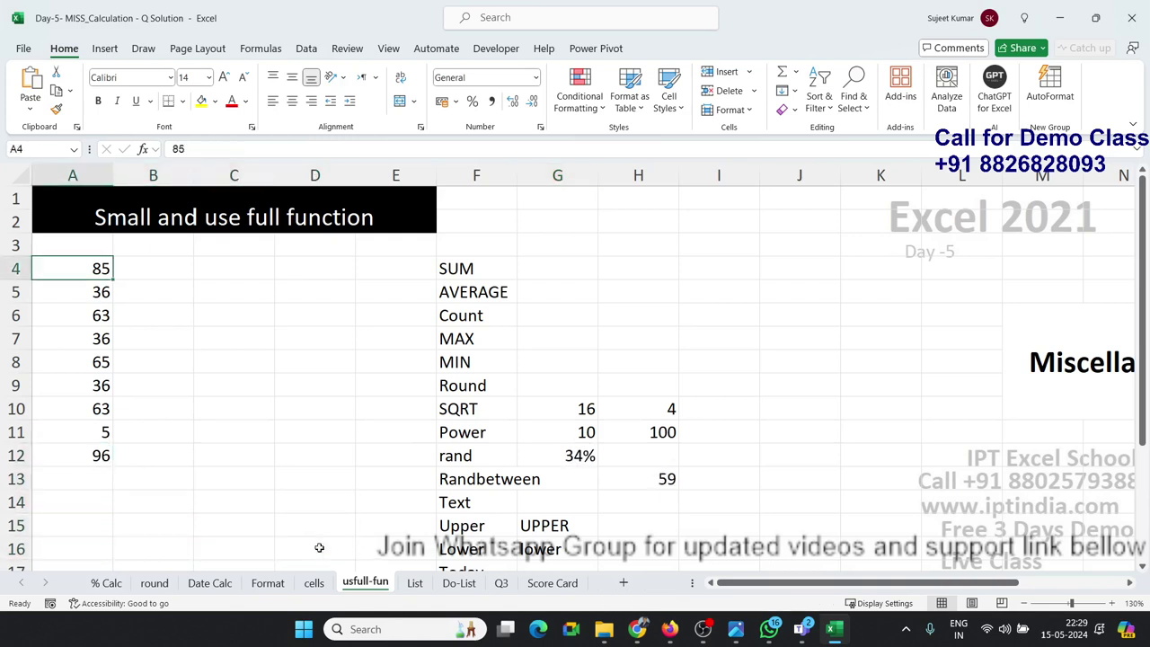
{"action": "key", "text": "Right"}
{"action": "type", "text": "=s"}
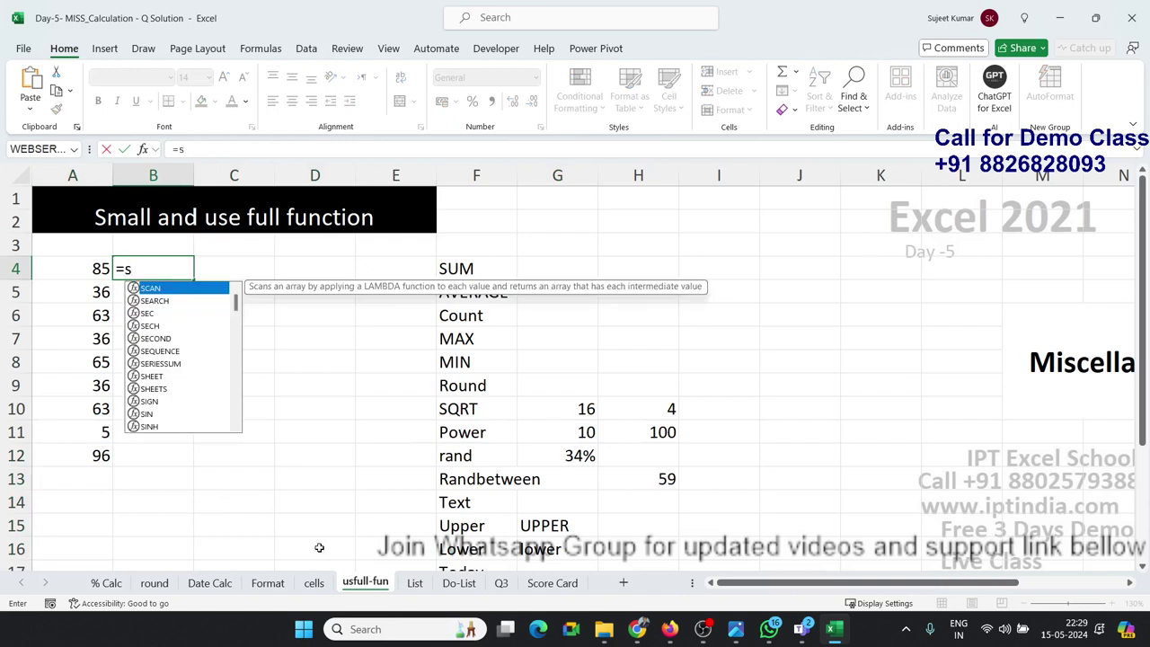
{"action": "type", "text": "um"}
{"action": "key", "text": "Tab"}
{"action": "key", "text": "Left"}
{"action": "key", "text": "ctrl+shift+Down"}
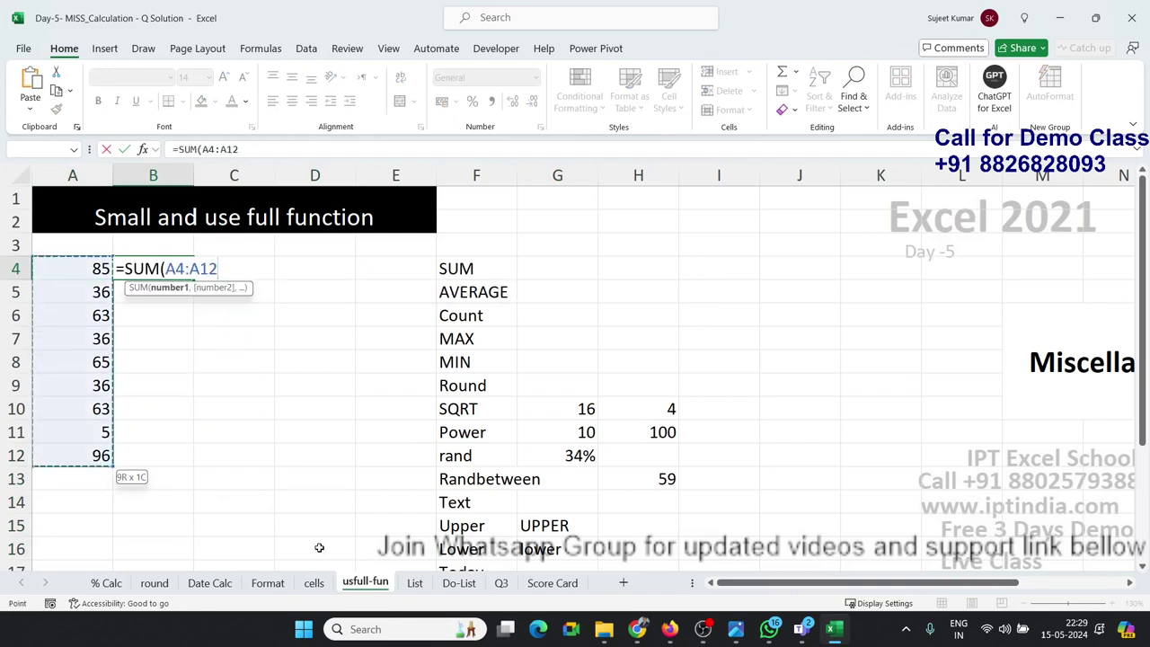
{"action": "key", "text": "Return"}
{"action": "type", "text": "="}
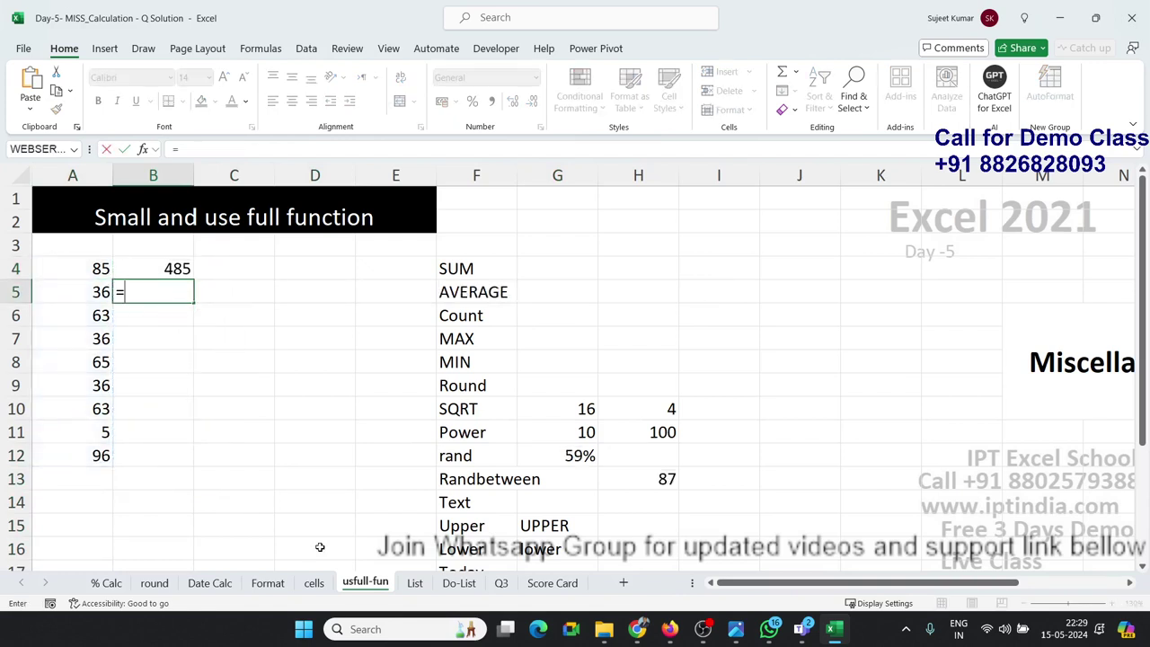
{"action": "type", "text": "av"}
{"action": "key", "text": "Down"}
{"action": "key", "text": "Down"}
{"action": "key", "text": "Up"}
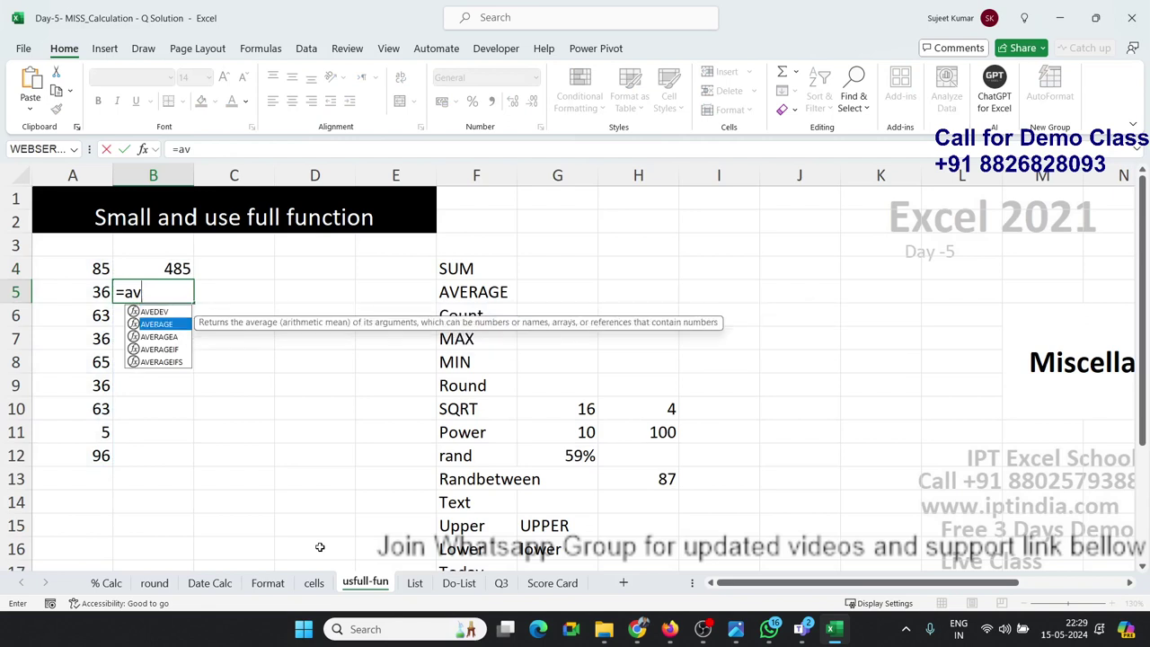
{"action": "key", "text": "Tab"}
{"action": "key", "text": "Left"}
{"action": "key", "text": "Up"}
{"action": "key", "text": "ctrl+shift+Down"}
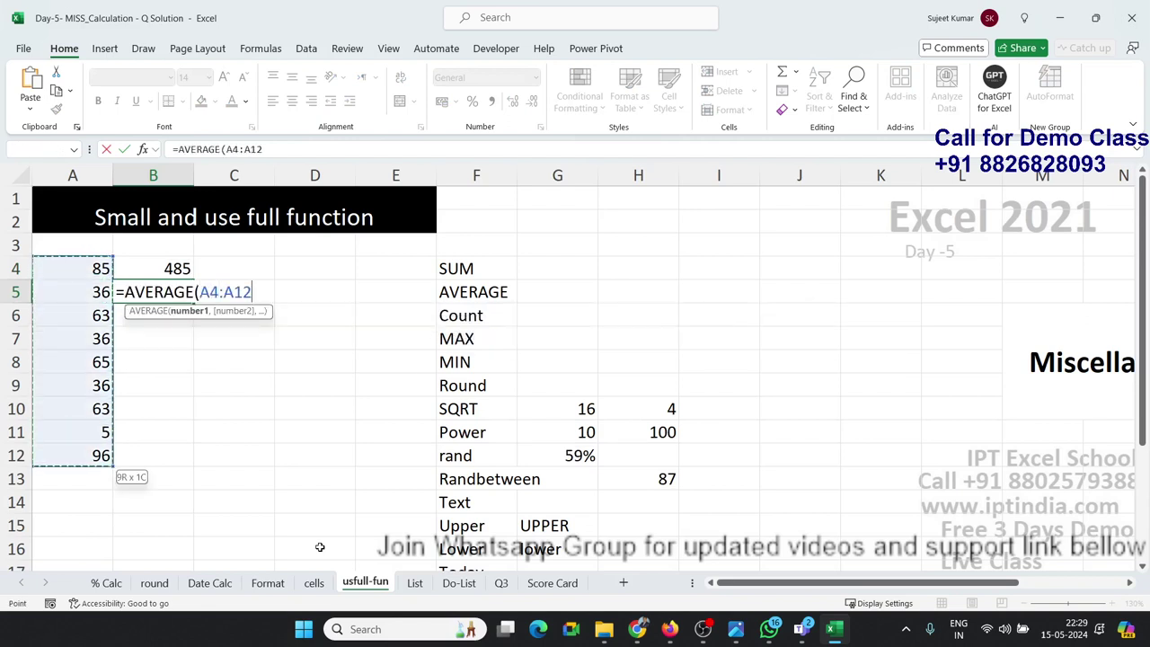
{"action": "key", "text": "Return"}
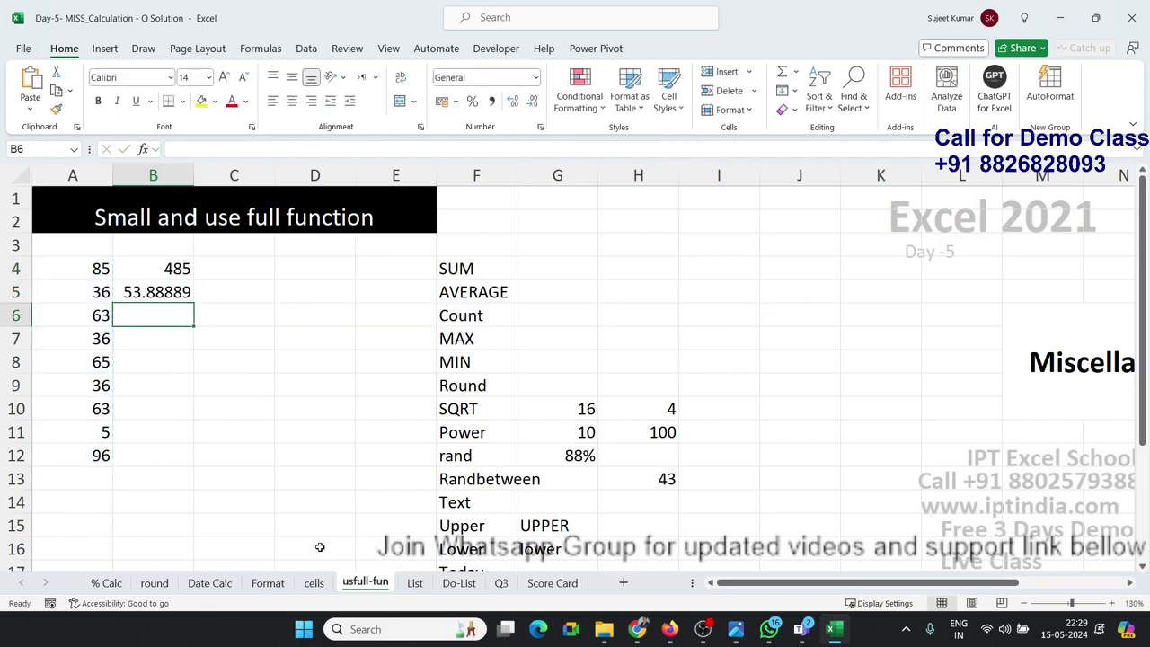
Enter =MAX(A4:A12) in B6 and =MIN(A4:A12) in B7, giving 96 and 5.
{"action": "type", "text": "=max"}
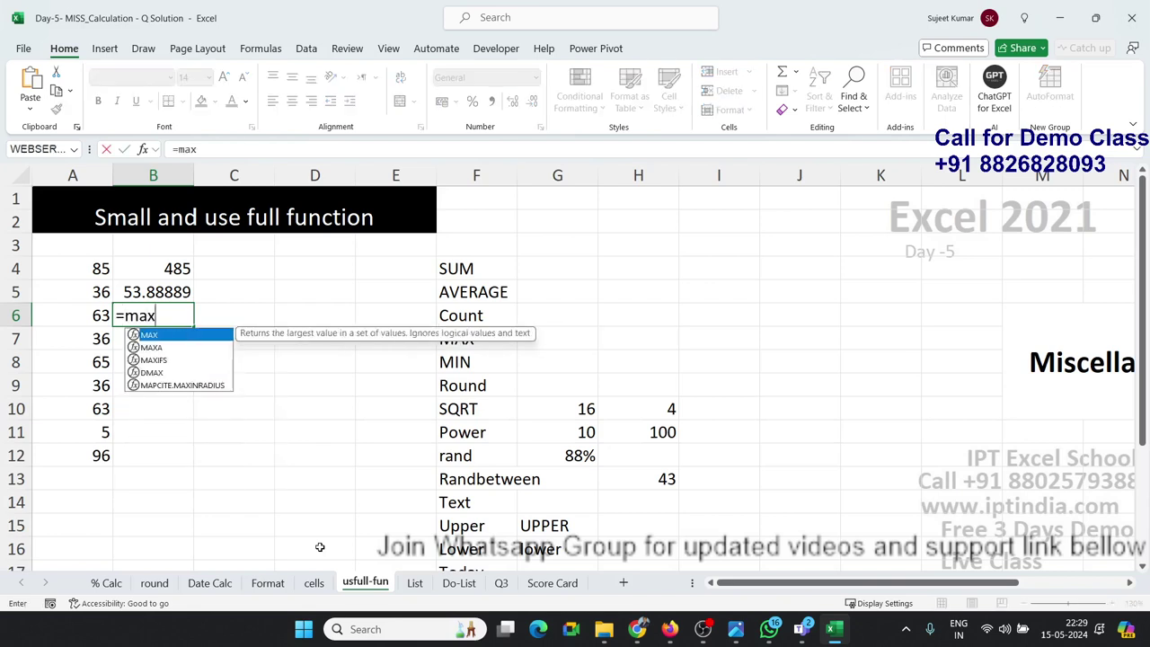
{"action": "key", "text": "Tab"}
{"action": "key", "text": "Left"}
{"action": "key", "text": "Up"}
{"action": "key", "text": "Up"}
{"action": "key", "text": "ctrl+shift+Down"}
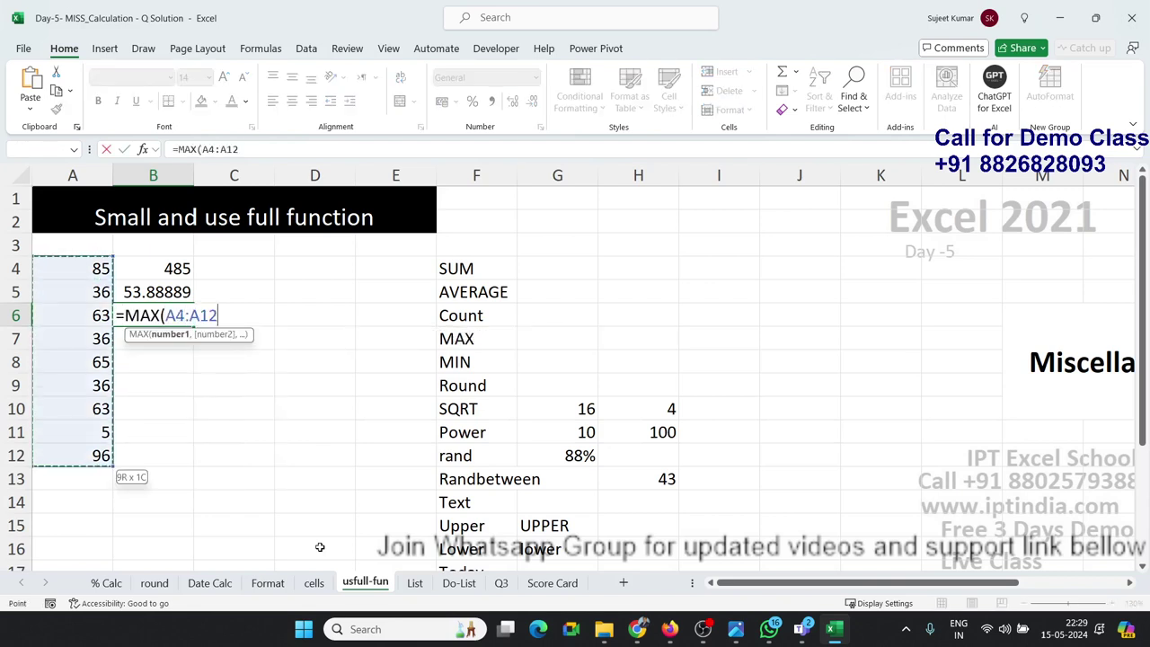
{"action": "key", "text": "Return"}
{"action": "type", "text": "="}
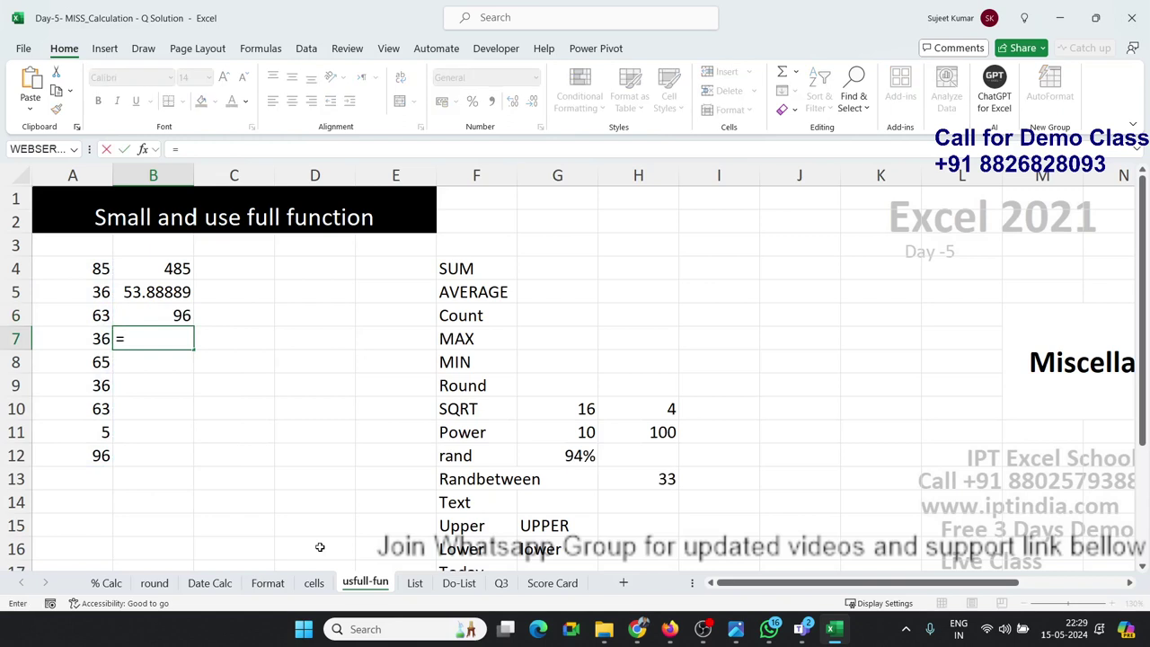
{"action": "type", "text": "min"}
{"action": "key", "text": "Tab"}
{"action": "key", "text": "Left"}
{"action": "key", "text": "Up"}
{"action": "key", "text": "Up"}
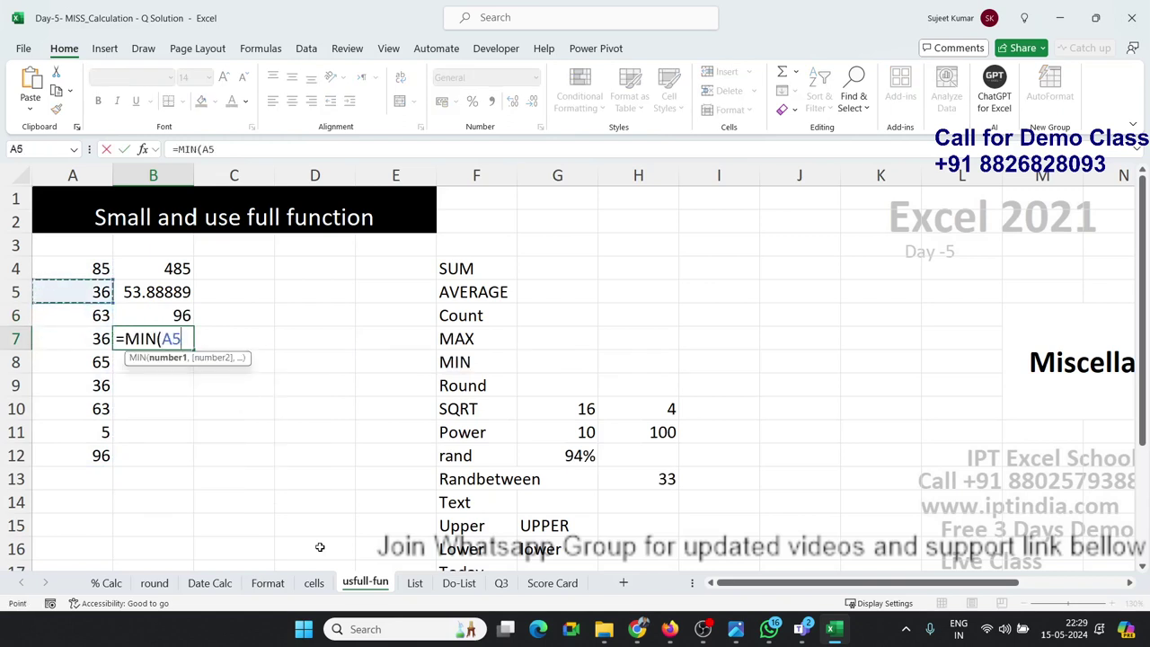
{"action": "key", "text": "Up"}
{"action": "key", "text": "ctrl+shift+Down"}
{"action": "key", "text": "Return"}
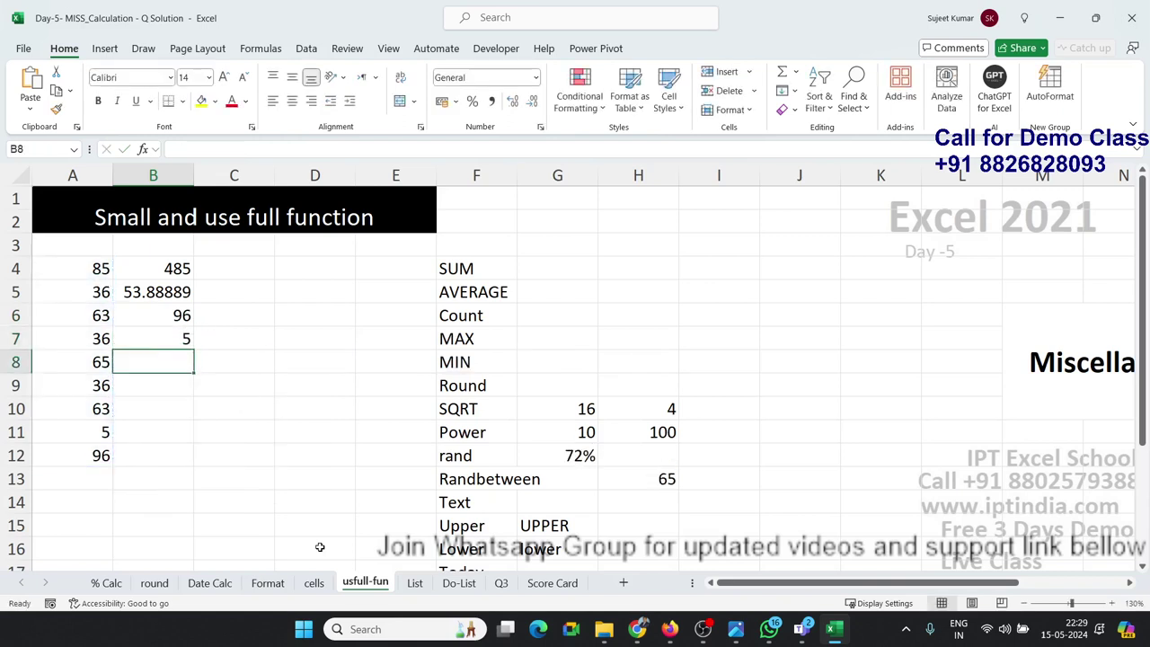
{"action": "key", "text": "Right"}
Rewrite H10 as =SQRT(G10) so it returns 4, the square root of 16.
{"action": "key", "text": "Right"}
{"action": "key", "text": "Right"}
{"action": "key", "text": "Right"}
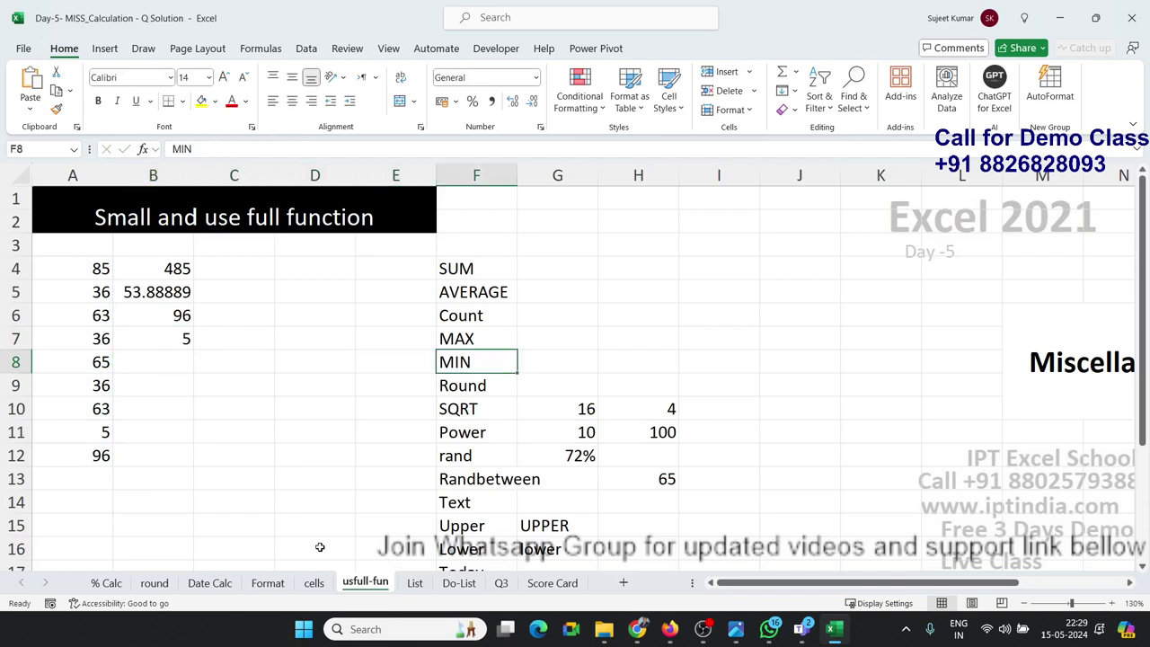
{"action": "key", "text": "Down"}
{"action": "key", "text": "Down"}
{"action": "key", "text": "Right"}
{"action": "key", "text": "Right"}
{"action": "key", "text": "Left"}
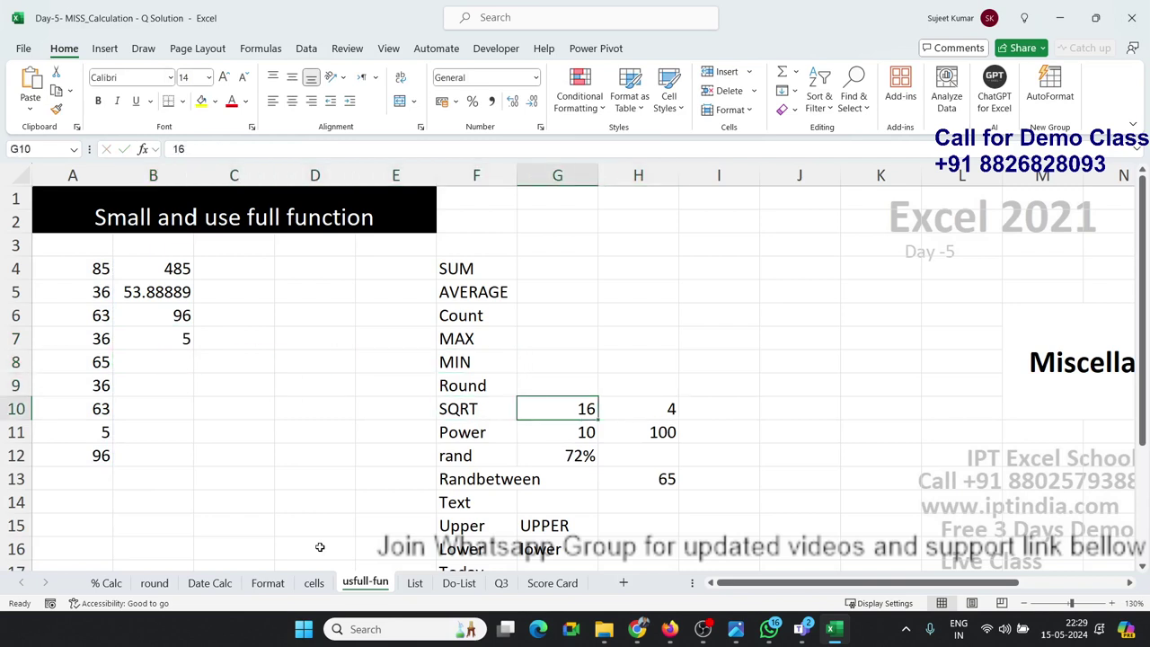
{"action": "key", "text": "Left"}
{"action": "key", "text": "Left"}
{"action": "key", "text": "Right"}
{"action": "key", "text": "Right"}
{"action": "key", "text": "Right"}
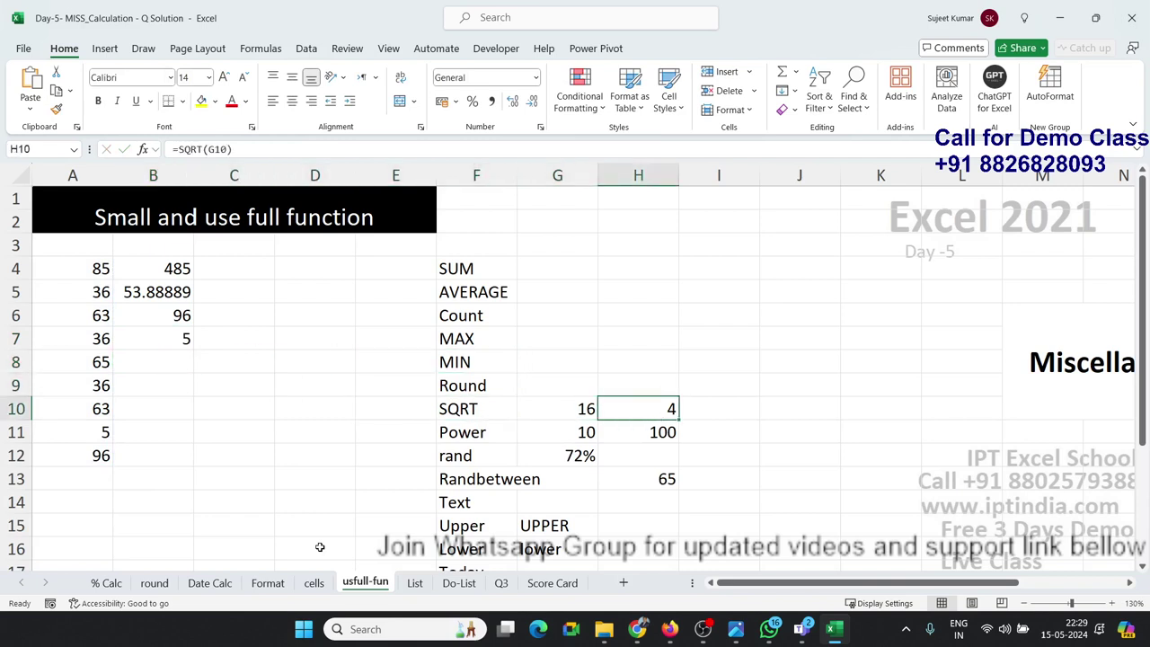
{"action": "key", "text": "Delete"}
{"action": "type", "text": "=r"}
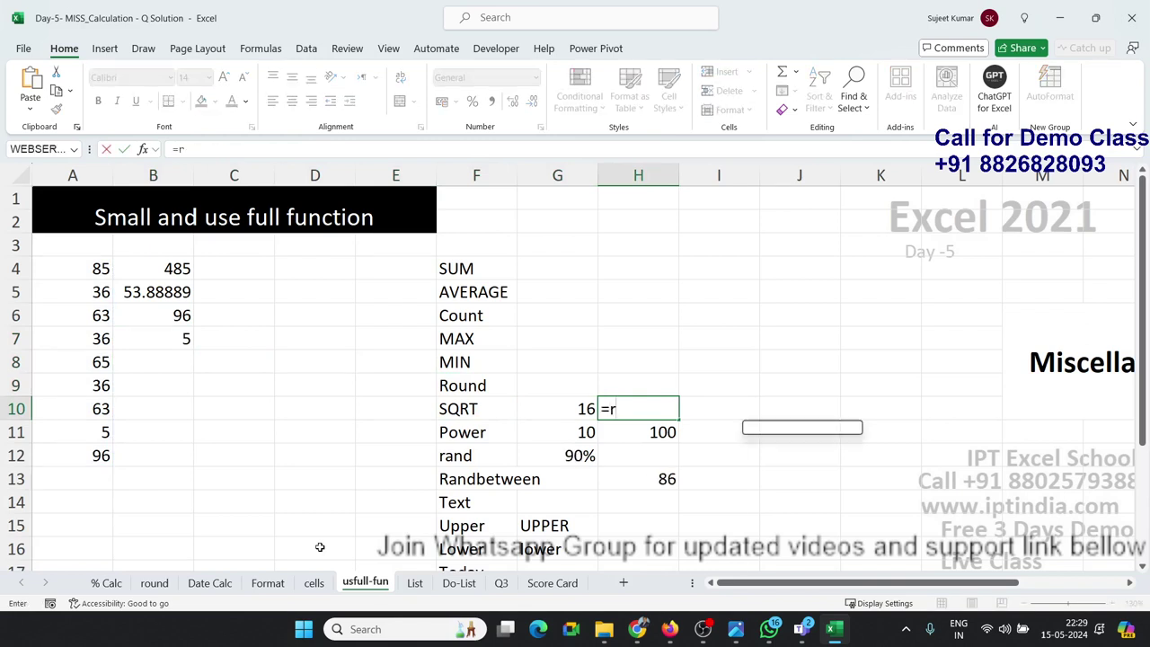
{"action": "key", "text": "BackSpace"}
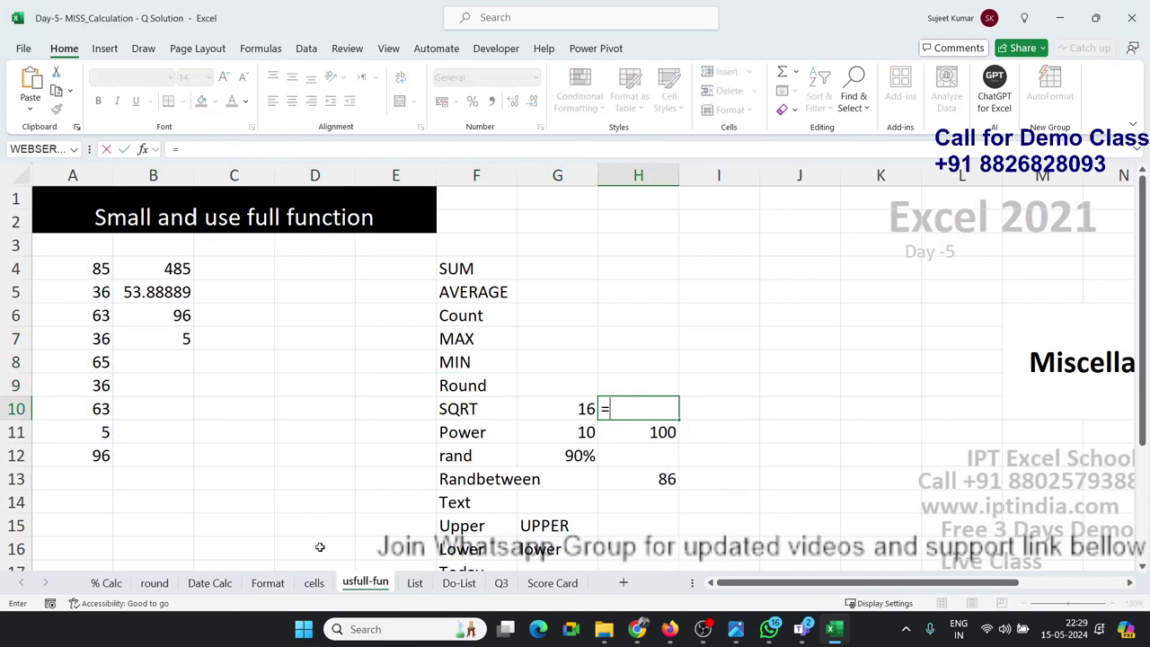
{"action": "type", "text": "sq"}
{"action": "key", "text": "Tab"}
{"action": "key", "text": "Left"}
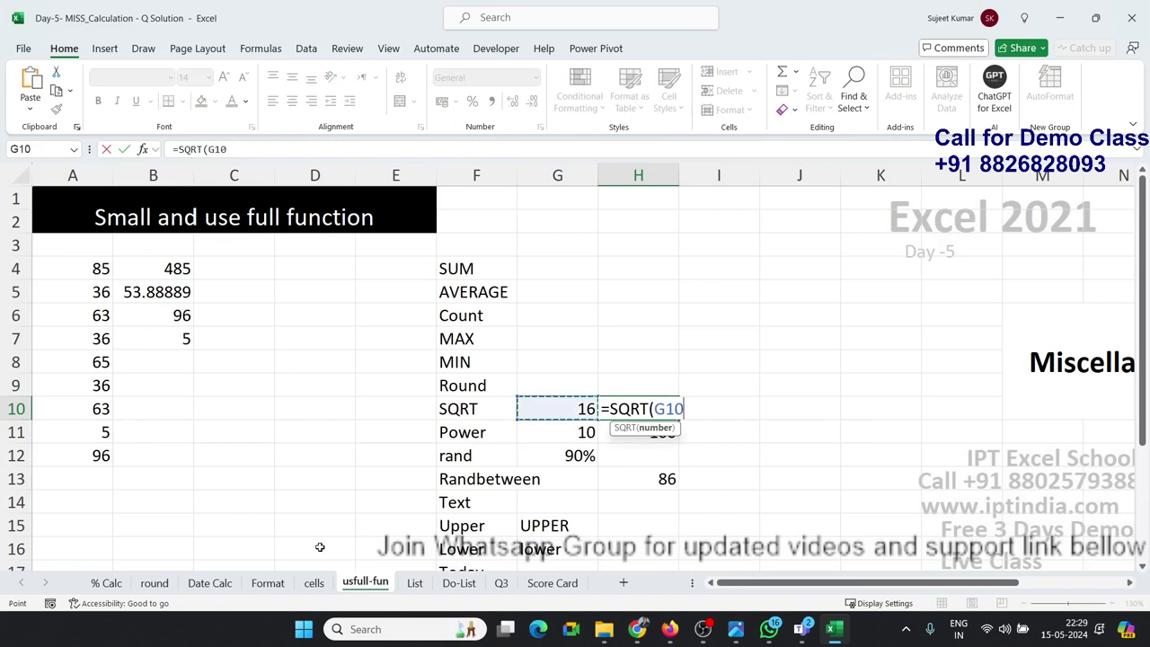
{"action": "key", "text": "Return"}
Enter =10^2 in C11 to calculate 100.
{"action": "key", "text": "shift+Left"}
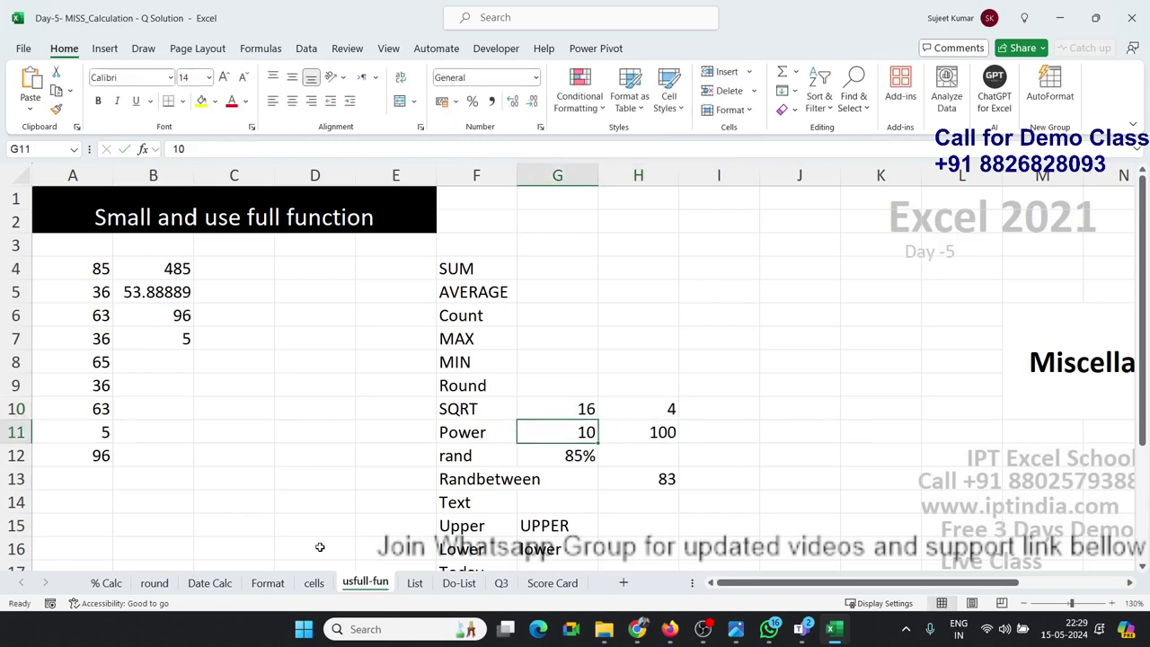
{"action": "key", "text": "Left"}
{"action": "key", "text": "Left"}
{"action": "key", "text": "Left"}
{"action": "key", "text": "Left"}
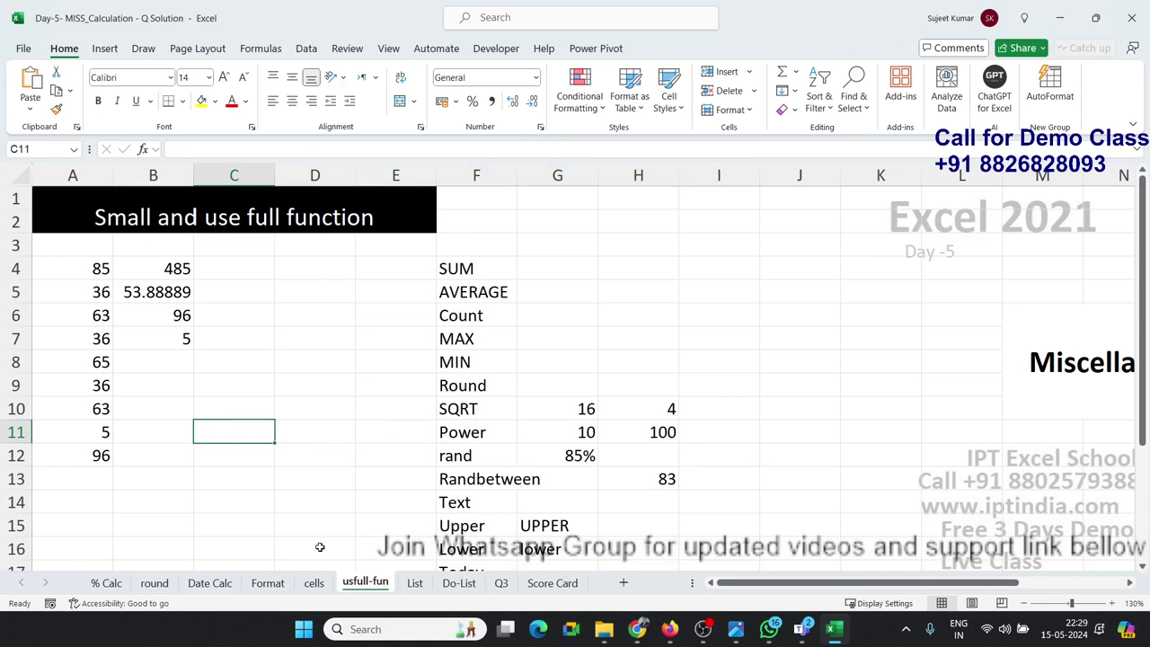
{"action": "type", "text": "^"}
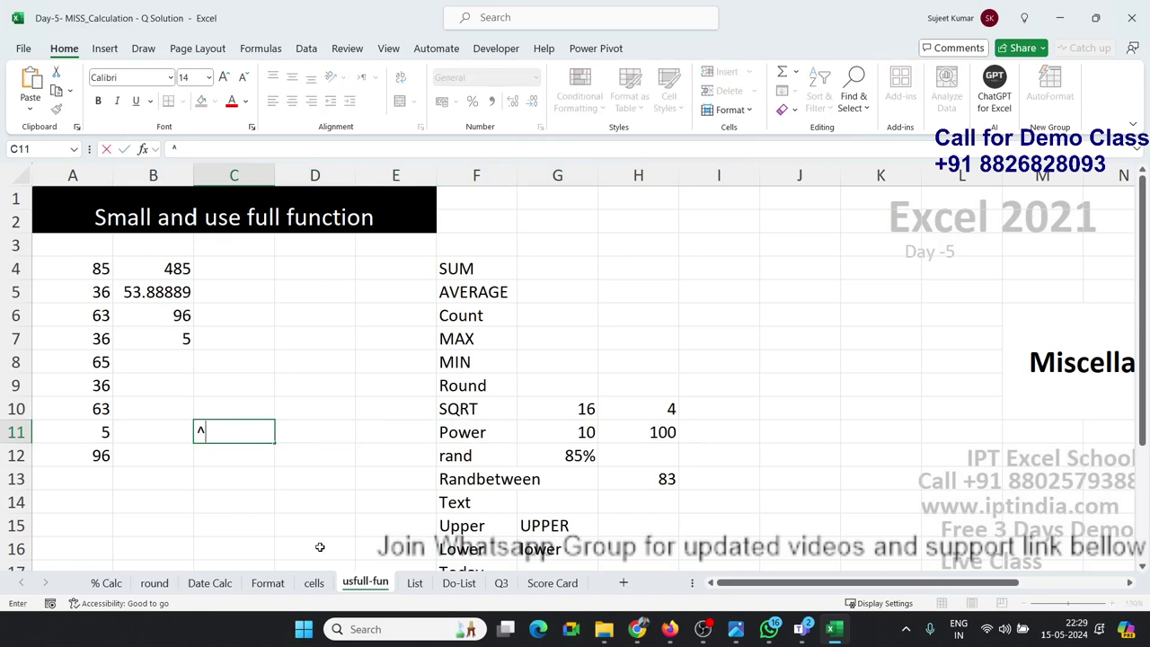
{"action": "key", "text": "Escape"}
{"action": "type", "text": "="}
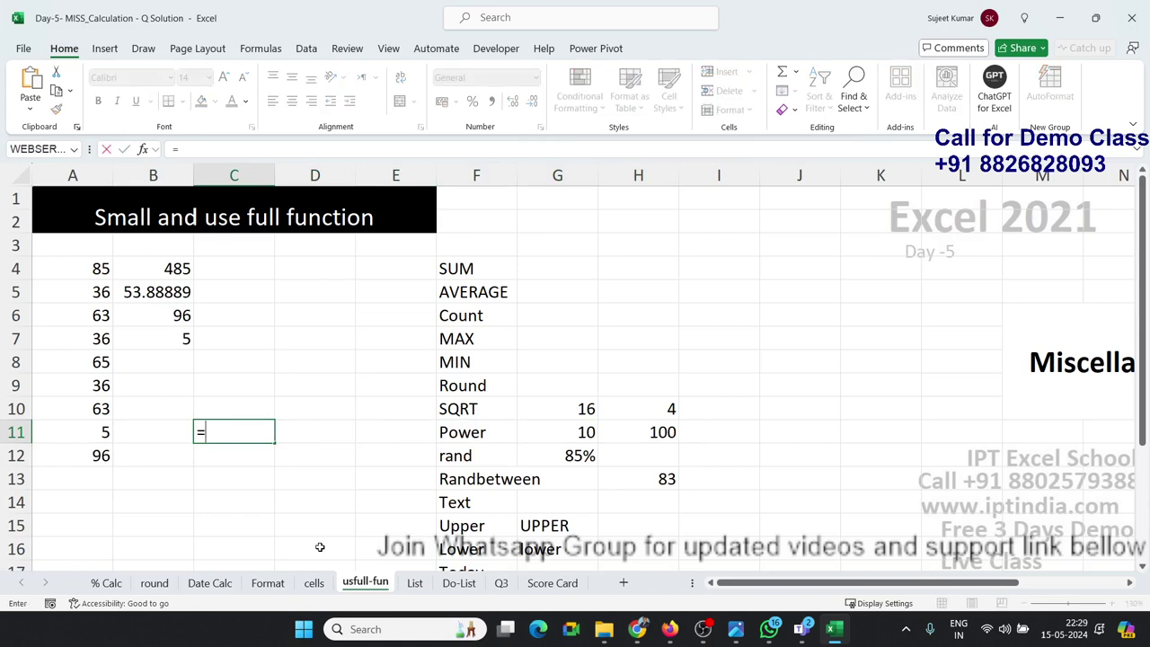
{"action": "type", "text": "10^"}
{"action": "type", "text": "2"}
{"action": "key", "text": "Return"}
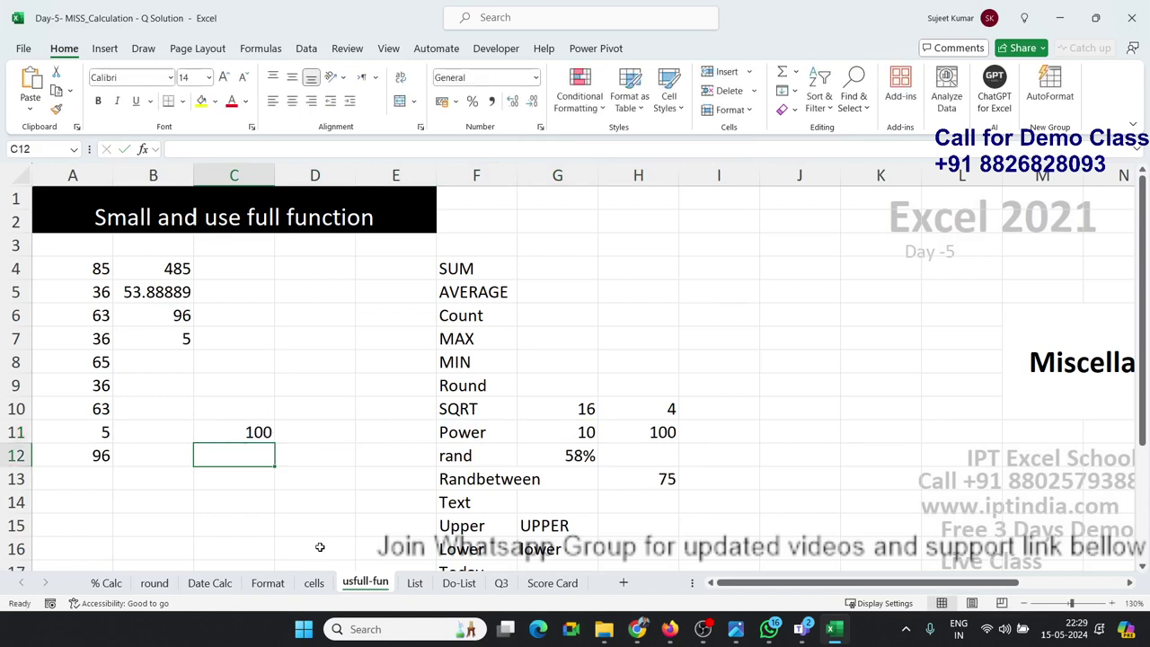
Enter =POWER(10,2) in C12, also returning 100.
{"action": "type", "text": "=pow"}
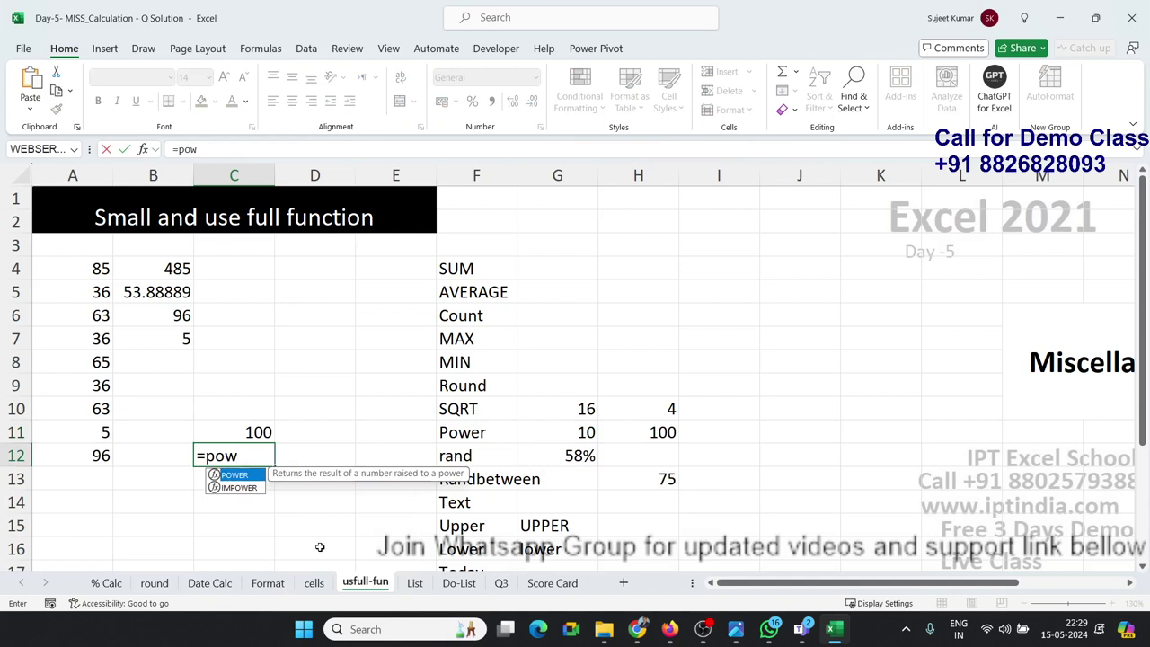
{"action": "key", "text": "Tab"}
{"action": "type", "text": "10"}
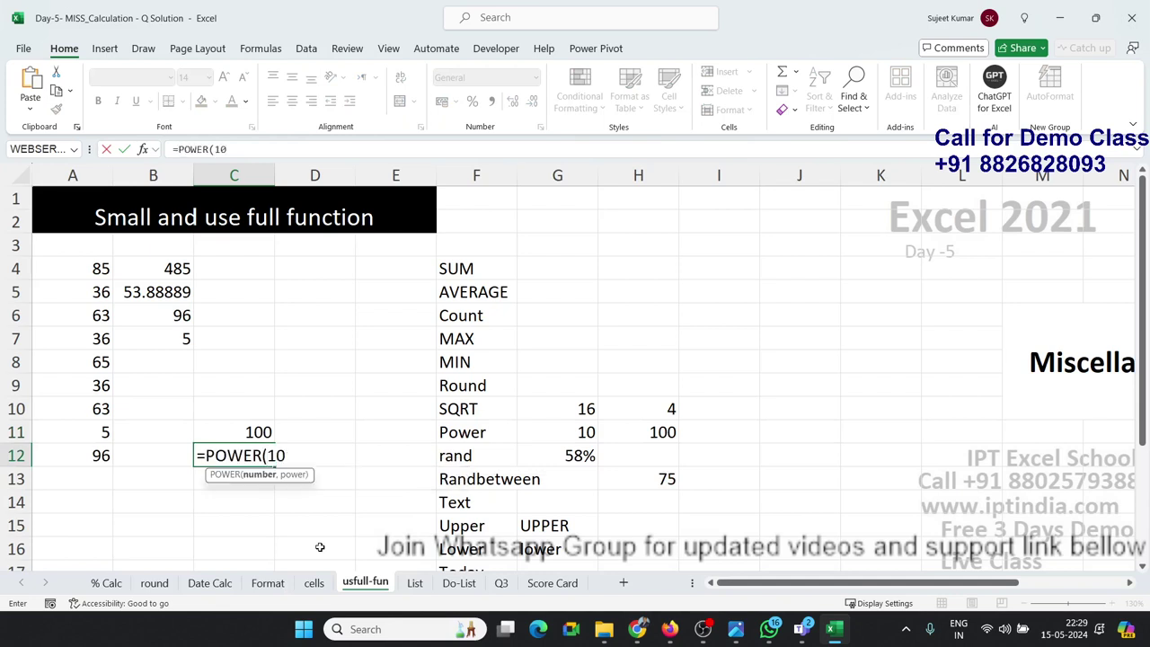
{"action": "type", "text": ",2)"}
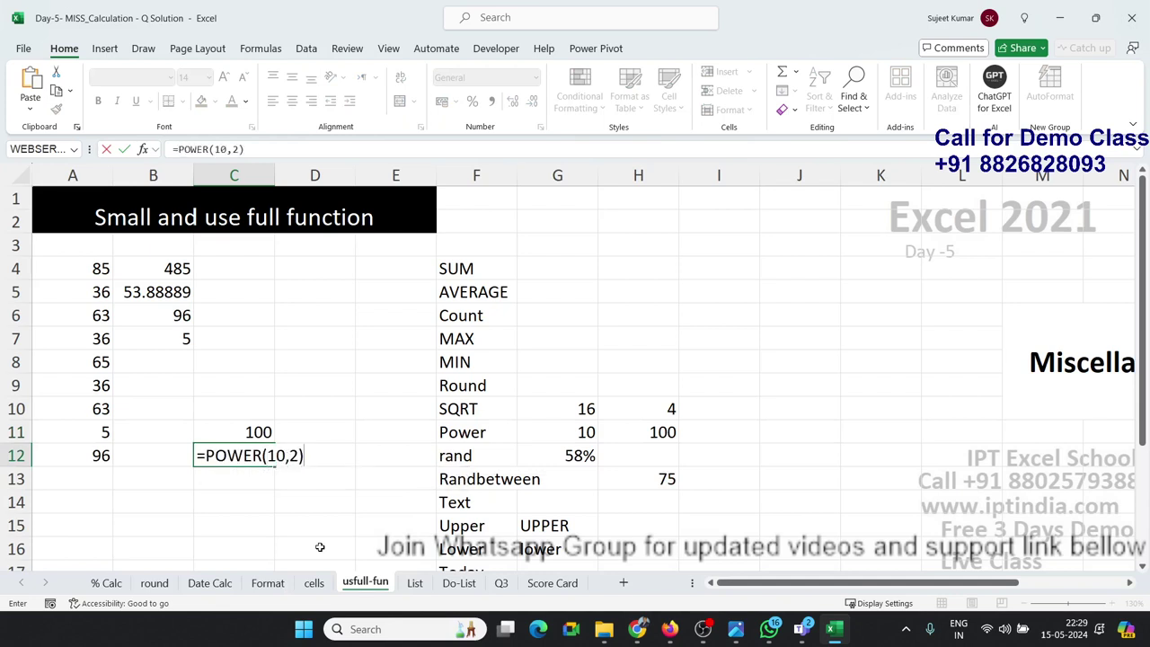
{"action": "key", "text": "Return"}
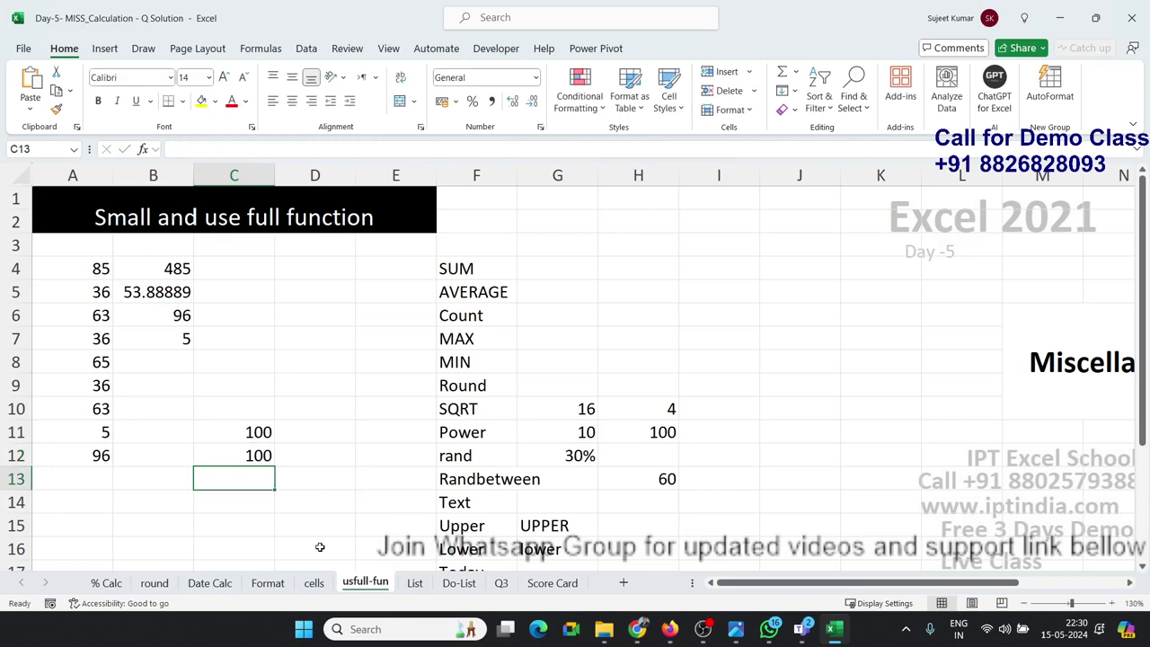
{"action": "key", "text": "Up"}
Delete the old rand result in G12 and the Randbetween result in H13.
{"action": "key", "text": "Right"}
{"action": "key", "text": "Right"}
{"action": "key", "text": "Right"}
{"action": "key", "text": "Right"}
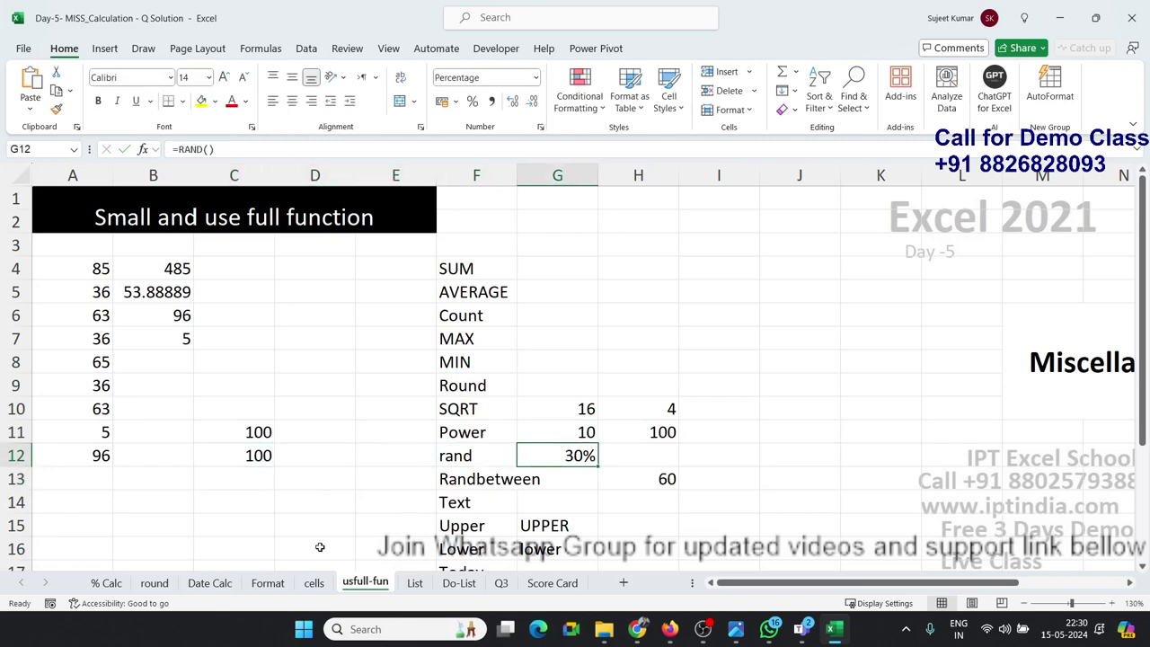
{"action": "key", "text": "Delete"}
{"action": "key", "text": "Right"}
{"action": "key", "text": "Down"}
{"action": "key", "text": "Right"}
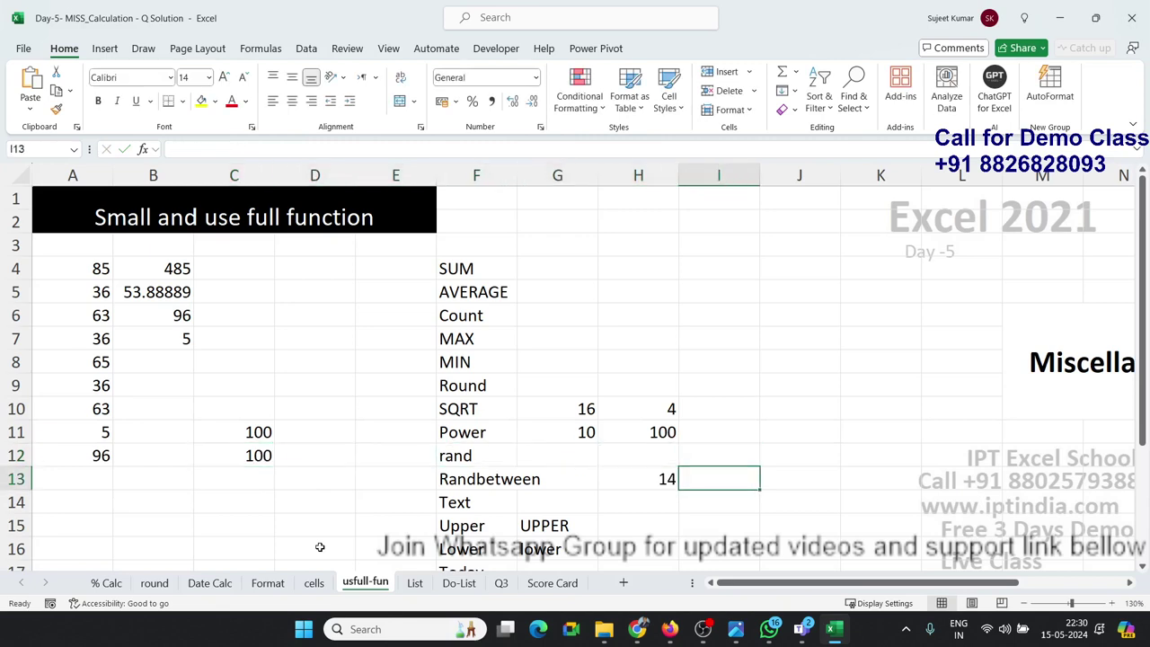
{"action": "key", "text": "Left"}
{"action": "key", "text": "Delete"}
Enter =RAND() in C14 and format it with Percent Style.
{"action": "key", "text": "Left"}
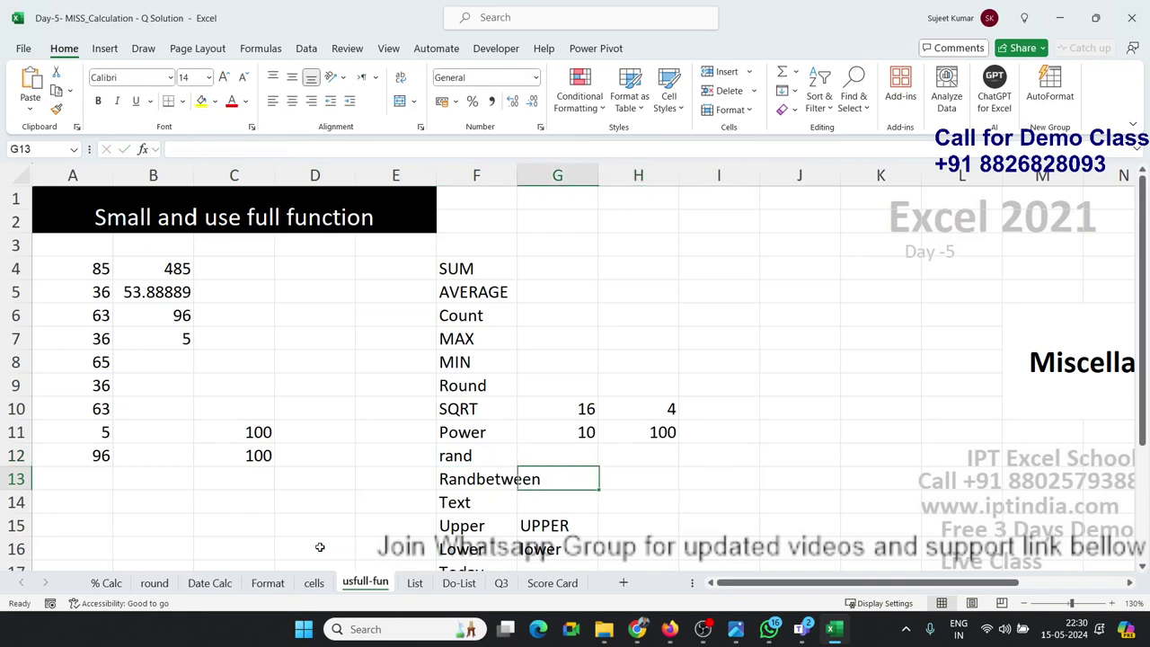
{"action": "key", "text": "Left"}
{"action": "key", "text": "Home"}
{"action": "key", "text": "Right"}
{"action": "key", "text": "Right"}
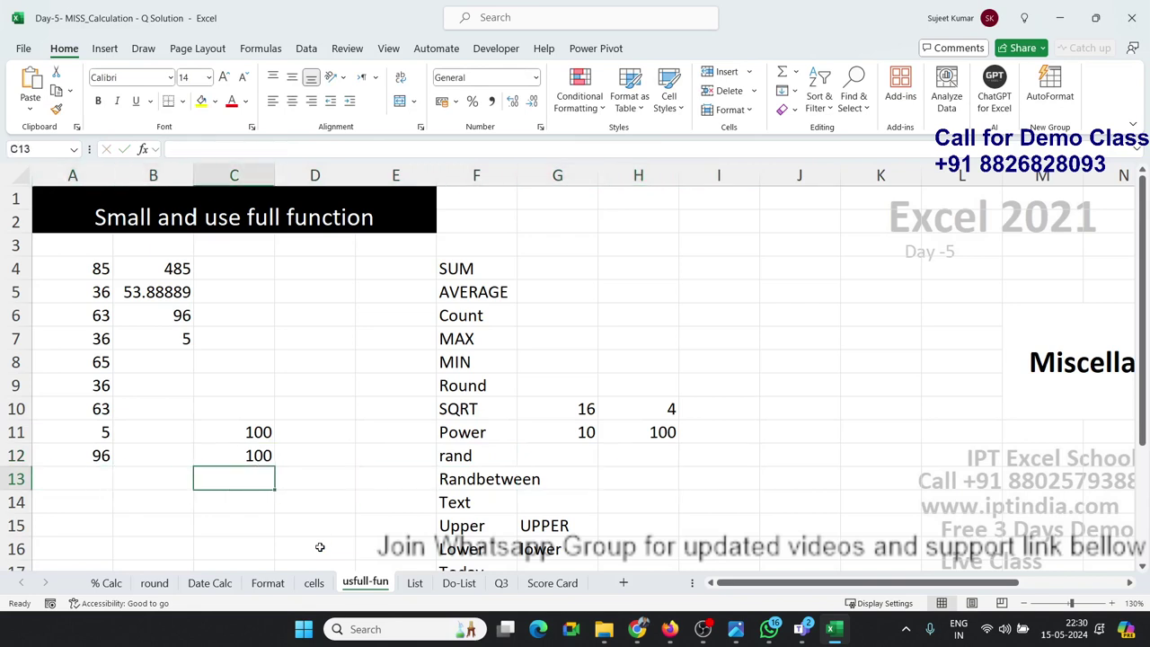
{"action": "key", "text": "Down"}
{"action": "key", "text": "Down"}
{"action": "key", "text": "Down"}
{"action": "key", "text": "Down"}
{"action": "key", "text": "Down"}
{"action": "key", "text": "Up"}
{"action": "key", "text": "Up"}
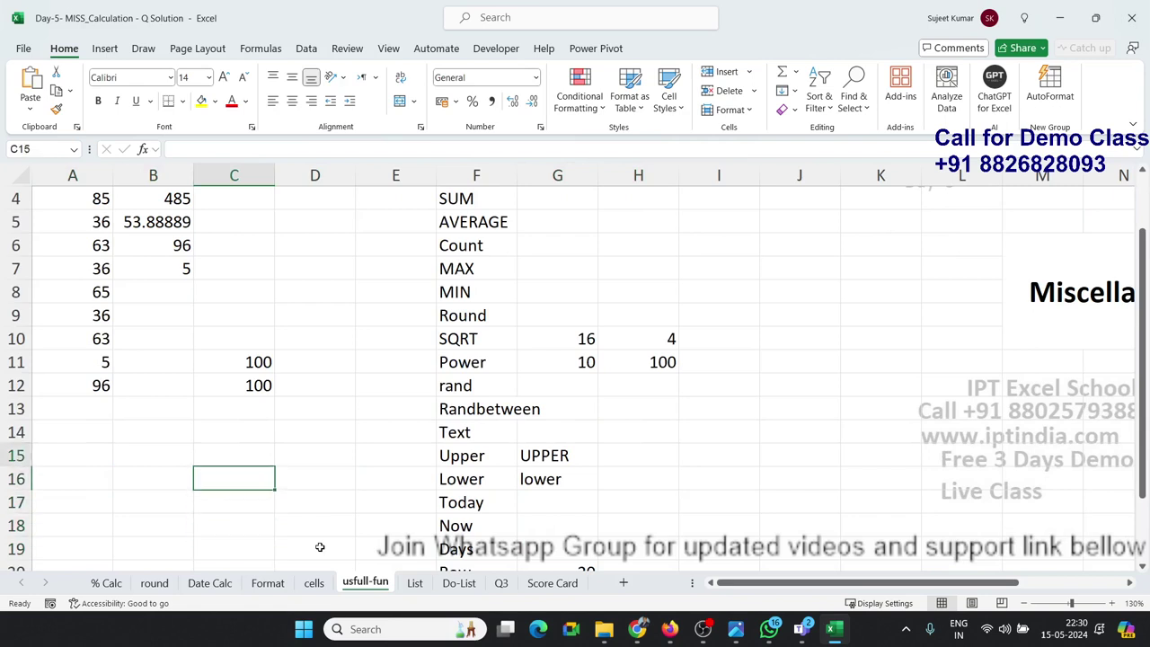
{"action": "key", "text": "Up"}
{"action": "key", "text": "Up"}
{"action": "type", "text": "=ra"}
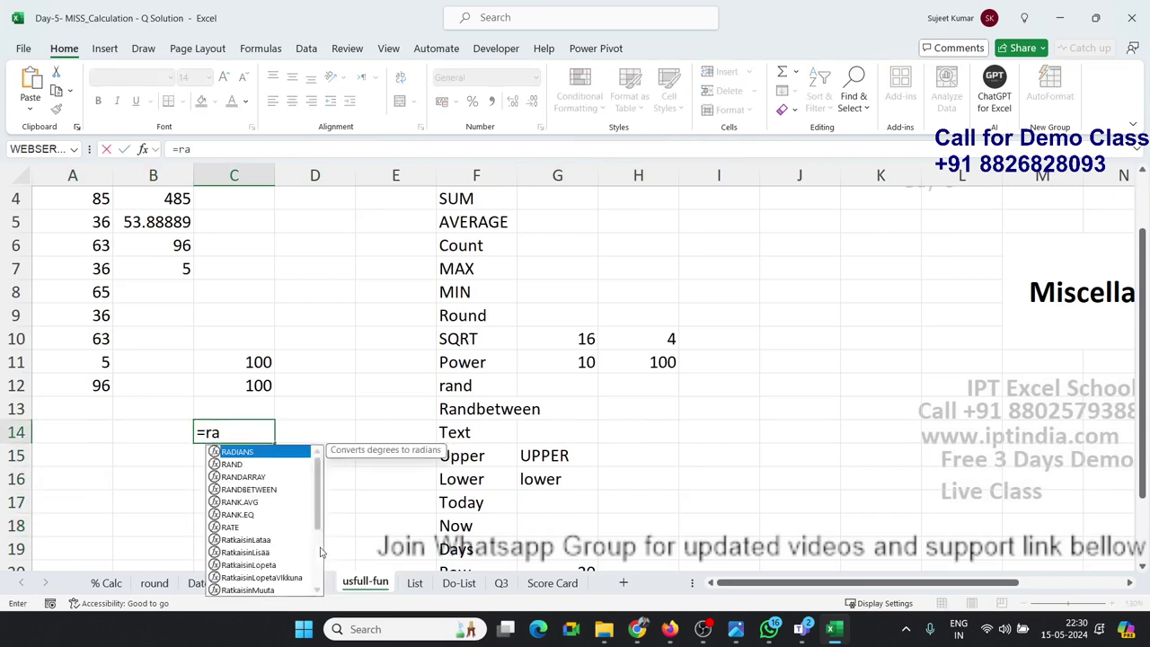
{"action": "type", "text": "n"}
{"action": "key", "text": "Tab"}
{"action": "type", "text": ")"}
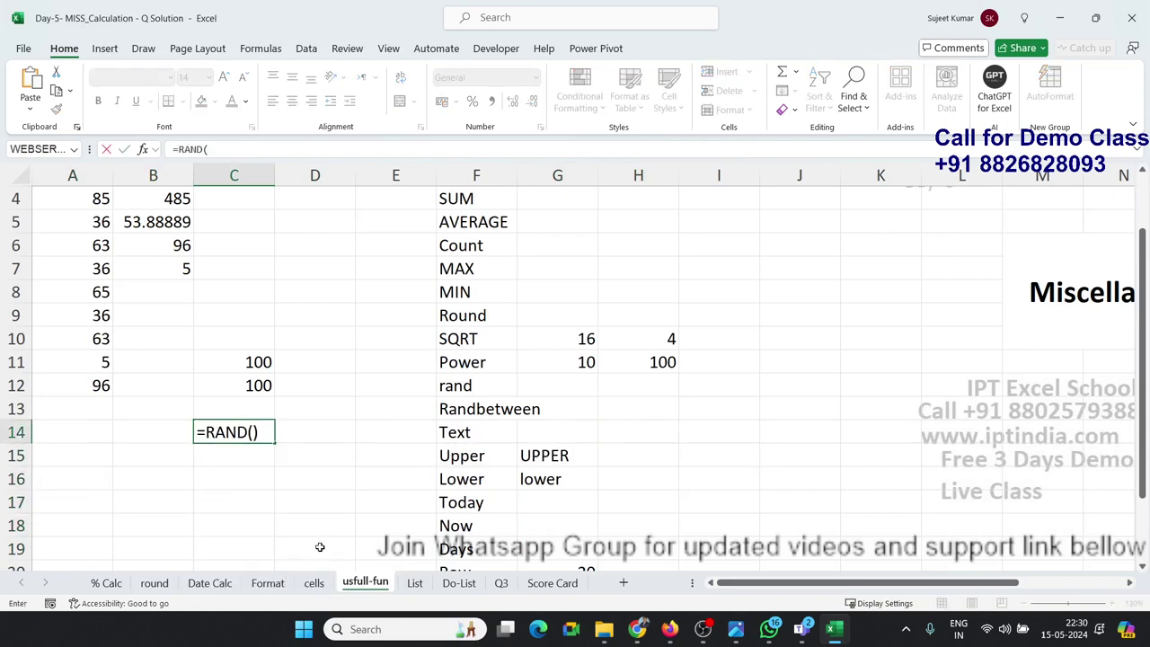
{"action": "key", "text": "Return"}
{"action": "key", "text": "Up"}
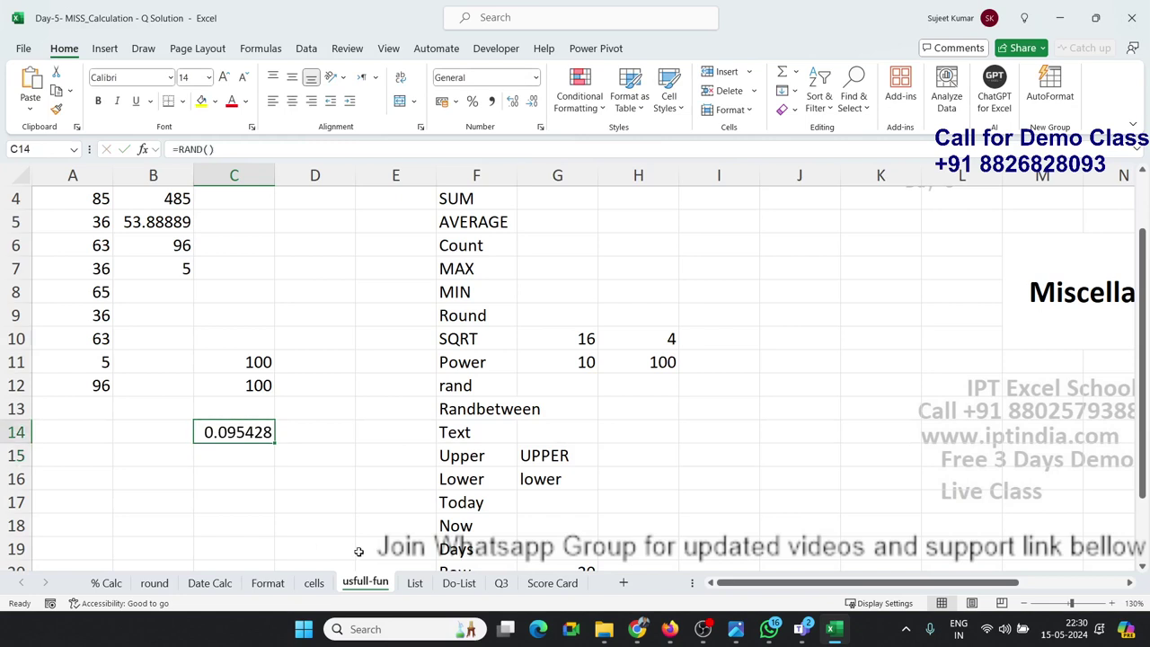
{"action": "left_click", "coordinate": [472, 101]}
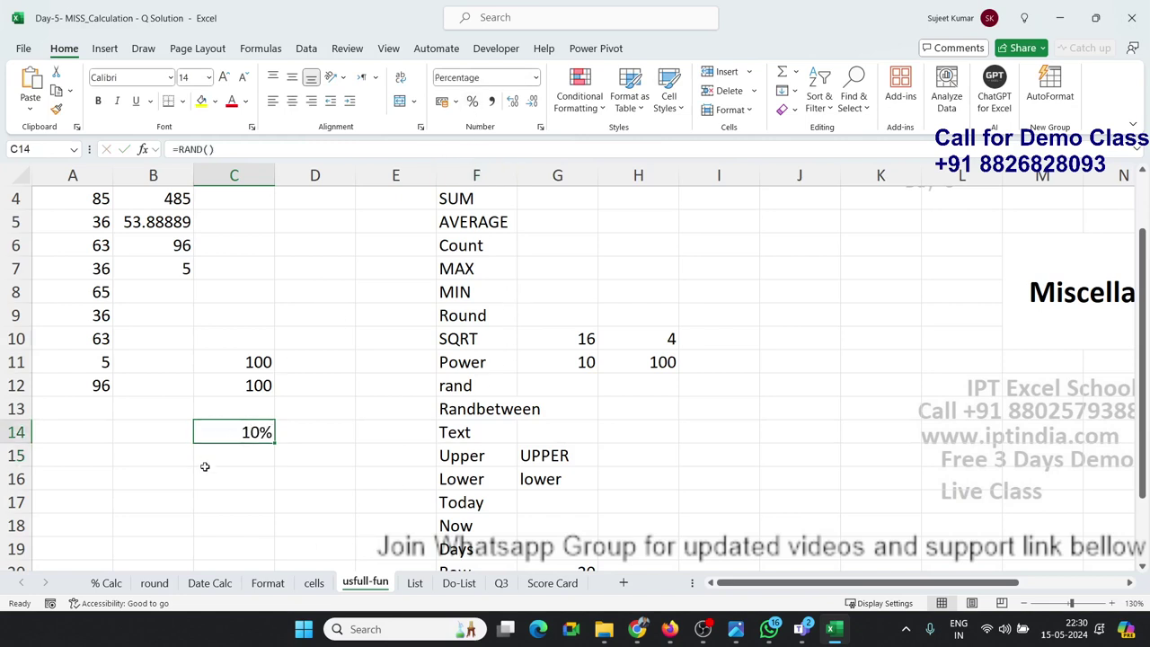
Re-enter empty cell D15 twice to recalculate C14's random percentage.
{"action": "left_click", "coordinate": [244, 479]}
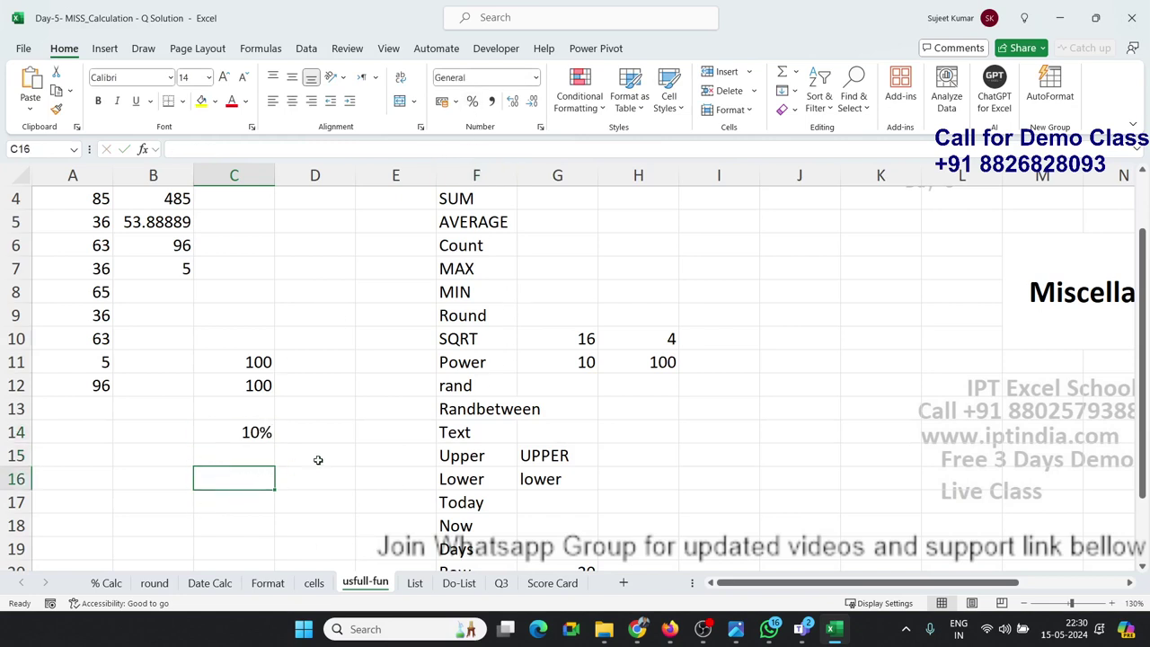
{"action": "left_click", "coordinate": [315, 459]}
{"action": "left_click", "coordinate": [300, 488]}
{"action": "left_click", "coordinate": [308, 465]}
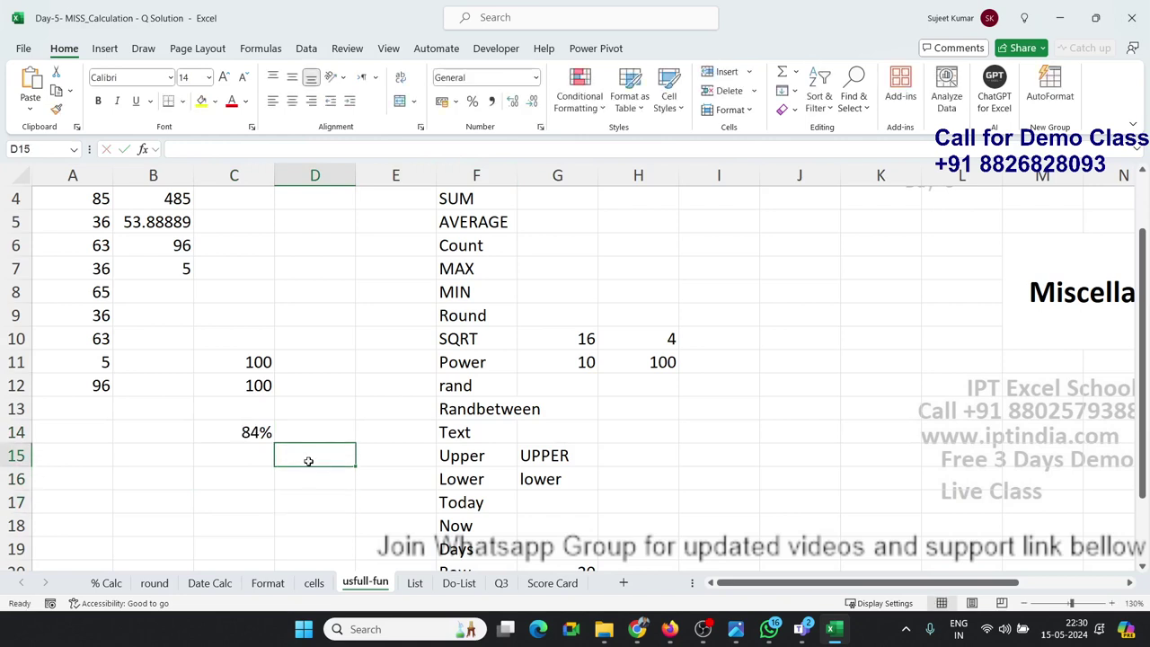
{"action": "double_click", "coordinate": [307, 465]}
{"action": "key", "text": "Return"}
{"action": "left_click", "coordinate": [311, 462]}
{"action": "double_click", "coordinate": [311, 462]}
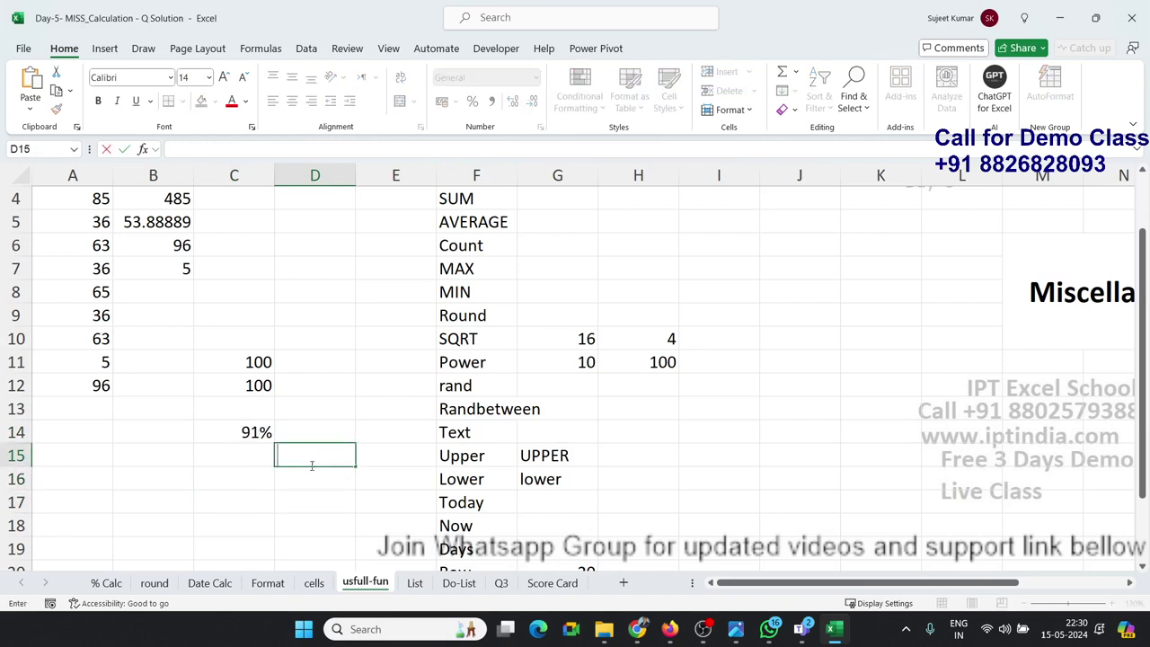
{"action": "key", "text": "Return"}
{"action": "left_click", "coordinate": [314, 499]}
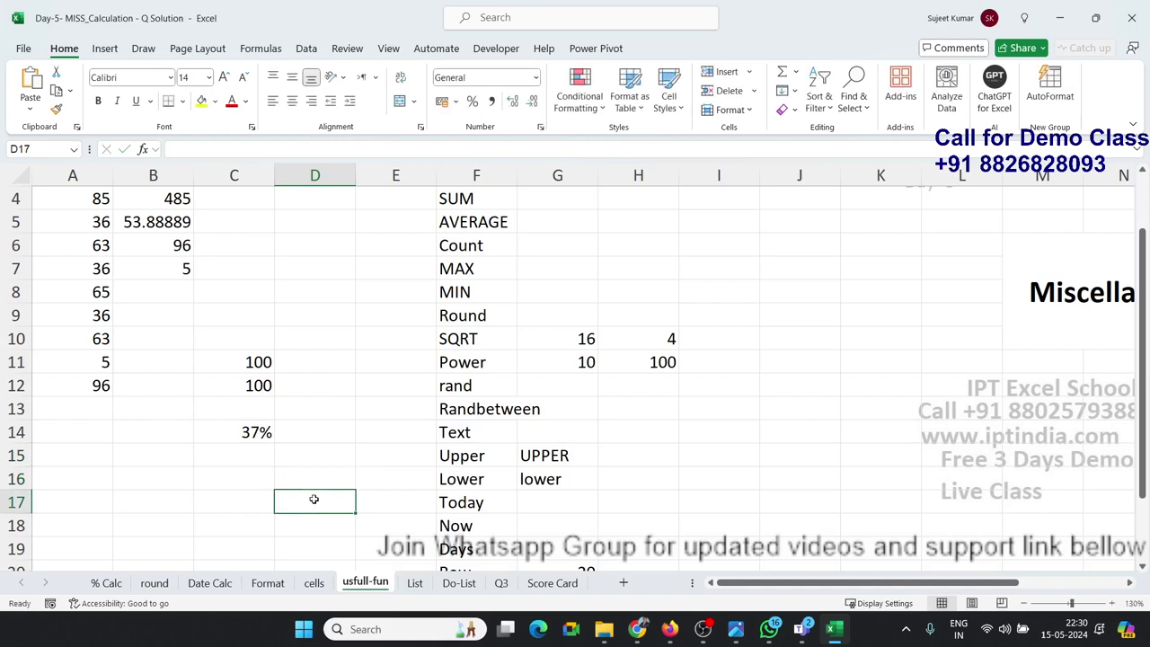
{"action": "left_click", "coordinate": [318, 432]}
Enter a second =RAND() formula in D14.
{"action": "double_click", "coordinate": [318, 431]}
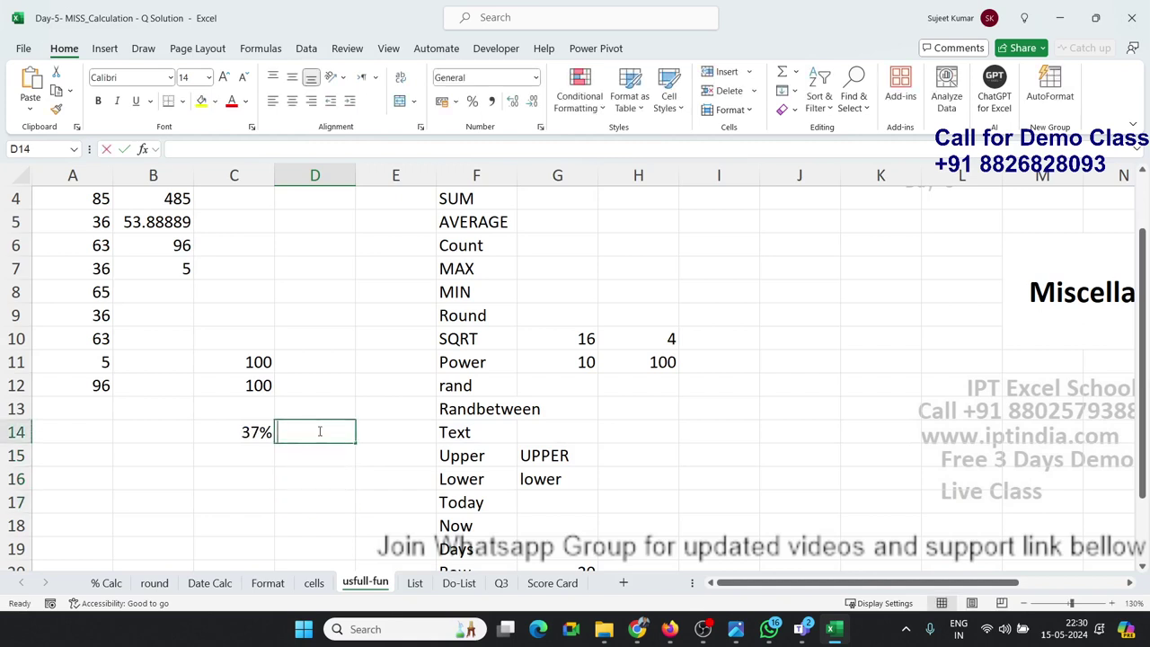
{"action": "type", "text": "=a"}
{"action": "key", "text": "BackSpace"}
{"action": "type", "text": "r"}
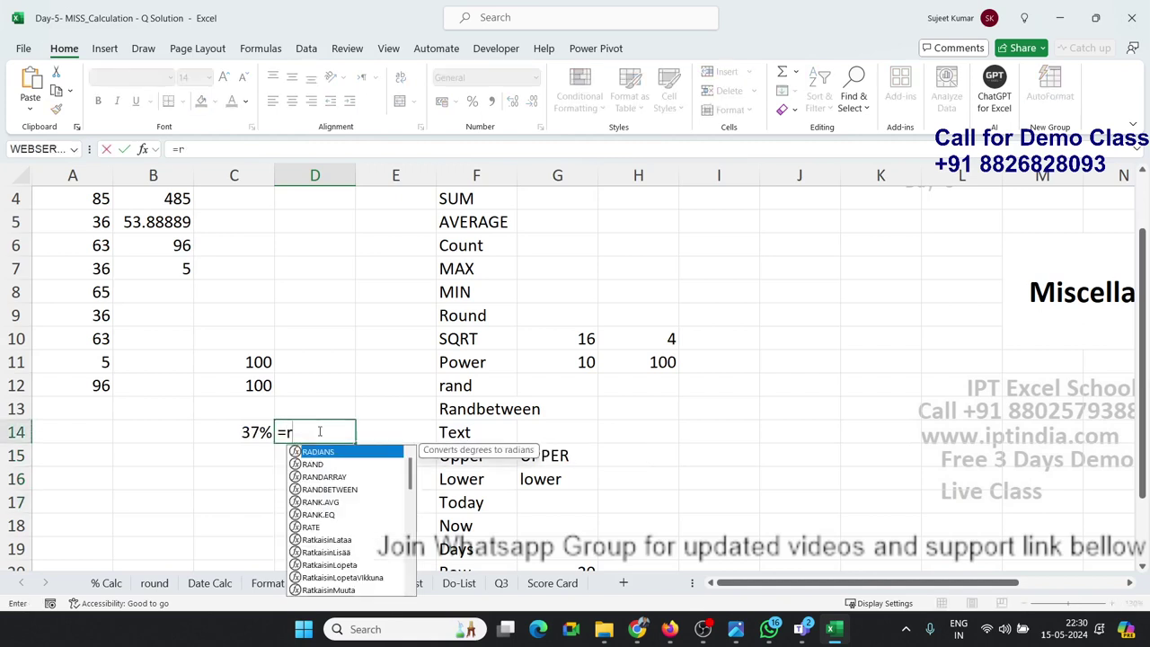
{"action": "type", "text": "and"}
{"action": "key", "text": "Tab"}
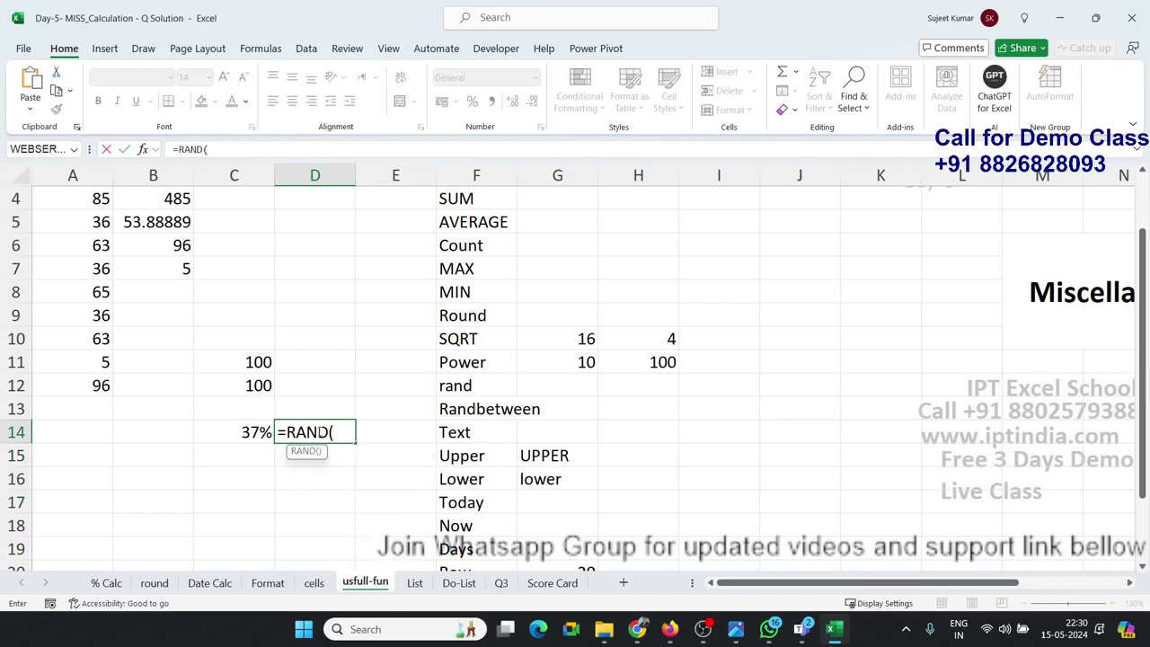
{"action": "type", "text": ")"}
{"action": "key", "text": "Return"}
{"action": "key", "text": "Up"}
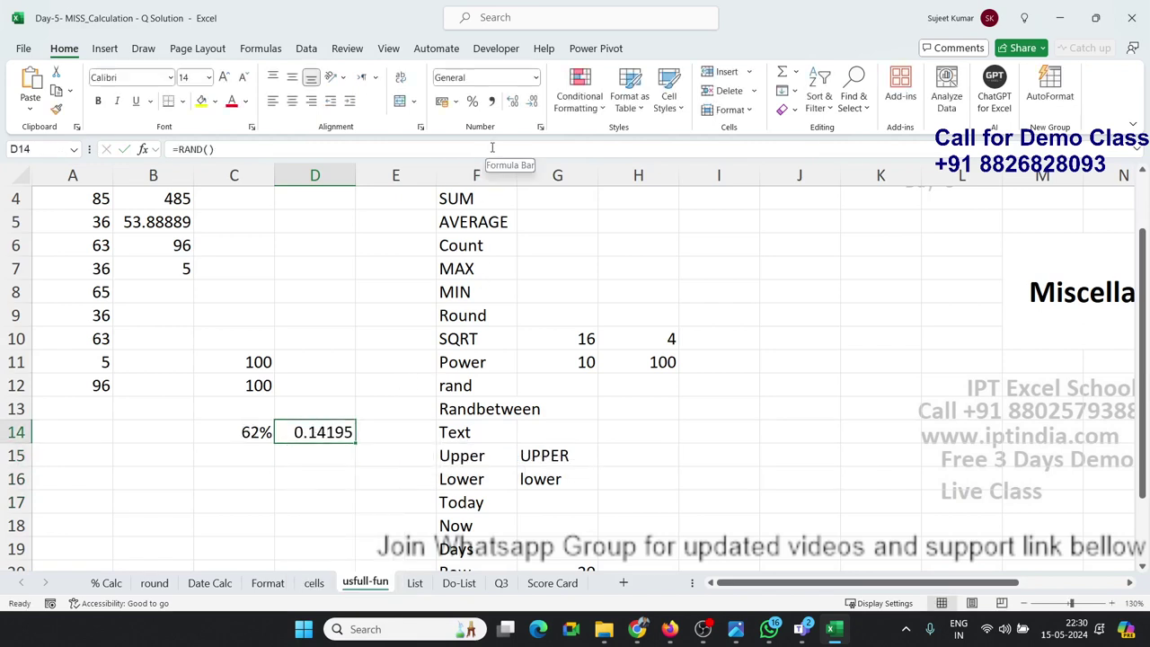
Format D14 as Time so it shows 03:24:24, then inspect its =RAND() formula.
{"action": "left_click", "coordinate": [535, 77]}
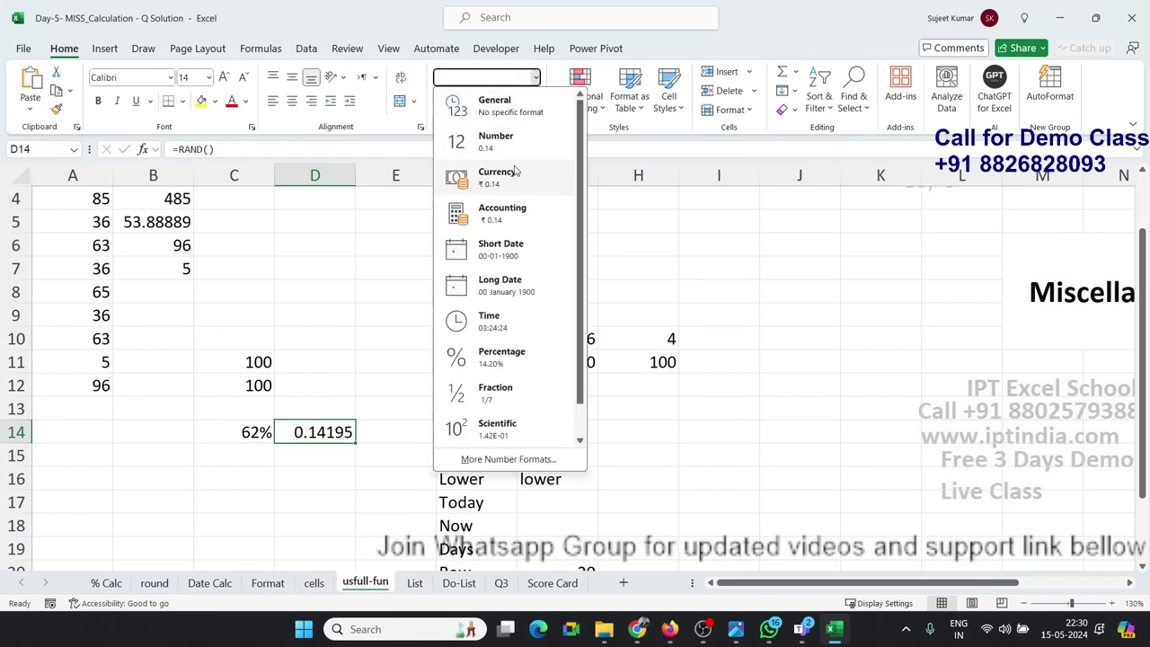
{"action": "left_click", "coordinate": [530, 324]}
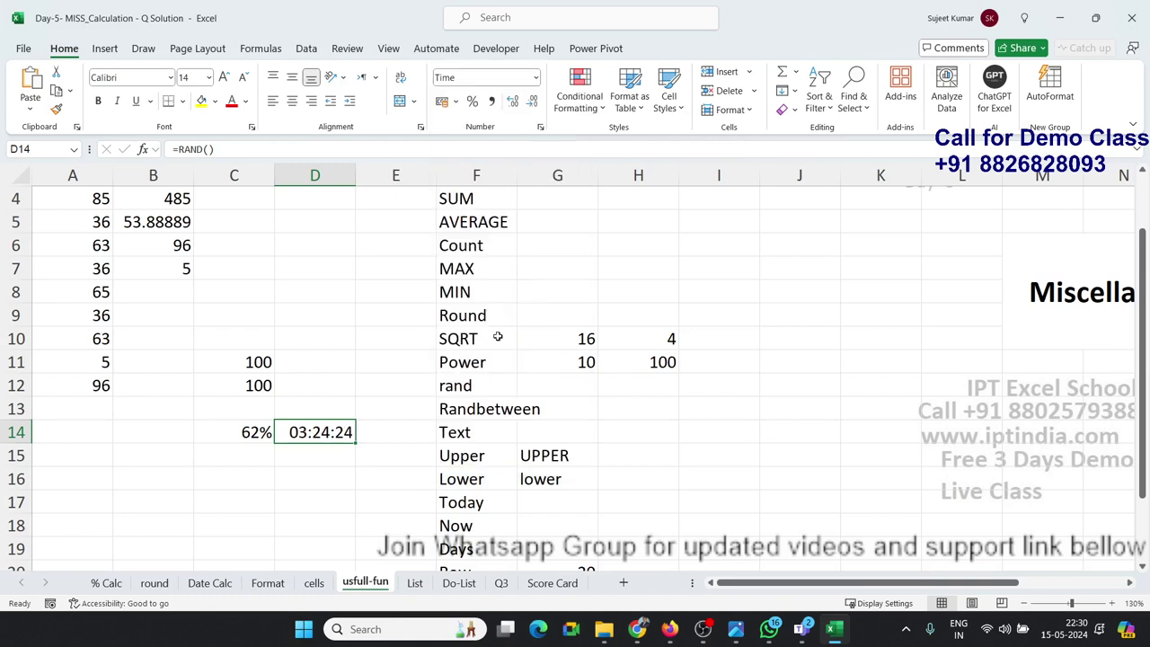
{"action": "left_click", "coordinate": [245, 435]}
{"action": "double_click", "coordinate": [286, 433]}
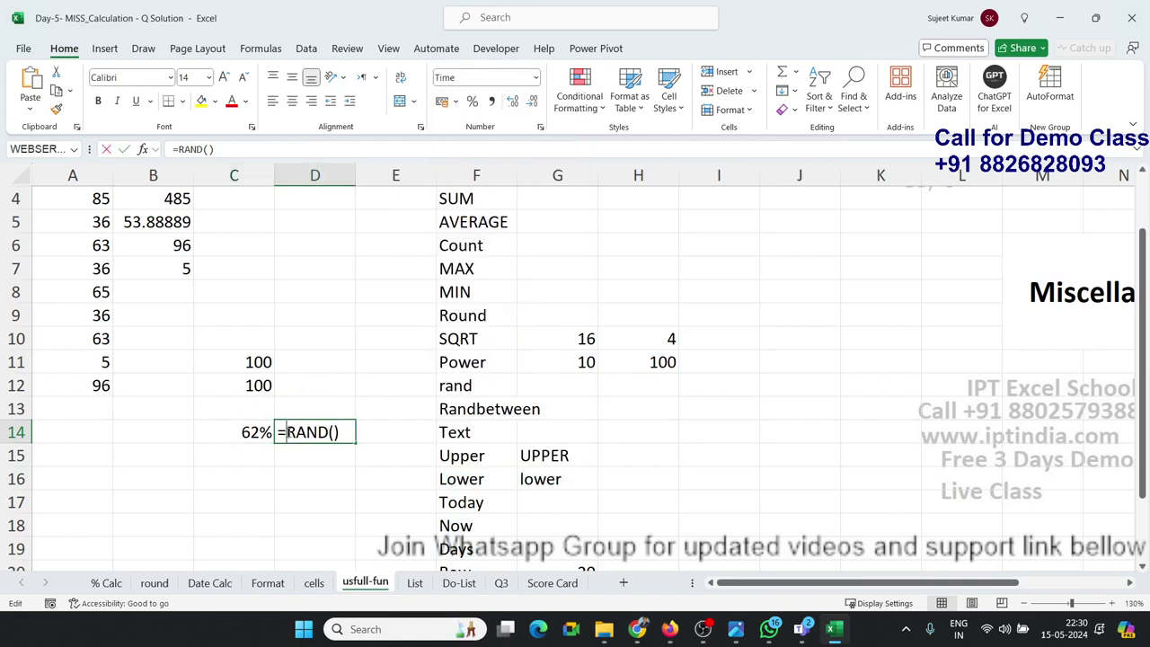
{"action": "left_click", "coordinate": [294, 452]}
{"action": "key", "text": "Return"}
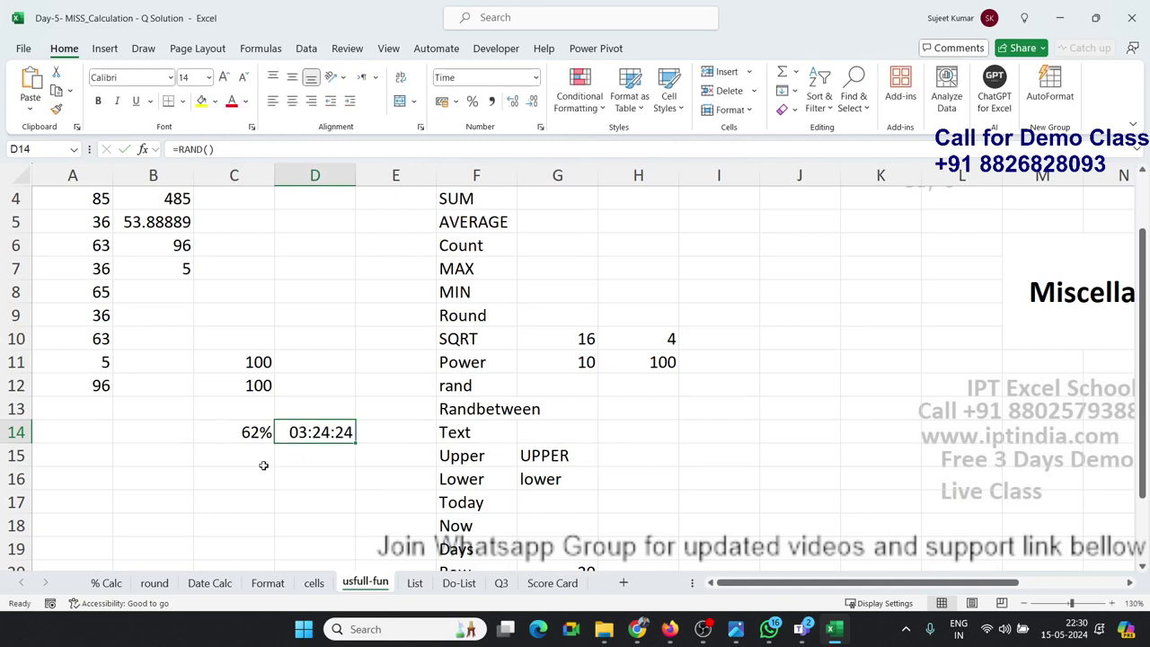
{"action": "left_click", "coordinate": [177, 459]}
Enter =RANDBETWEEN(10,90) in B15, currently returning 86.
{"action": "type", "text": "="}
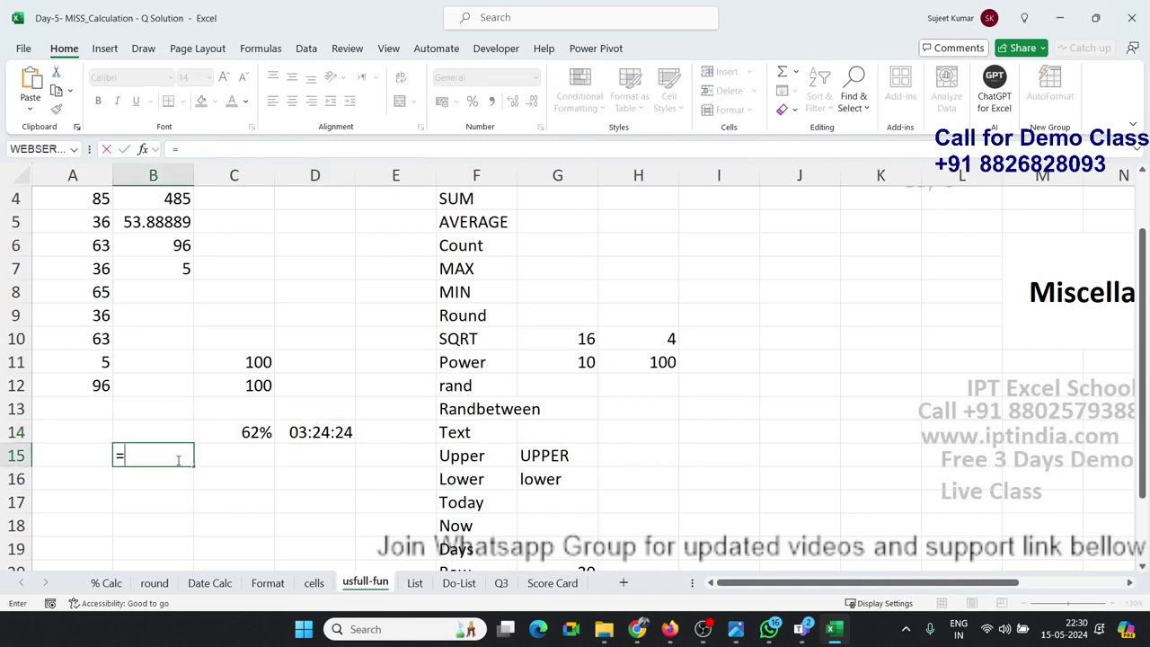
{"action": "type", "text": "ra"}
{"action": "key", "text": "Down"}
{"action": "key", "text": "Down"}
{"action": "key", "text": "Down"}
{"action": "key", "text": "Tab"}
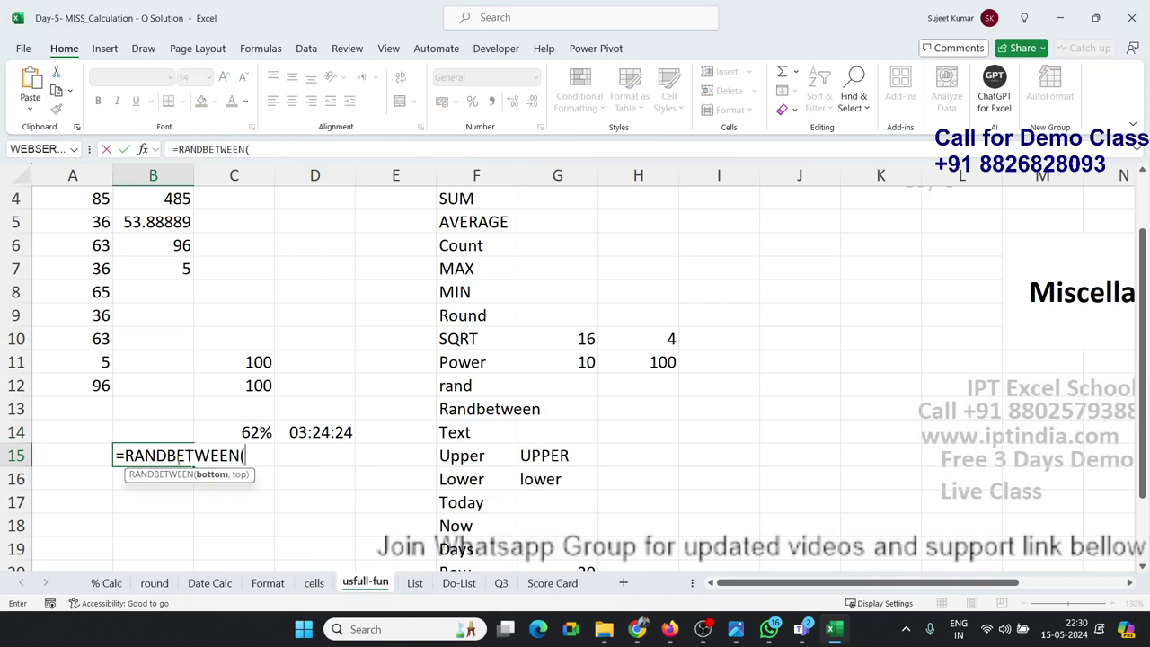
{"action": "type", "text": "10,"}
{"action": "type", "text": "90"}
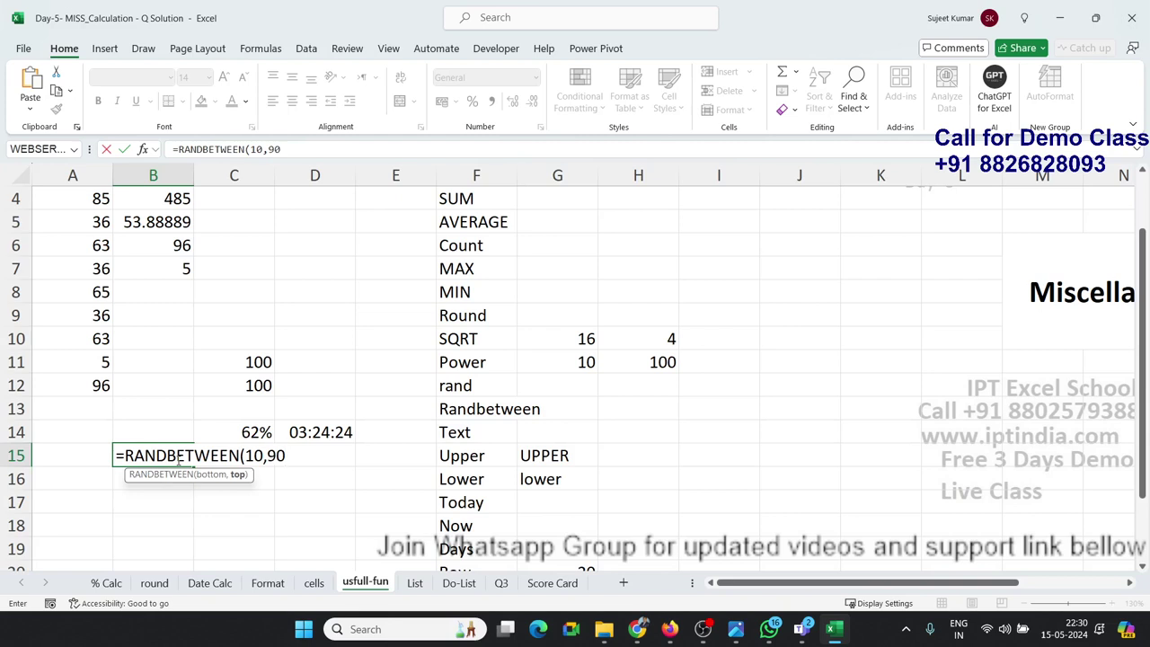
{"action": "type", "text": ")"}
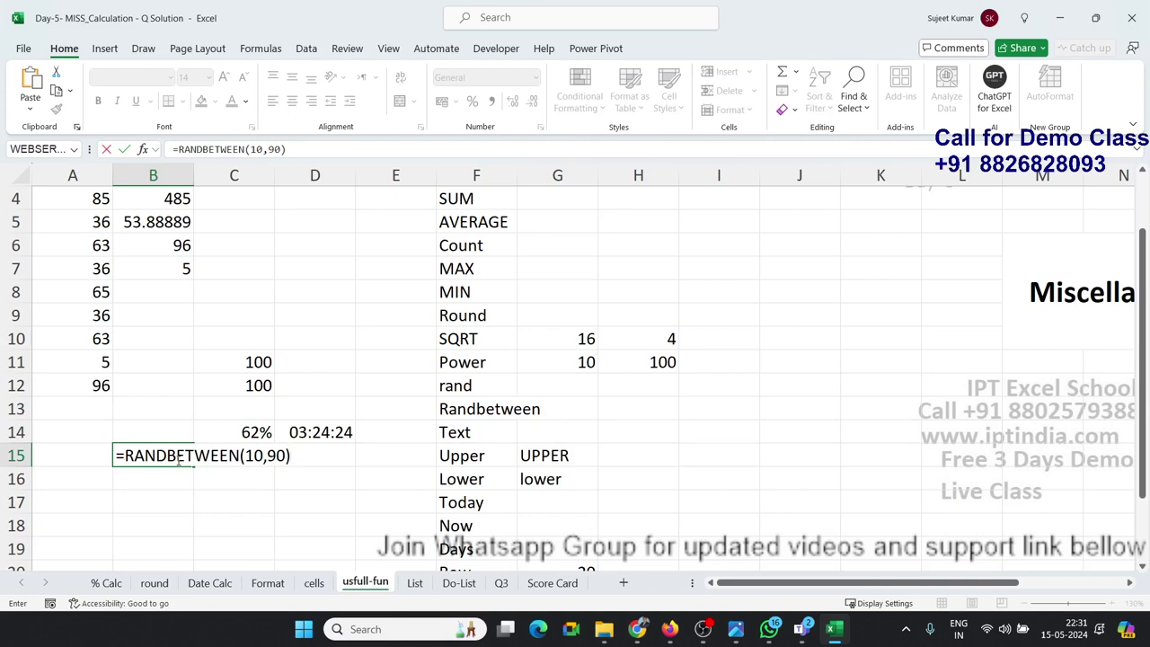
{"action": "key", "text": "Return"}
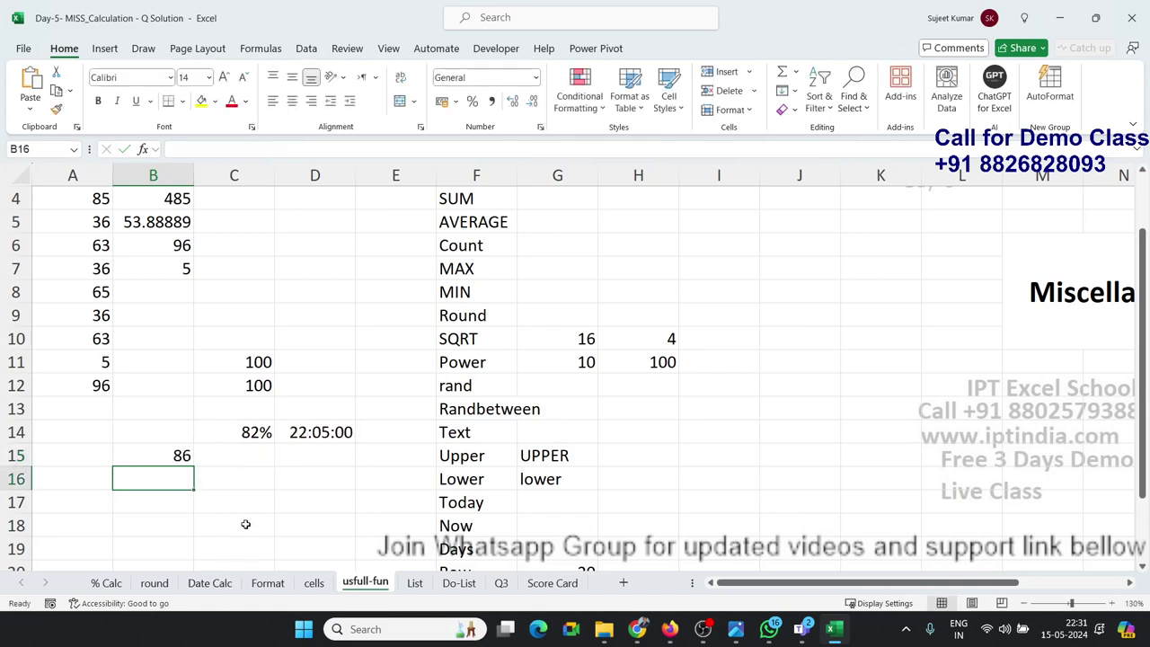
Click around empty cells so the random values in B15, C14 and D14 recalculate repeatedly.
{"action": "left_click", "coordinate": [249, 489]}
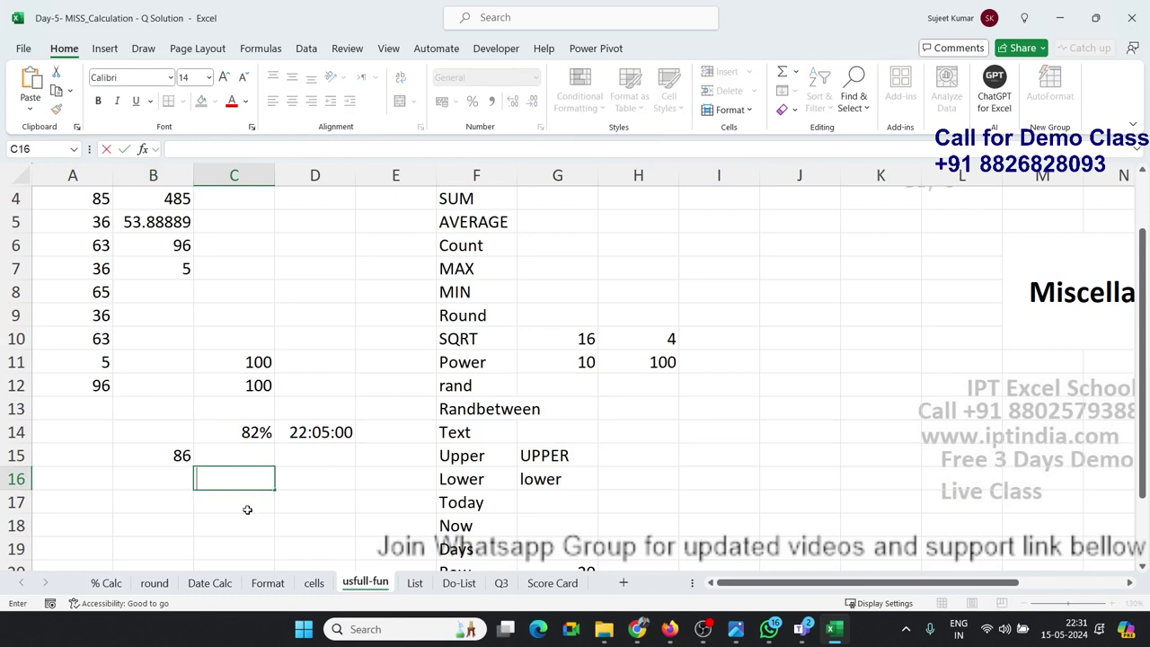
{"action": "left_click", "coordinate": [247, 517]}
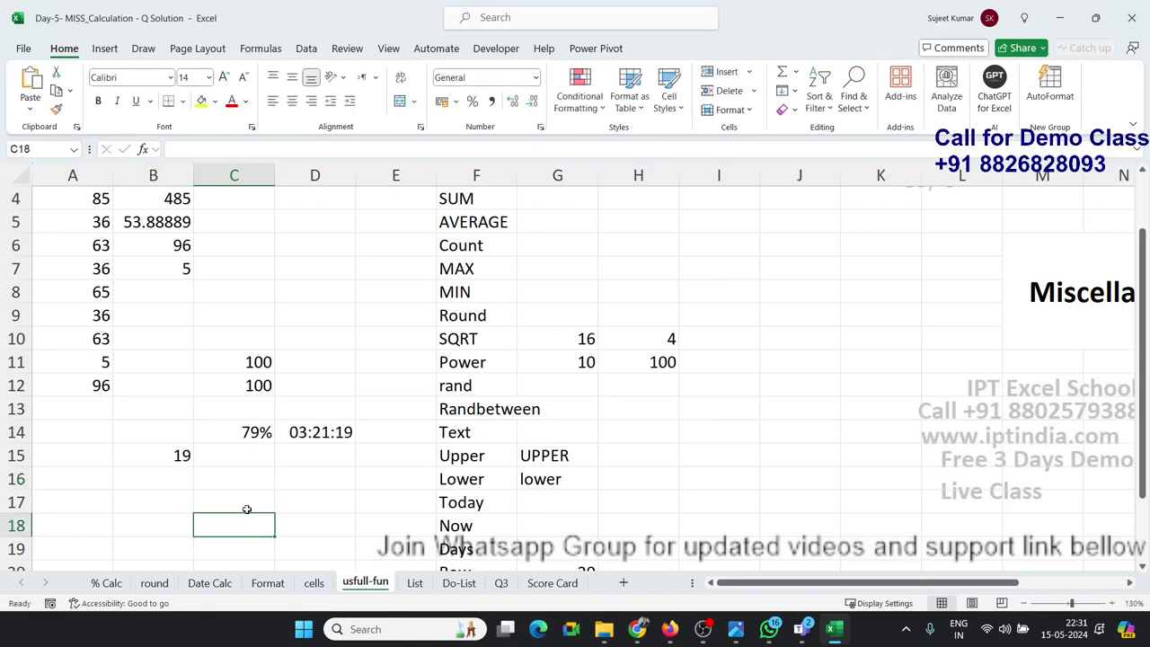
{"action": "key", "text": "Up"}
{"action": "key", "text": "Up"}
{"action": "key", "text": "Up"}
{"action": "left_click", "coordinate": [197, 505]}
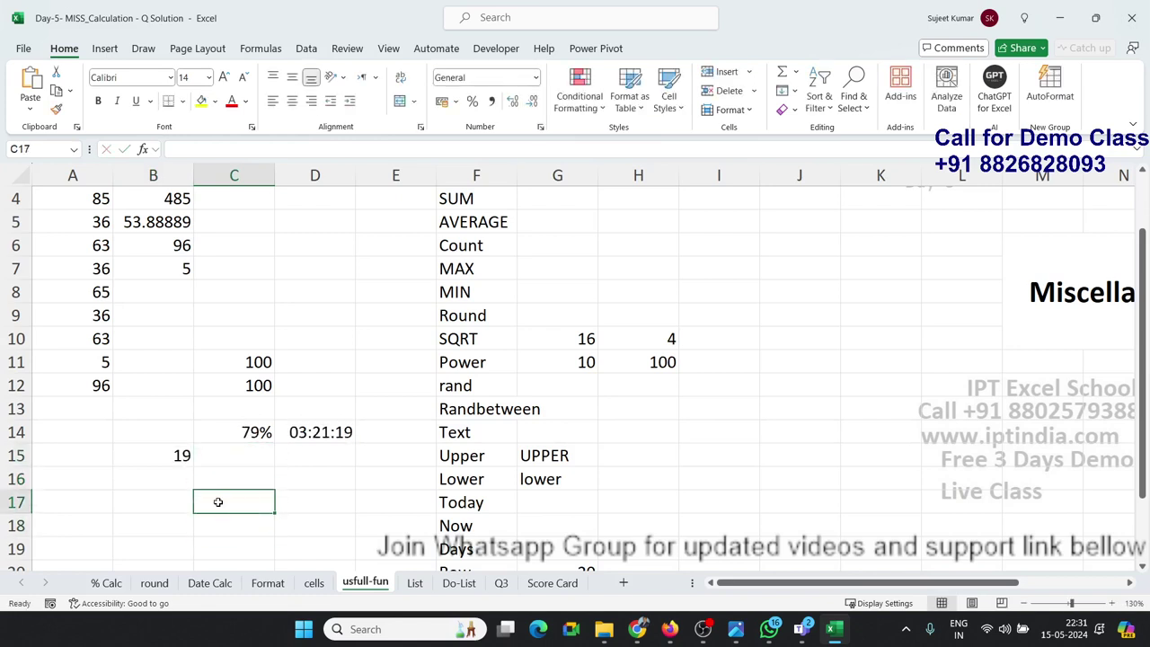
{"action": "left_click", "coordinate": [175, 517]}
{"action": "left_click", "coordinate": [225, 506]}
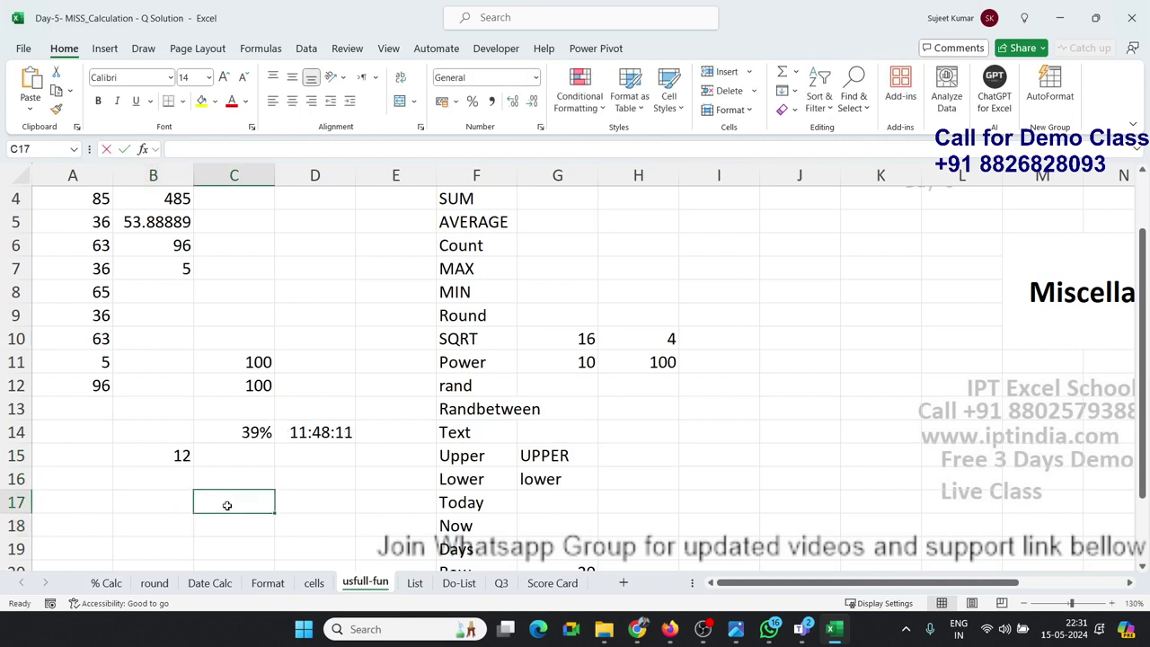
{"action": "left_click", "coordinate": [175, 518]}
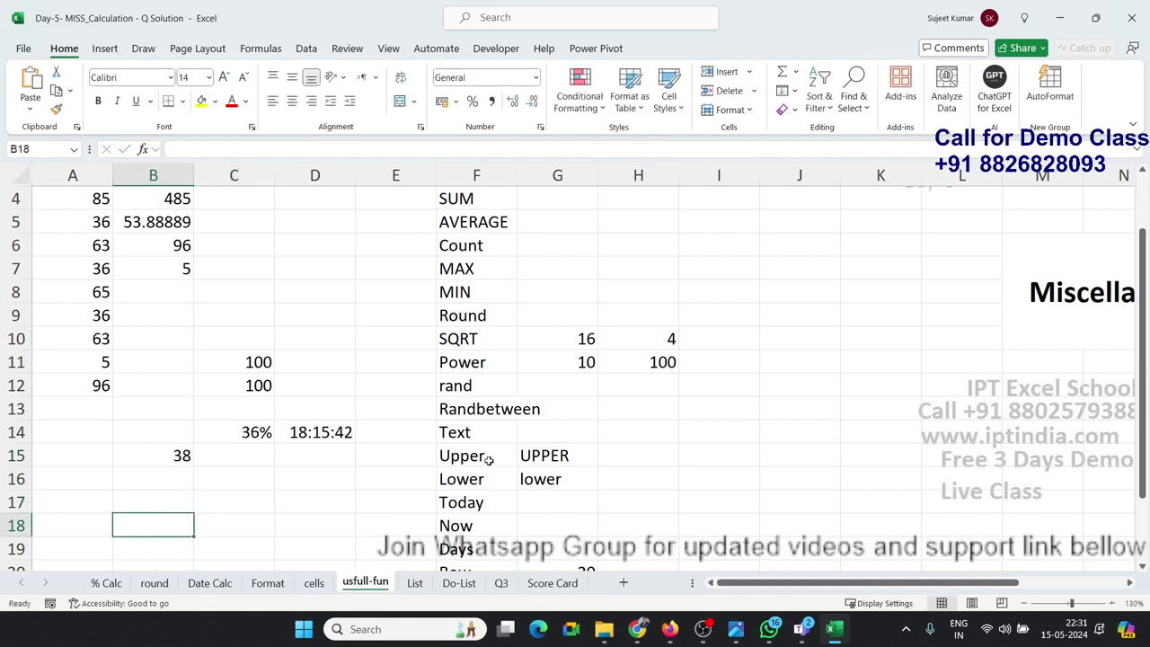
Inspect the G15:G16 UPPER/LOWER results and the B15 RANDBETWEEN formula, recalculating the random values again.
{"action": "left_click", "coordinate": [521, 454]}
{"action": "left_click_drag", "start_coordinate": [521, 454], "coordinate": [519, 479]}
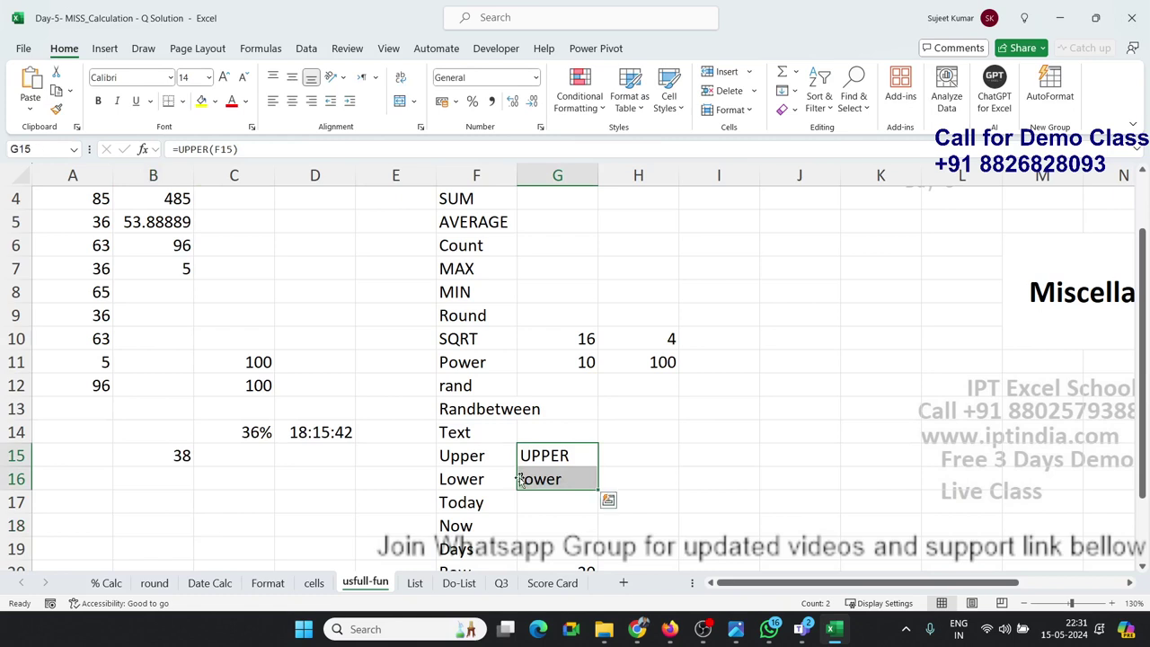
{"action": "left_click", "coordinate": [129, 451]}
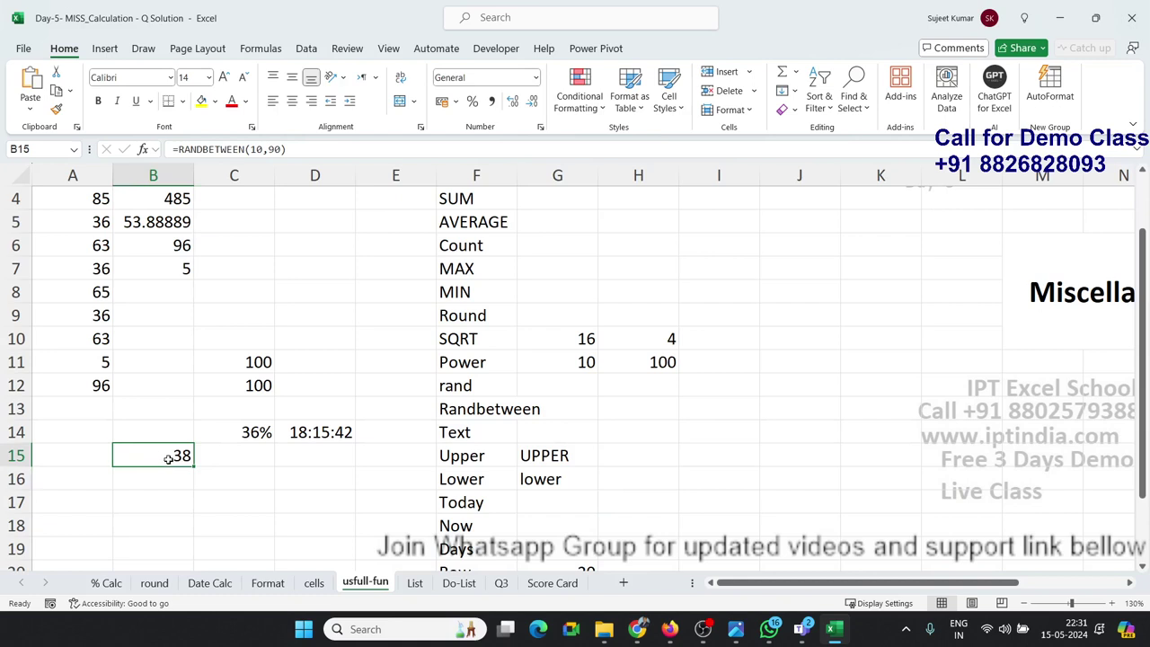
{"action": "left_click", "coordinate": [218, 481]}
{"action": "left_click", "coordinate": [187, 502]}
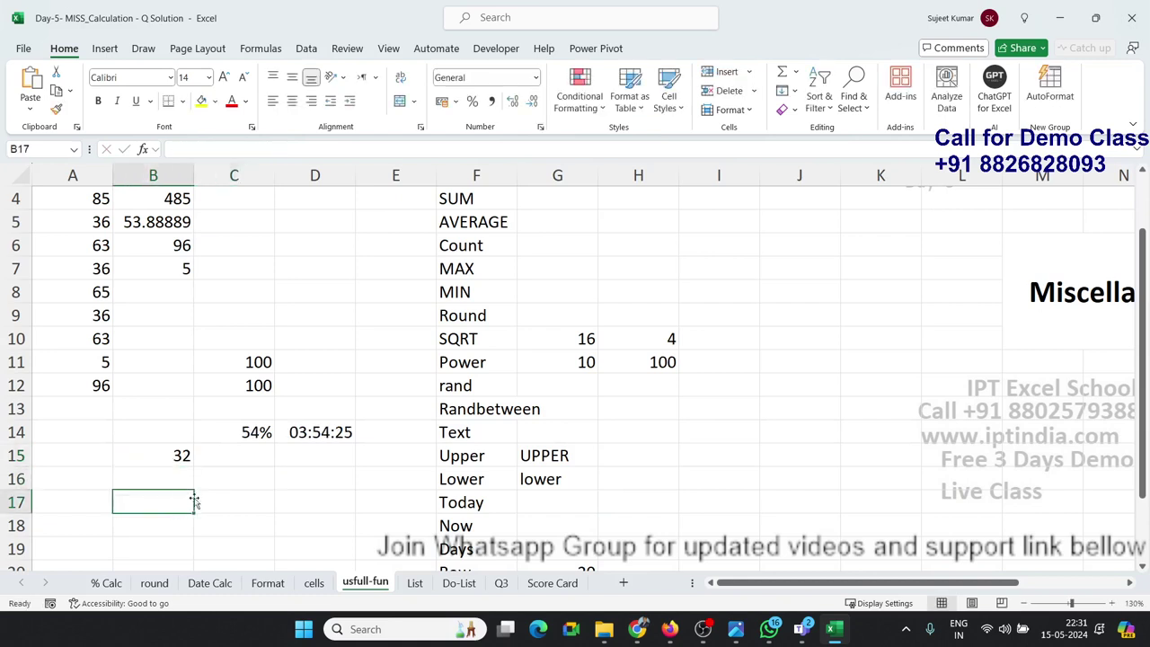
{"action": "left_click", "coordinate": [224, 498]}
{"action": "left_click", "coordinate": [226, 480]}
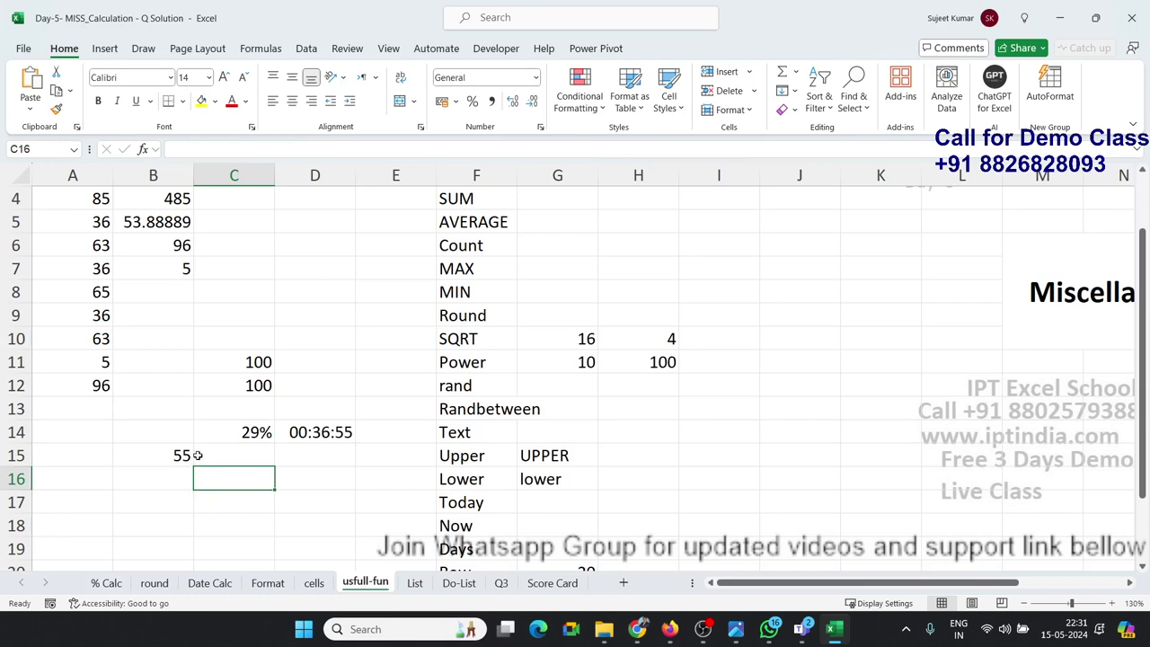
{"action": "left_click", "coordinate": [226, 504]}
{"action": "double_click", "coordinate": [305, 482]}
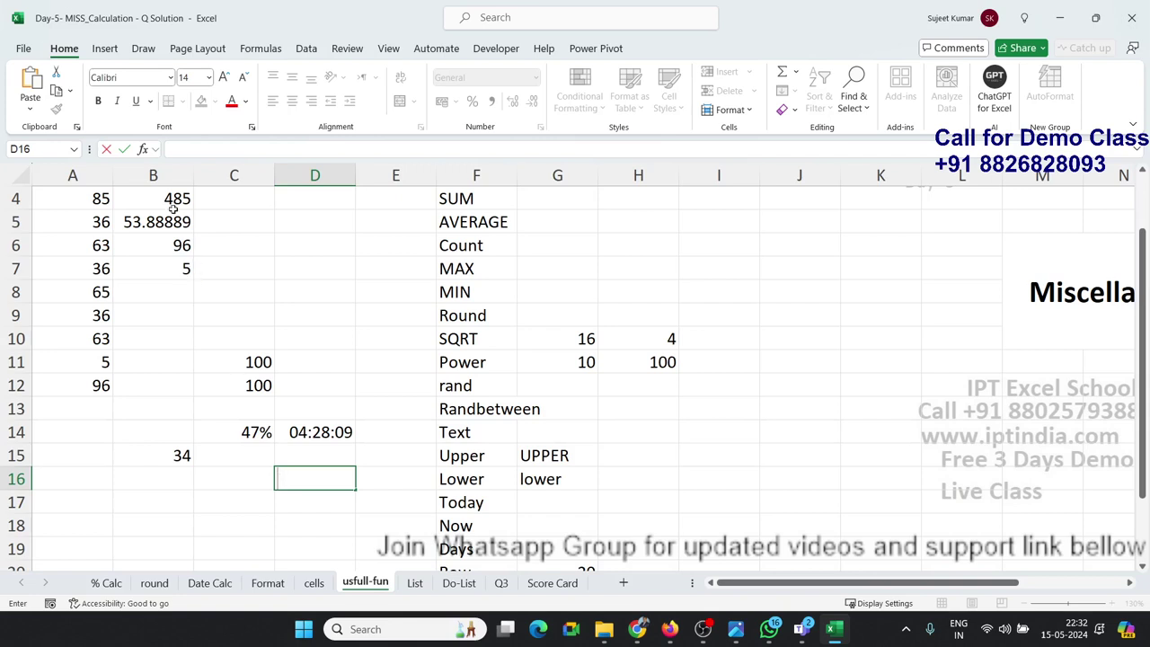
{"action": "scroll", "coordinate": [168, 263], "scroll_direction": "up", "scroll_amount": 1}
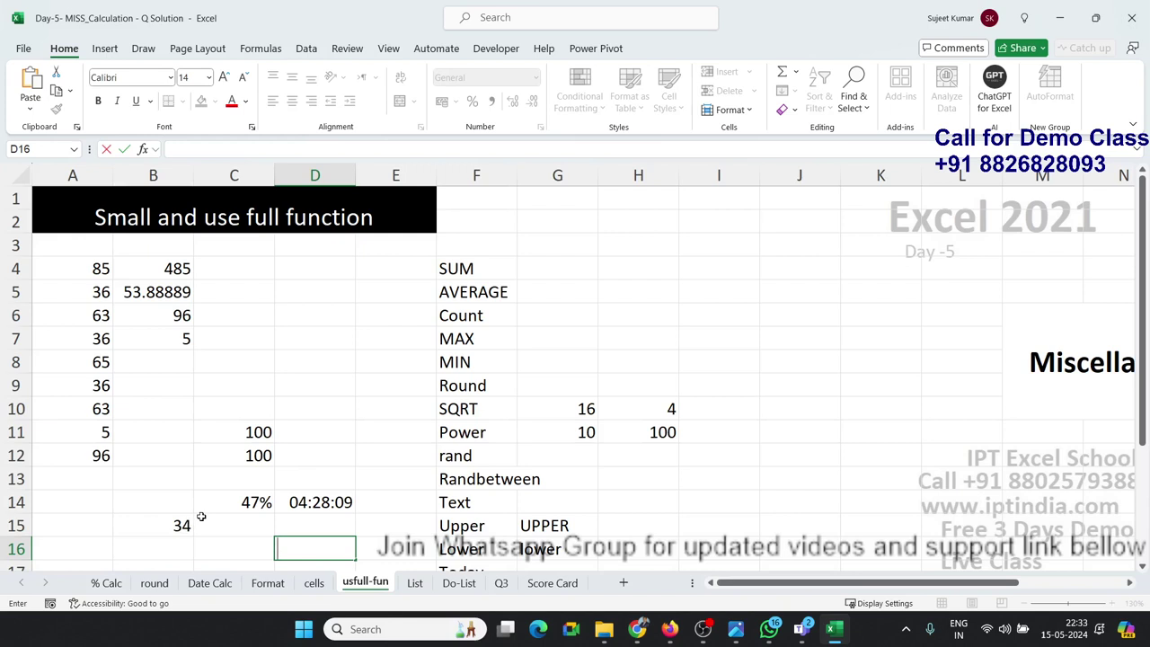
{"action": "left_click", "coordinate": [367, 527]}
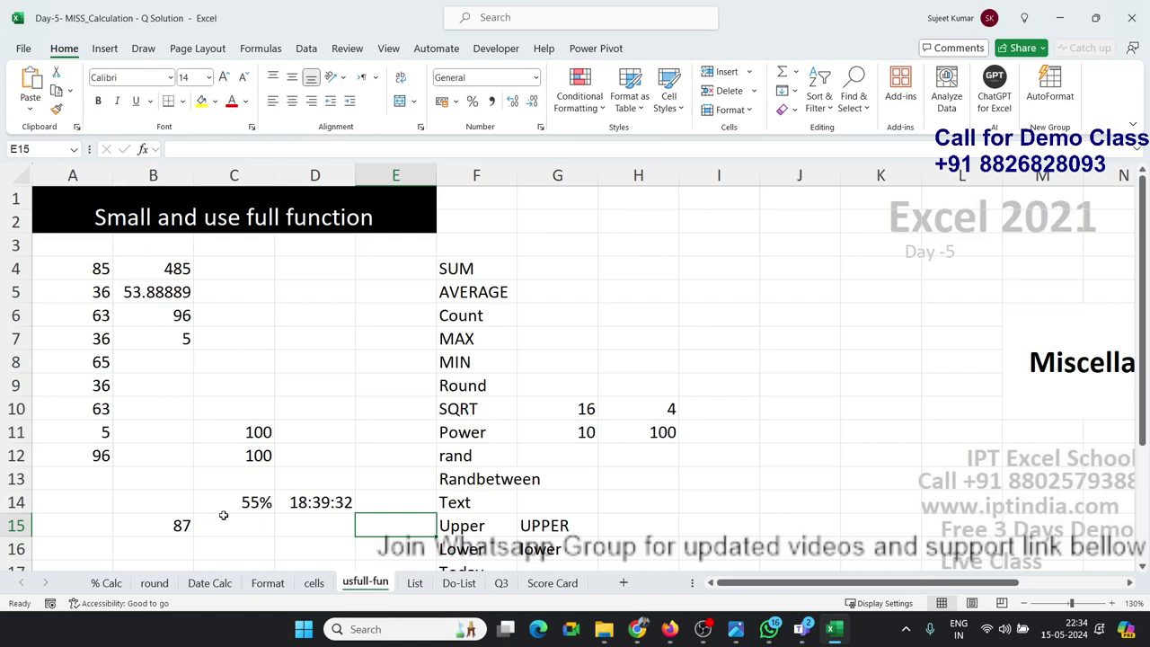
Check the RANDBETWEEN formula in B15, then clear the UPPER and LOWER examples in G15:G16.
{"action": "left_click", "coordinate": [344, 500]}
{"action": "left_click", "coordinate": [201, 525]}
{"action": "left_click", "coordinate": [182, 522]}
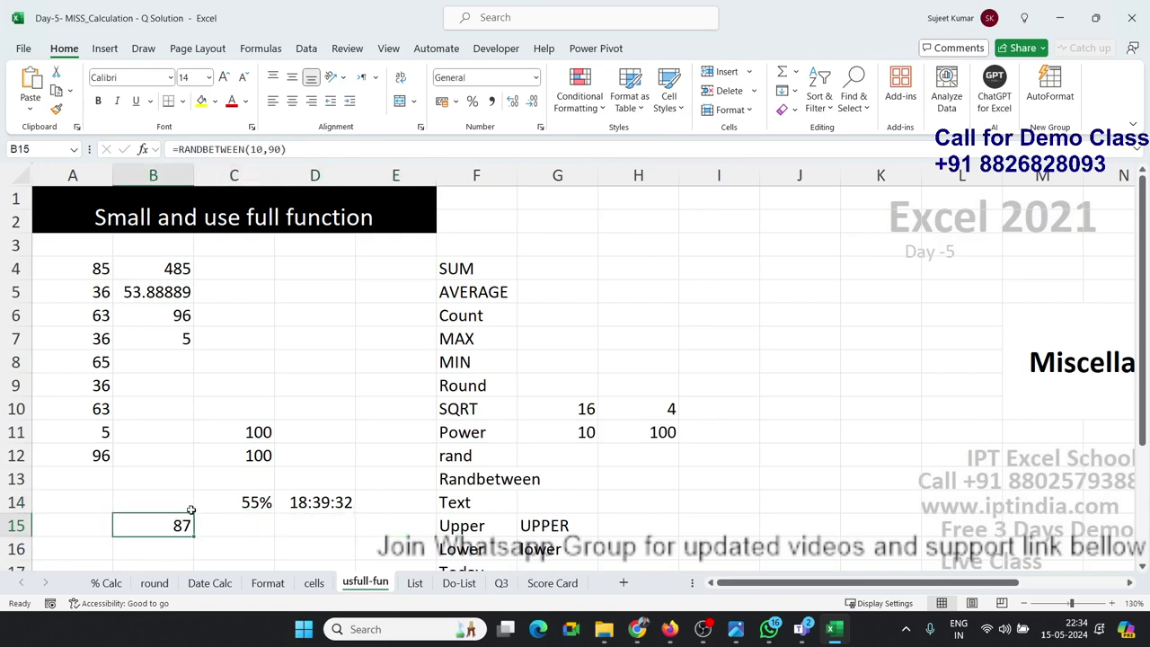
{"action": "scroll", "coordinate": [333, 398], "scroll_direction": "down", "scroll_amount": 3}
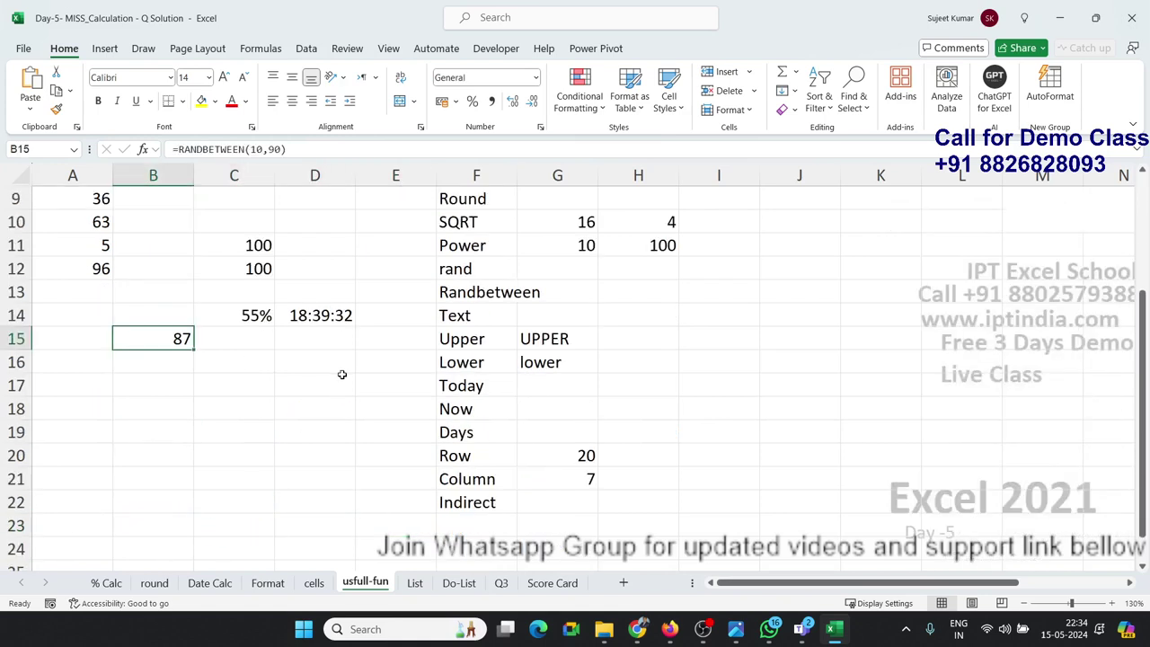
{"action": "left_click_drag", "start_coordinate": [554, 339], "coordinate": [551, 358]}
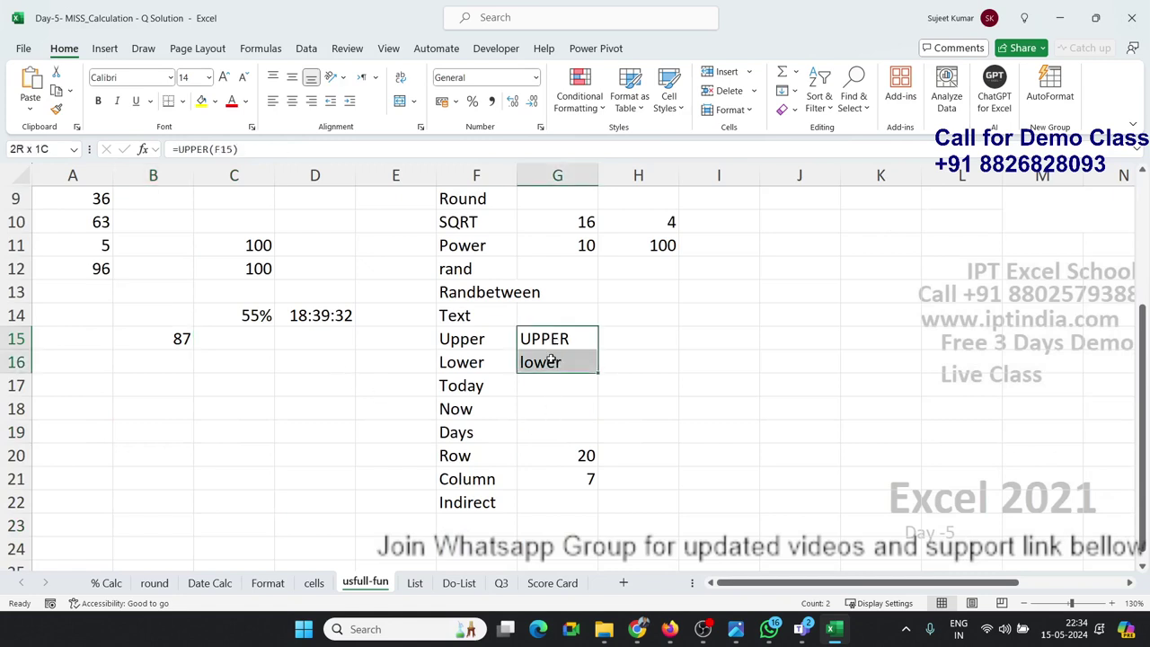
{"action": "key", "text": "Delete"}
{"action": "key", "text": "shift+Up"}
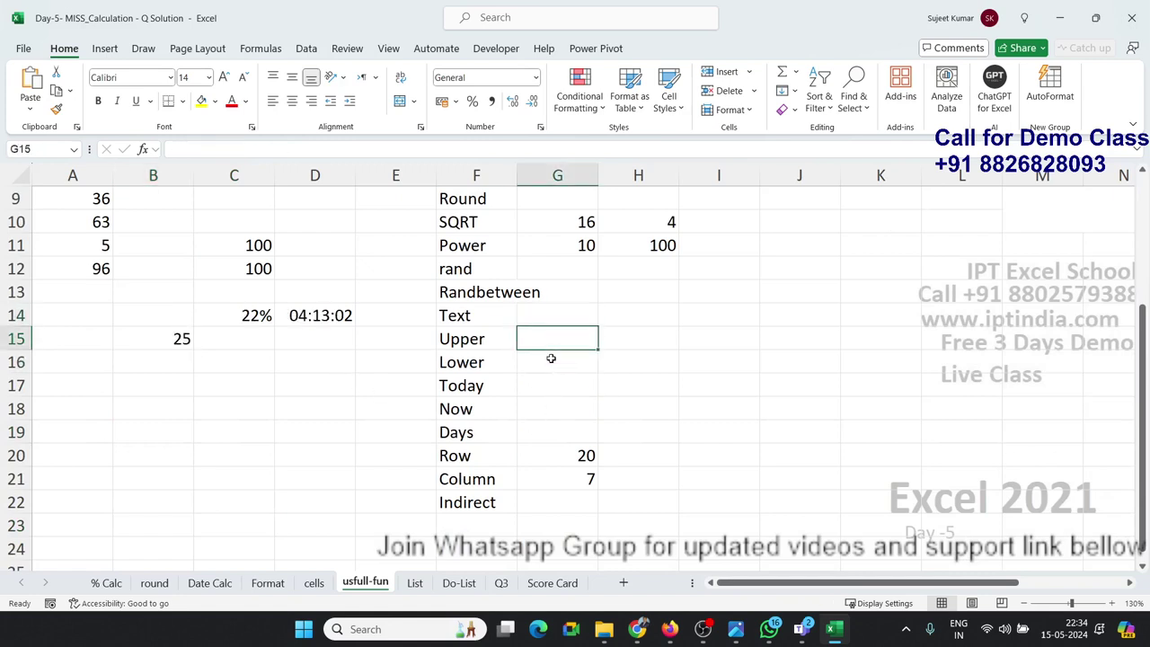
Enter =UPPER(F15) in G15 using function autocomplete.
{"action": "type", "text": "="}
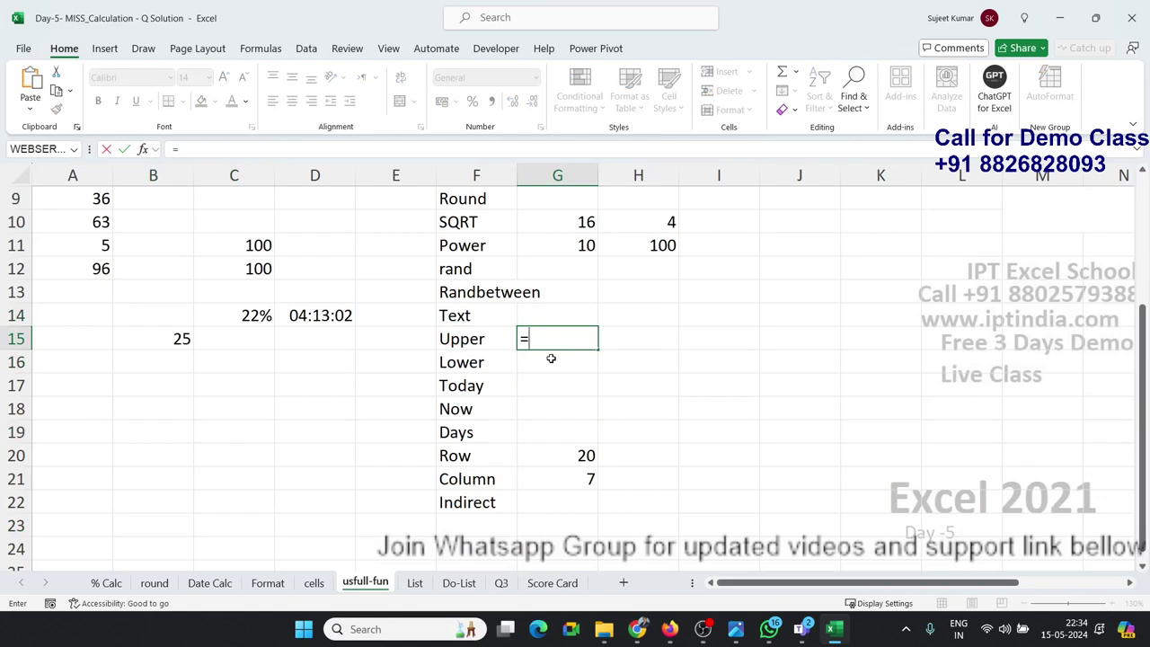
{"action": "type", "text": "up"}
{"action": "key", "text": "Tab"}
{"action": "key", "text": "Left"}
{"action": "key", "text": "Return"}
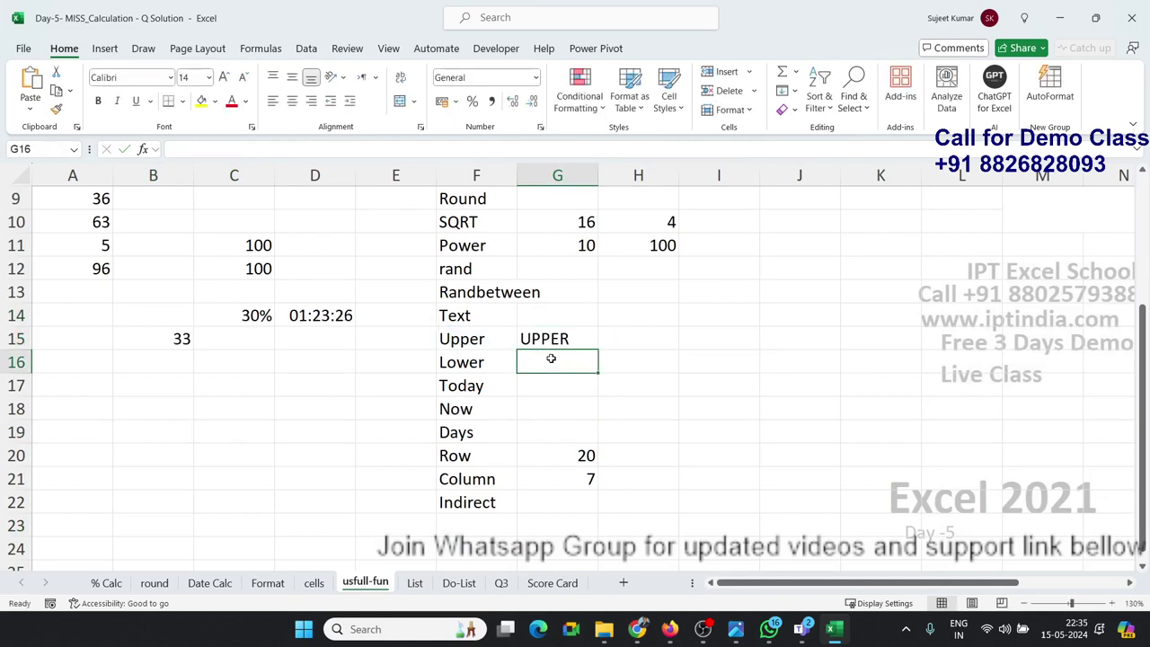
Enter =LOWER(F16) in G16, then look over the Today and Now labels in column F.
{"action": "type", "text": "=lo"}
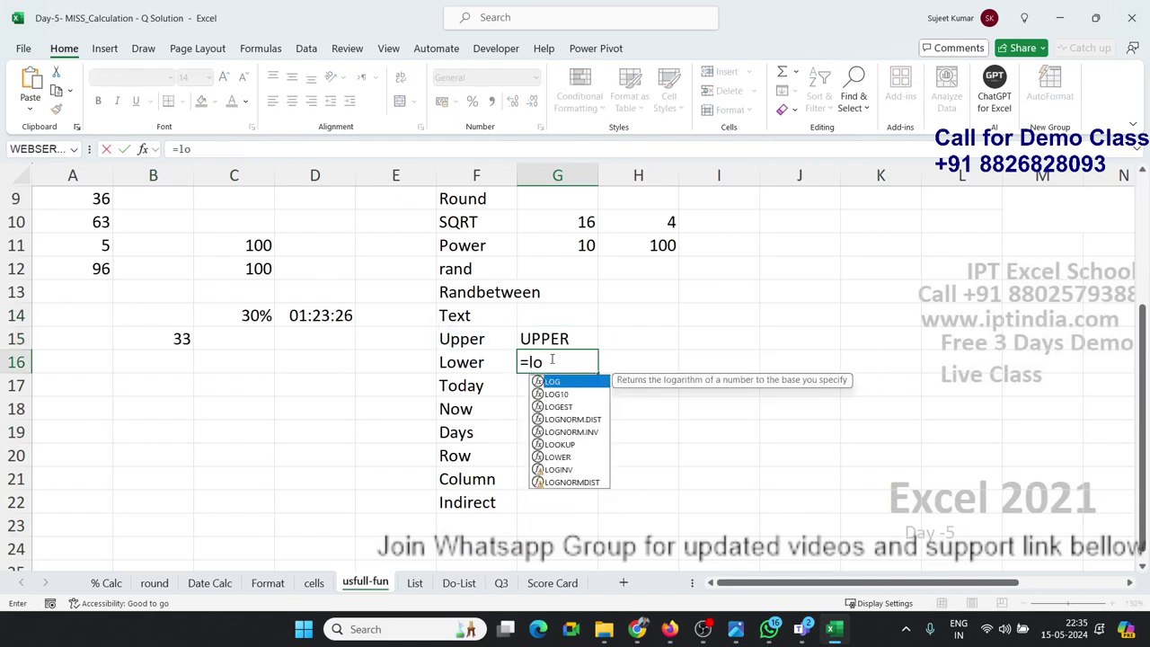
{"action": "type", "text": "p"}
{"action": "key", "text": "Down"}
{"action": "key", "text": "Down"}
{"action": "key", "text": "Up"}
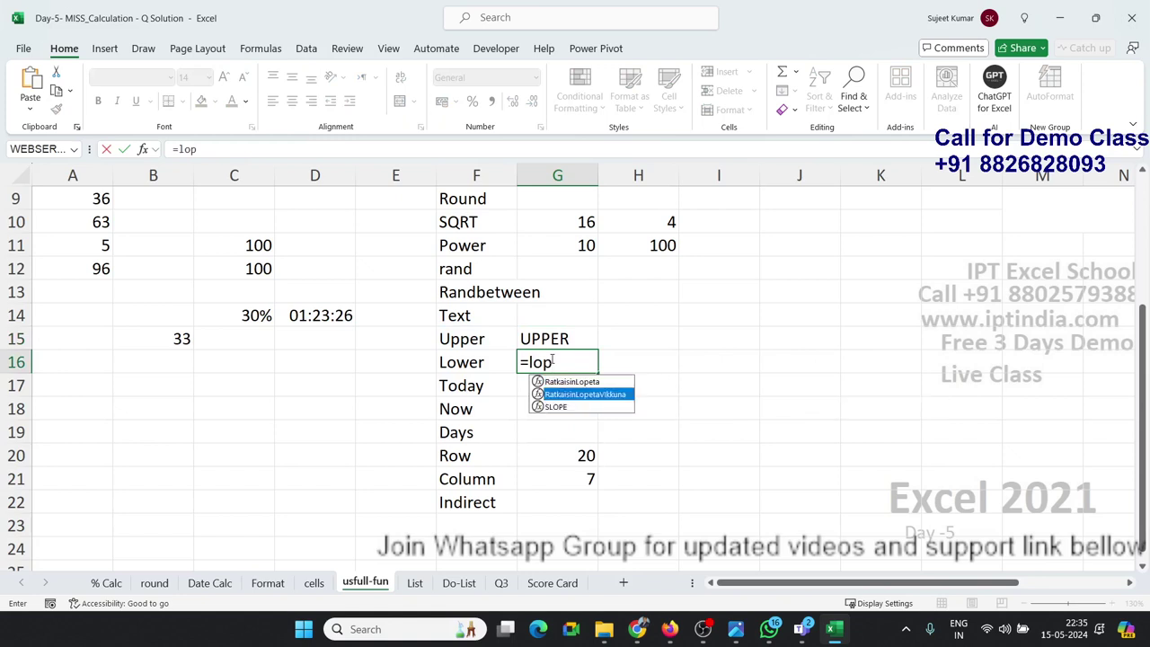
{"action": "key", "text": "BackSpace"}
{"action": "type", "text": "w"}
{"action": "key", "text": "Tab"}
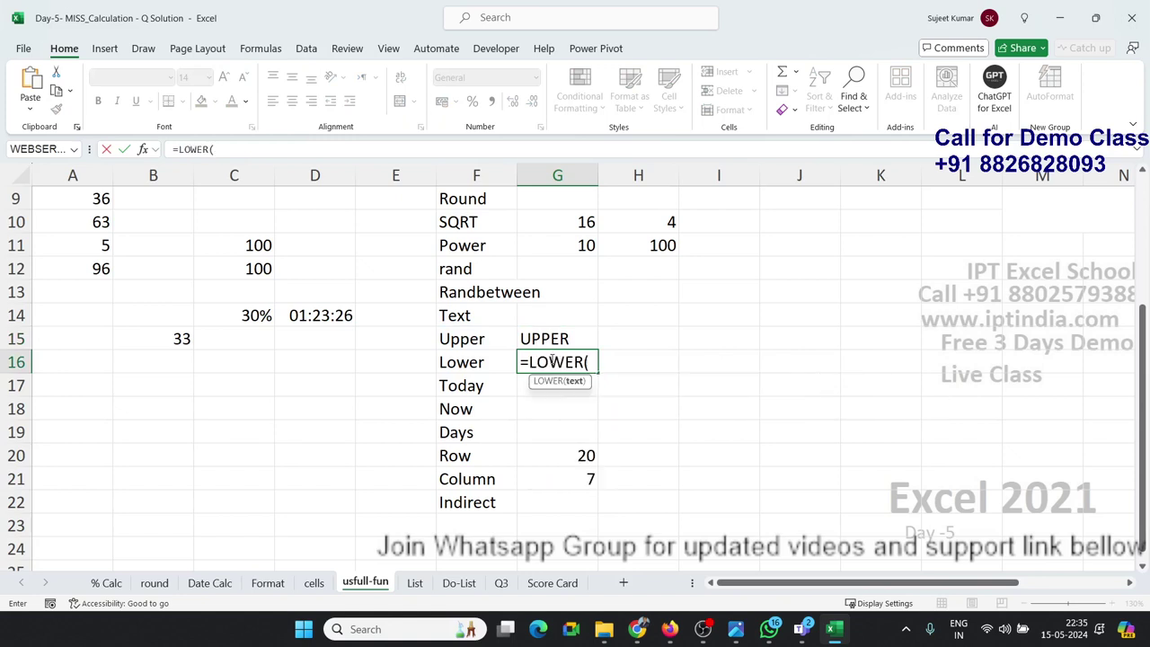
{"action": "key", "text": "Left"}
{"action": "key", "text": "Return"}
{"action": "key", "text": "Left"}
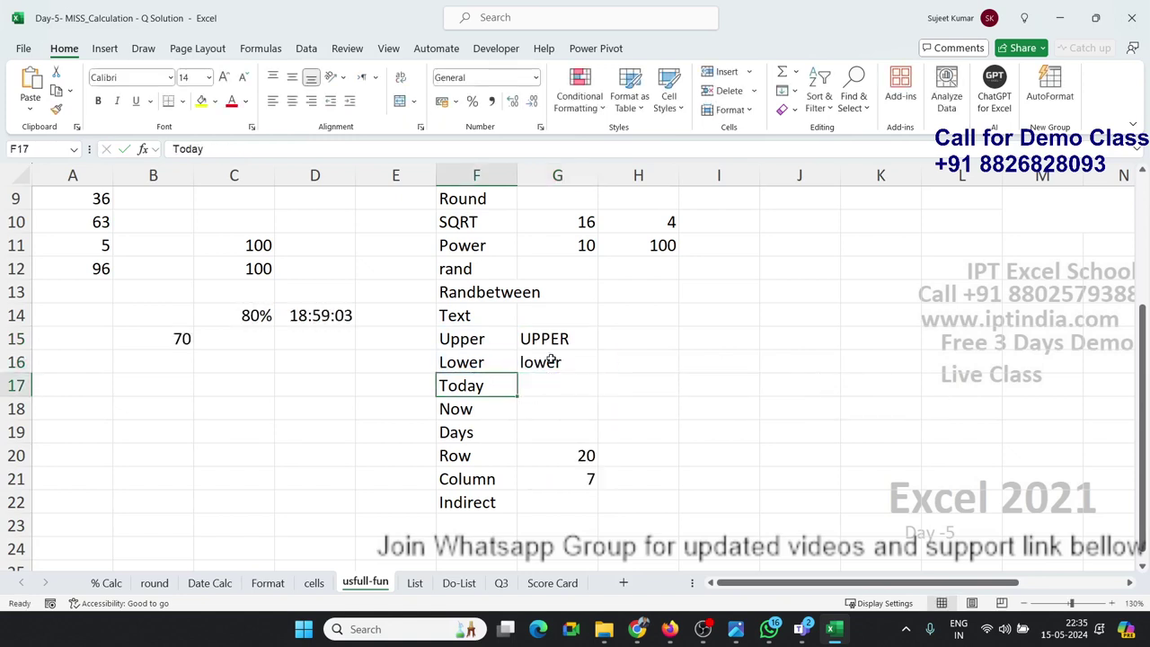
{"action": "key", "text": "Down"}
{"action": "key", "text": "Up"}
Open the List sheet and highlight the functions with descriptions in B2:D20, then the names B2:B20.
{"action": "left_click", "coordinate": [477, 432]}
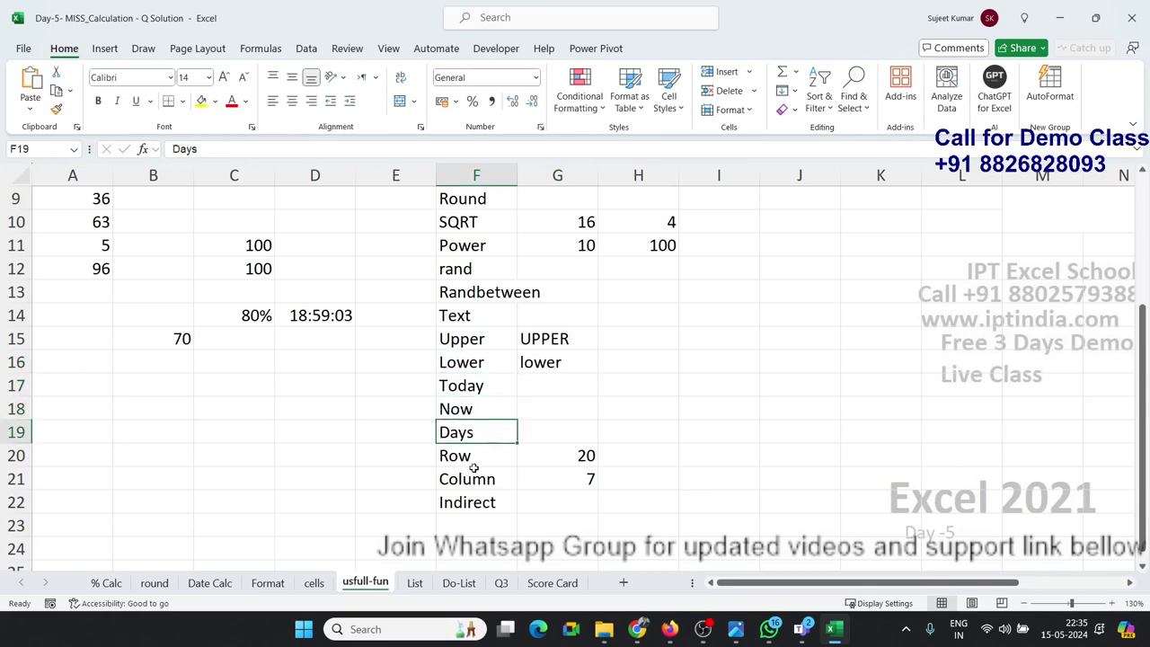
{"action": "left_click", "coordinate": [471, 476]}
{"action": "left_click", "coordinate": [422, 586]}
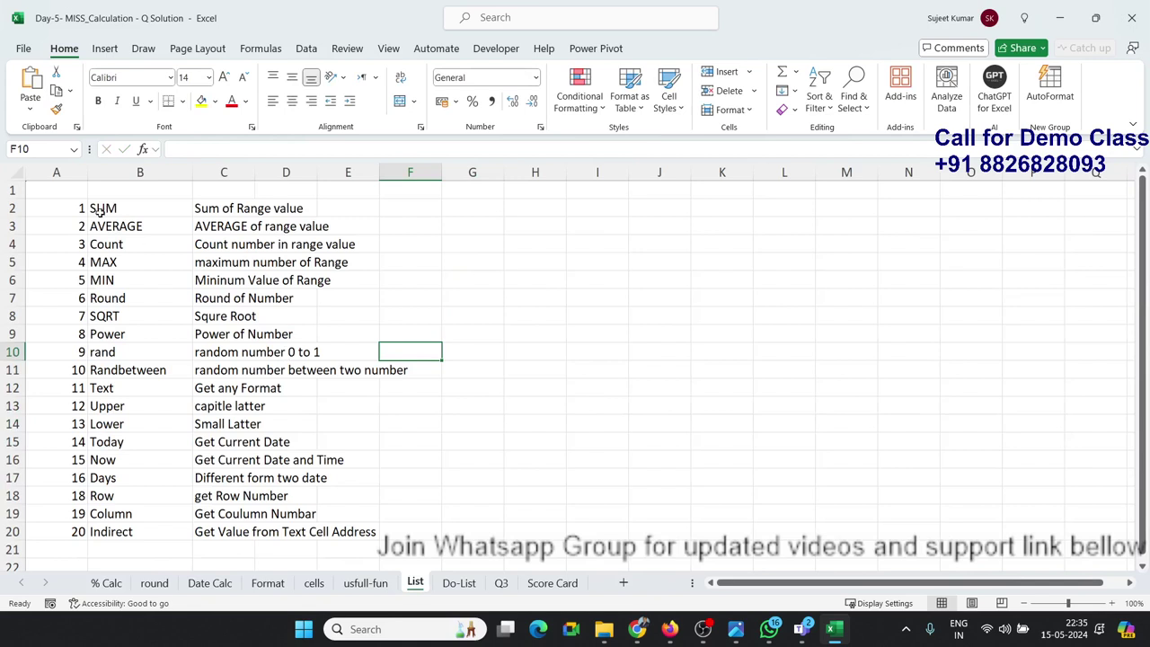
{"action": "left_click", "coordinate": [113, 212]}
{"action": "mouse_move", "coordinate": [113, 222]}
{"action": "left_mouse_down"}
{"action": "mouse_move", "coordinate": [276, 542]}
{"action": "mouse_move", "coordinate": [275, 532]}
{"action": "left_mouse_up"}
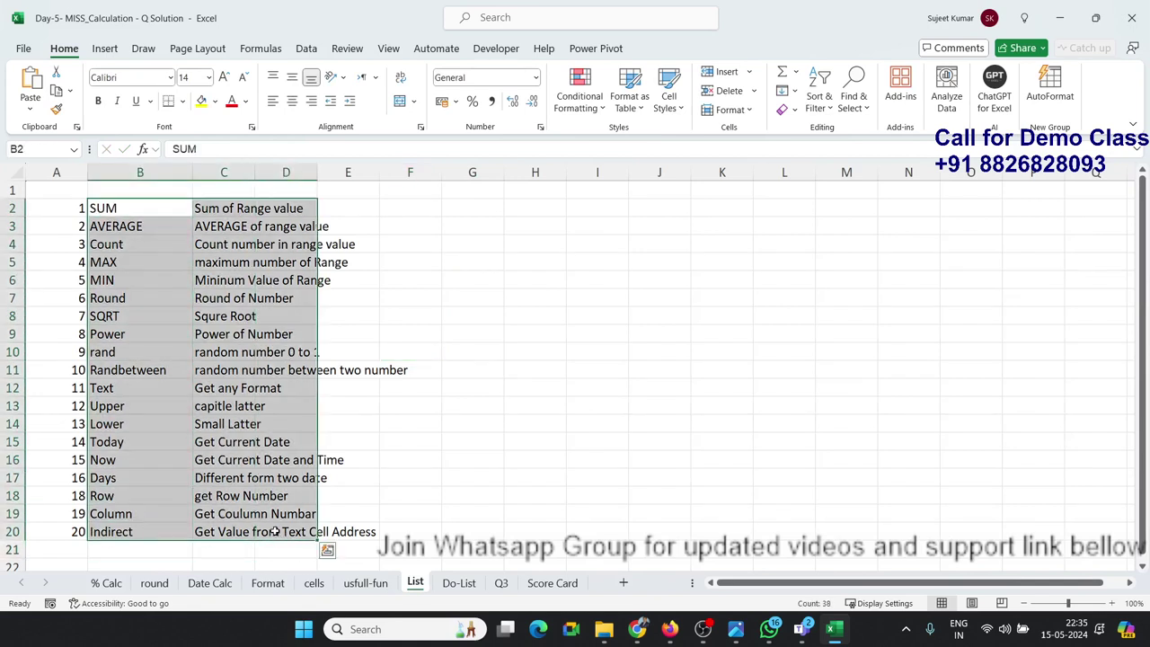
{"action": "left_click", "coordinate": [94, 532]}
{"action": "left_click_drag", "start_coordinate": [93, 532], "coordinate": [102, 211]}
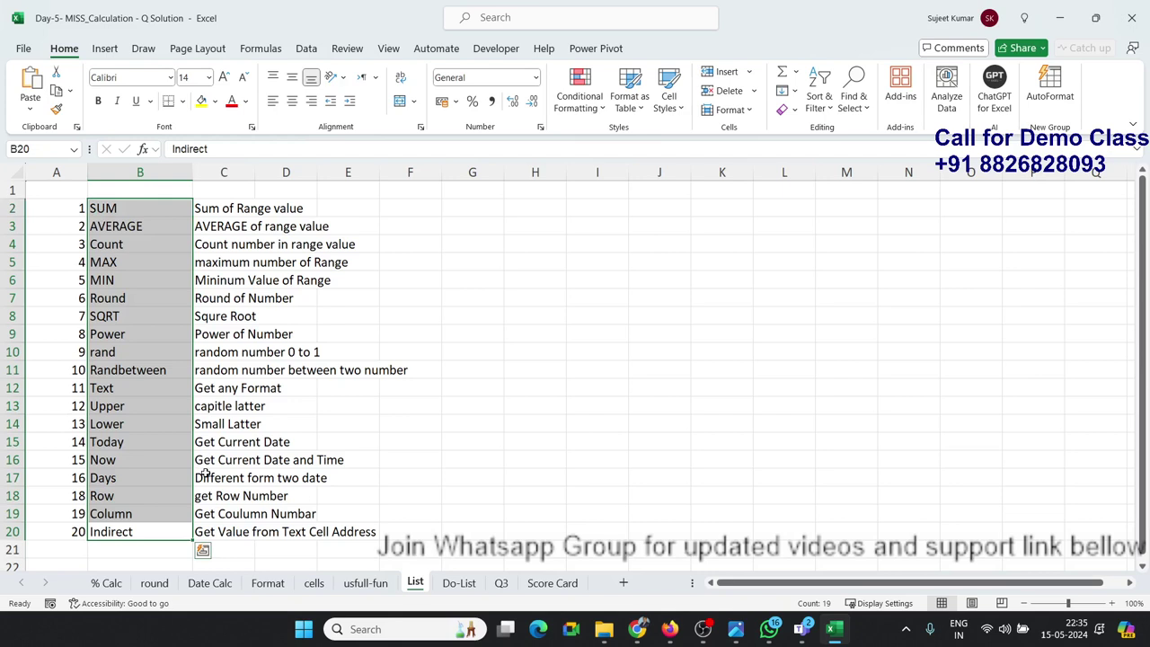
{"action": "left_click", "coordinate": [508, 424]}
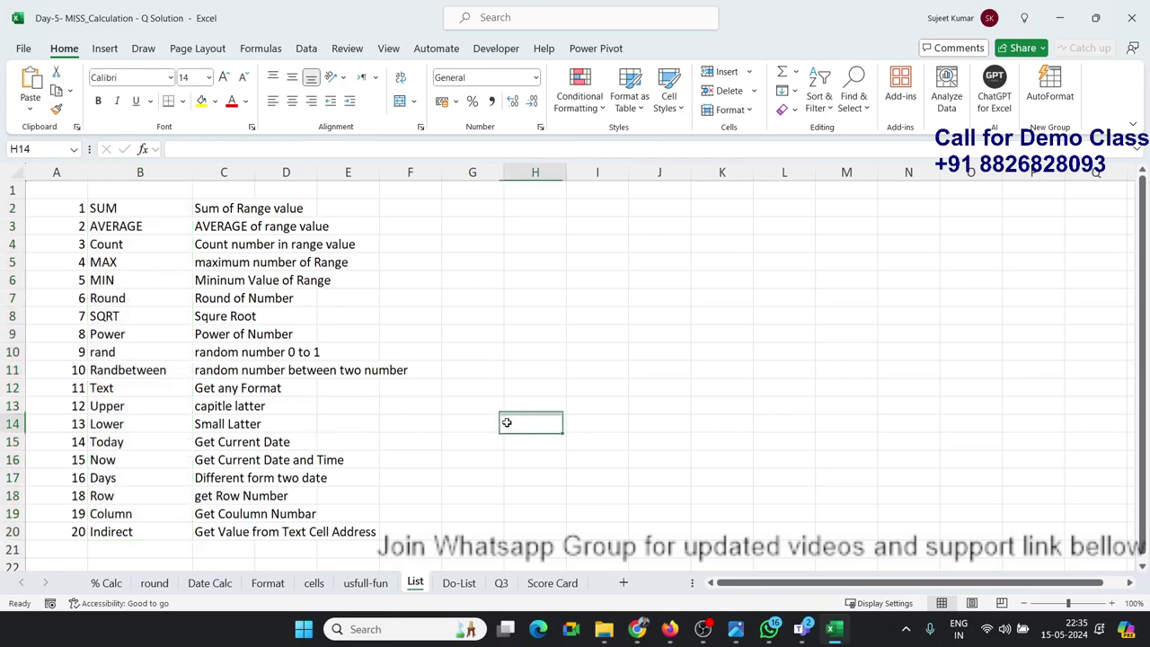
Switch to the Do-List sheet and select the Q1 score card task in B2.
{"action": "left_click", "coordinate": [471, 585]}
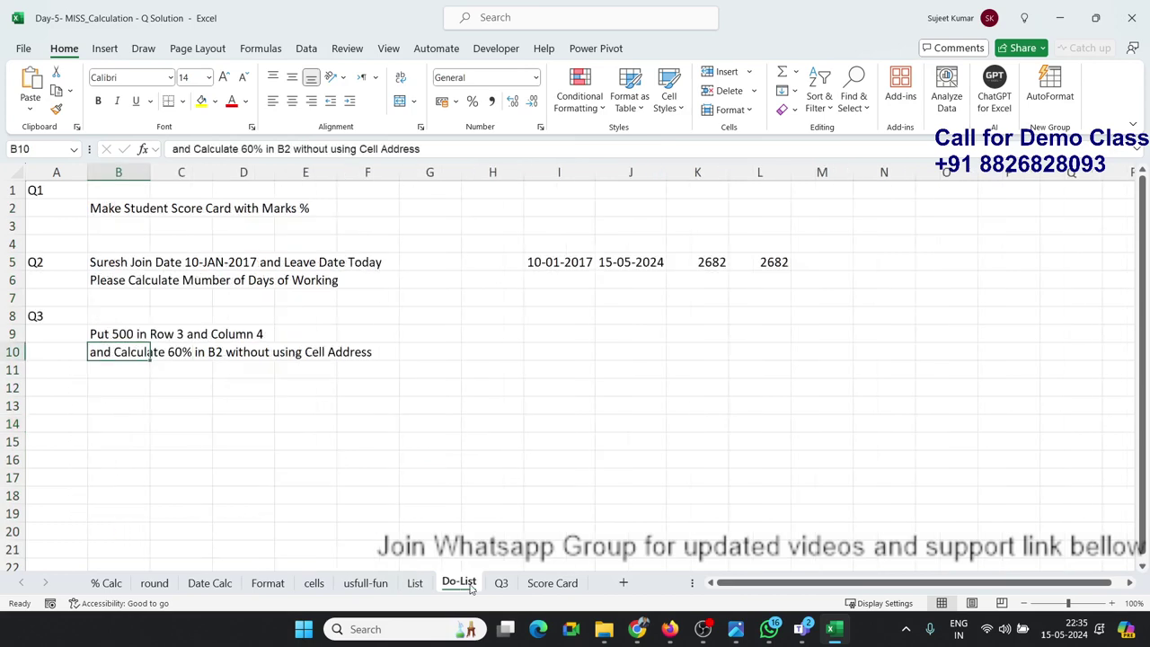
{"action": "left_click", "coordinate": [402, 482]}
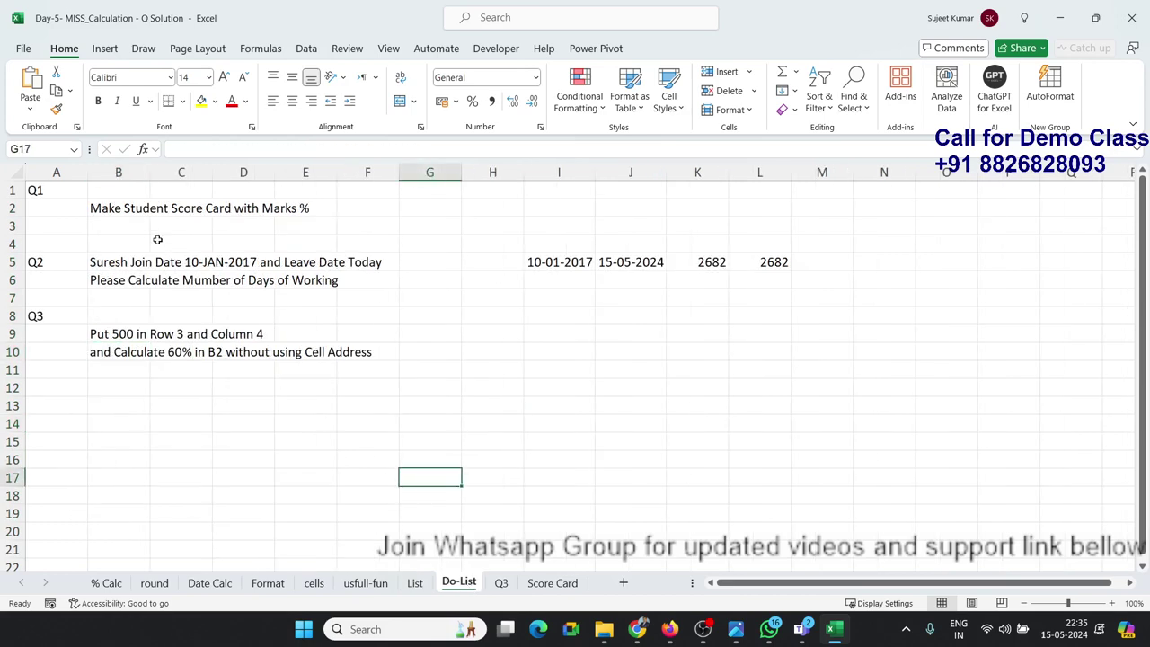
{"action": "left_click", "coordinate": [121, 210]}
{"action": "left_click", "coordinate": [129, 230]}
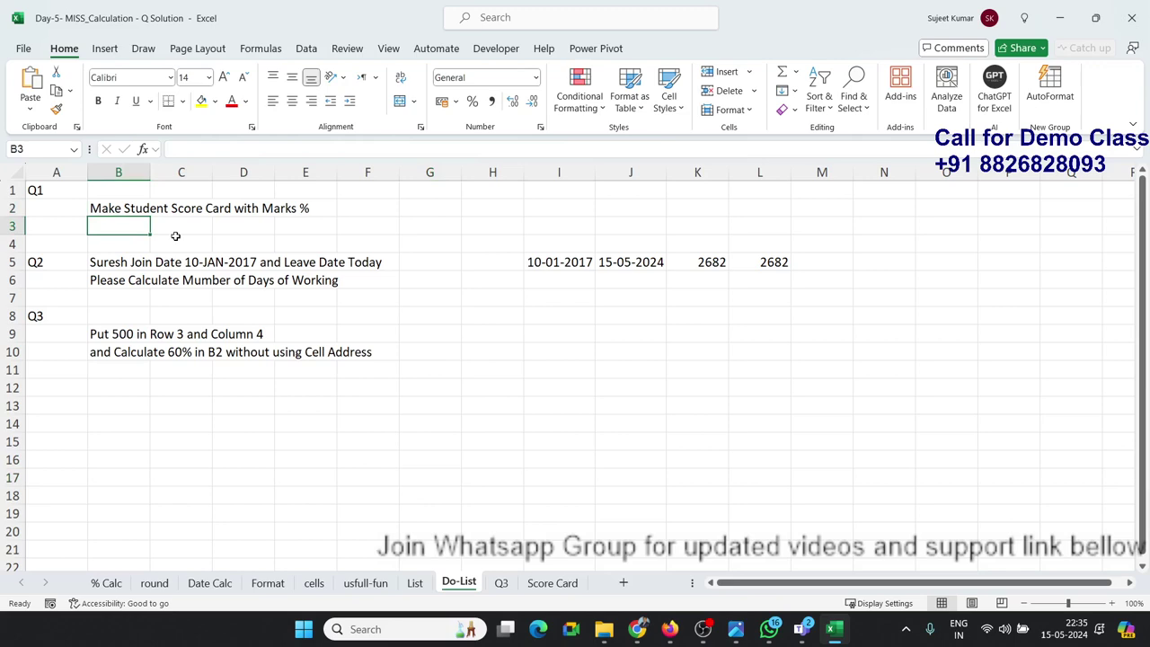
Scroll through the Score Card sheet as an example grade card.
{"action": "left_click", "coordinate": [539, 590]}
{"action": "scroll", "coordinate": [526, 540], "scroll_direction": "down", "scroll_amount": 1}
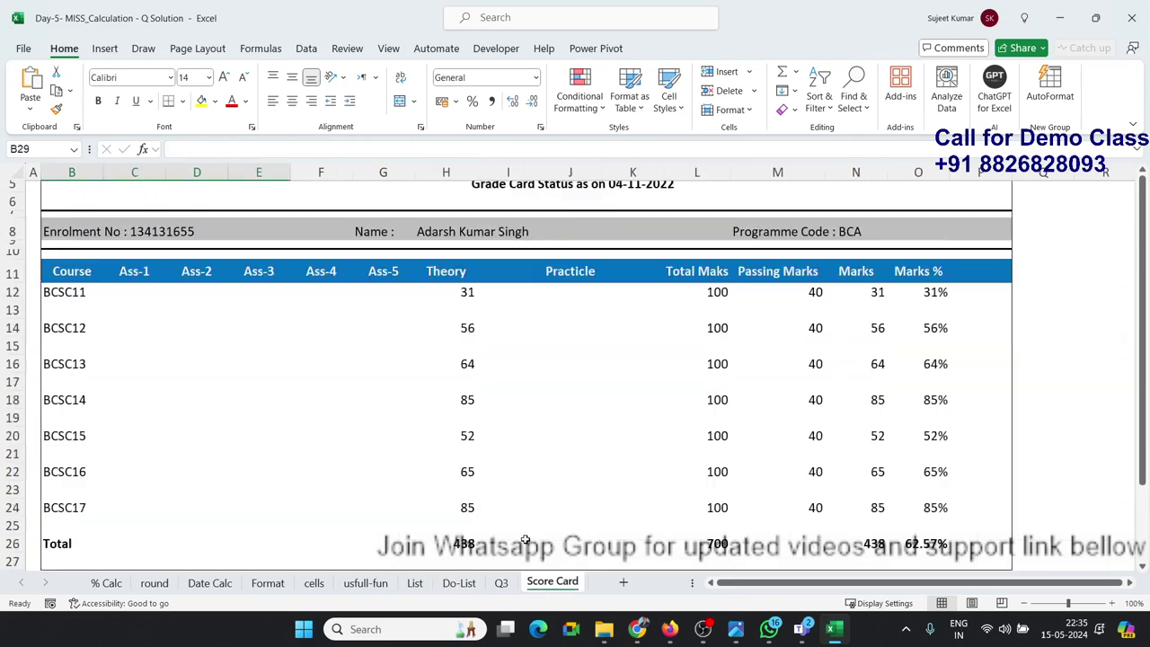
{"action": "scroll", "coordinate": [526, 540], "scroll_direction": "down", "scroll_amount": 2}
{"action": "scroll", "coordinate": [525, 540], "scroll_direction": "up", "scroll_amount": 3}
{"action": "scroll", "coordinate": [518, 545], "scroll_direction": "down", "scroll_amount": 3}
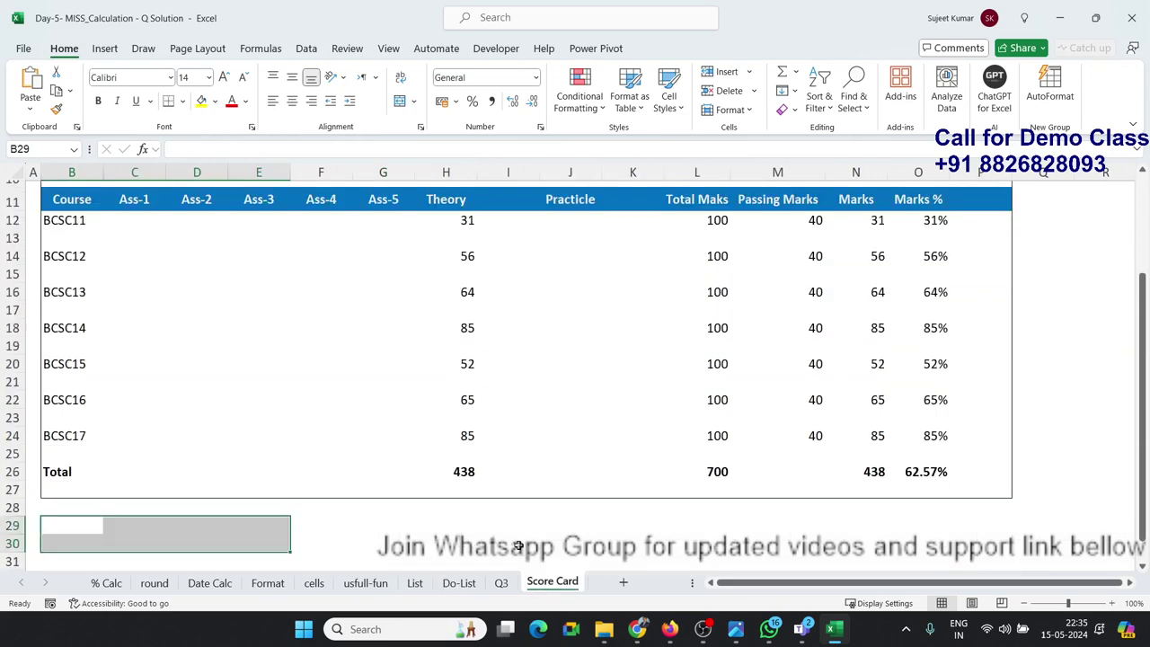
{"action": "scroll", "coordinate": [518, 546], "scroll_direction": "down", "scroll_amount": 1}
{"action": "scroll", "coordinate": [519, 545], "scroll_direction": "up", "scroll_amount": 4}
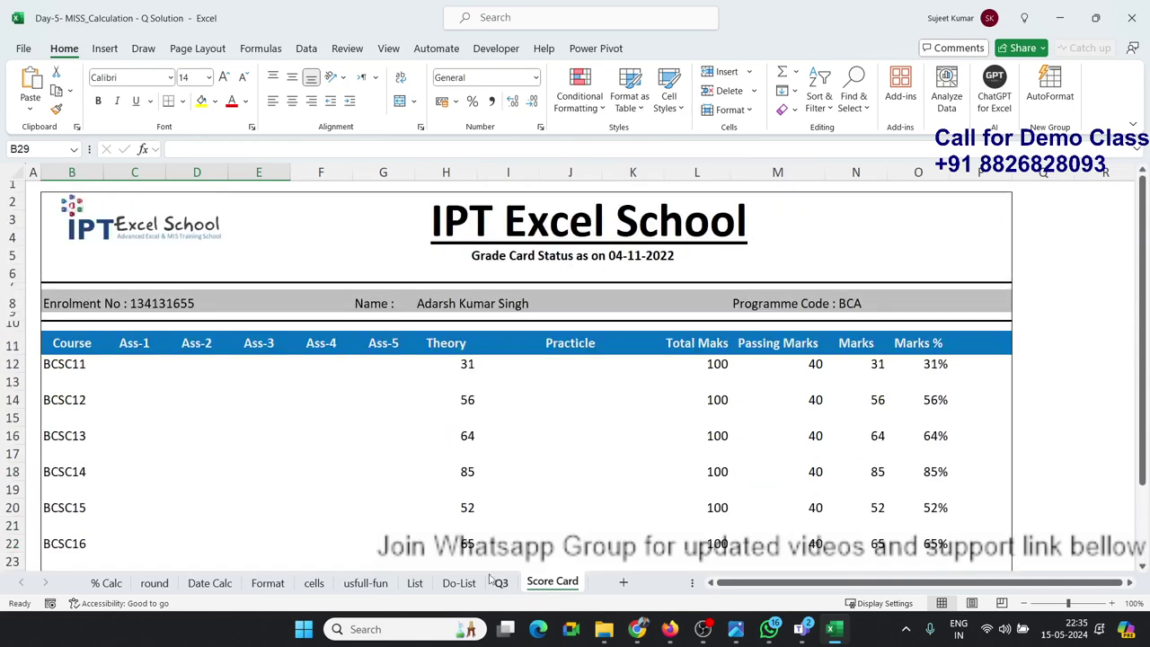
Return to Do-List and review the Q2 joining-date question around B5:C7.
{"action": "left_click", "coordinate": [458, 584]}
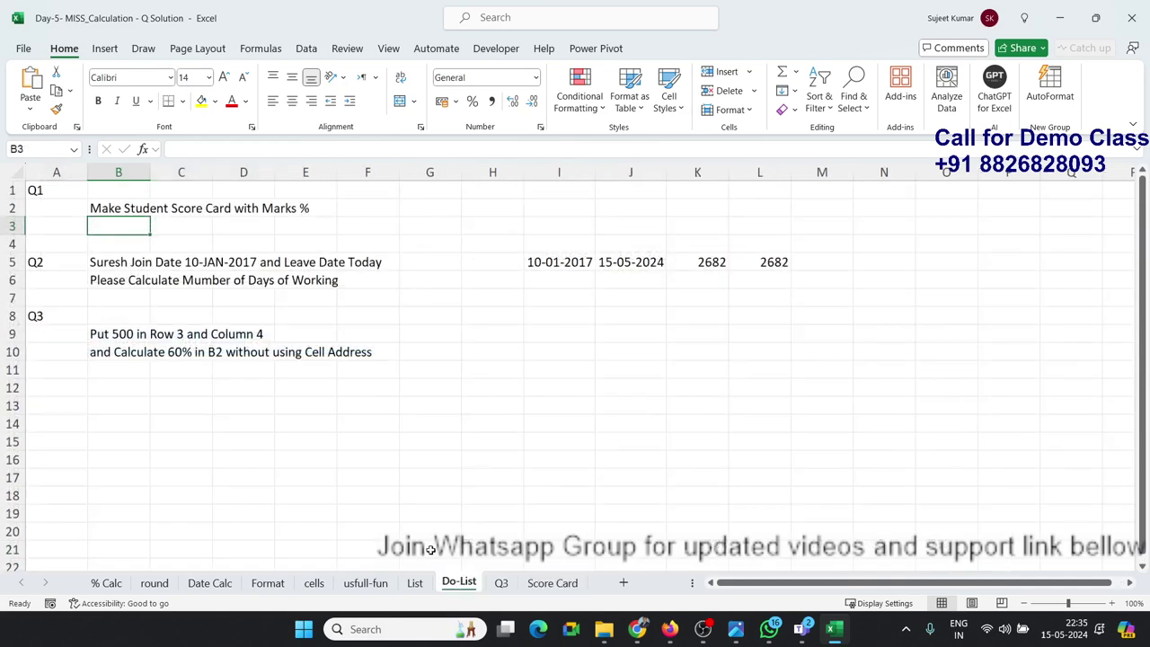
{"action": "left_click", "coordinate": [349, 306]}
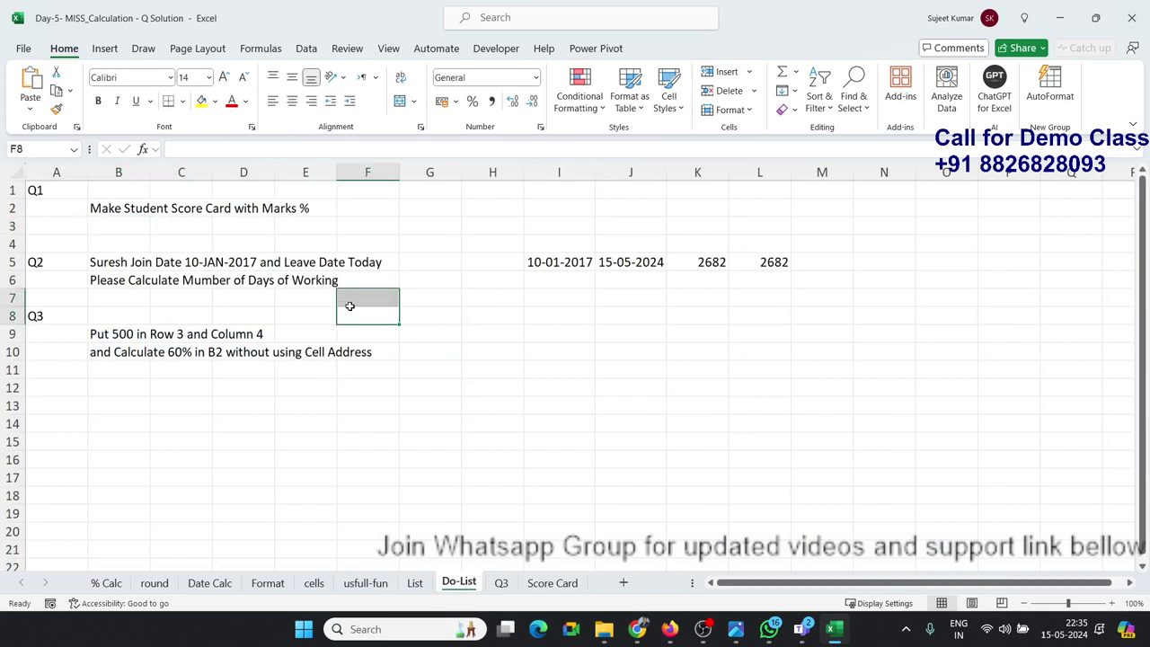
{"action": "left_click", "coordinate": [106, 264]}
{"action": "left_click", "coordinate": [106, 363]}
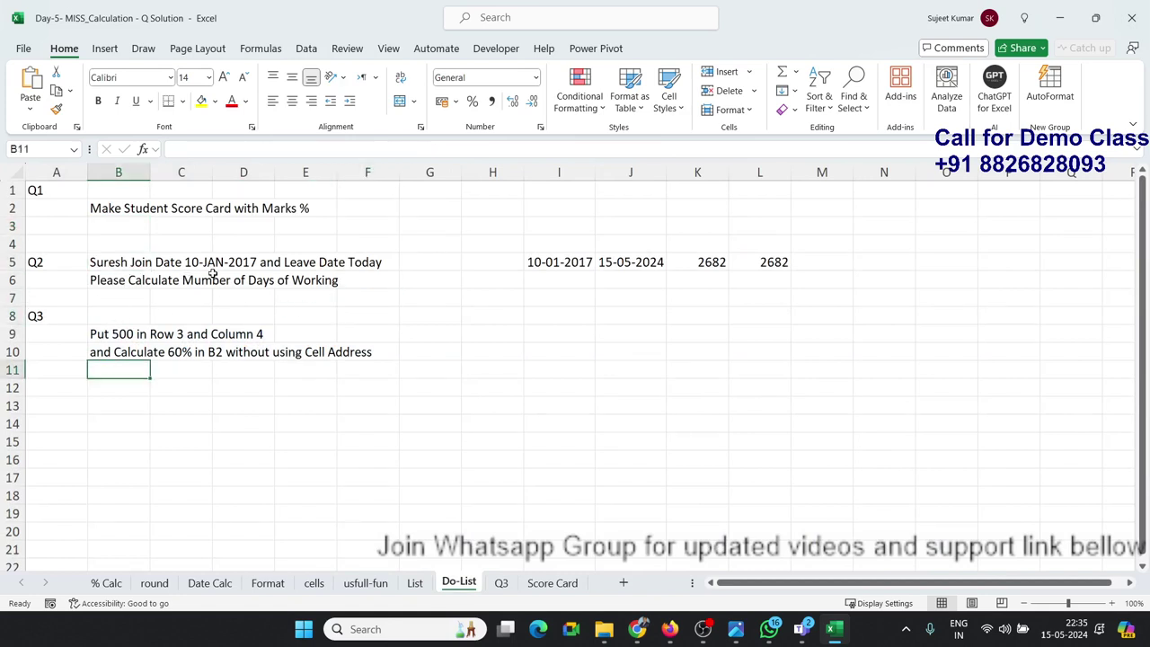
{"action": "left_click", "coordinate": [120, 262]}
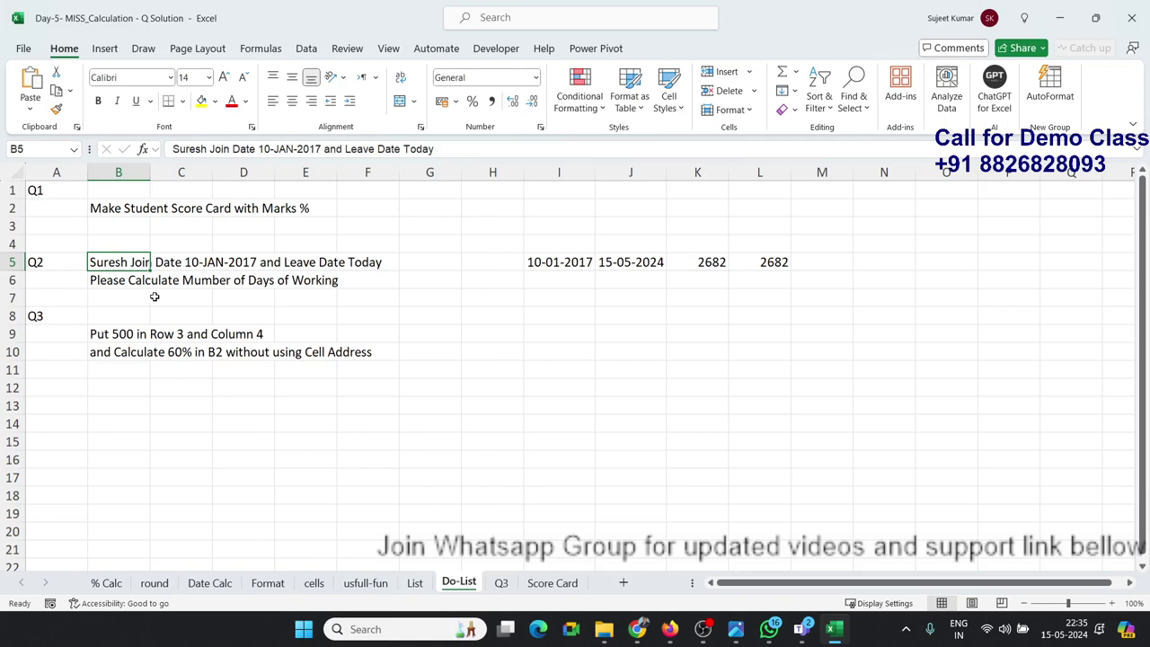
{"action": "left_click", "coordinate": [166, 298]}
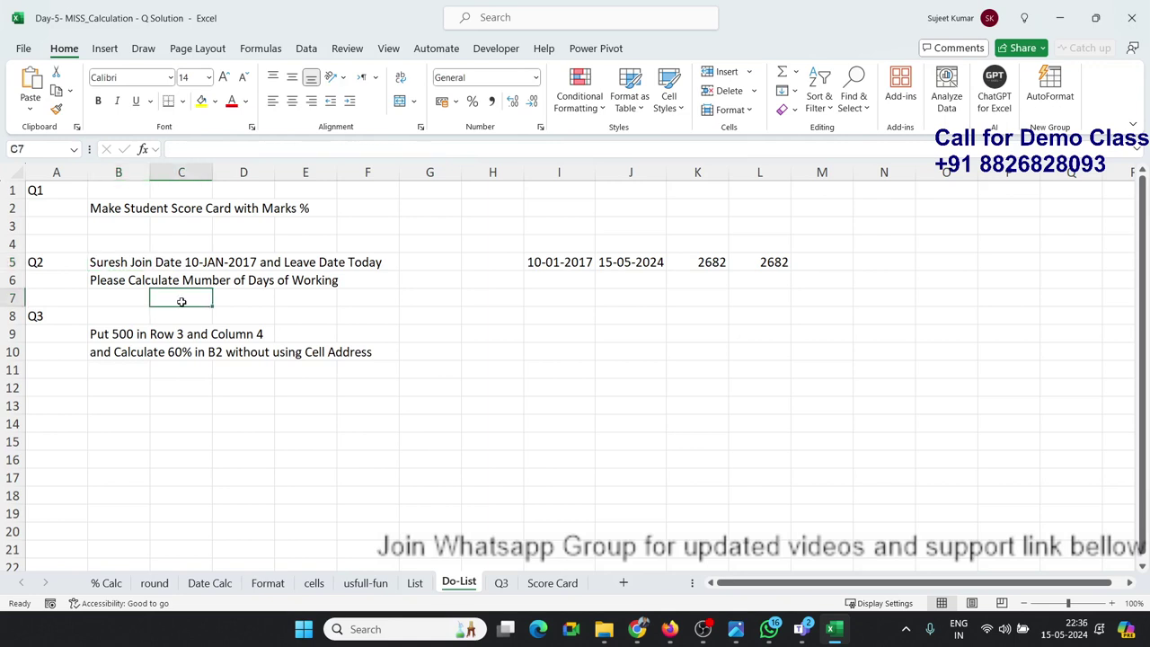
{"action": "left_click_drag", "start_coordinate": [155, 292], "coordinate": [116, 262]}
{"action": "left_click", "coordinate": [153, 384]}
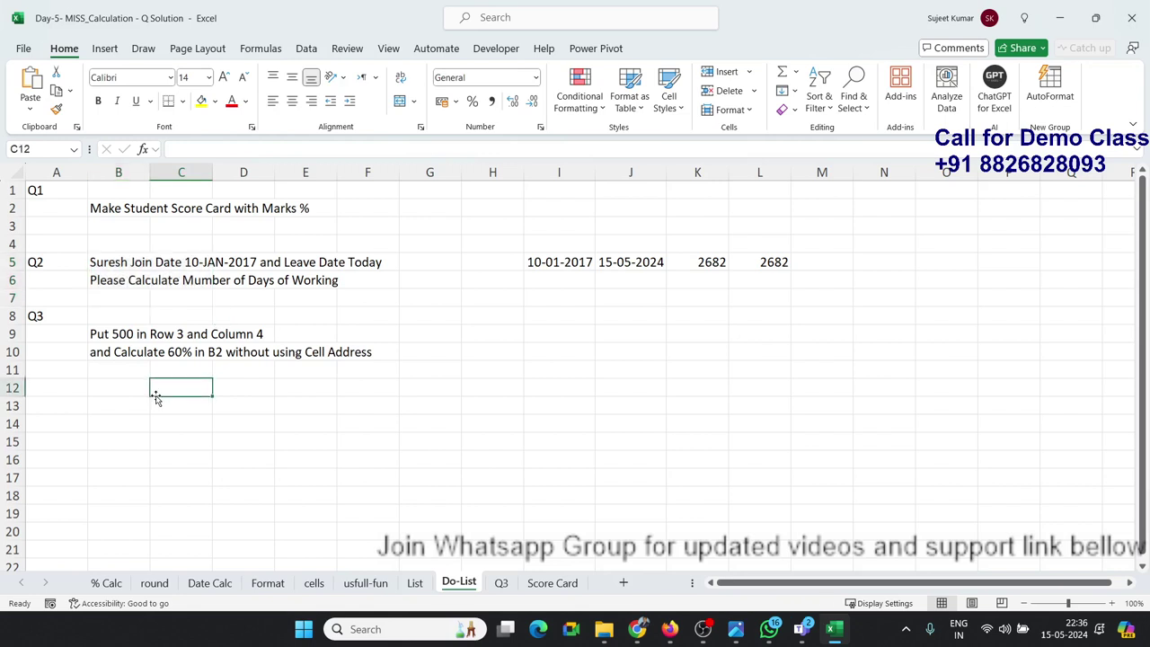
{"action": "left_click", "coordinate": [467, 383]}
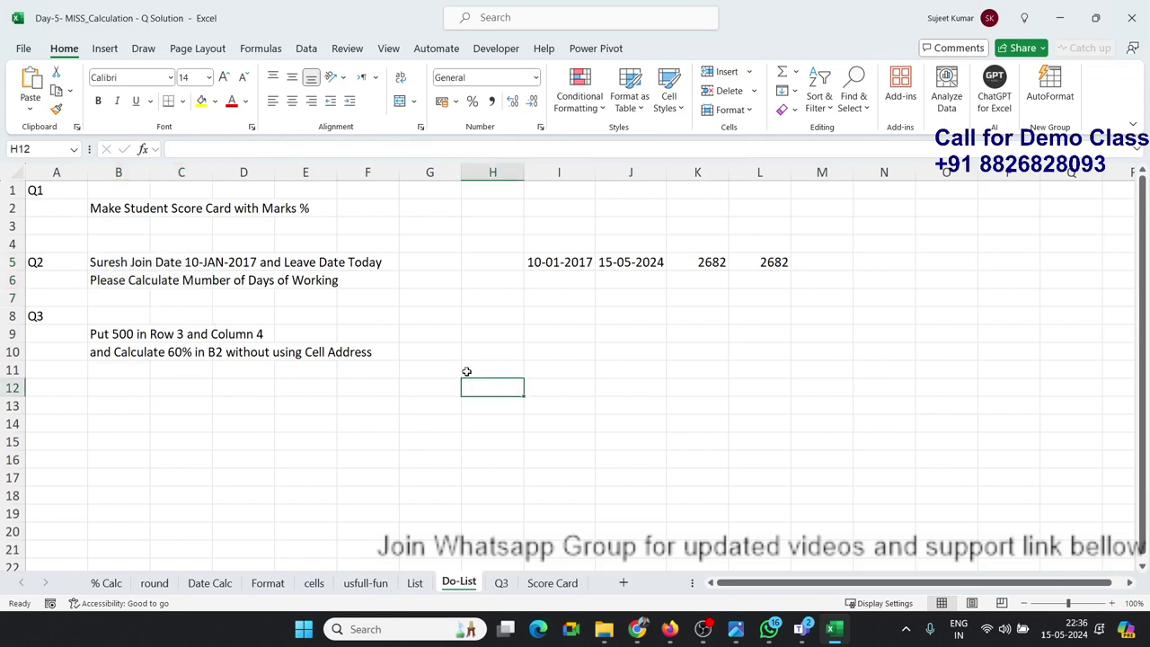
{"action": "left_click", "coordinate": [401, 419]}
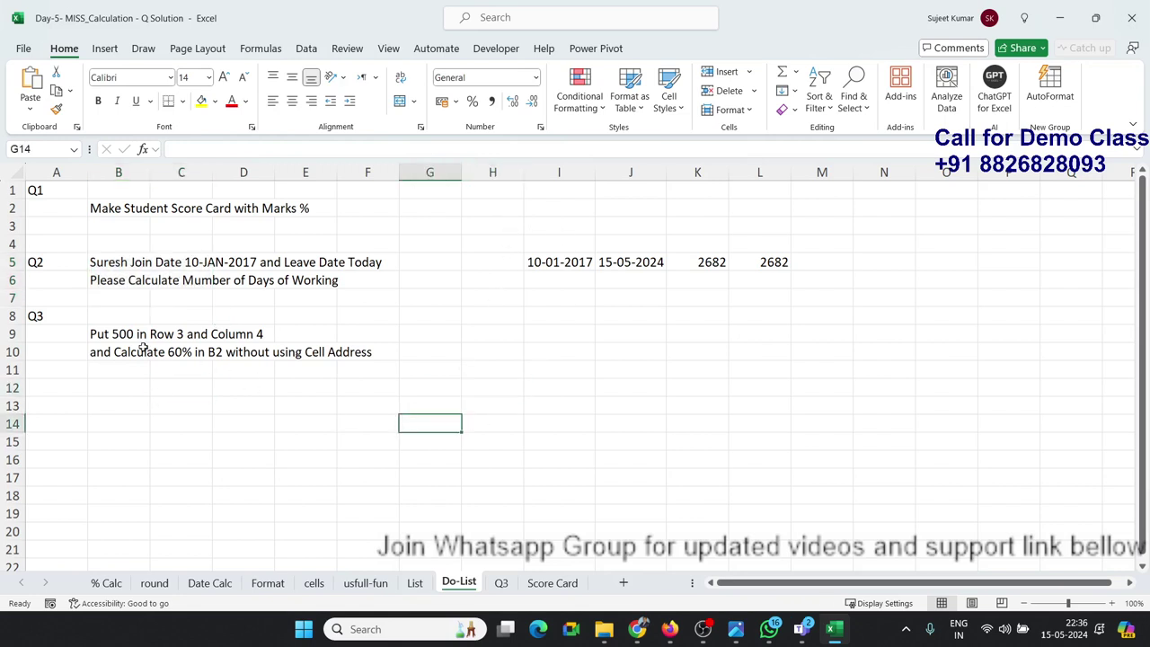
{"action": "left_click", "coordinate": [228, 401]}
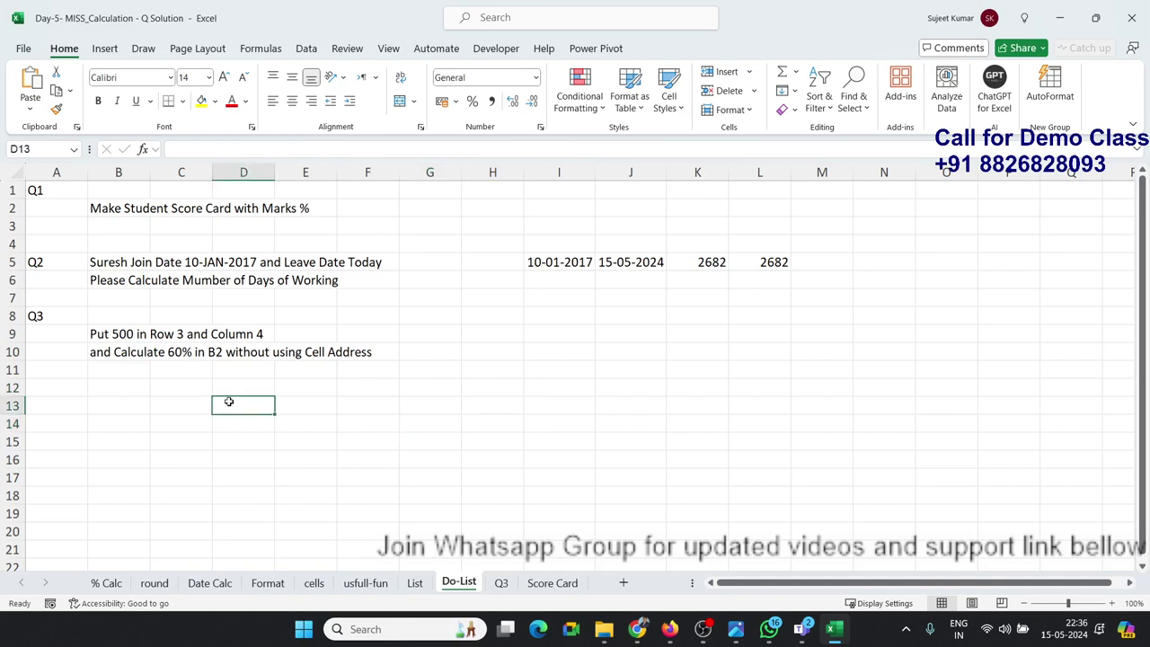